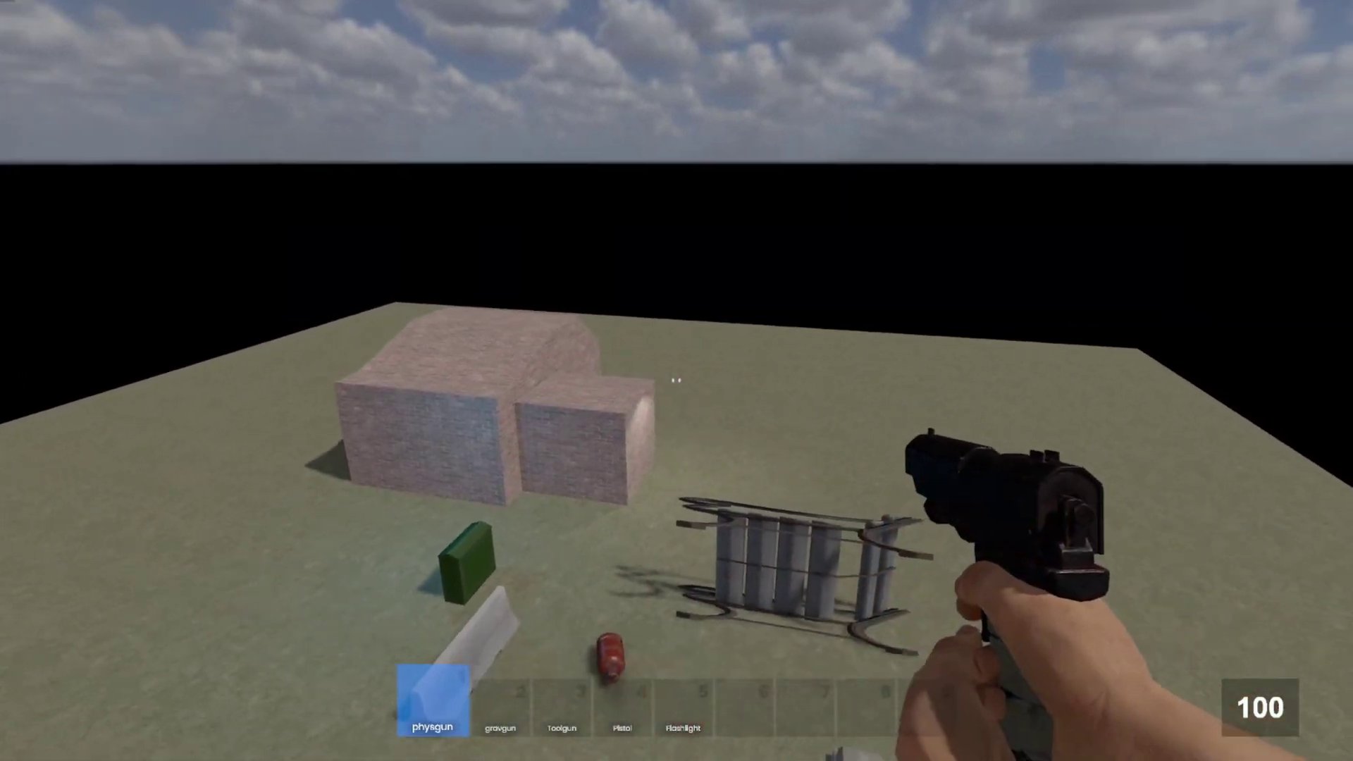
Move around the example map in-game to examine the brick building, the props and the flat ground.
key(a)
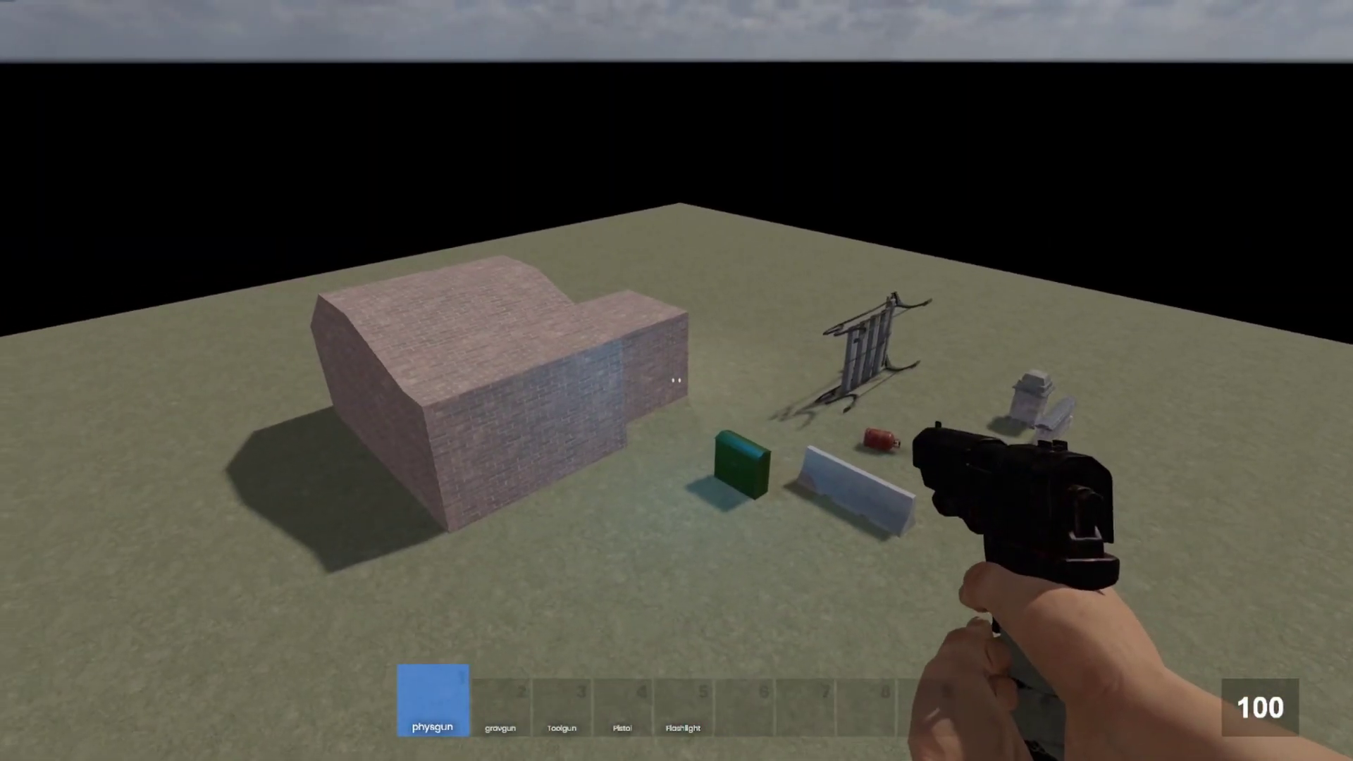
key(w)
key(s)
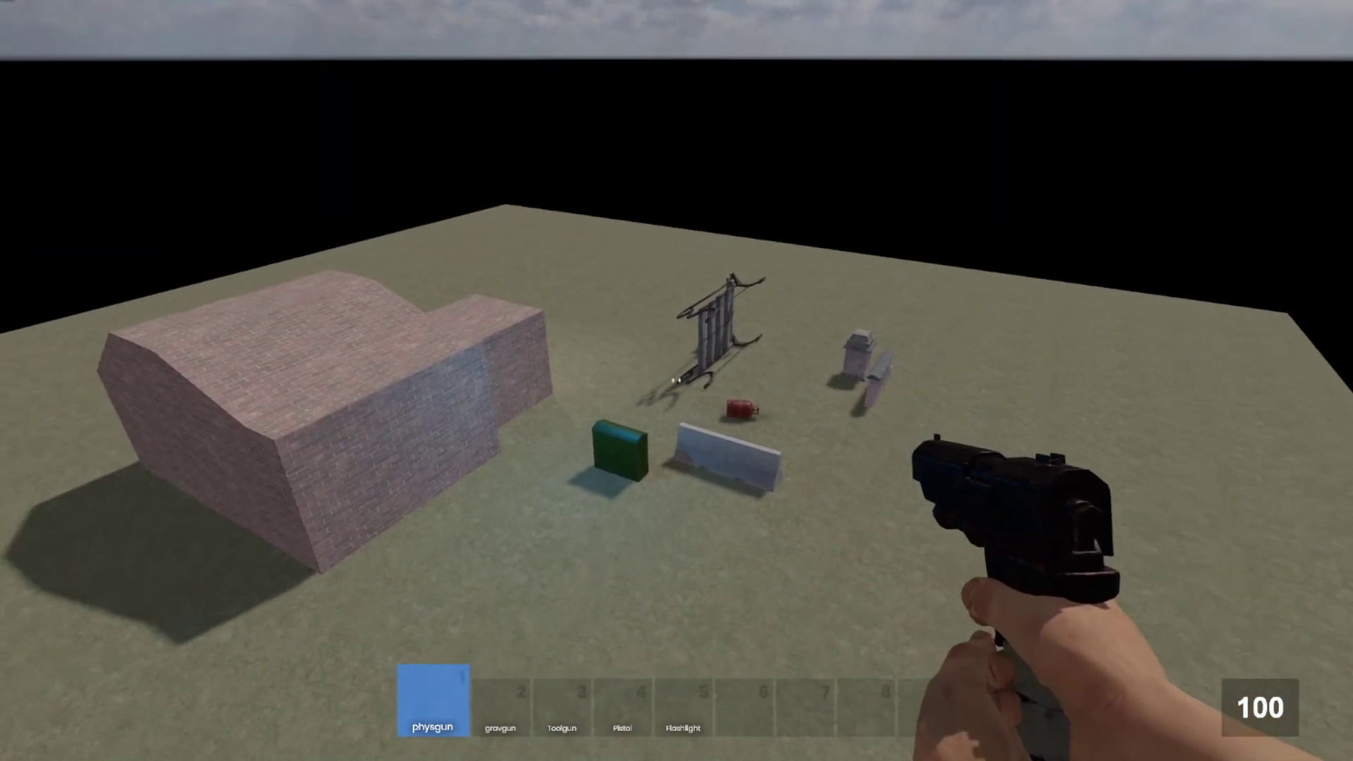
key(d)
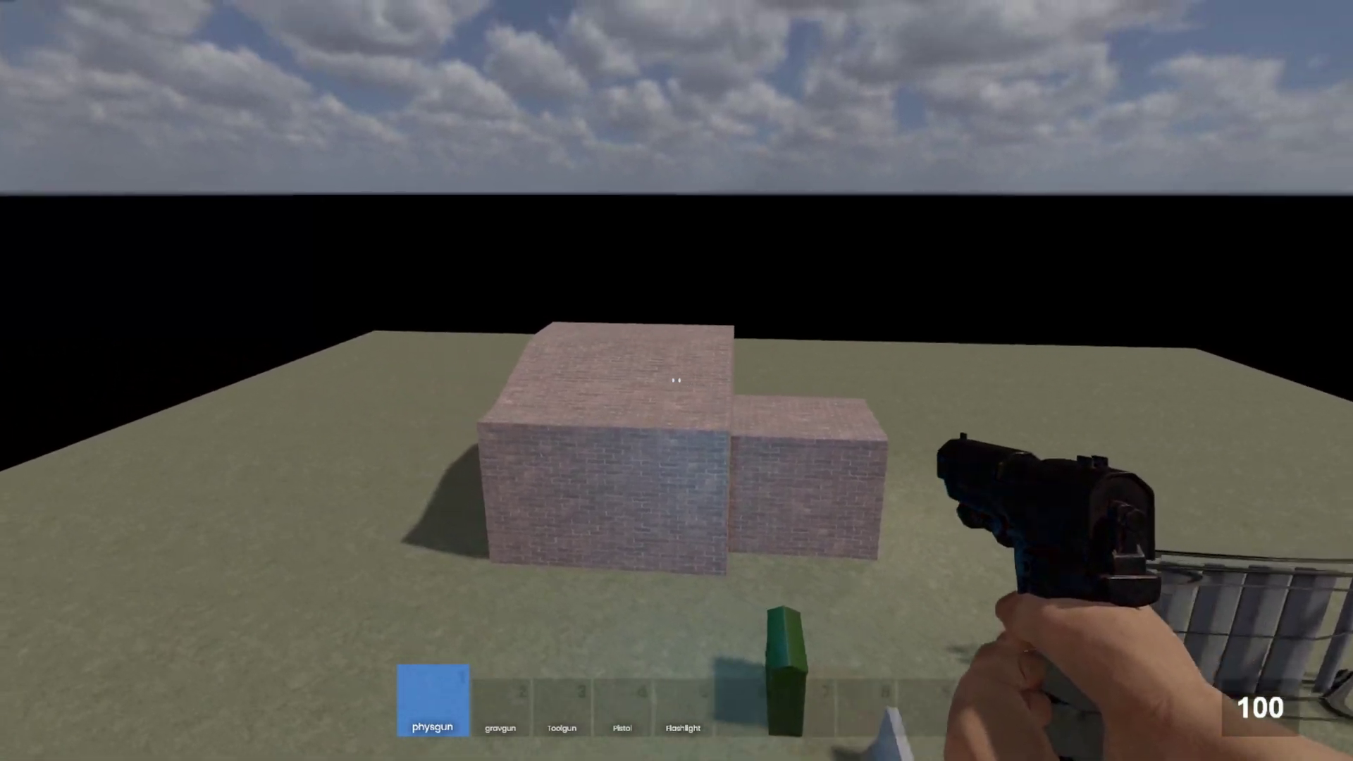
click(676, 380)
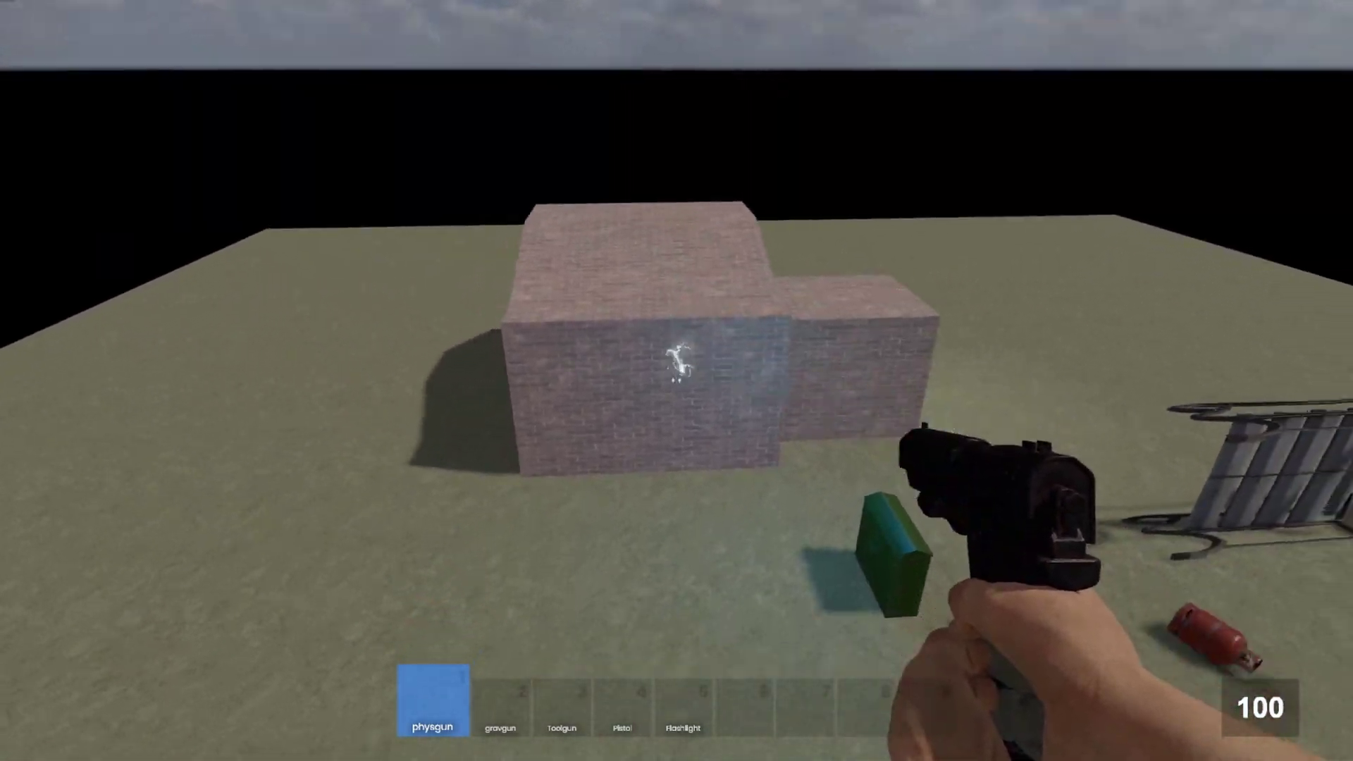
key(a)
click(677, 381)
key(s)
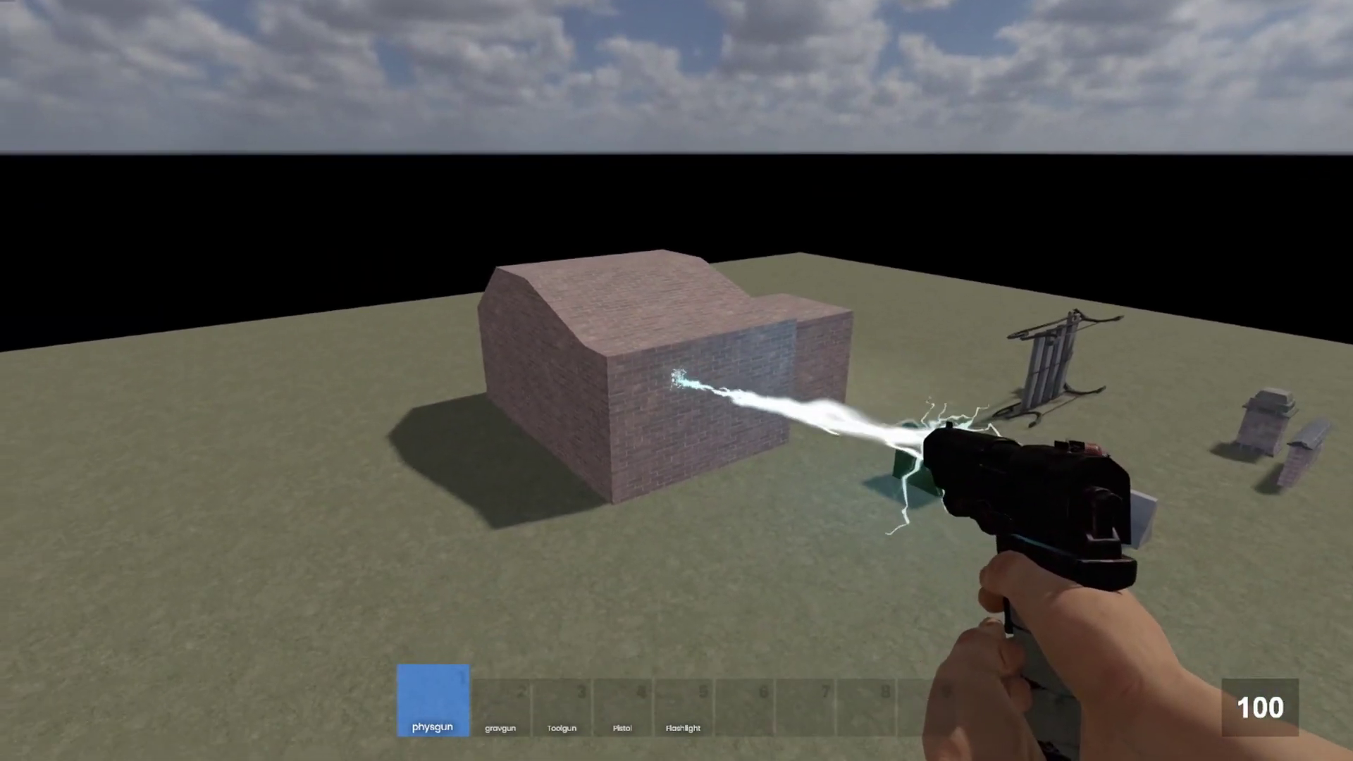
key(d)
key(w)
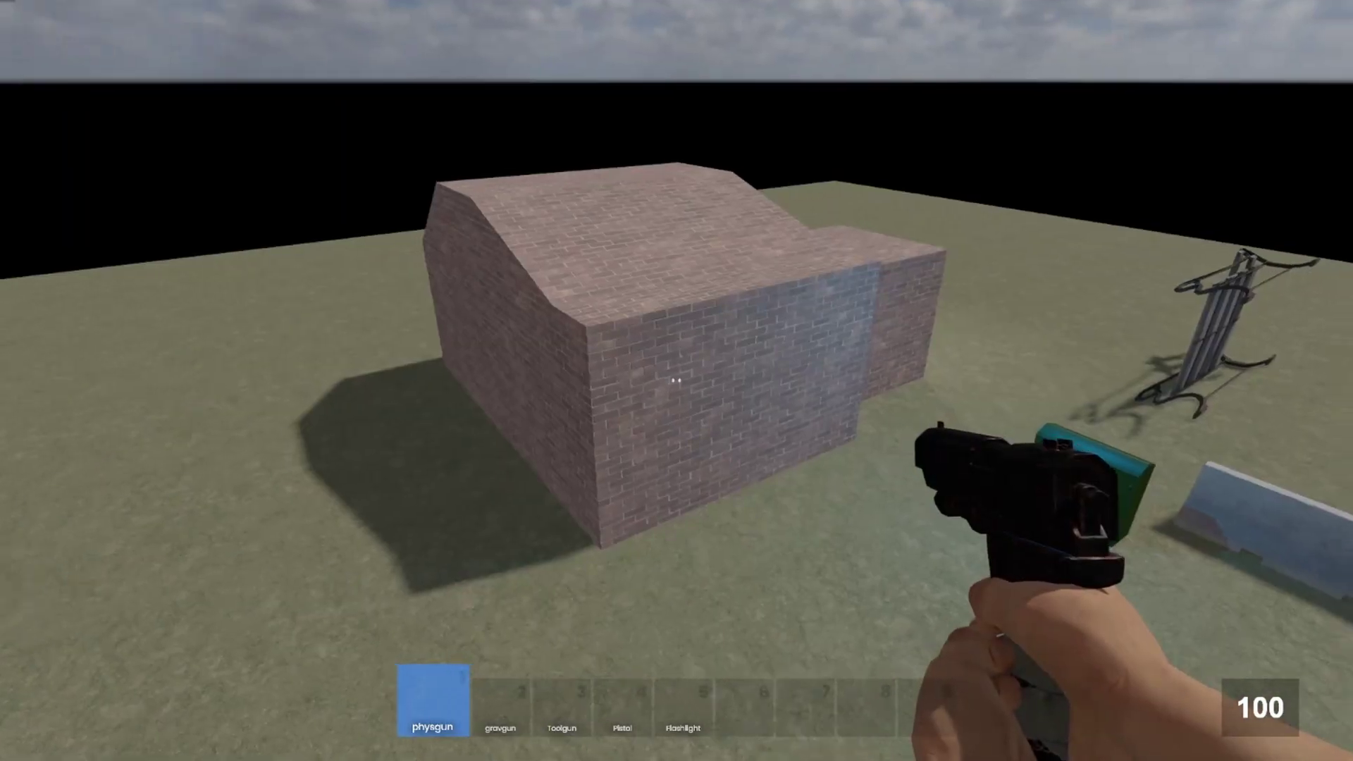
key(s)
key(a)
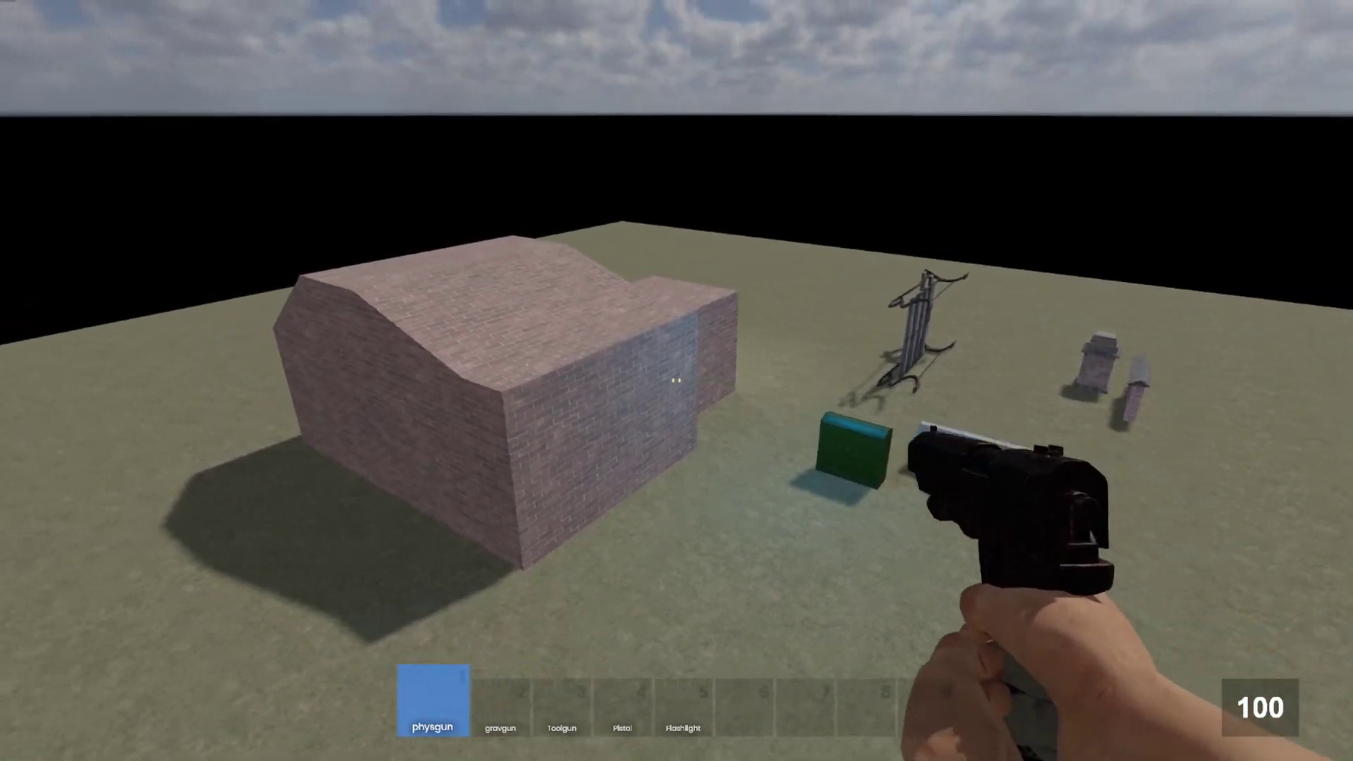
key(d)
key(w)
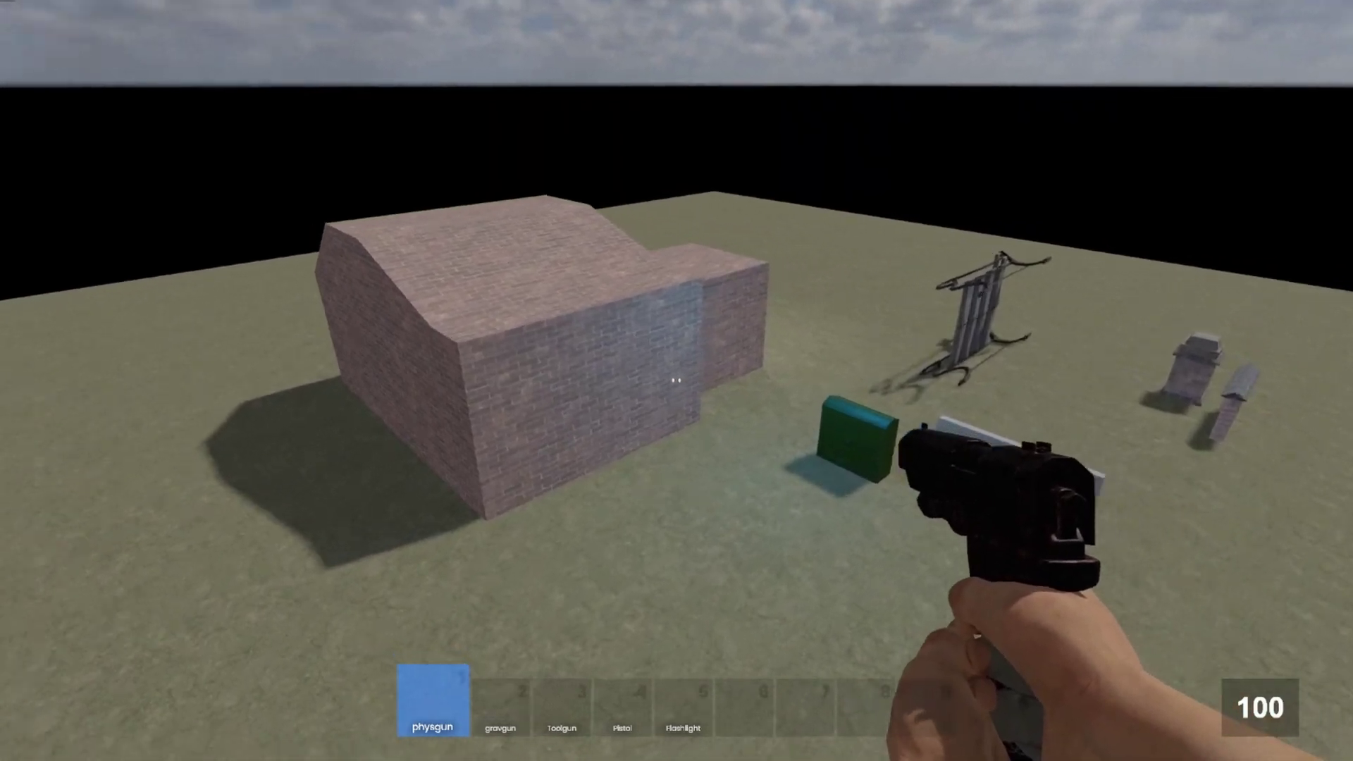
key(s)
key(d)
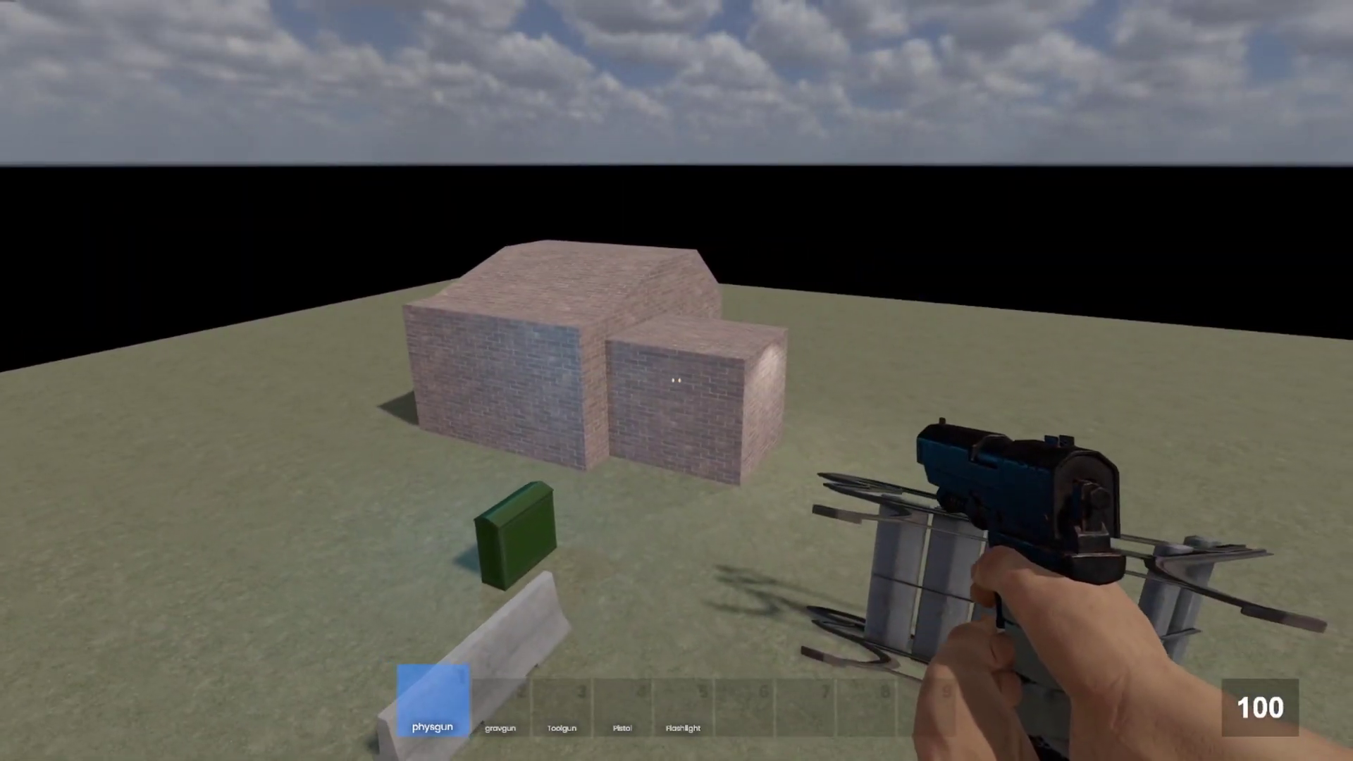
key(s)
key(w)
key(s)
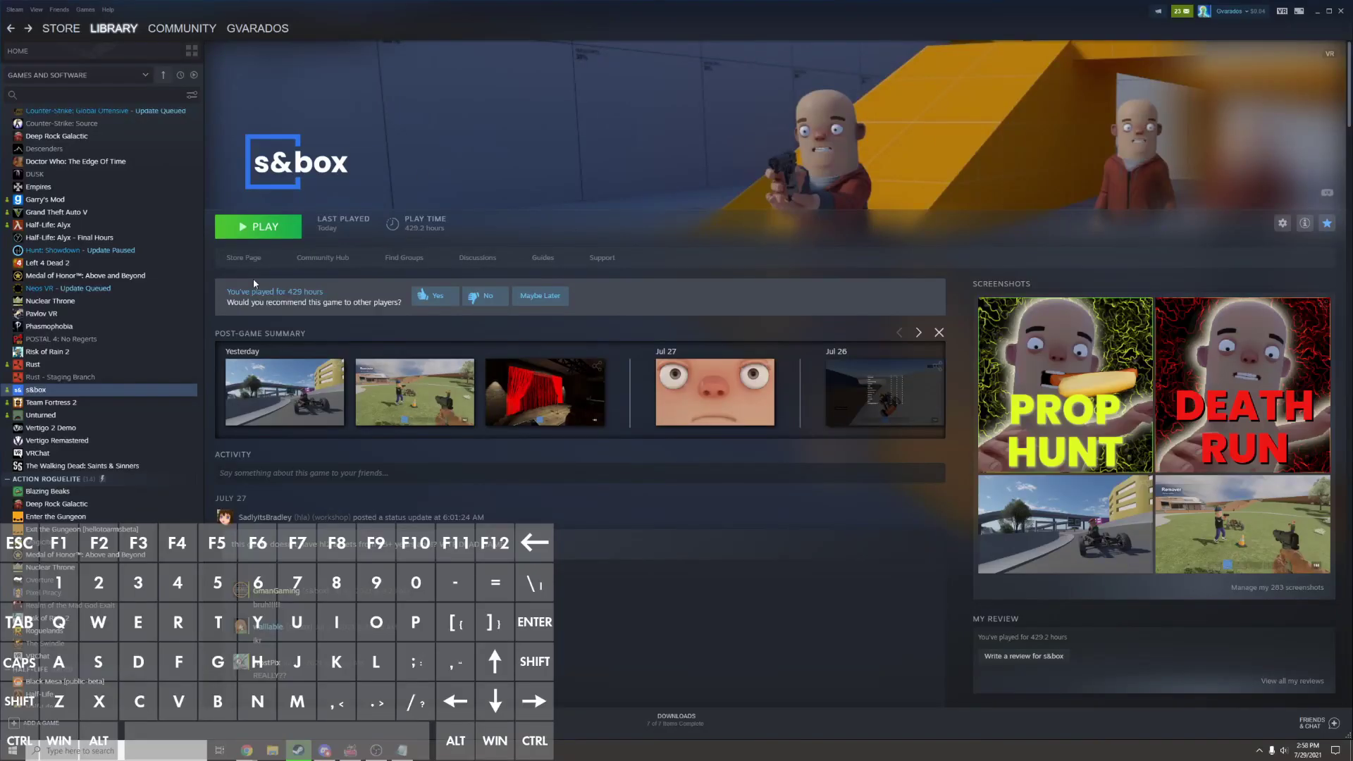
Switch to the Steam library and open the s&box installation folder from the local files section of its properties.
right_click(127, 393)
click(164, 462)
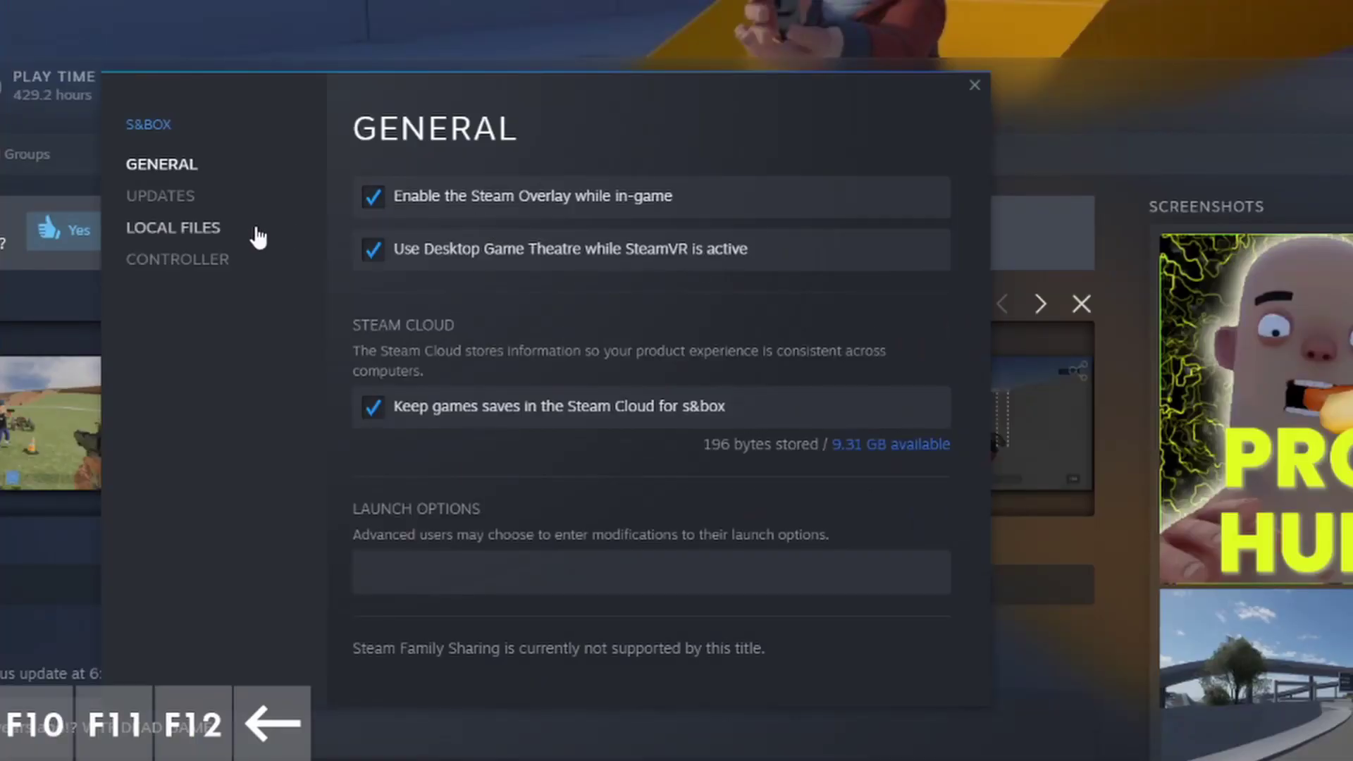
click(258, 239)
click(810, 201)
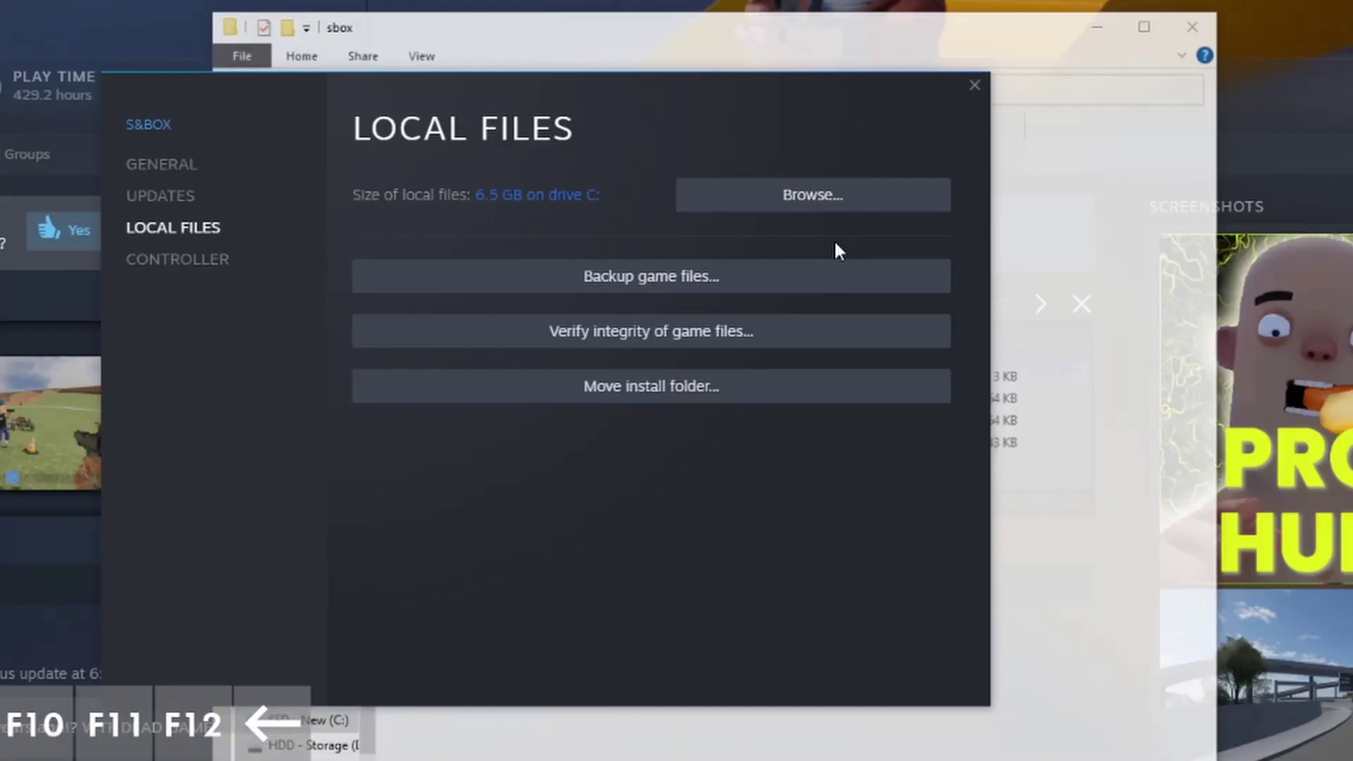
click(1105, 599)
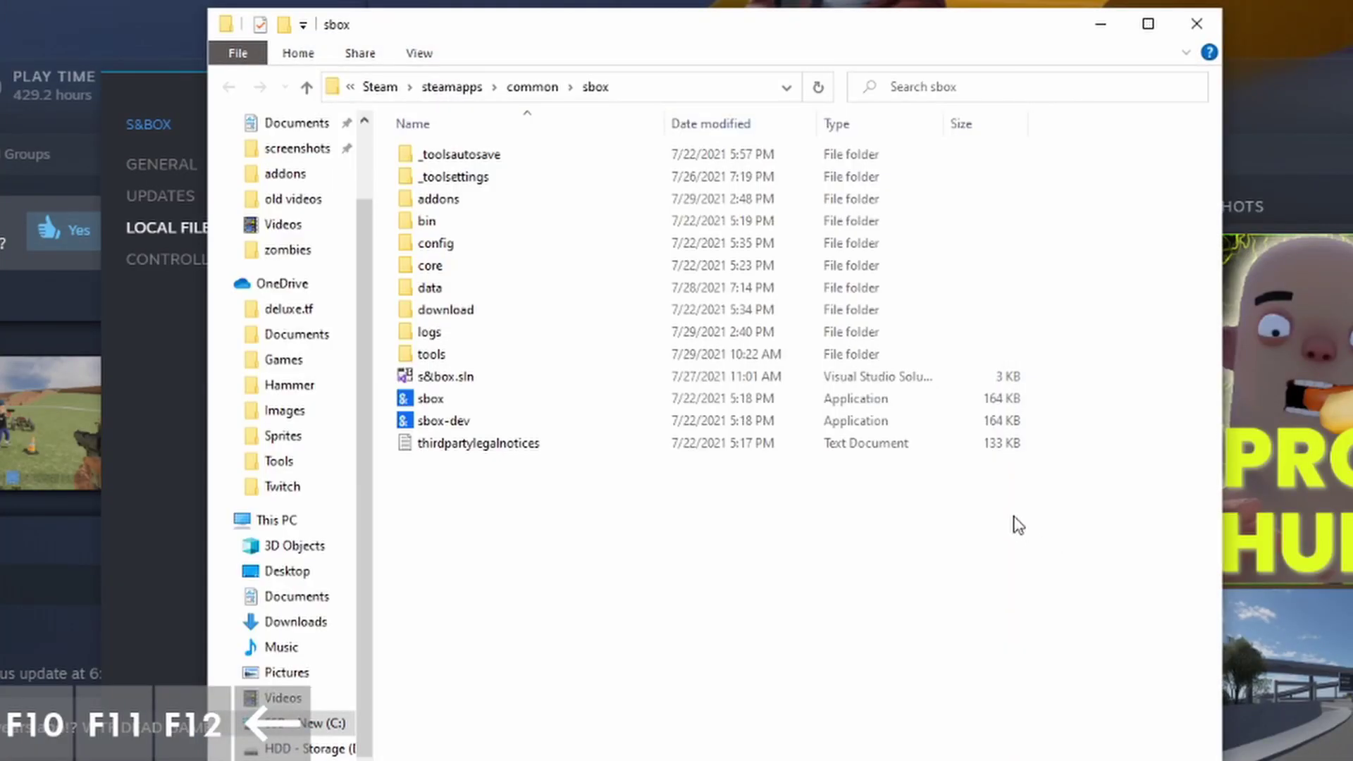
Create a new folder named whateveryouwant inside the addons folder of the s&box installation.
double_click(613, 201)
right_click(636, 647)
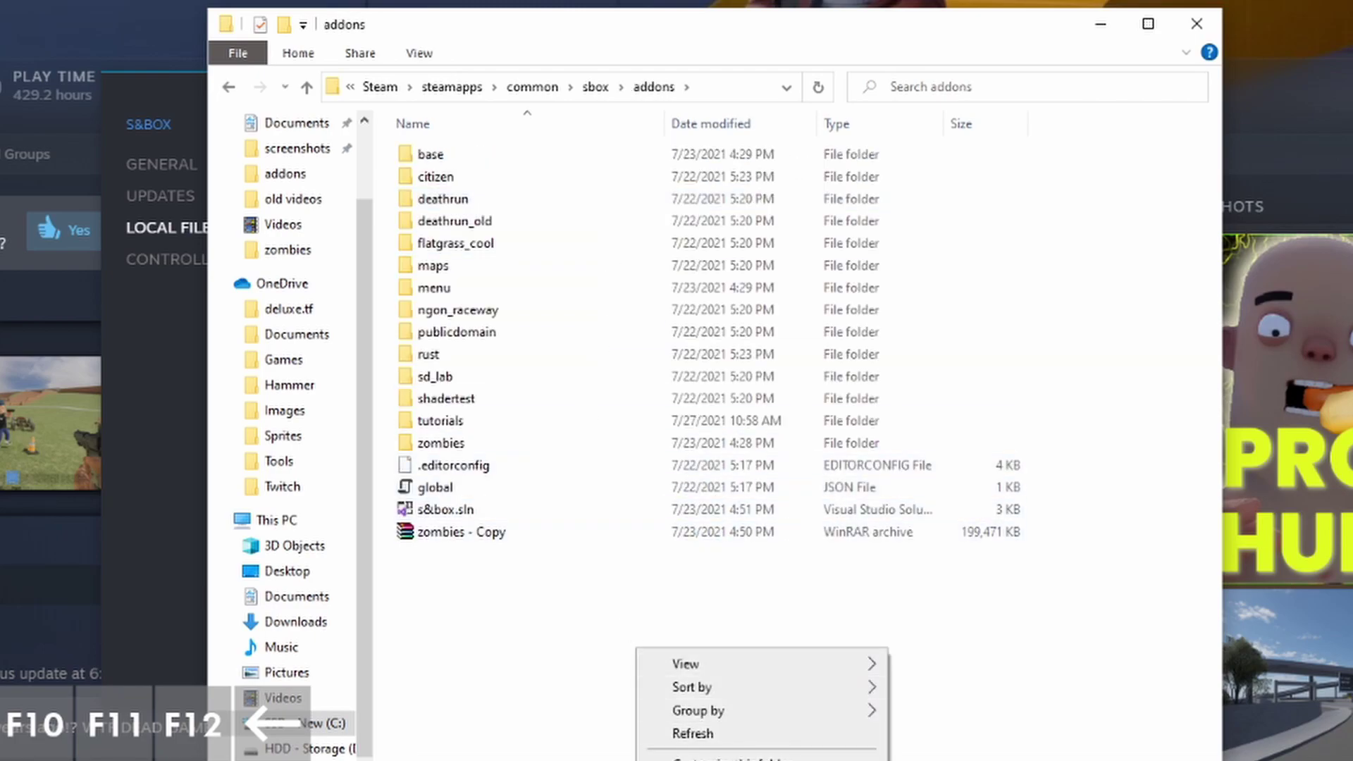
key(ctrl+shift+n)
text(whatever)
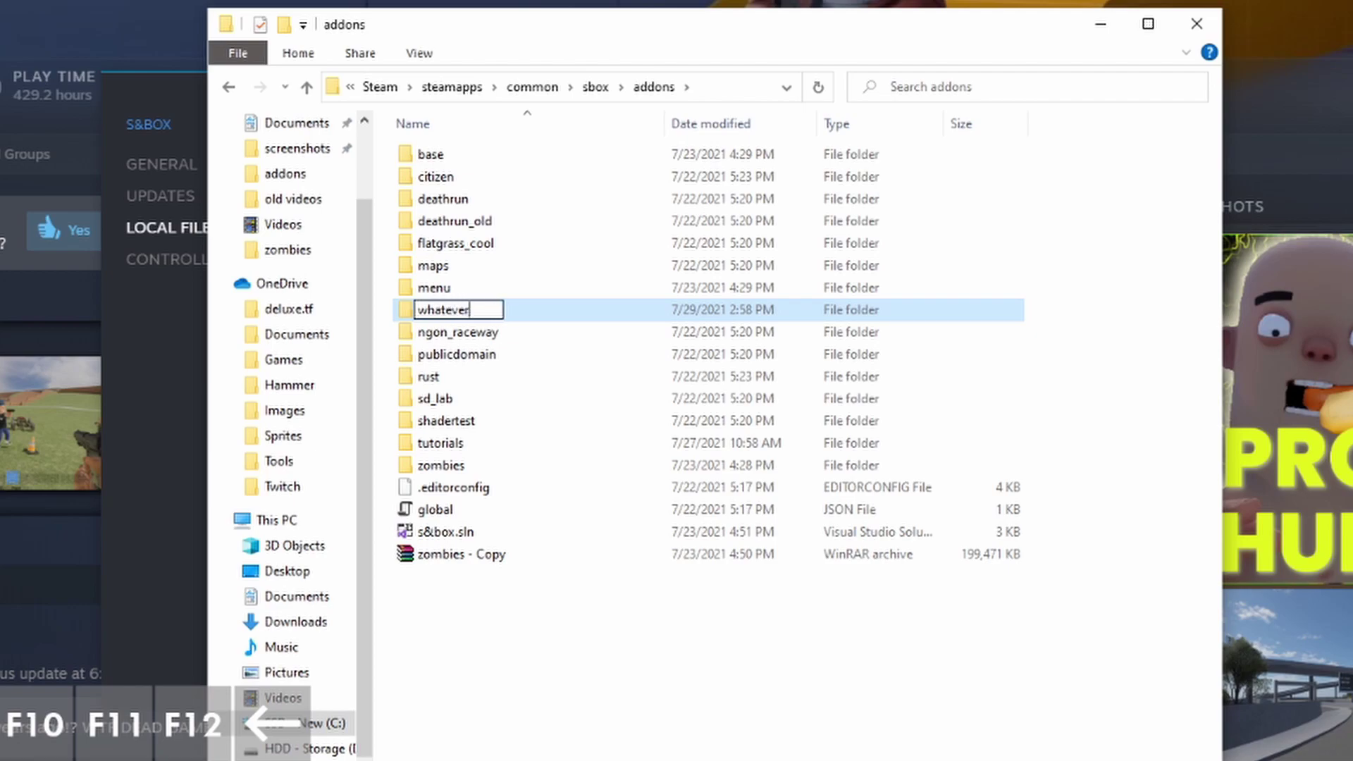
text(youwant)
key(Return)
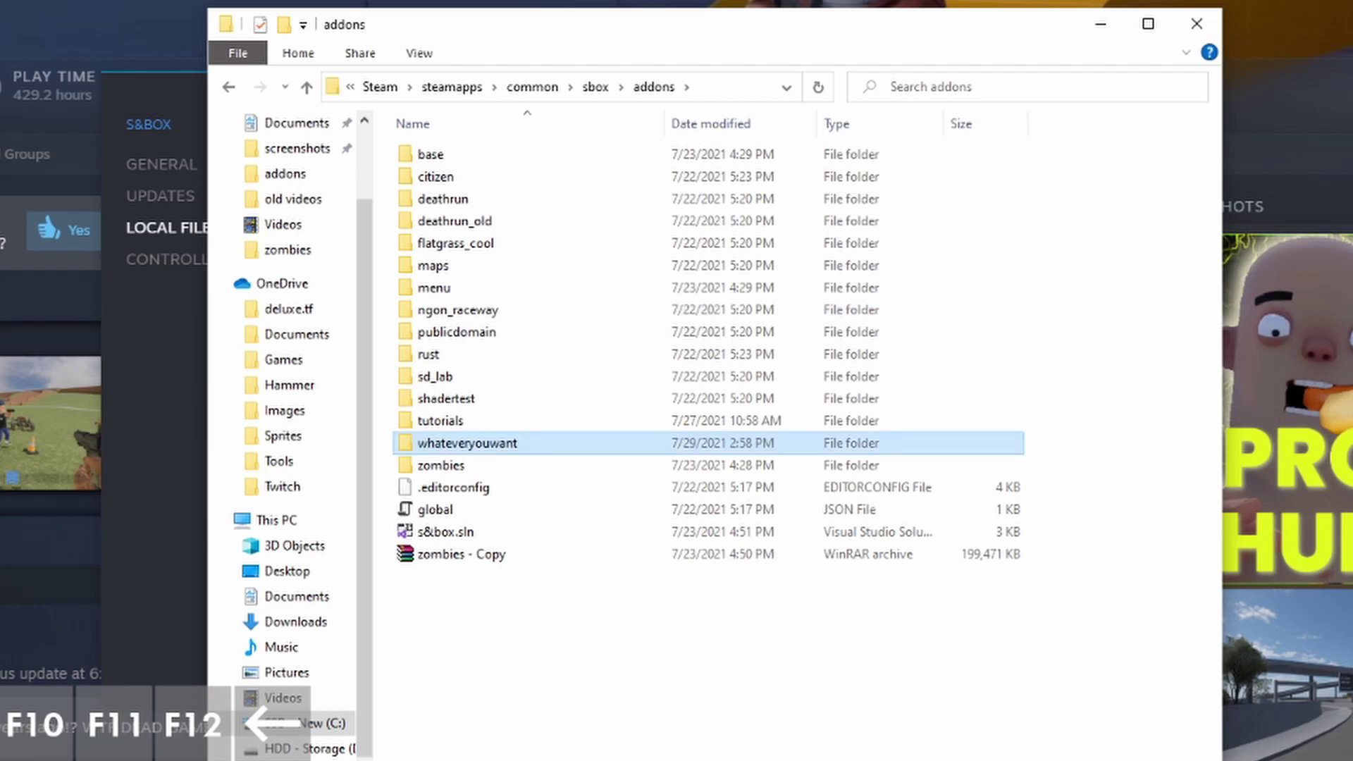
Create a folder named maps inside the whateveryouwant addon folder.
double_click(599, 444)
right_click(562, 274)
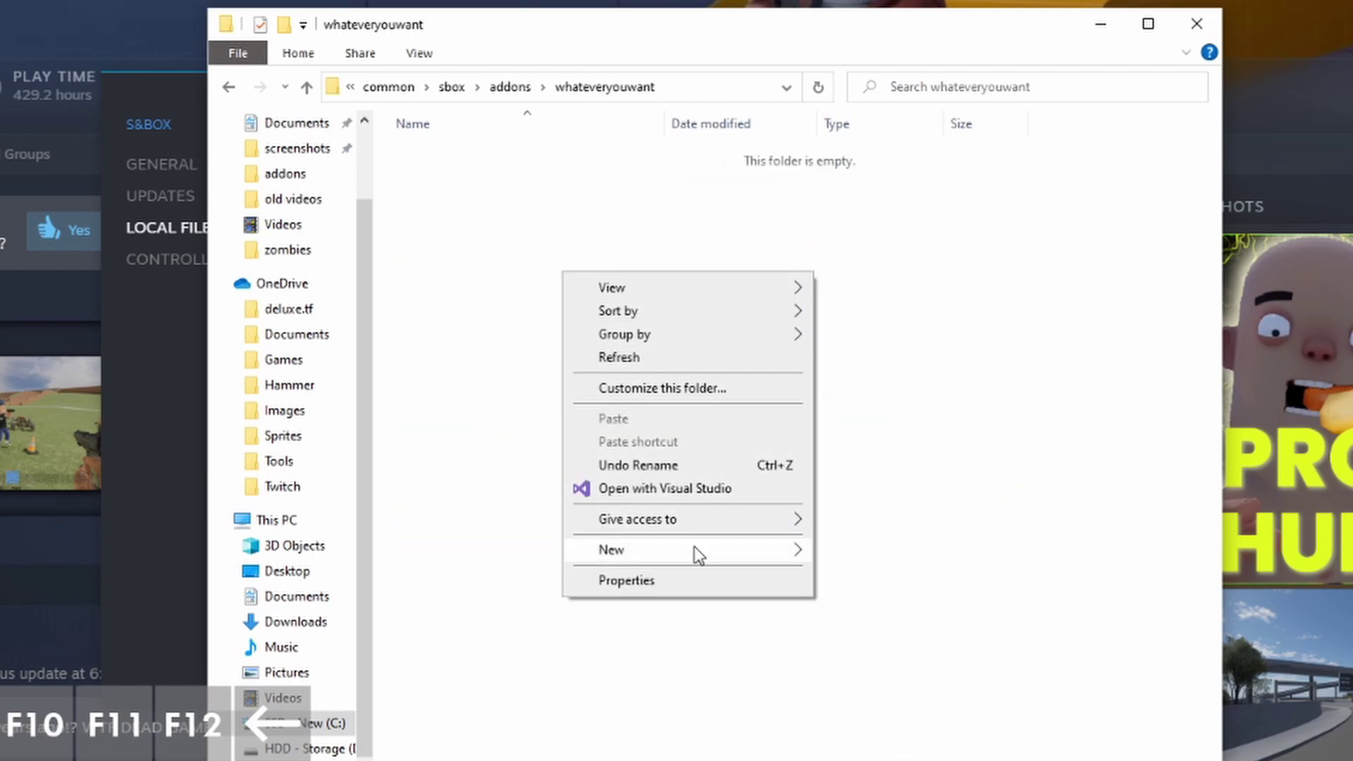
mouse_move(695, 547)
click(854, 555)
text(maps)
key(Return)
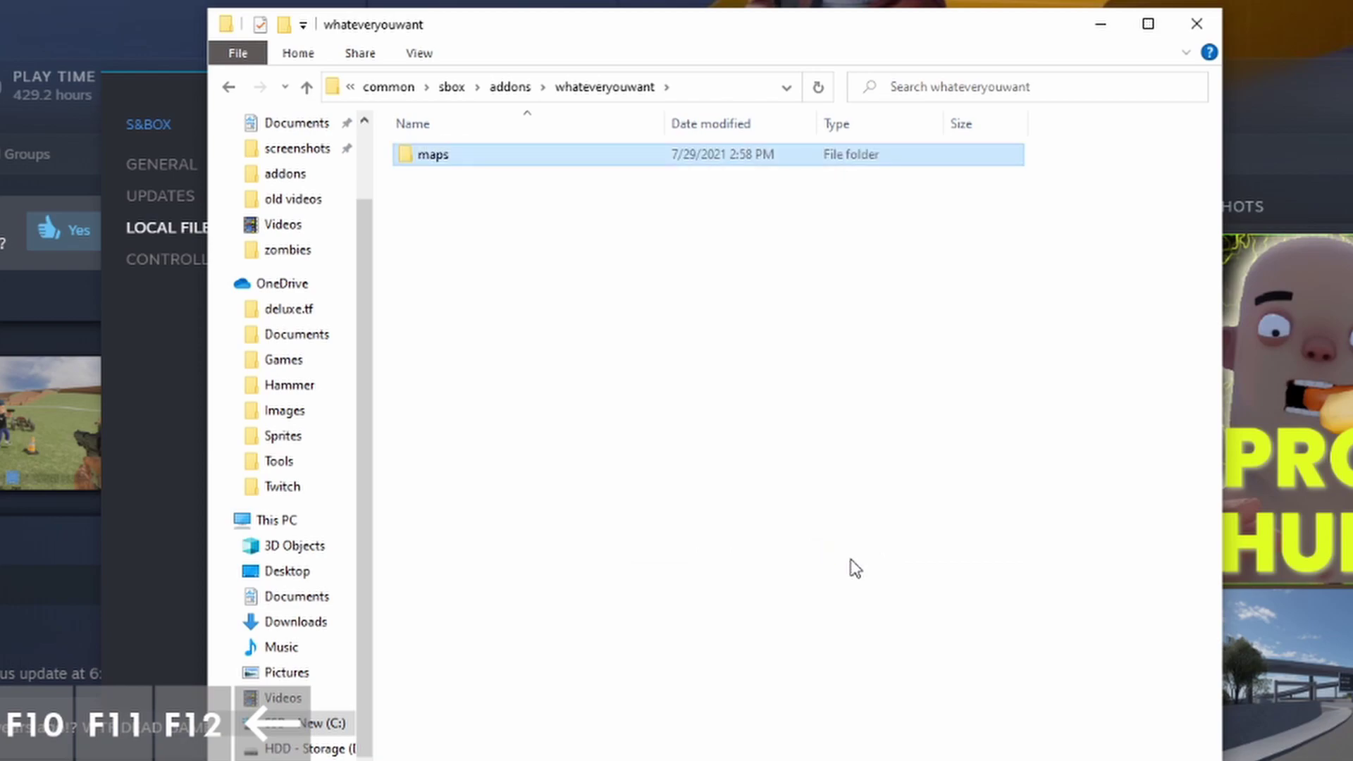
click(556, 215)
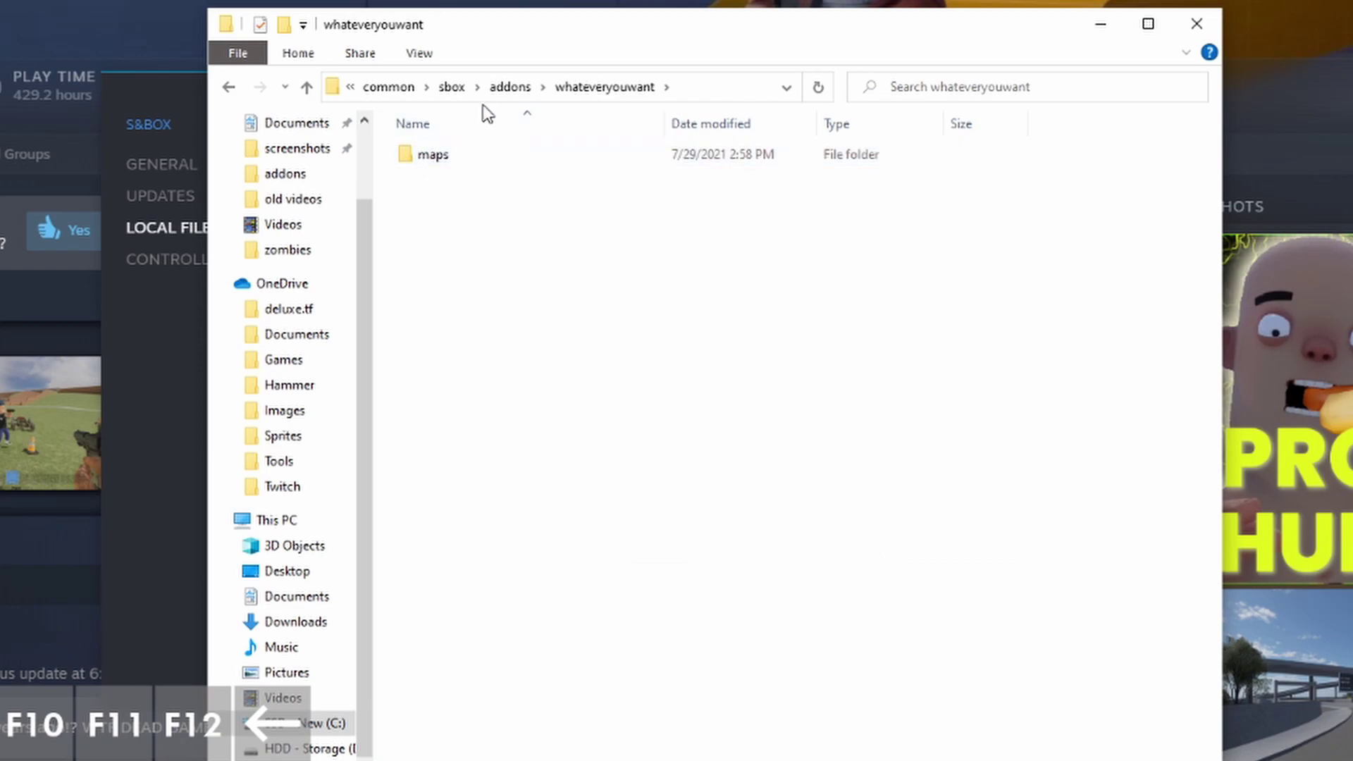
Return to the sbox root folder and launch the sbox-dev application.
click(451, 87)
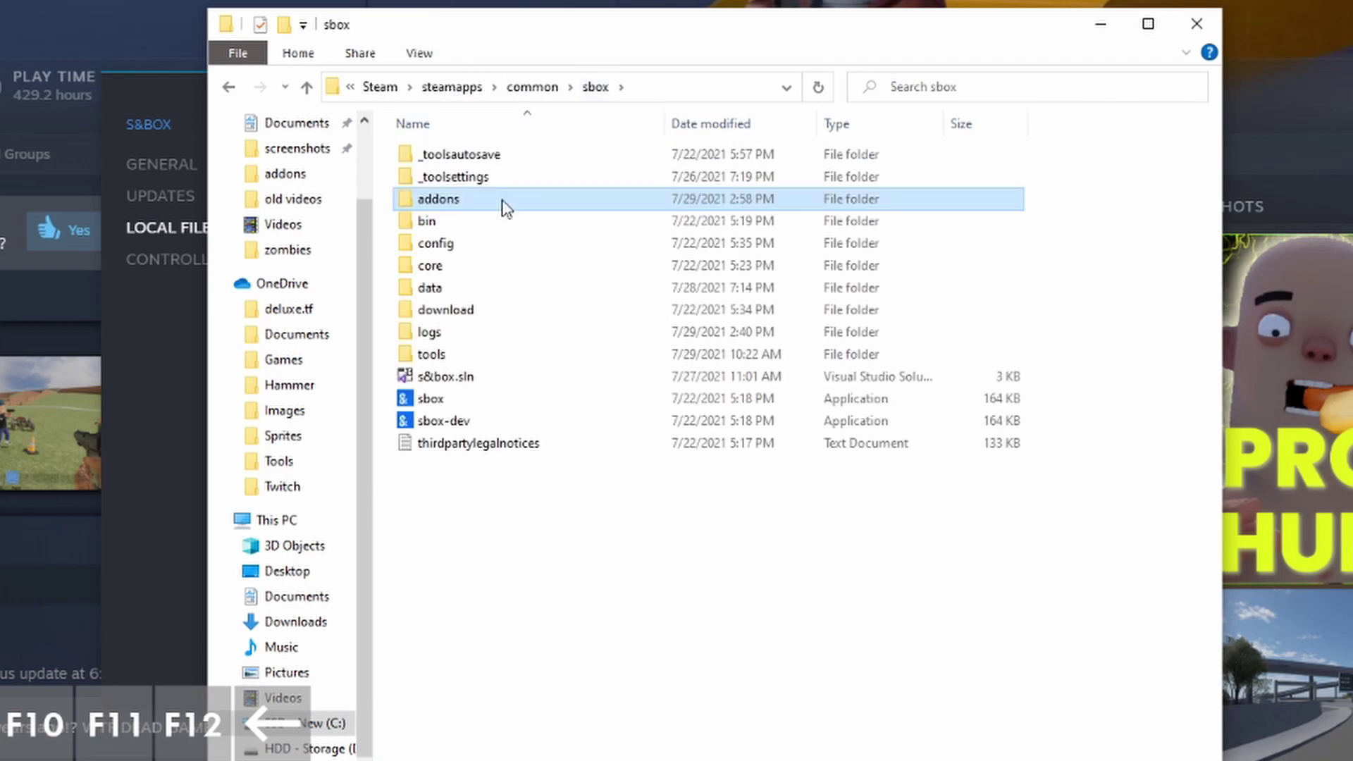
click(493, 423)
double_click(643, 392)
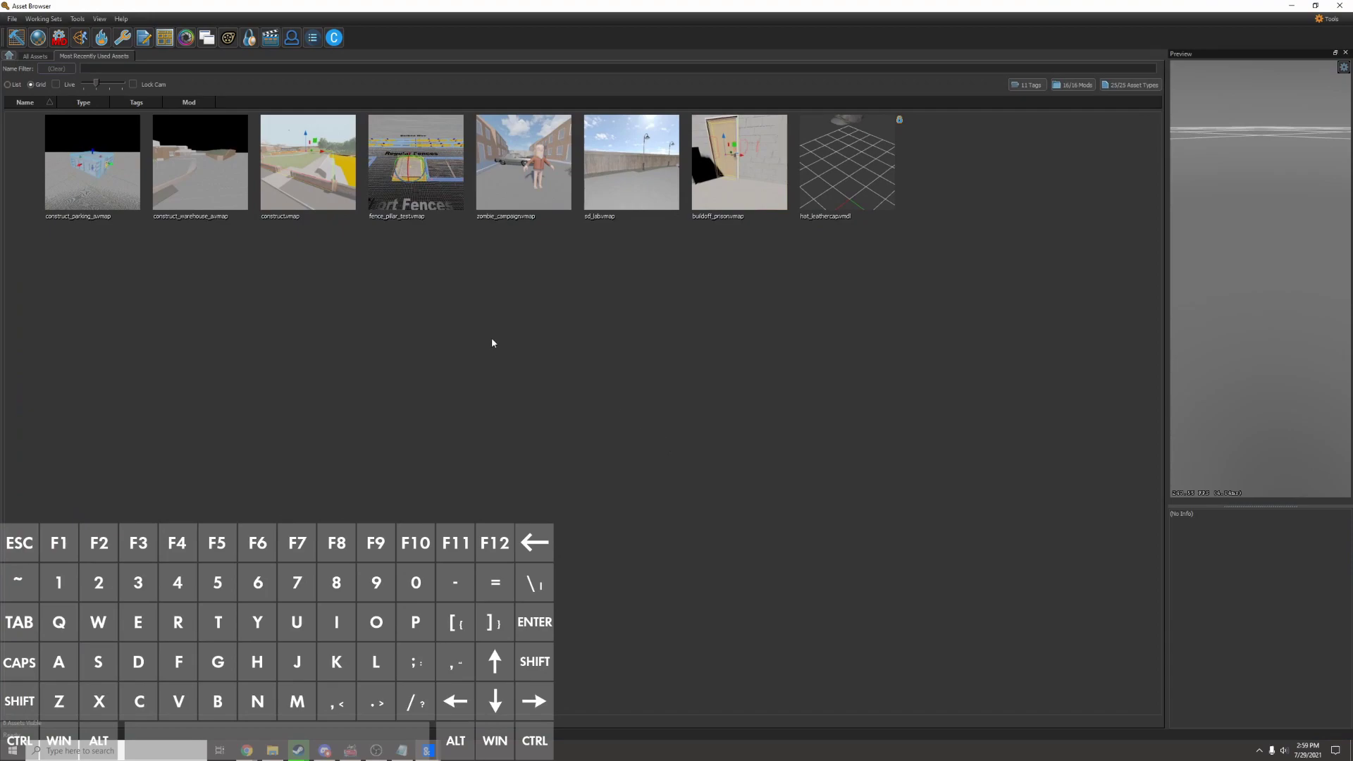
Open the Hammer editor from the Asset Browser, maximize its window and create a new map.
click(16, 38)
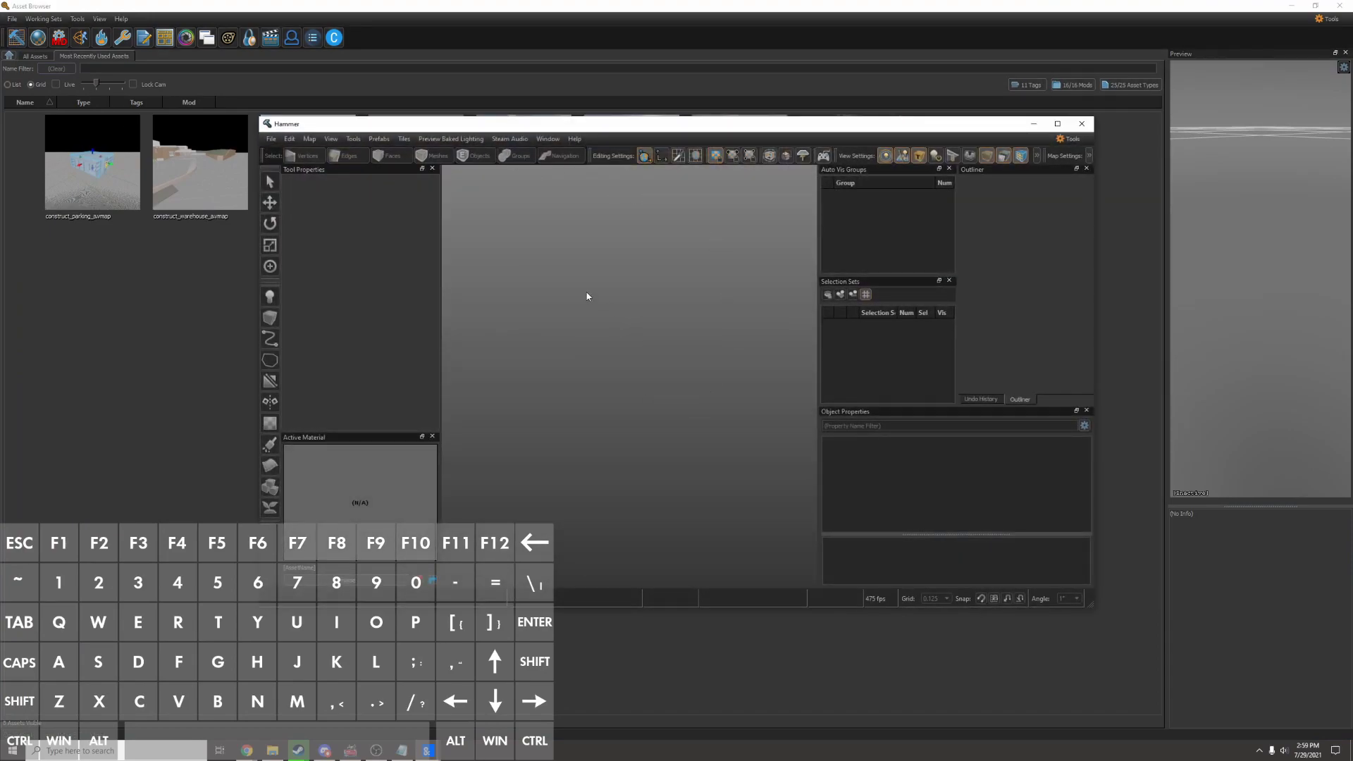
click(1057, 124)
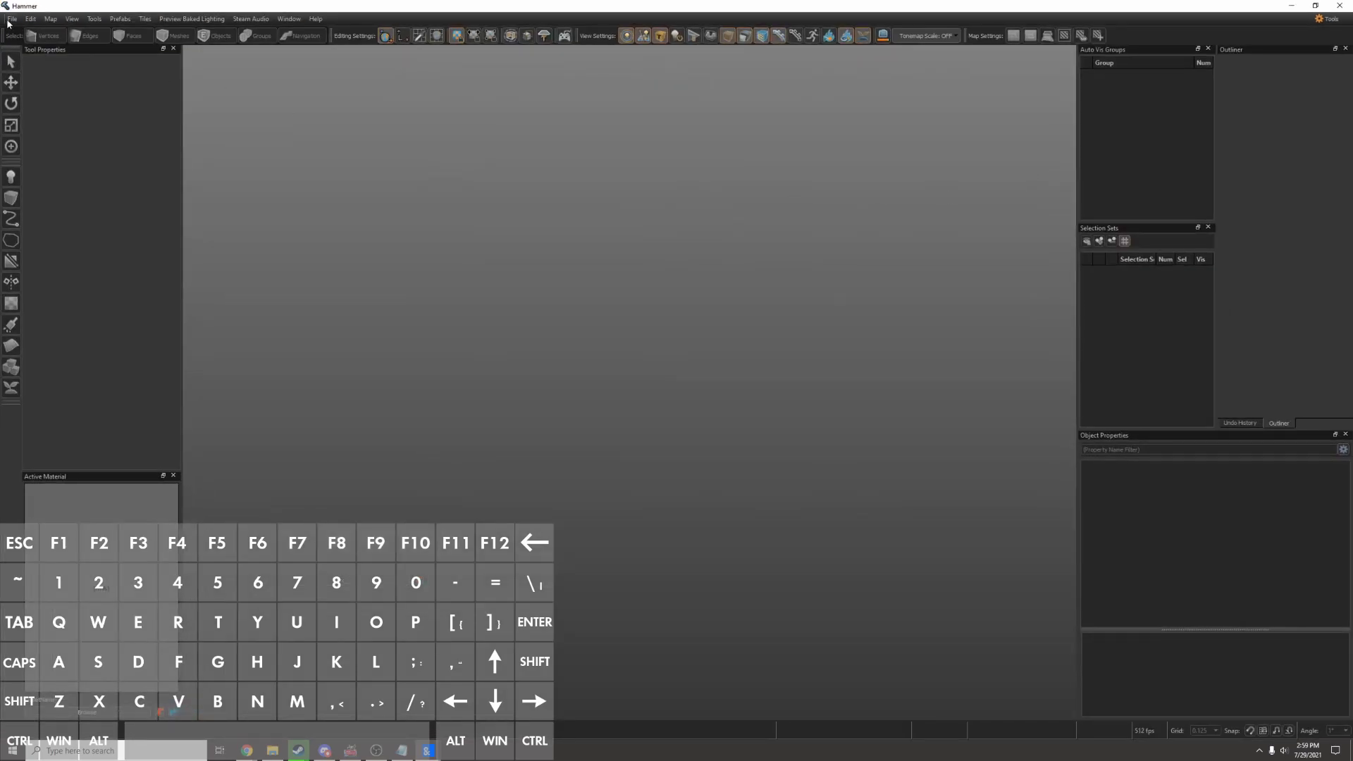
click(10, 19)
click(32, 31)
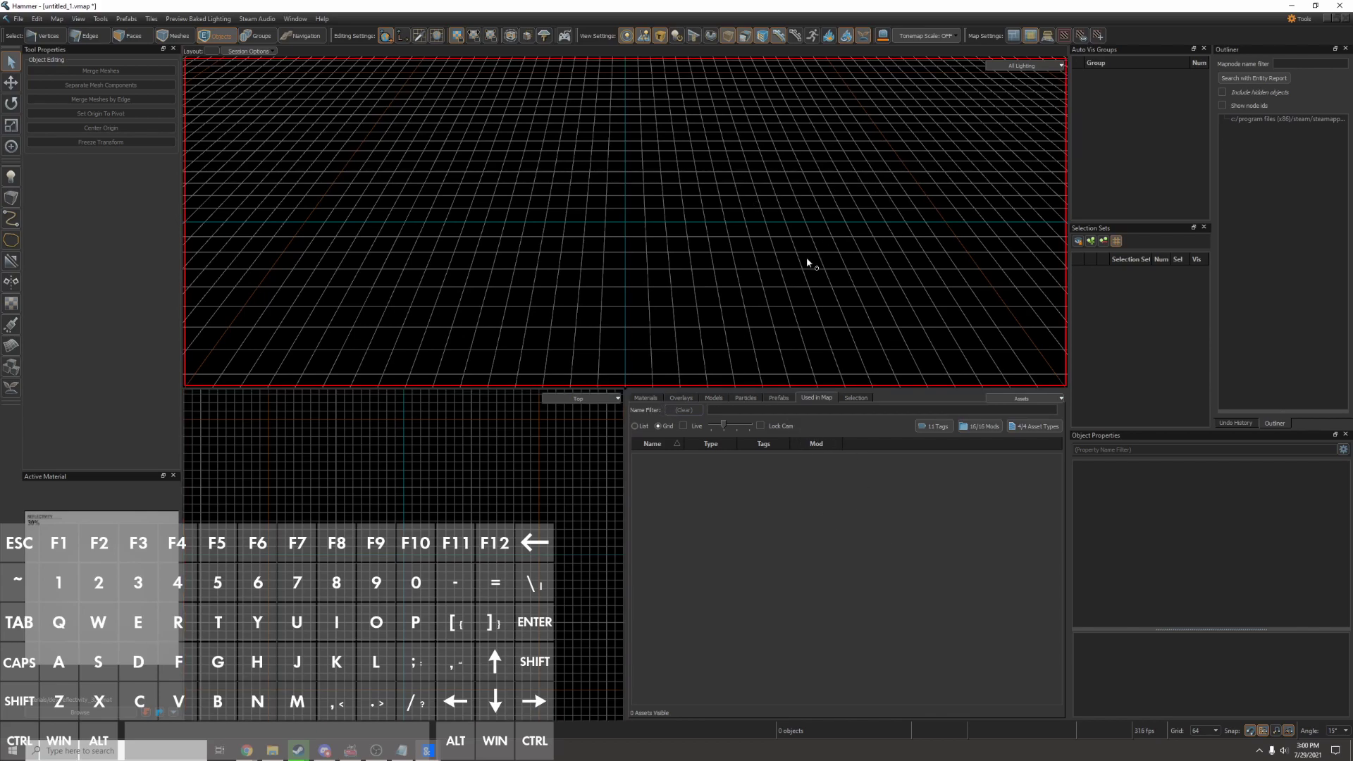
Look around the empty map grid in the 3D view using fly mode, and leave fly mode.
right_drag(734, 239, 807, 244)
key(w)
key(z)
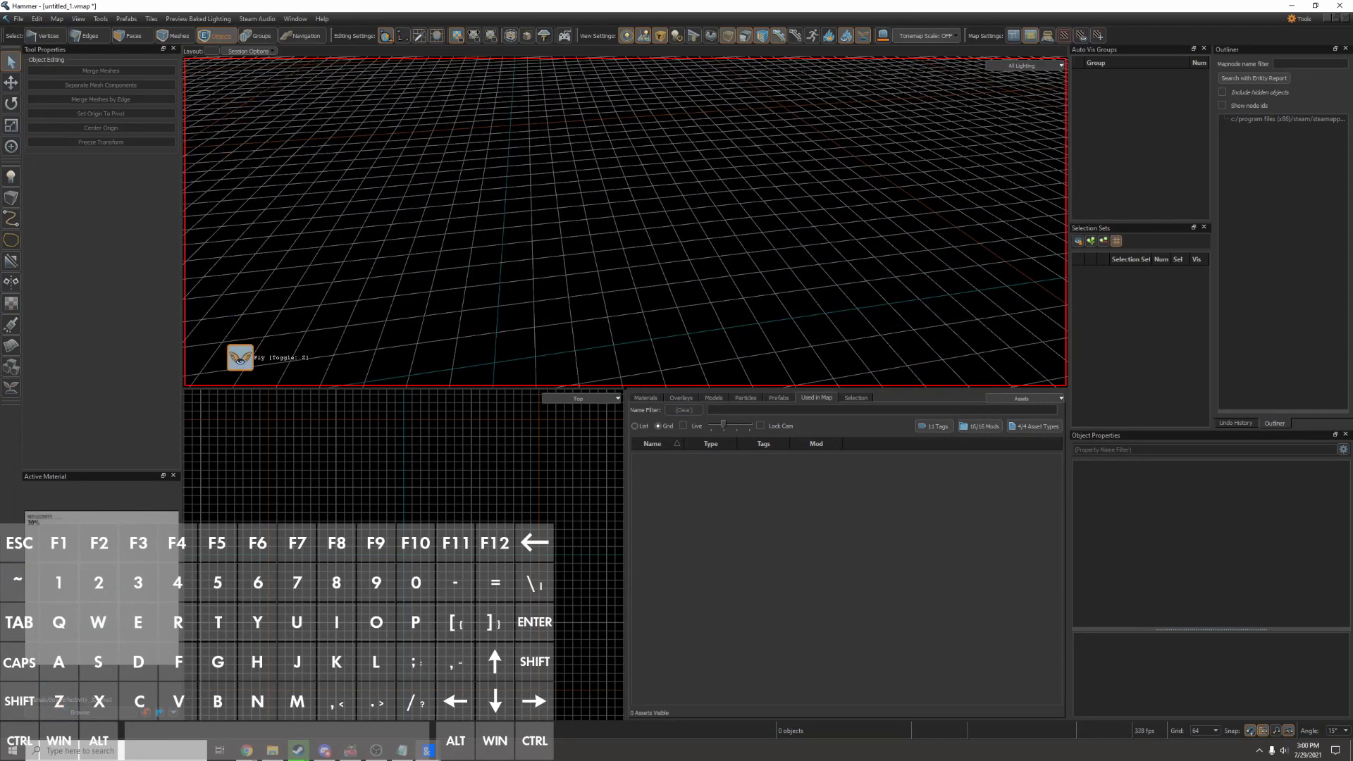
key(s)
key(a)
key(w)
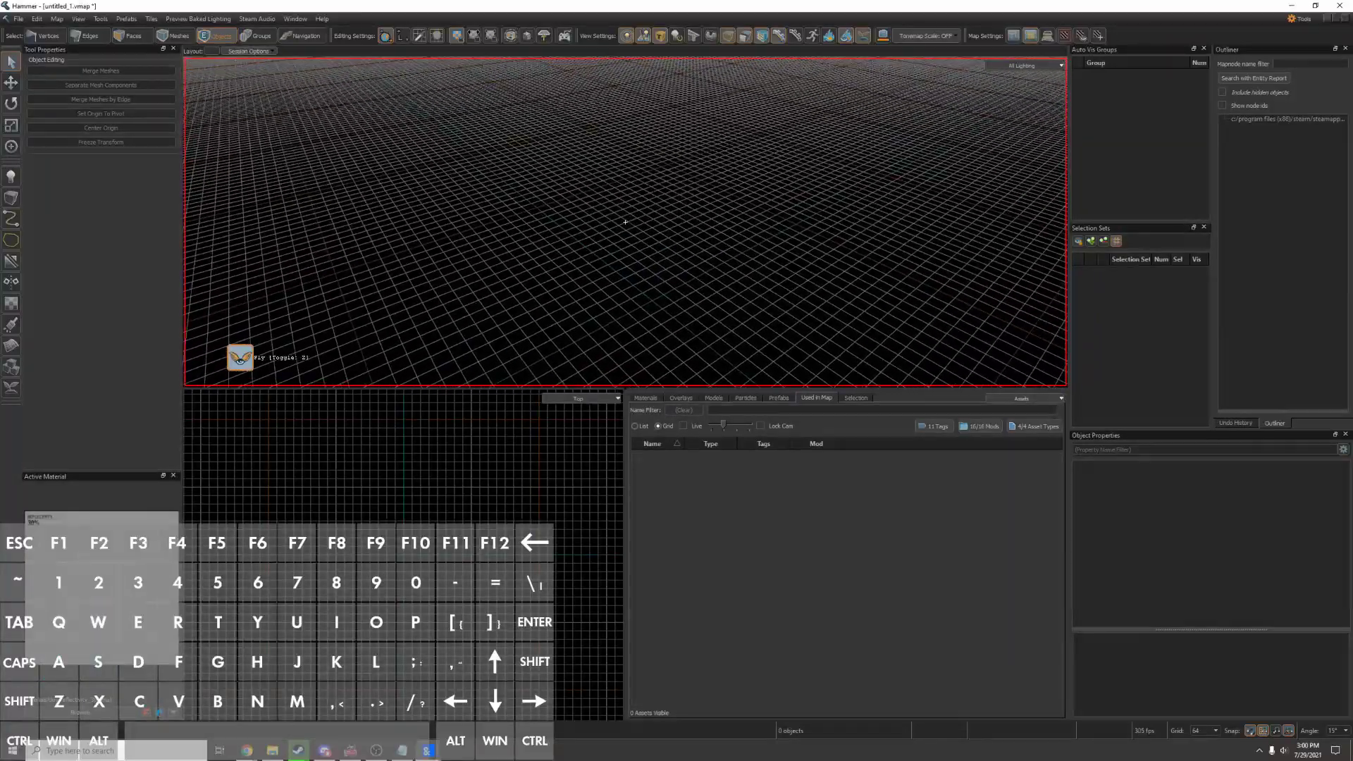
key(w)
key(z)
Maximize and restore the 3D view, the top view and the asset view one after another.
key(shift)
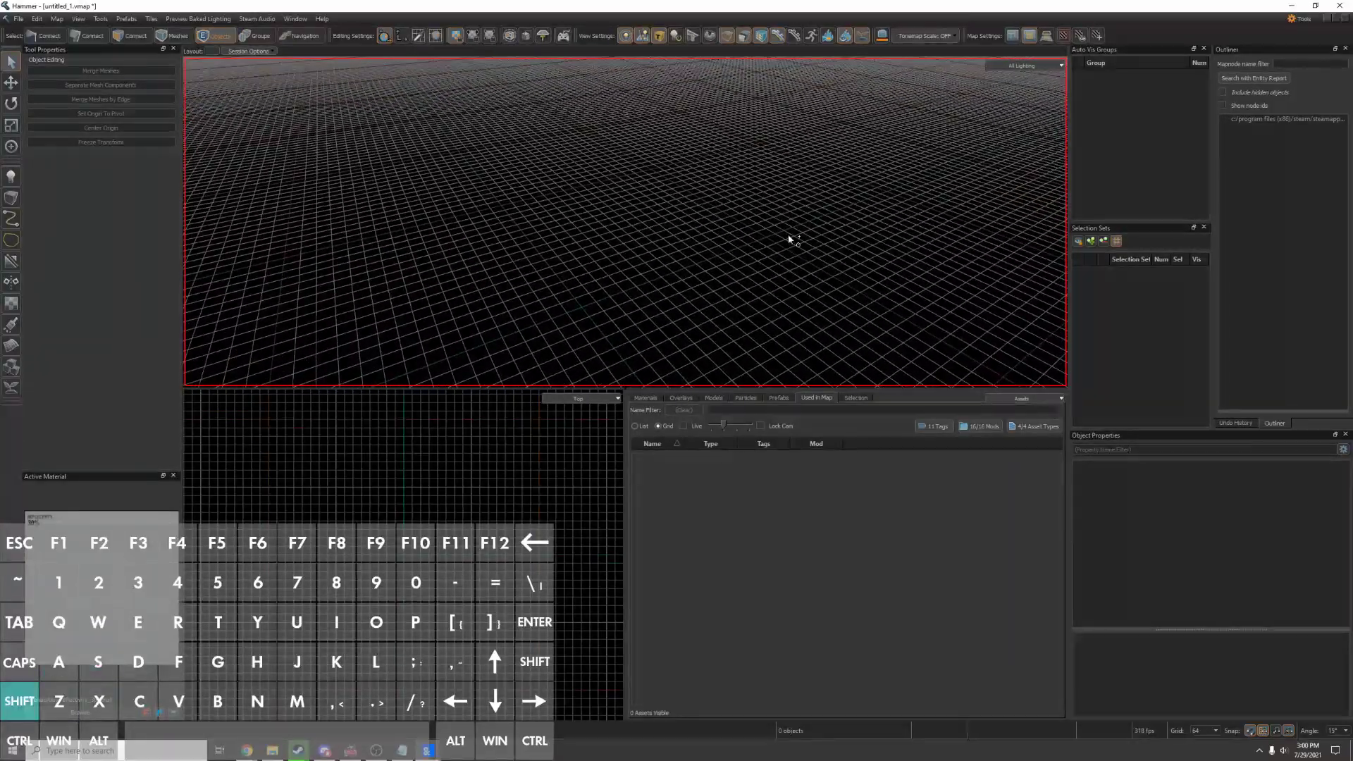
key(shift+z)
key(shift+z)
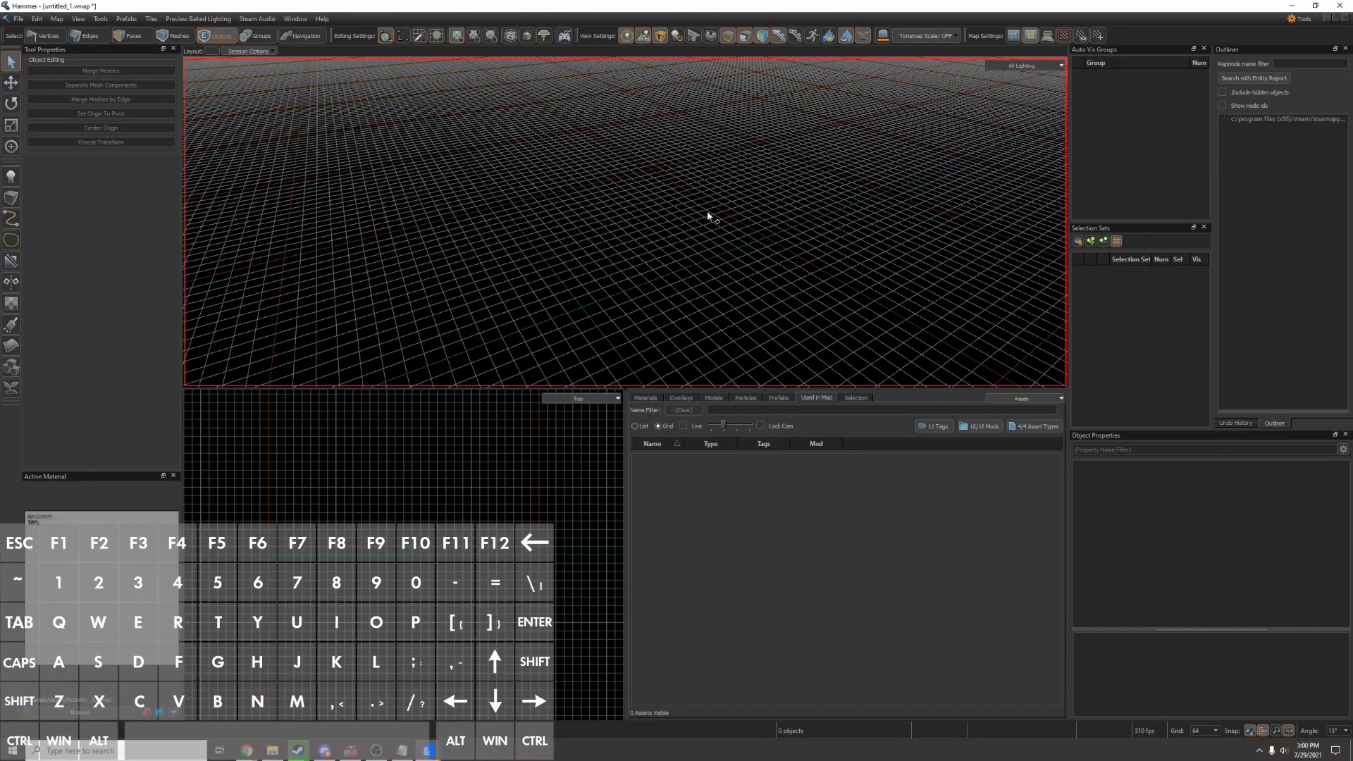
key(shift+z)
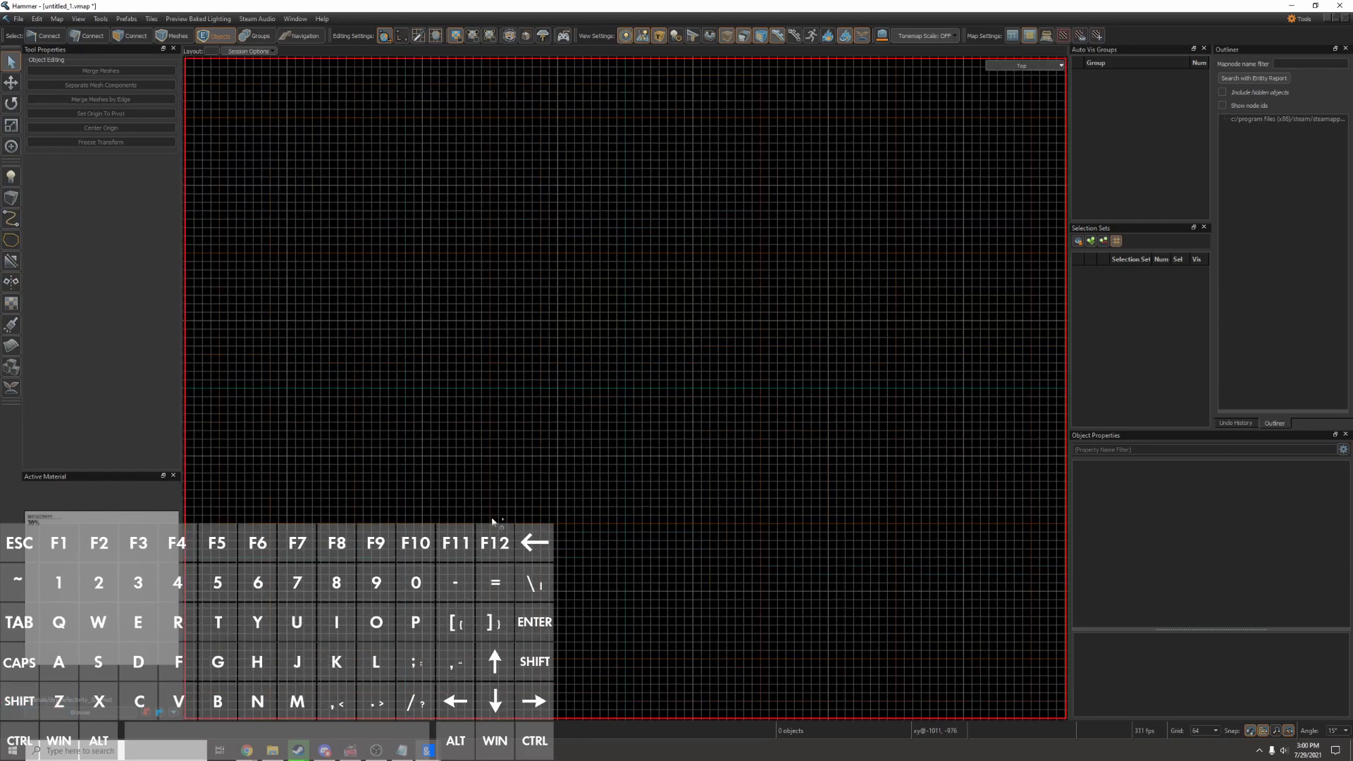
key(shift+z)
key(shift+z)
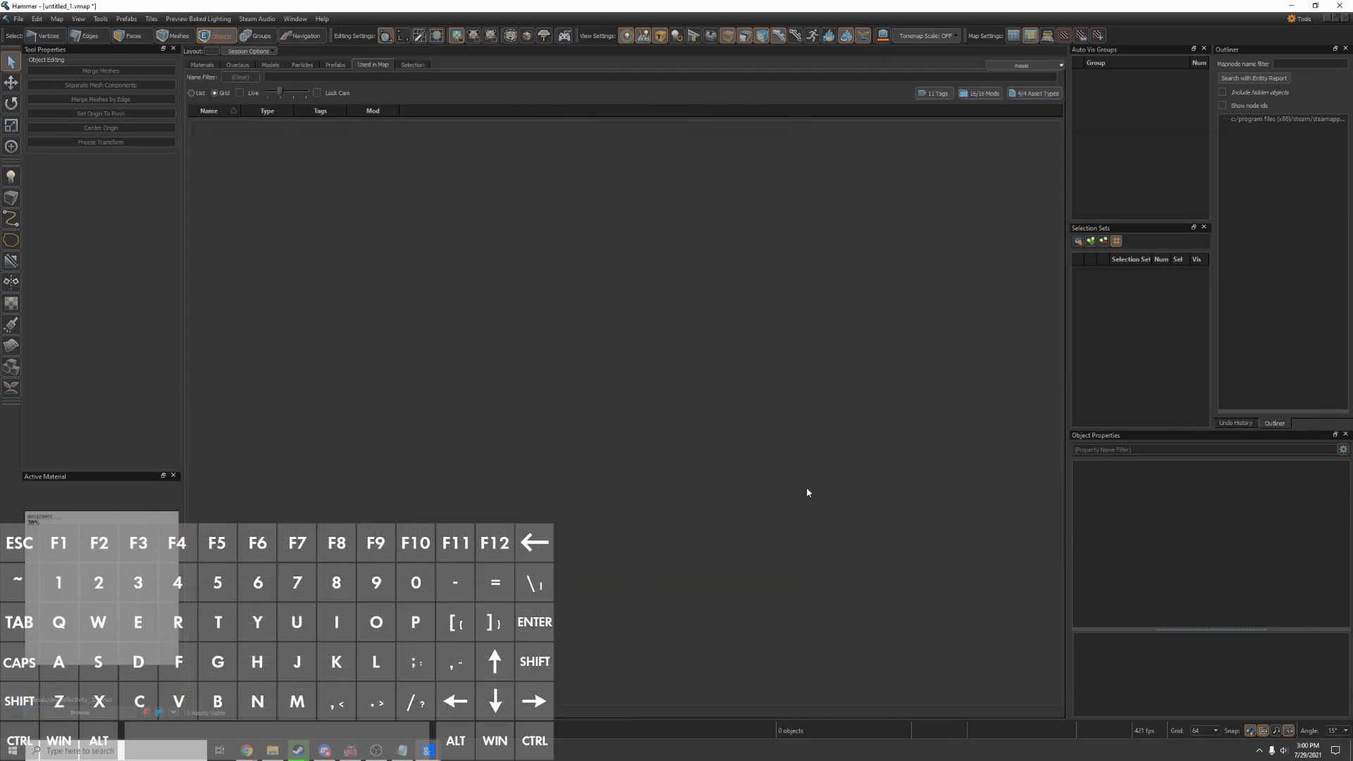
key(shift+z)
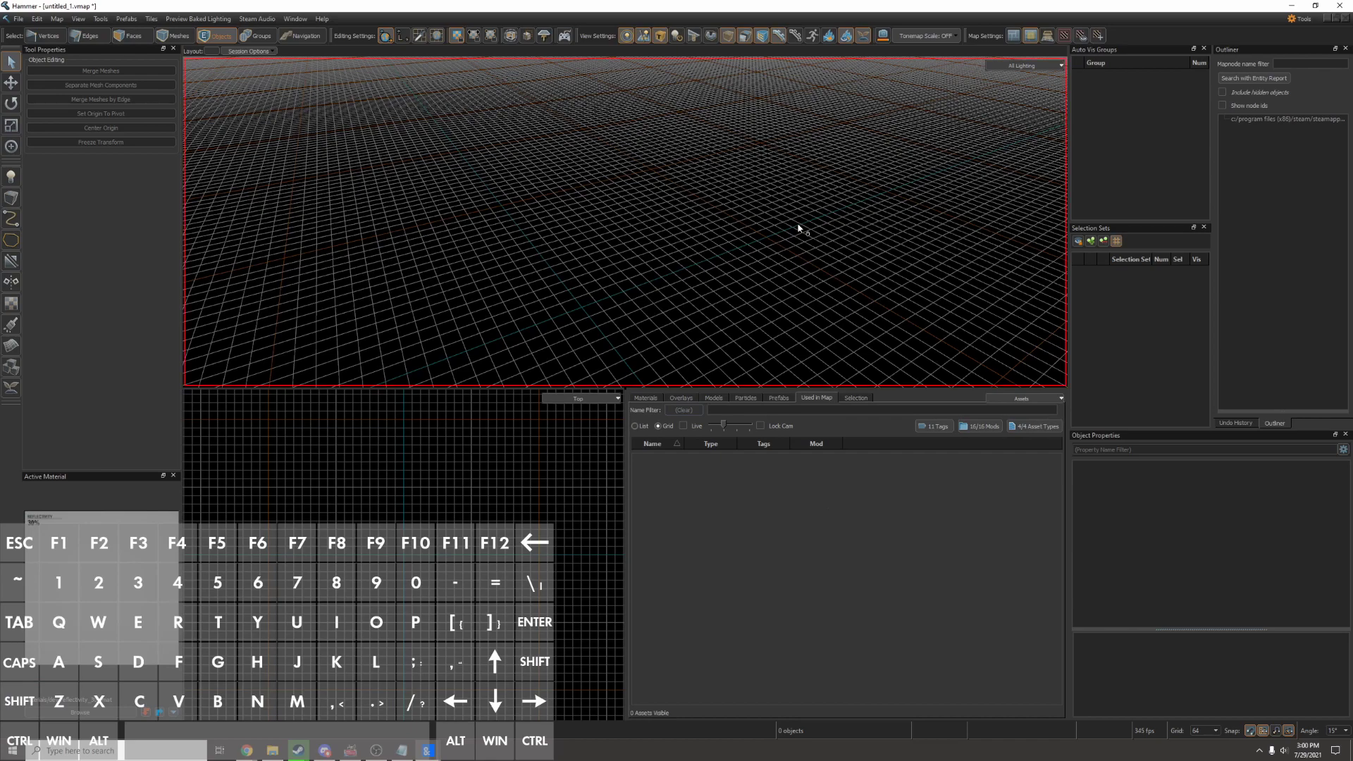
Maximize the 3D view and create a flat block about 1472 wide, 1728 long and 64 high on the grid with the Block Tool.
key(shift+z)
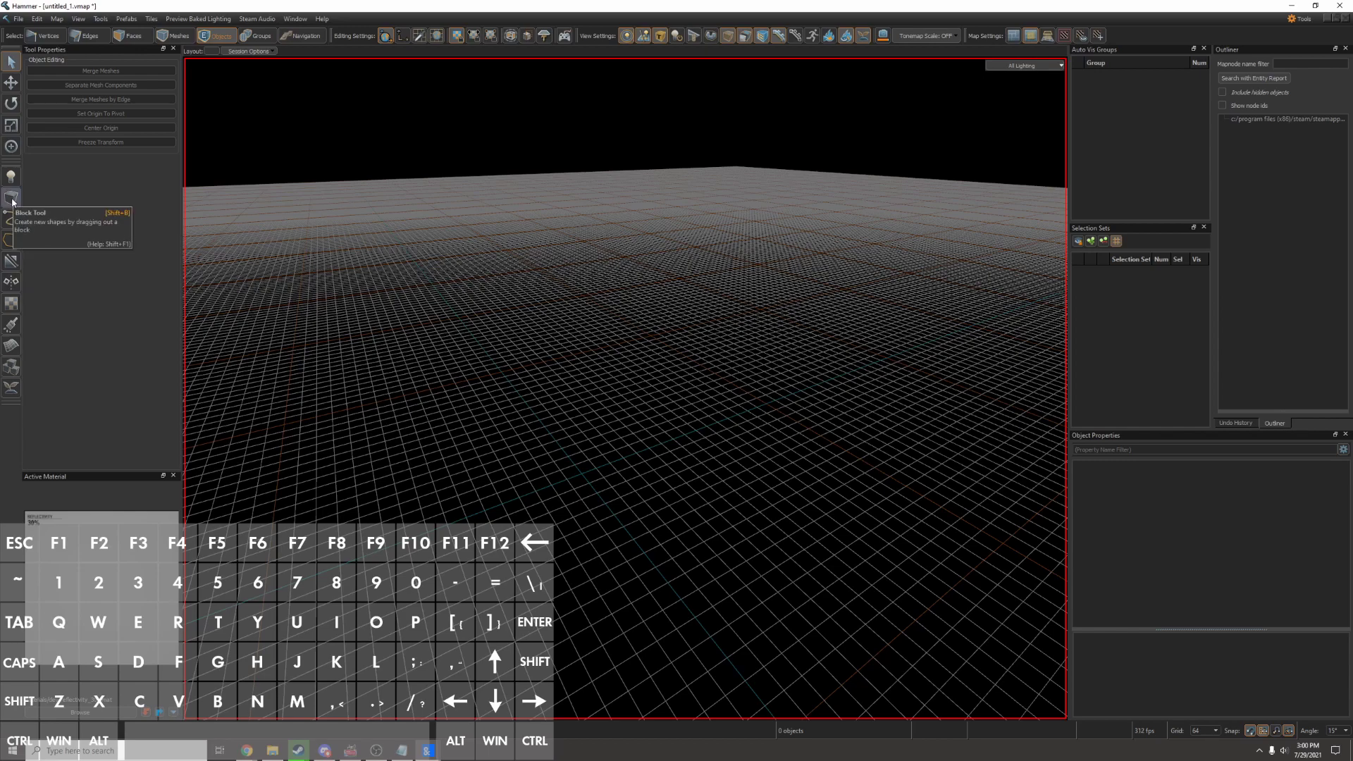
key(shift+b)
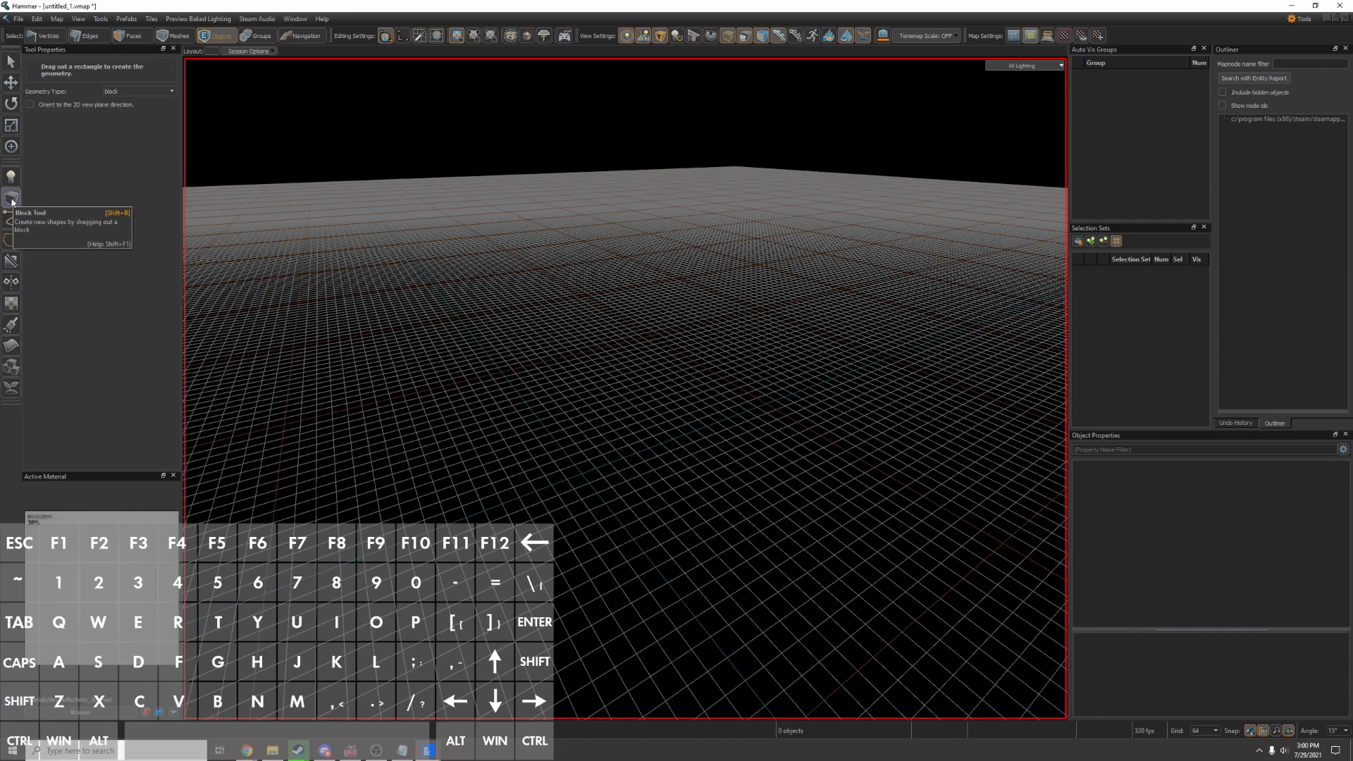
drag(468, 366, 843, 413)
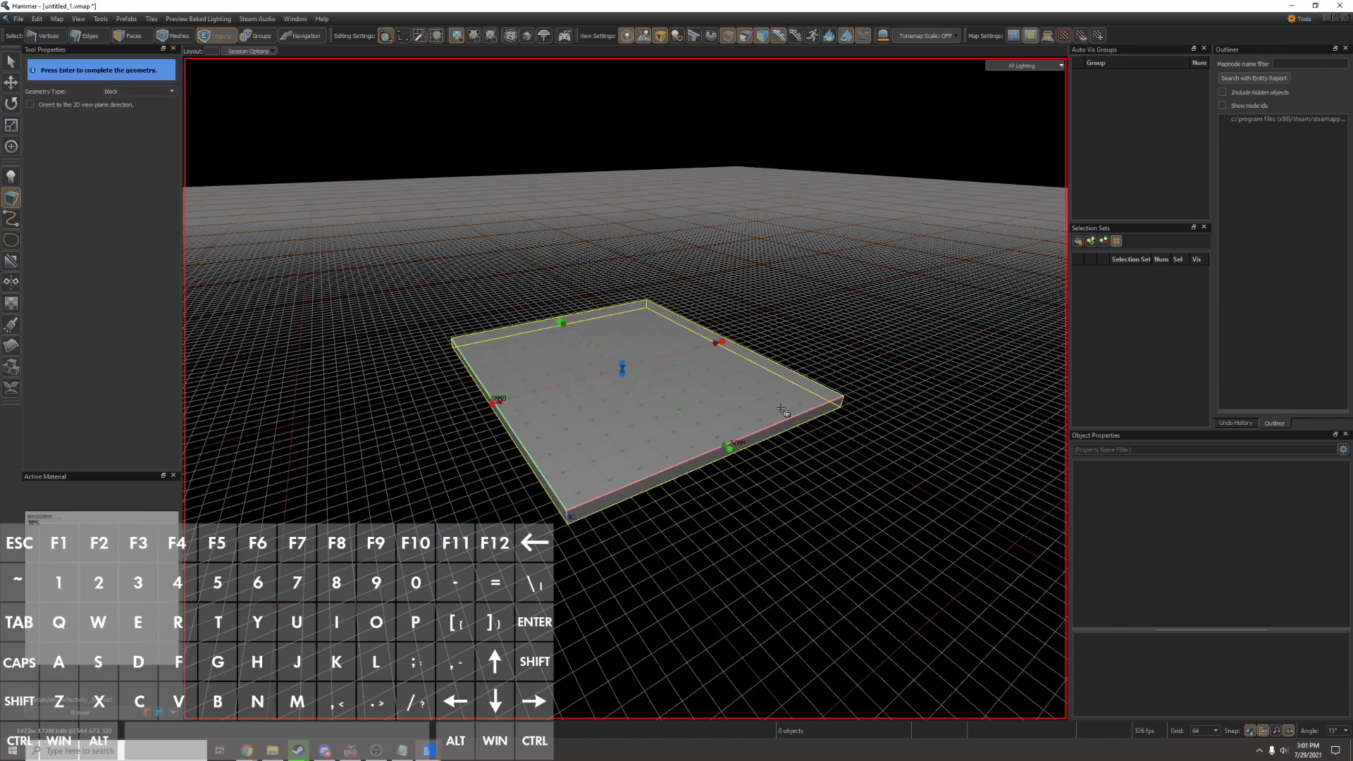
key(Return)
scroll(723, 425, up, 3)
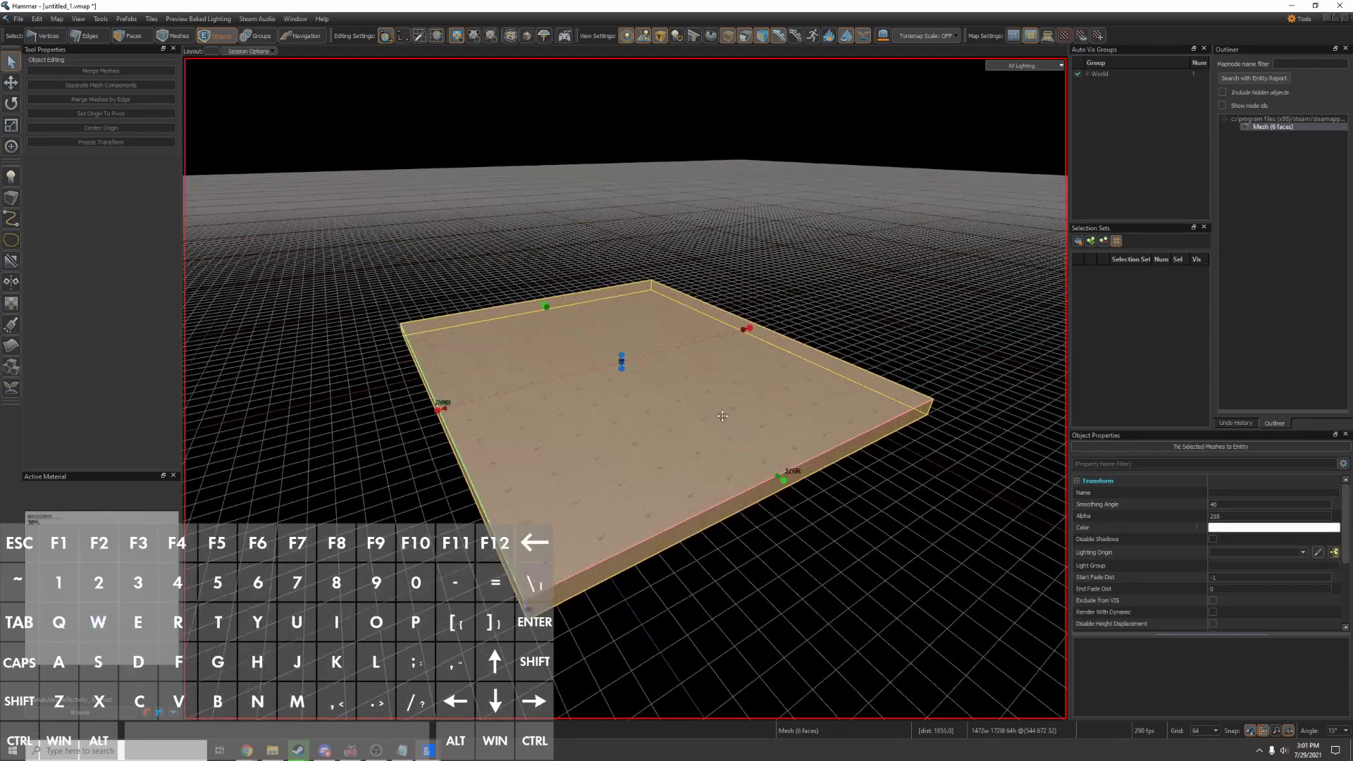
Shorten the floor block to a length of 1536 by pulling in one of its sides.
key(w)
key(a)
mouse_move(722, 425)
right_down()
mouse_move(623, 388)
mouse_move(723, 425)
right_up()
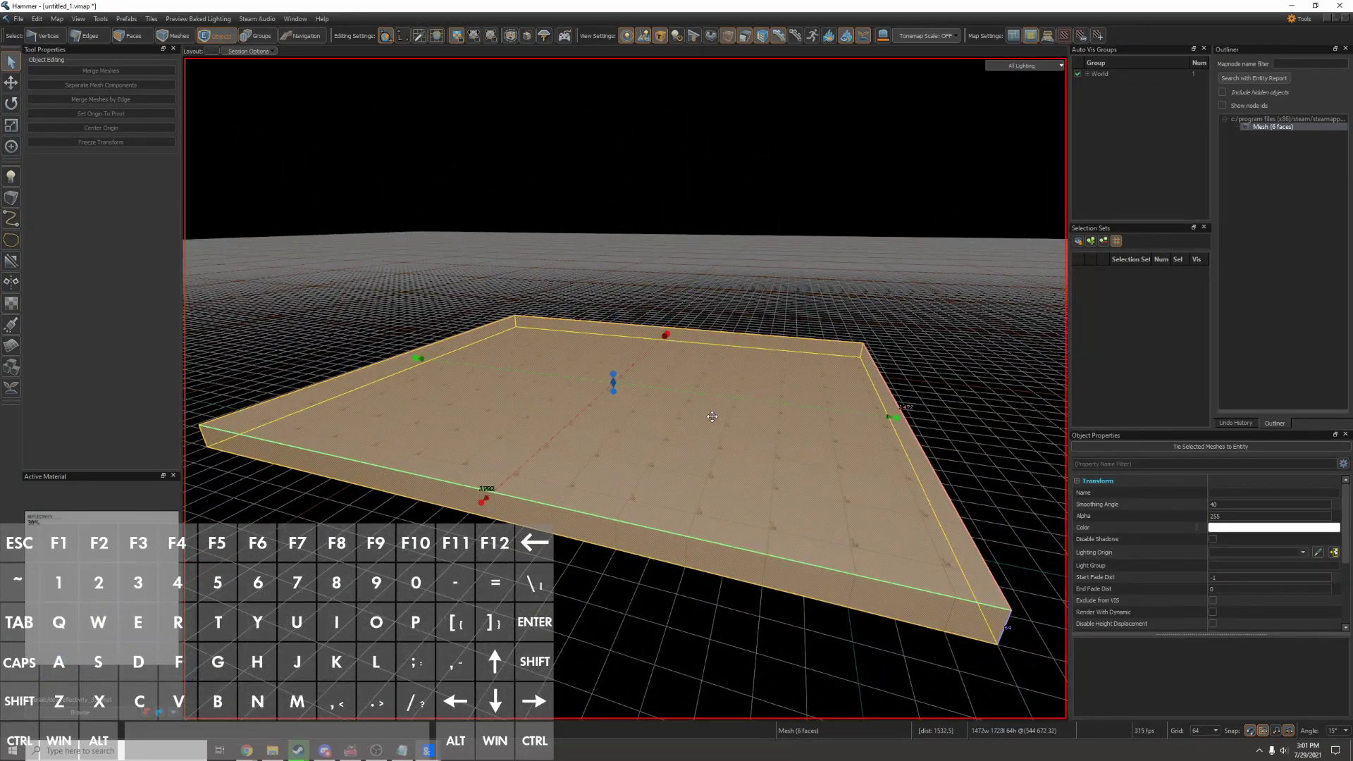
key(t)
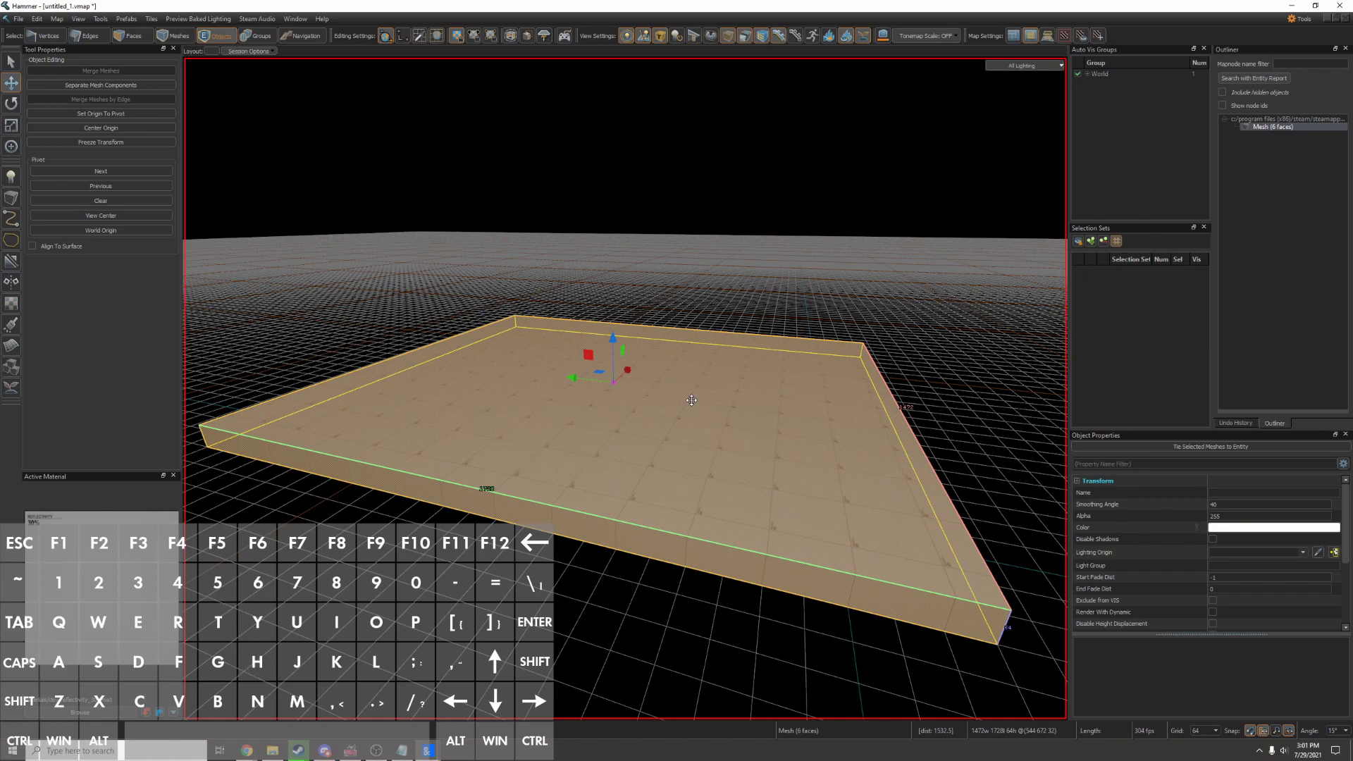
key(q)
drag(897, 414, 824, 423)
Scale the block's width down to 960 and rotate the block 90 degrees about the vertical axis.
key(e)
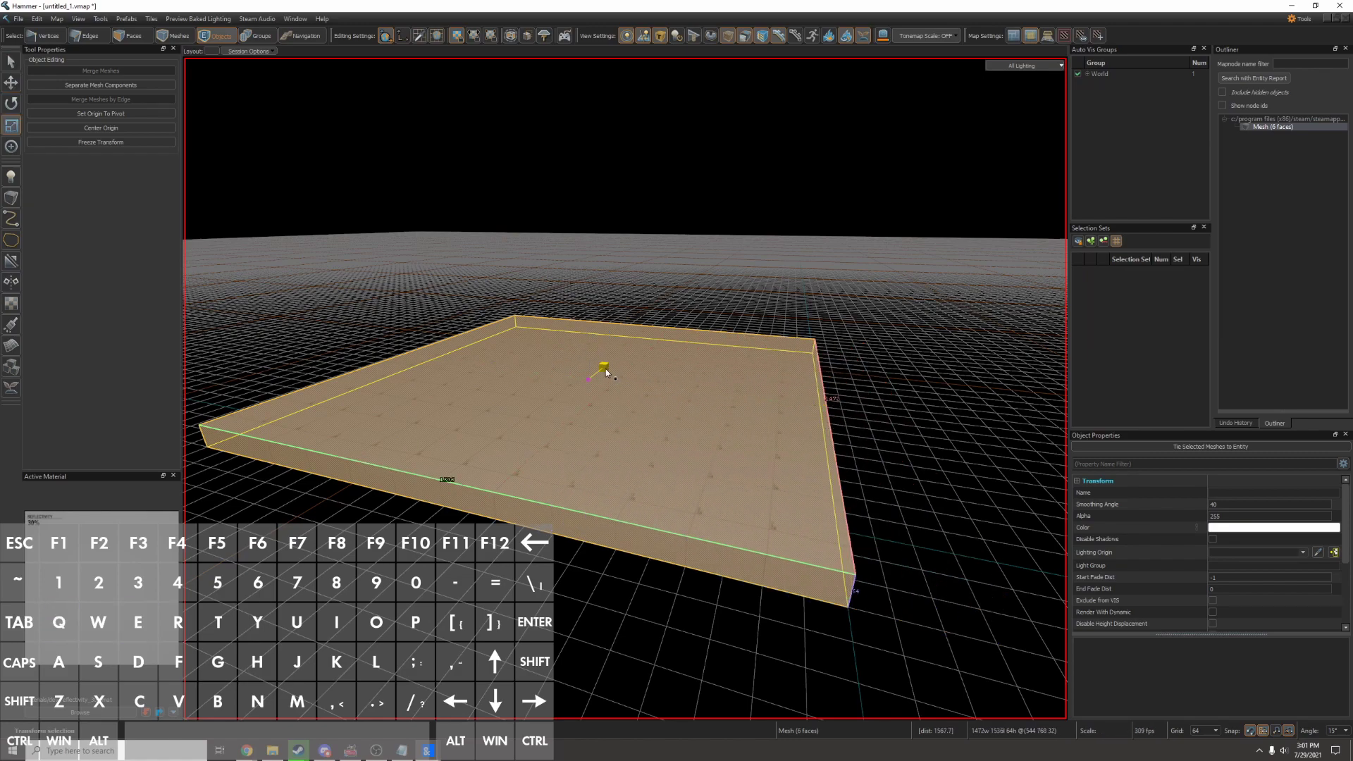
drag(606, 372, 648, 365)
key(r)
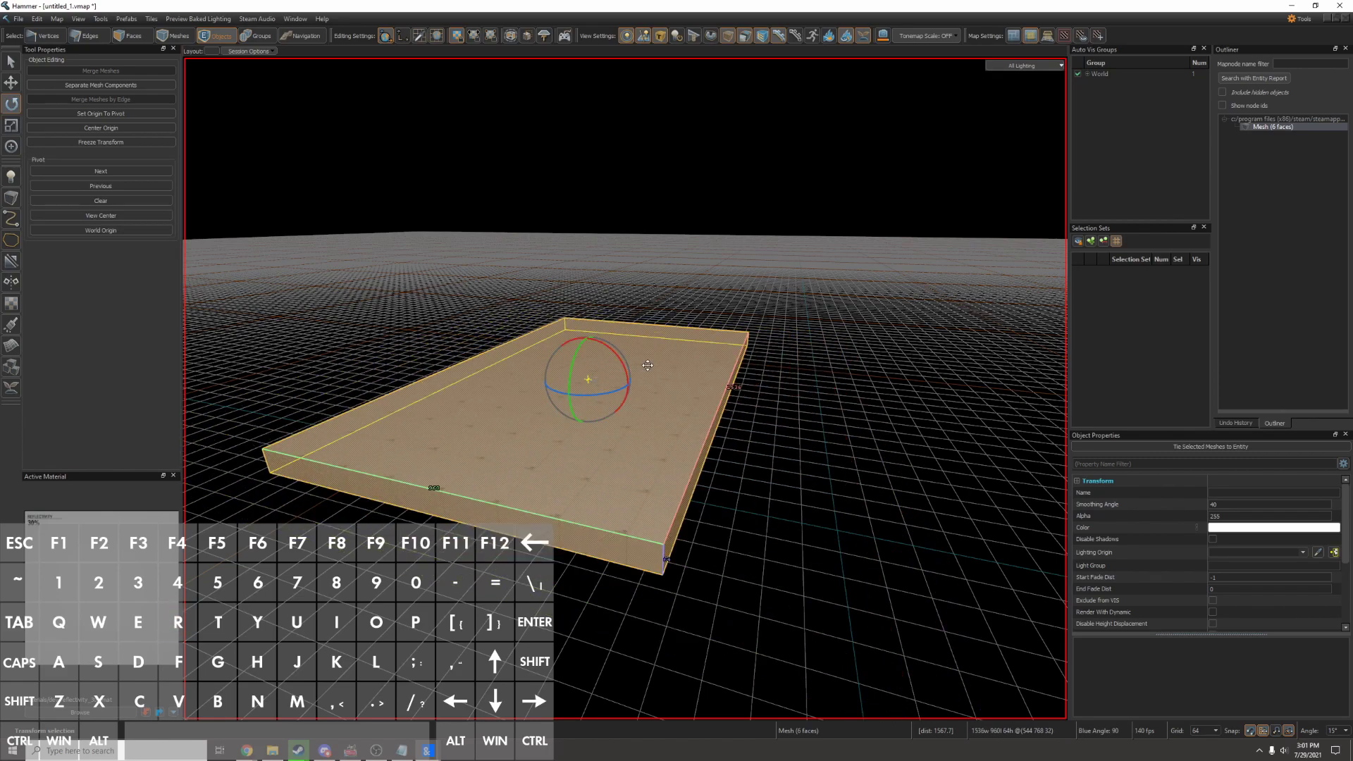
Review the angle snap options, keeping 15°, and move the block across the ground plane to 512, 832.
click(1343, 733)
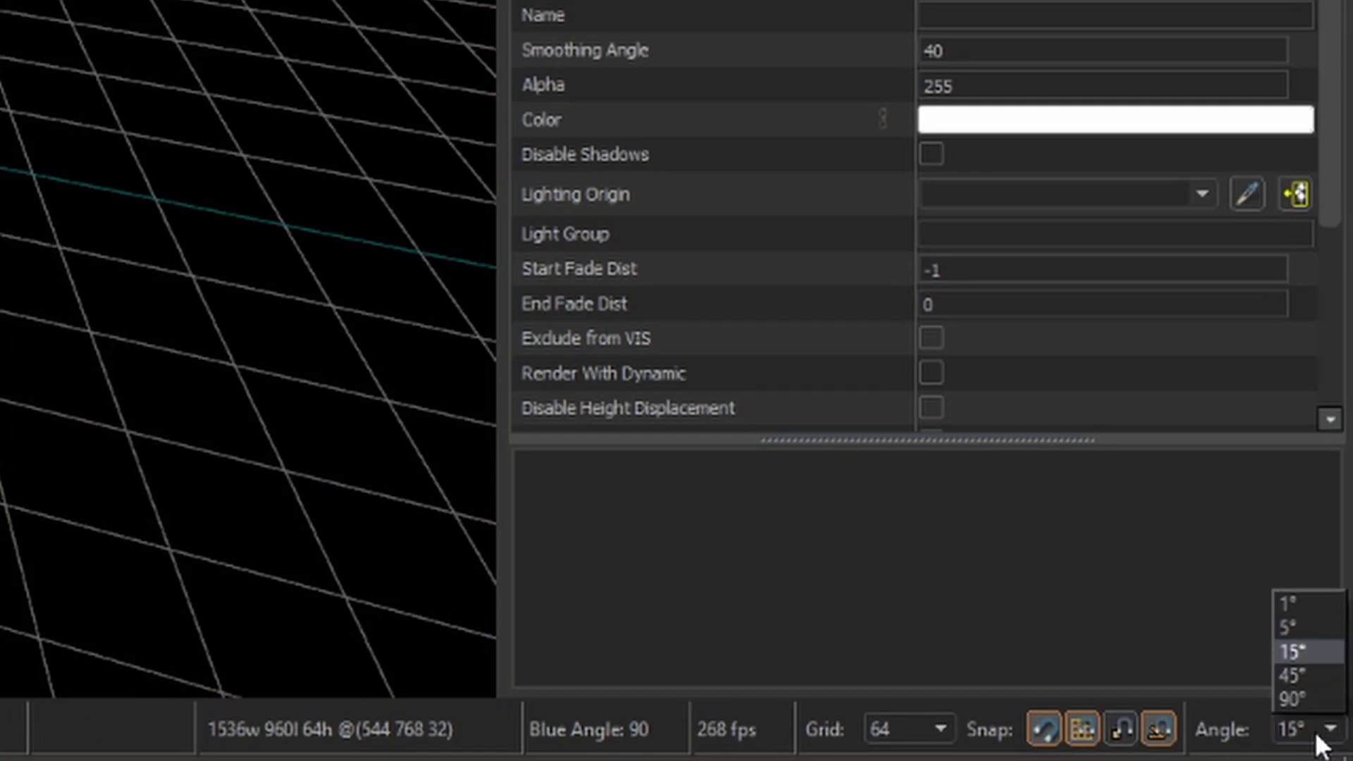
click(1342, 733)
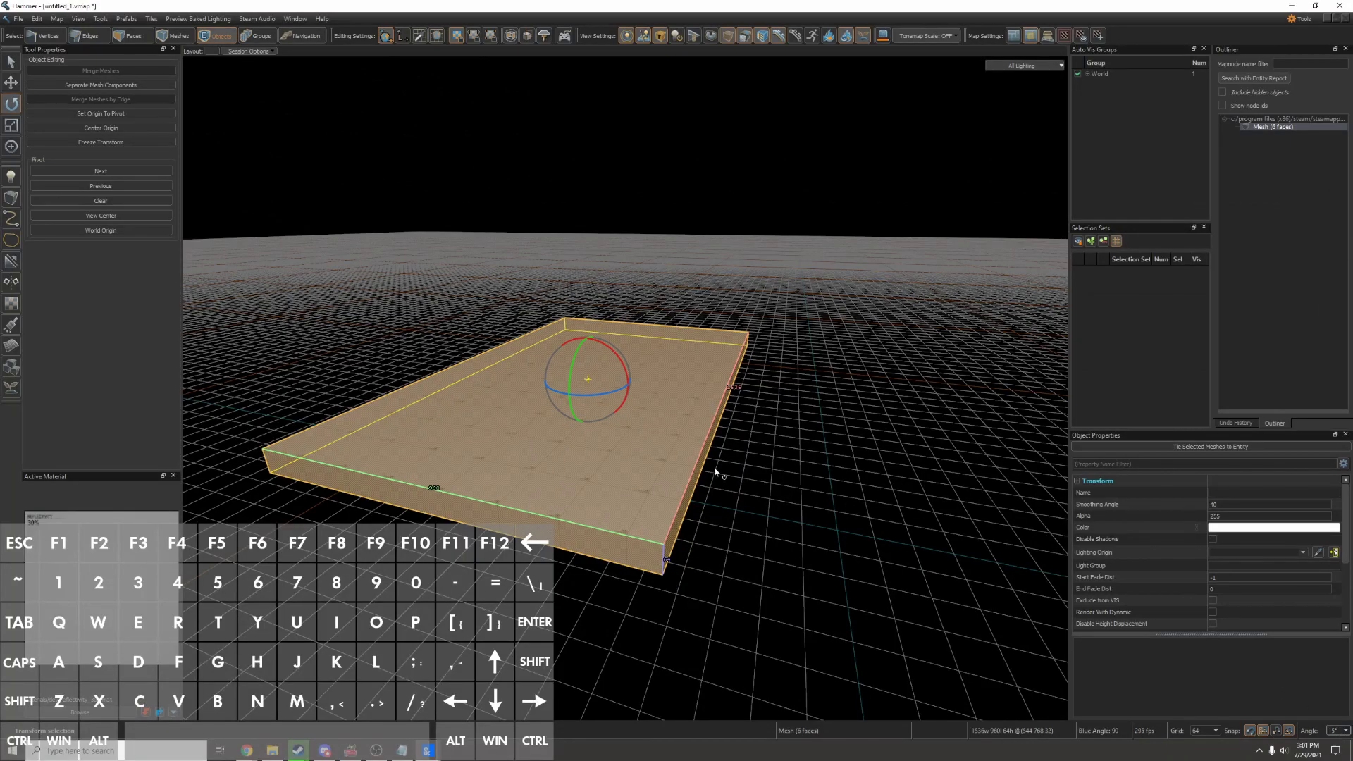
click(716, 473)
key(t)
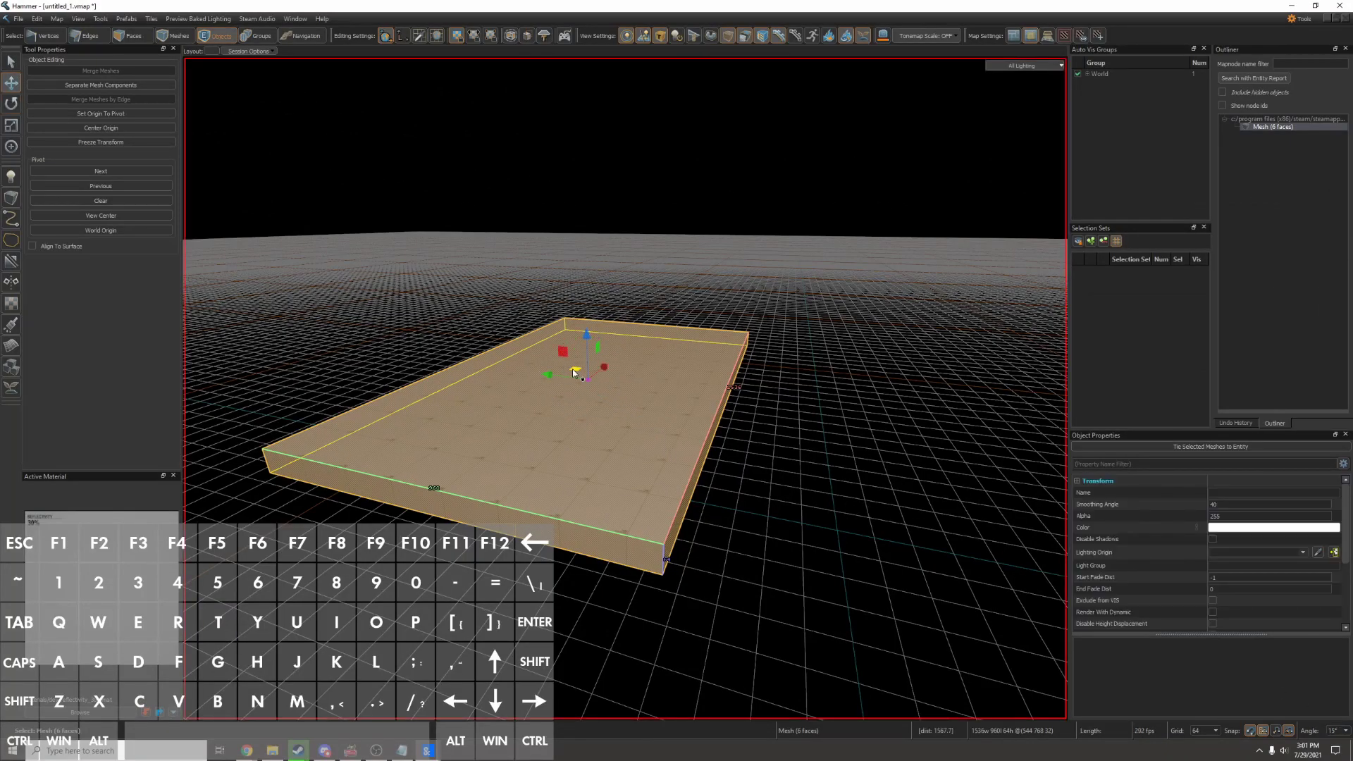
mouse_move(559, 377)
mouse_down()
mouse_move(708, 400)
mouse_move(566, 387)
mouse_up()
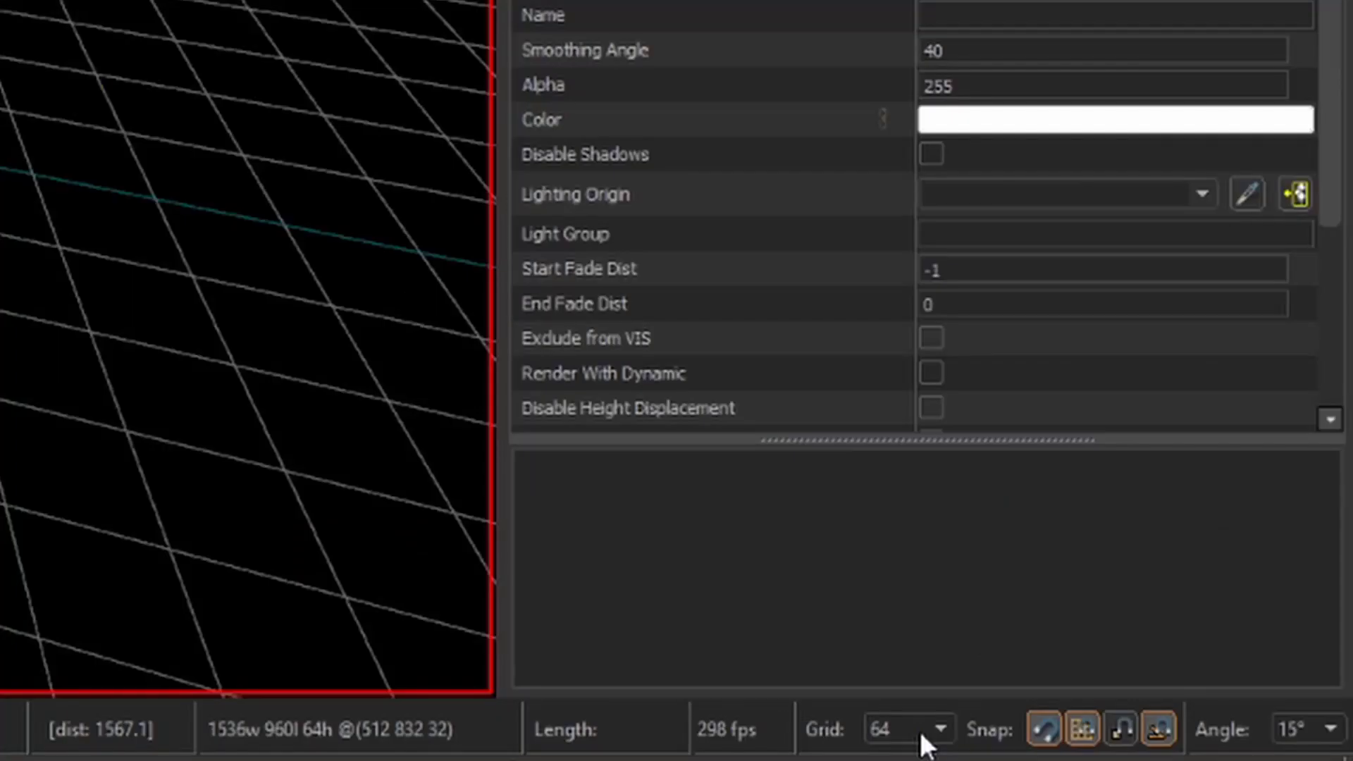
Step the grid size through values between 128 and 8 and leave it at 16.
click(1208, 729)
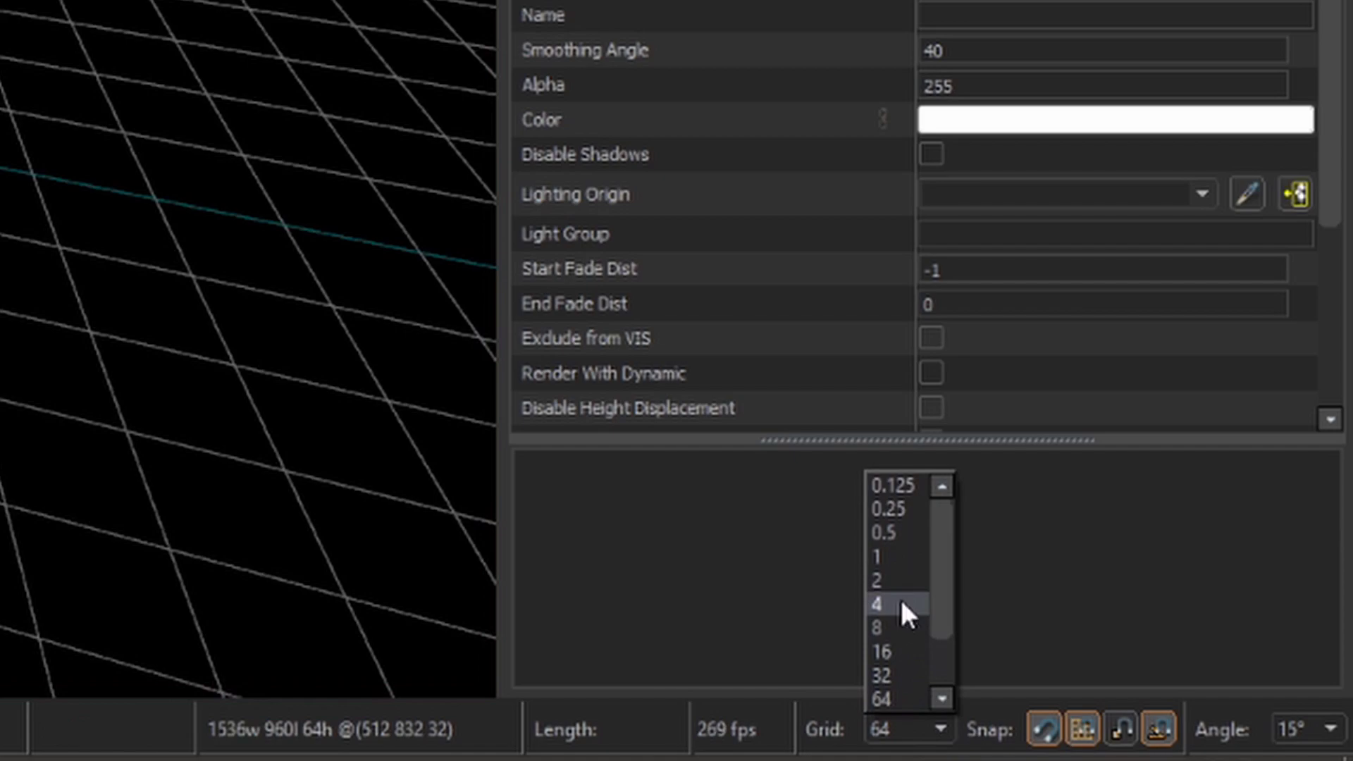
click(1203, 690)
click(909, 726)
click(892, 676)
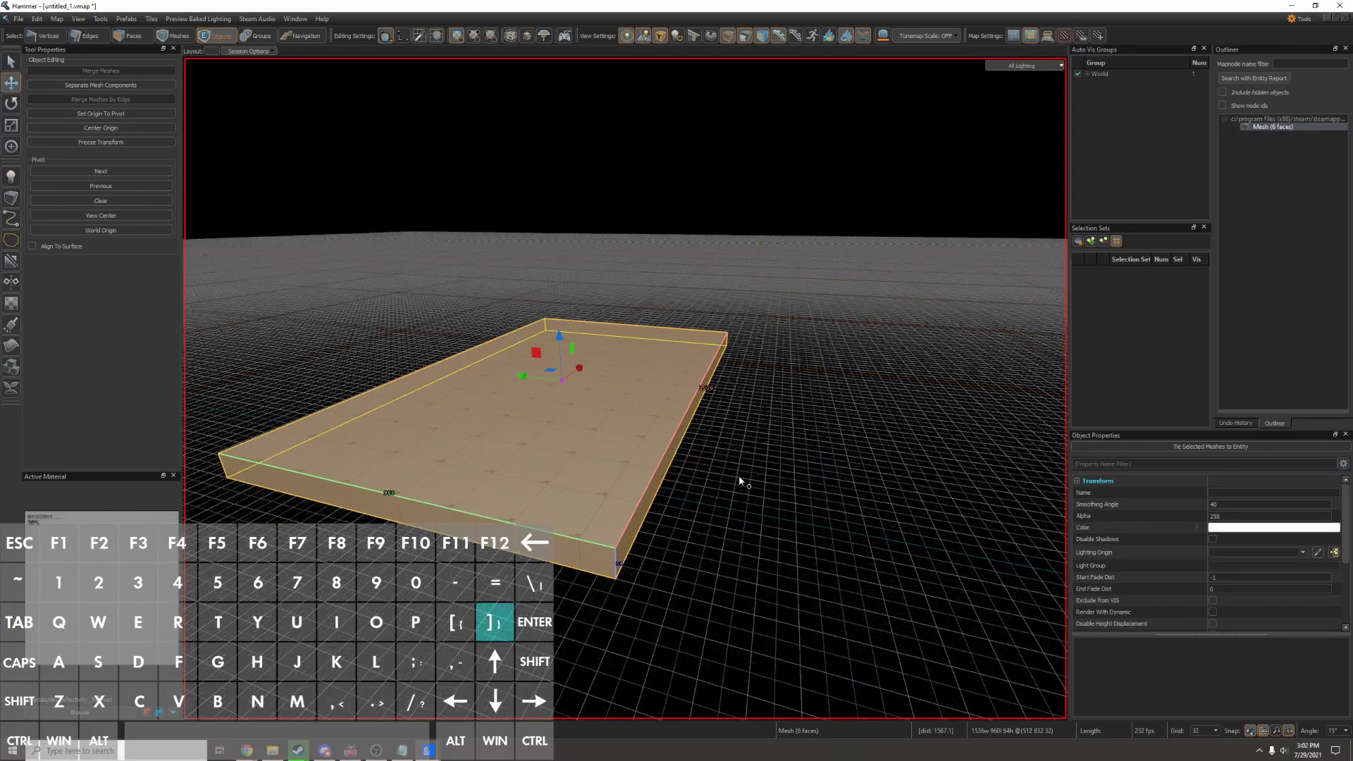
key(bracketright)
key(bracketright)
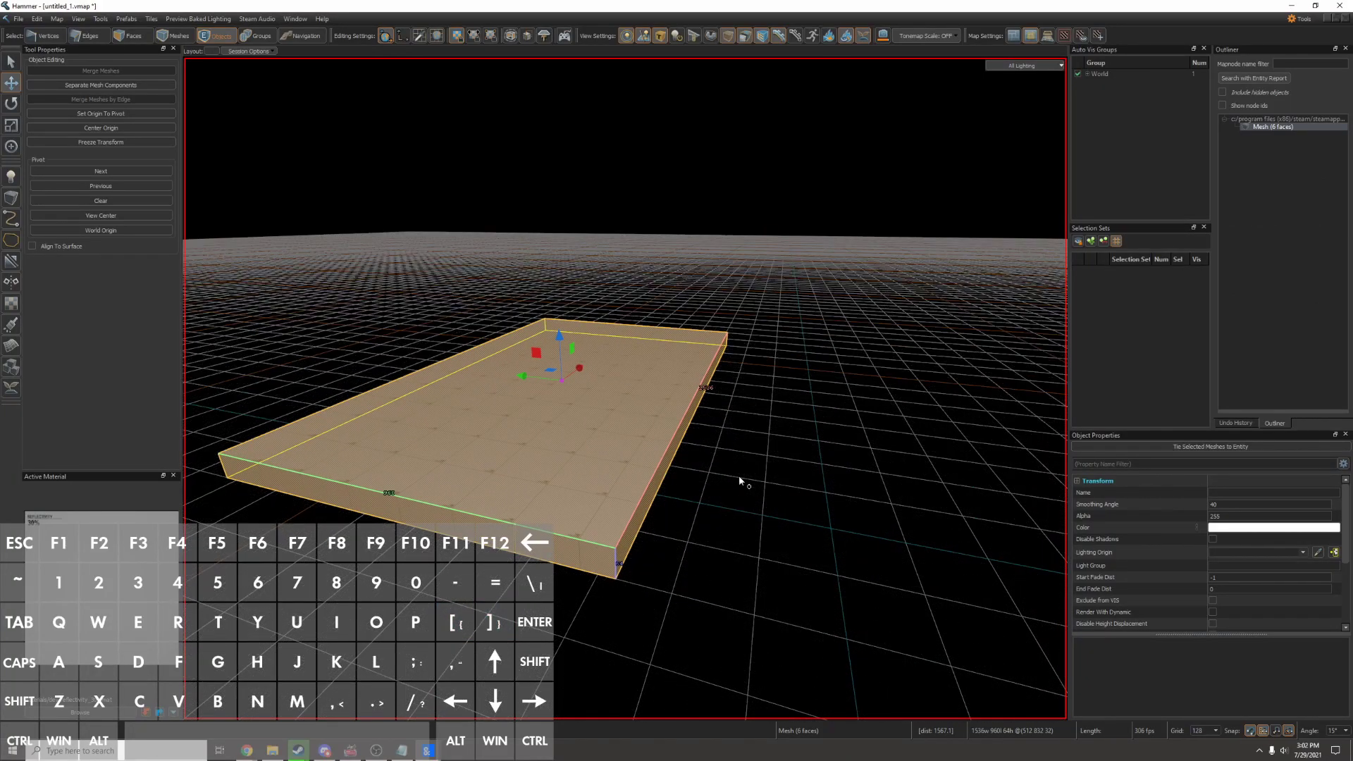
key(bracketleft)
key(bracketleft)
key(bracketleft)
key(bracketleft)
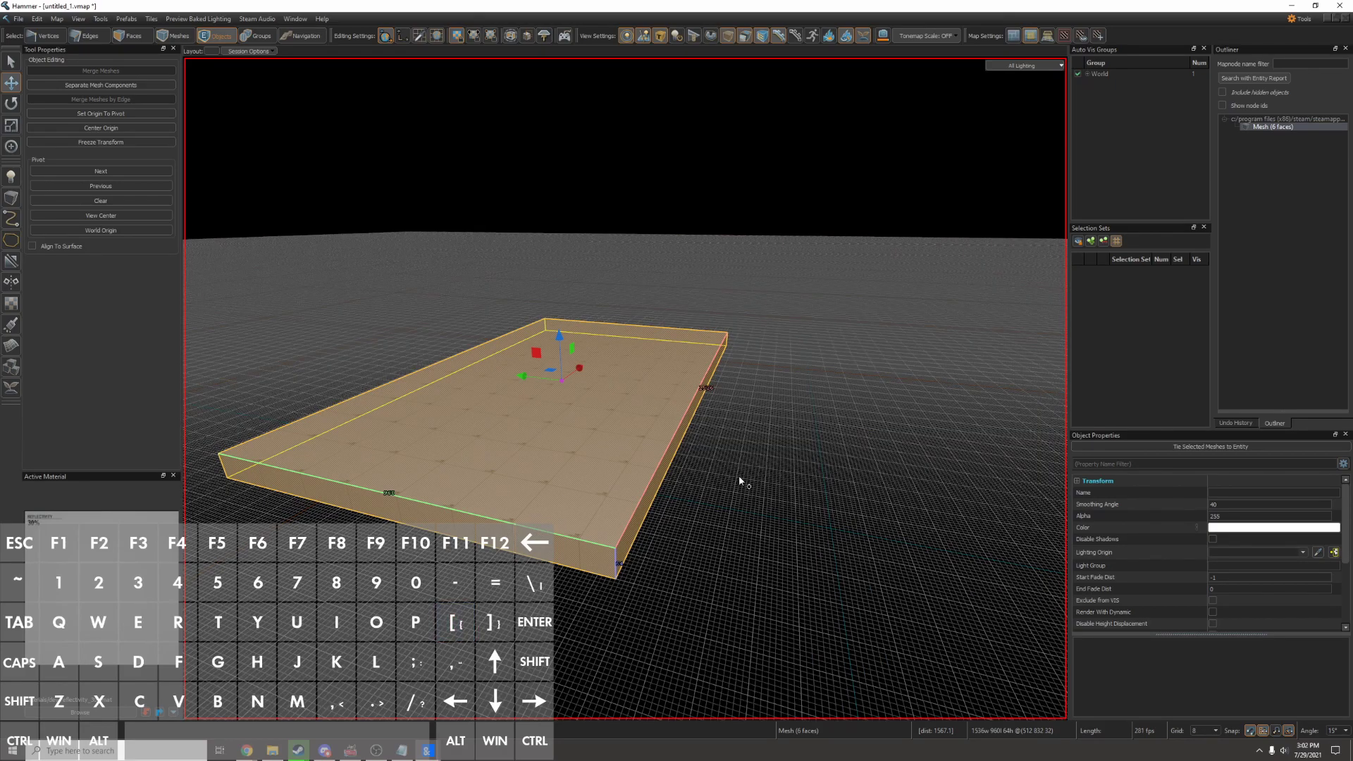
key(bracketright)
Stretch one side of the floor block outward to a length of about 1488.
key(q)
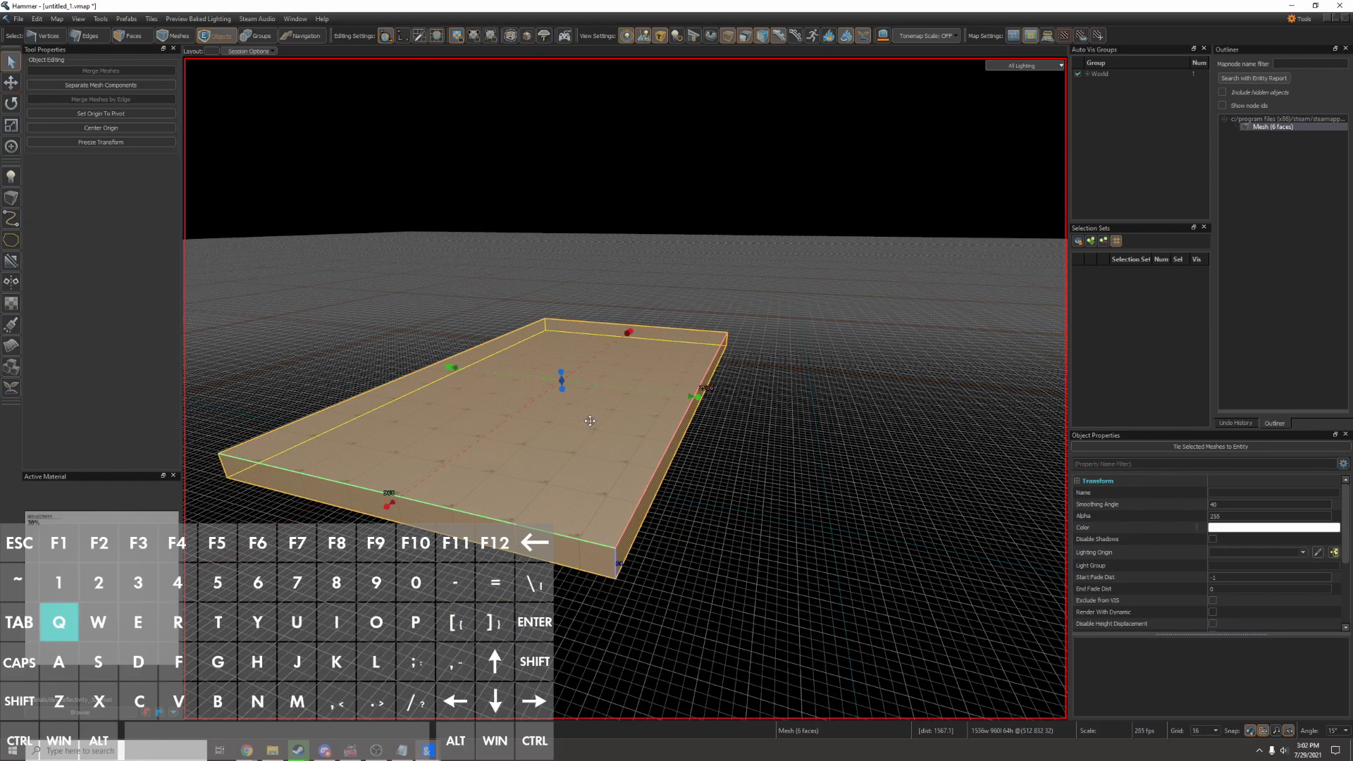
drag(694, 399, 875, 449)
key(z)
key(d)
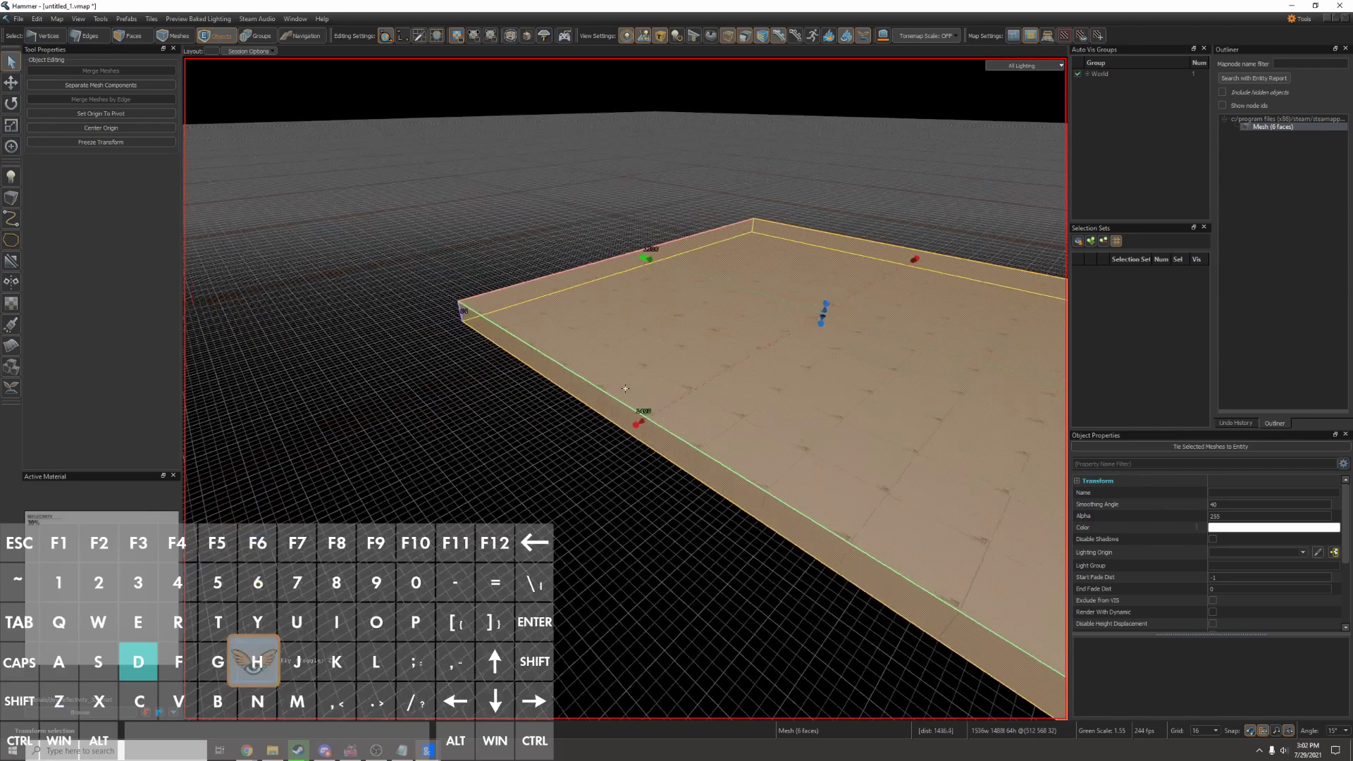
key(z)
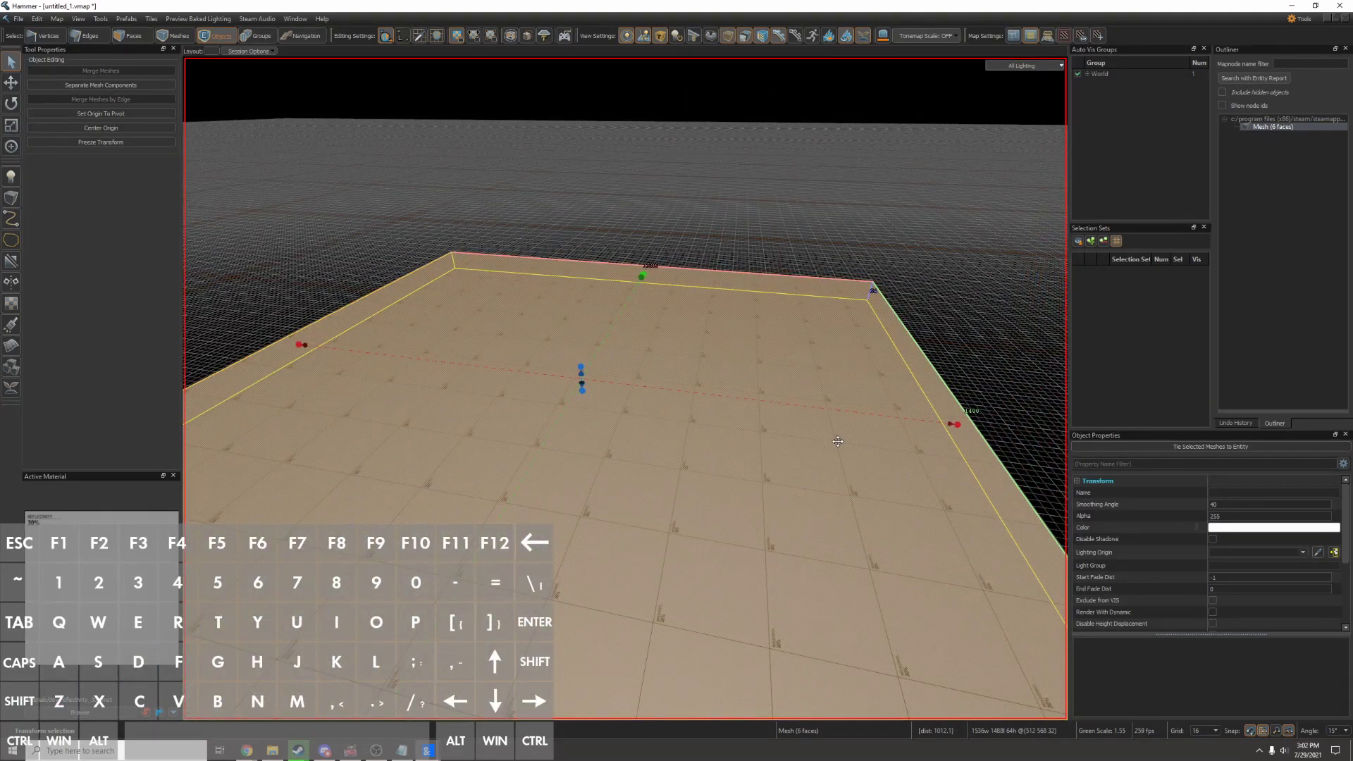
Restore the multi-view layout and filter the materials by "grass".
key(shift)
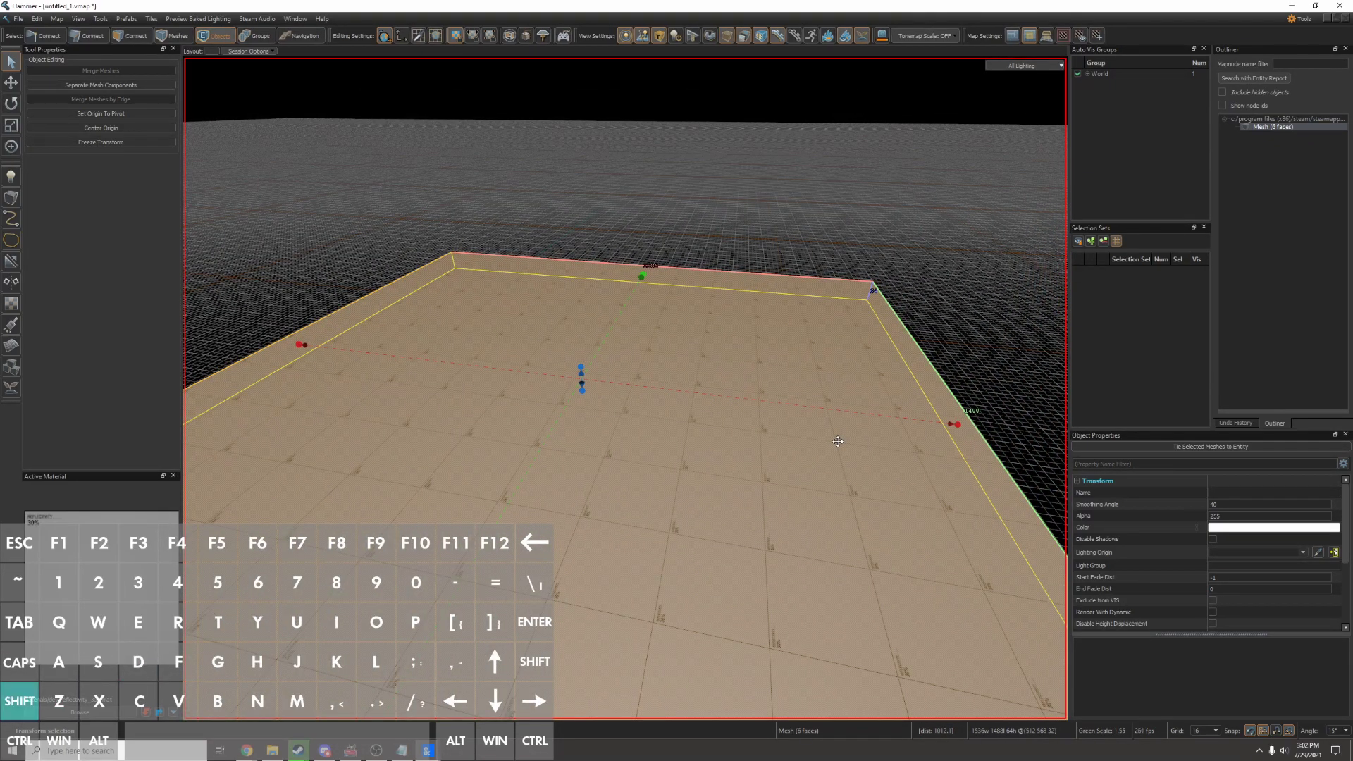
key(shift+z)
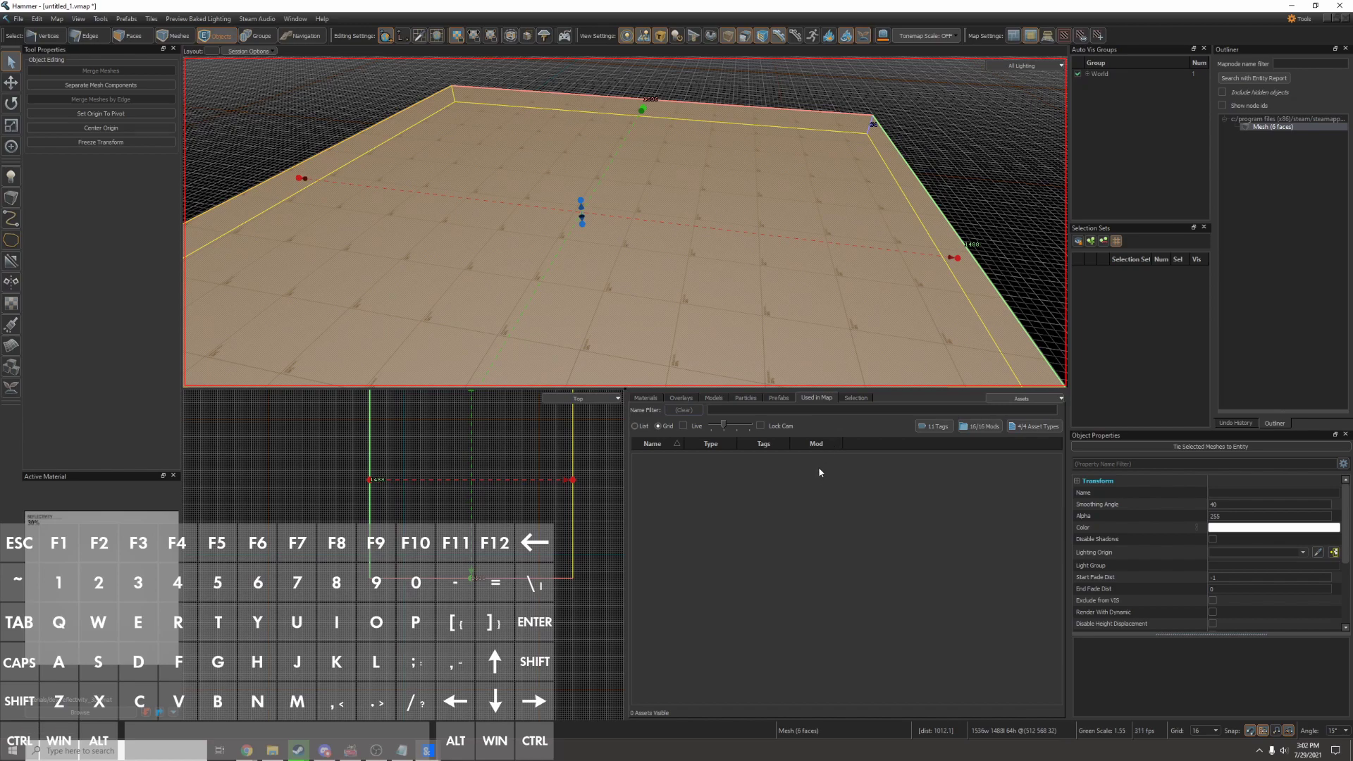
click(645, 399)
click(740, 410)
text(grass)
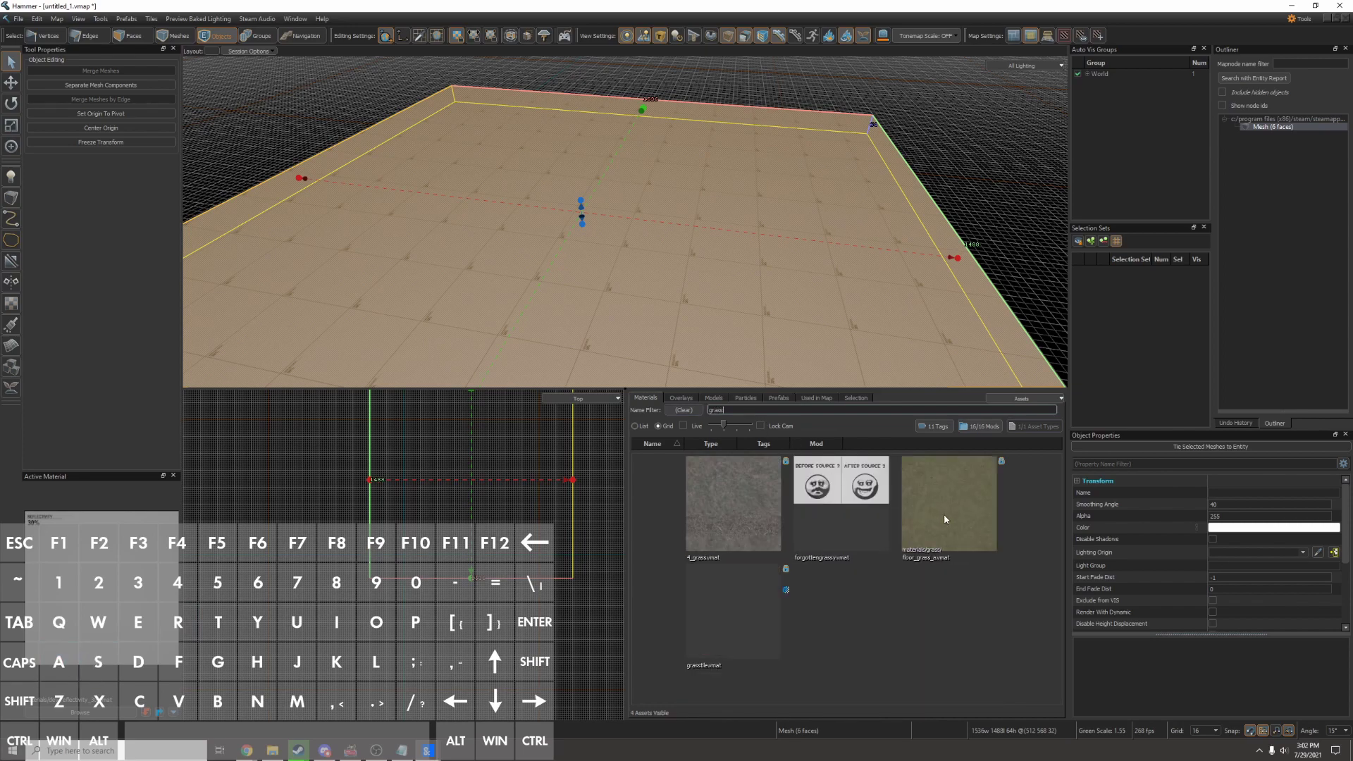
Try applying the floor_grass_a material directly onto the block's top face, and undo it.
click(945, 518)
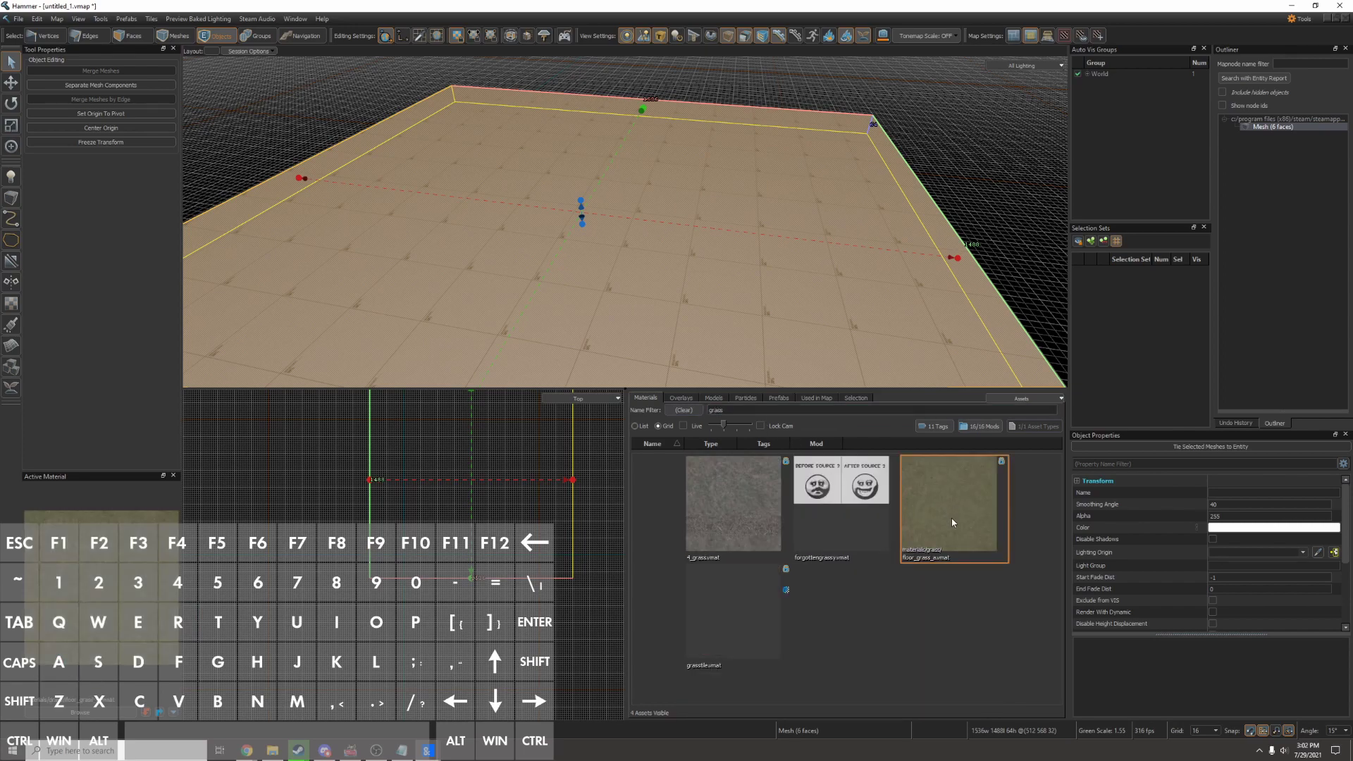
drag(952, 518, 780, 257)
key(ctrl+z)
Apply the floor_grass_a material to the whole selected floor block and clear the selection.
click(936, 516)
key(shift+t)
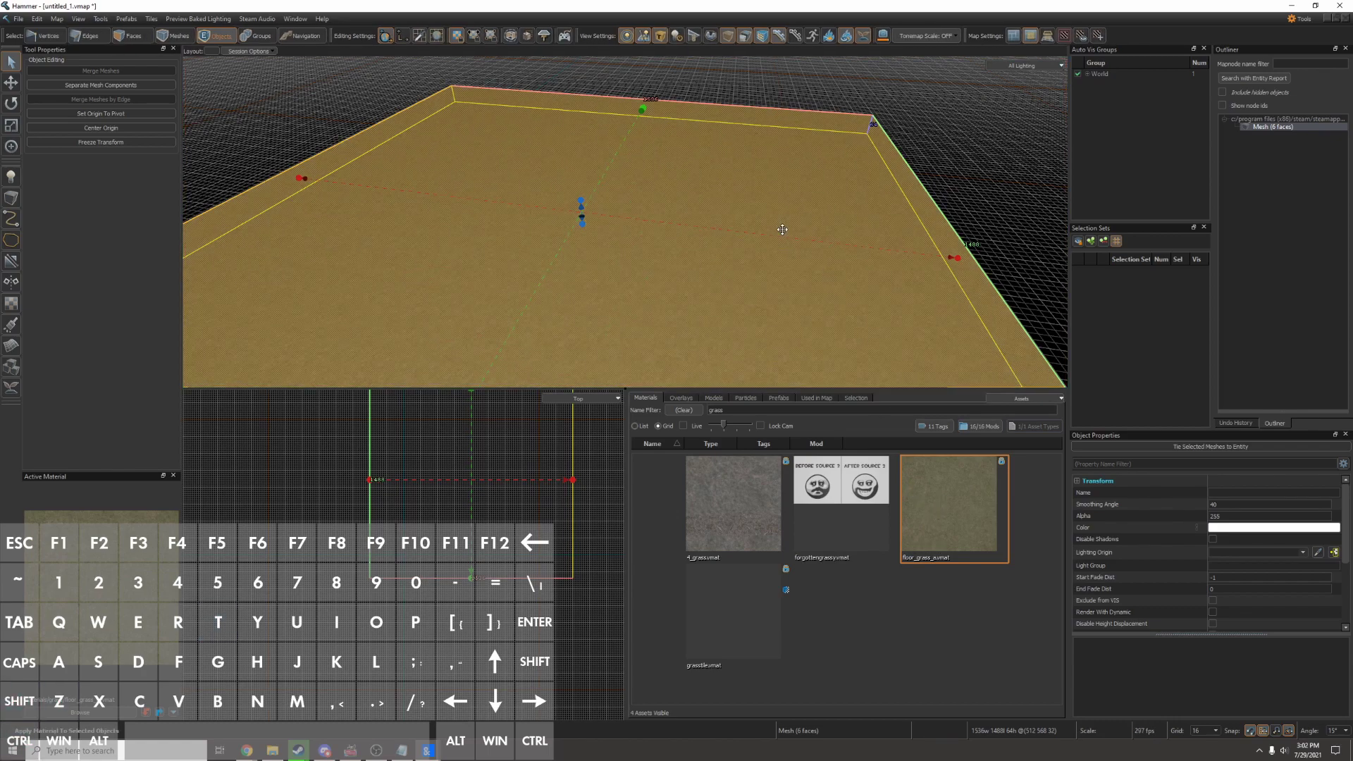
click(954, 178)
Maximize the 3D view and place an info_player_start entity on the grass floor.
key(z)
key(a)
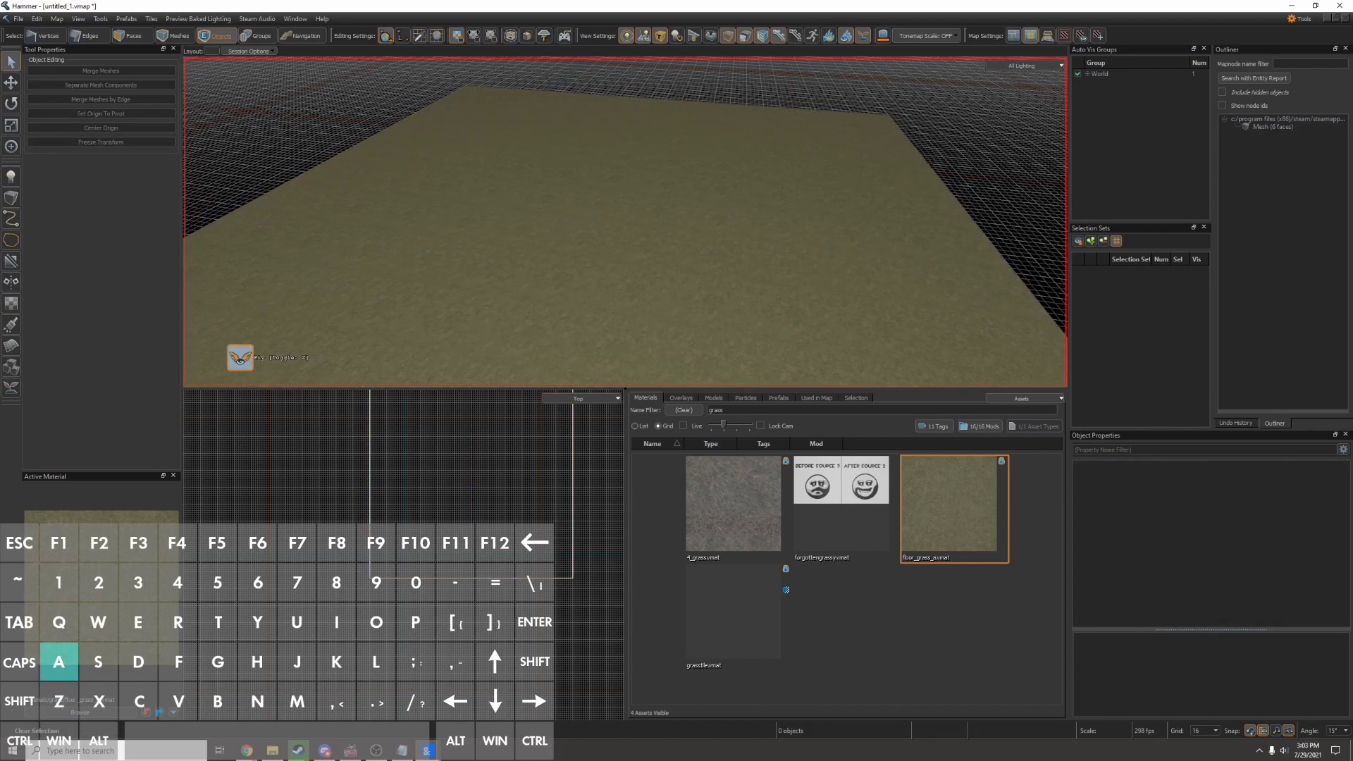
key(z)
key(shift+z)
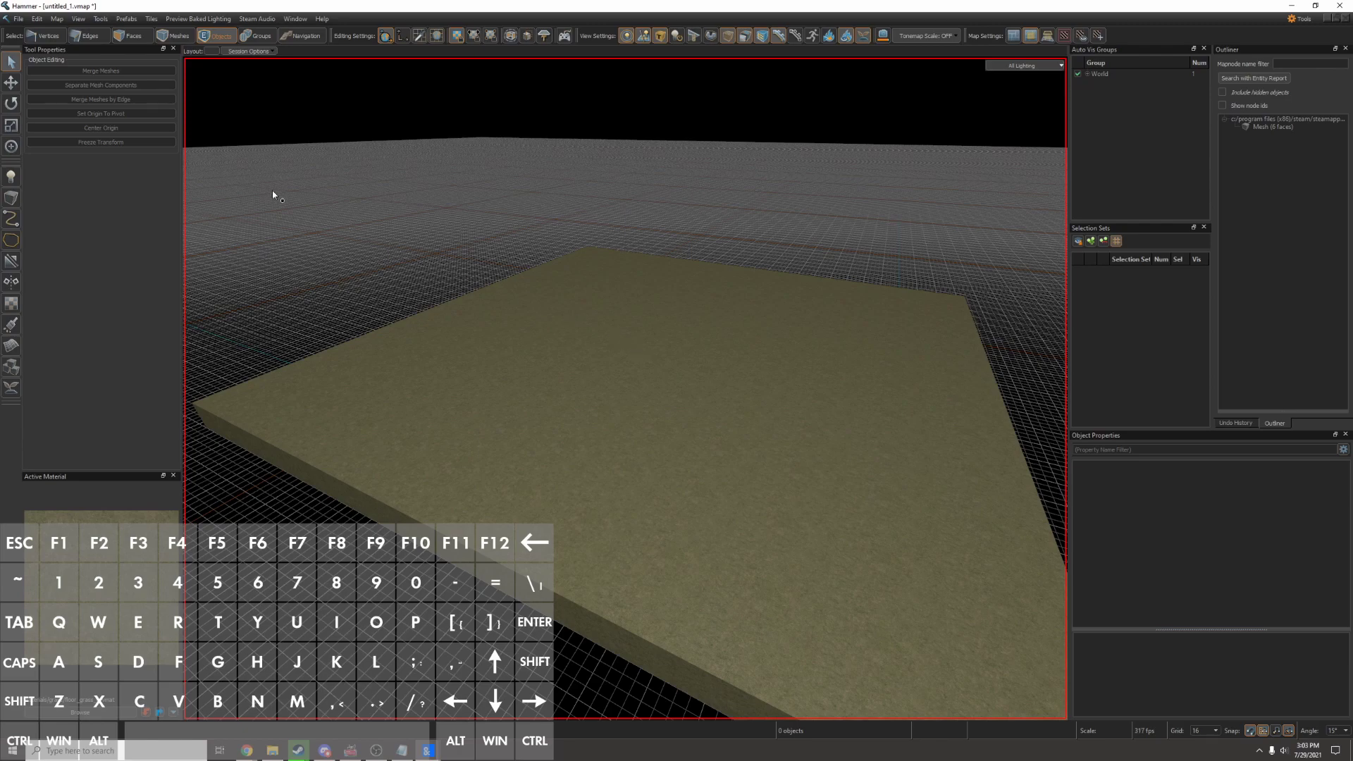
click(11, 177)
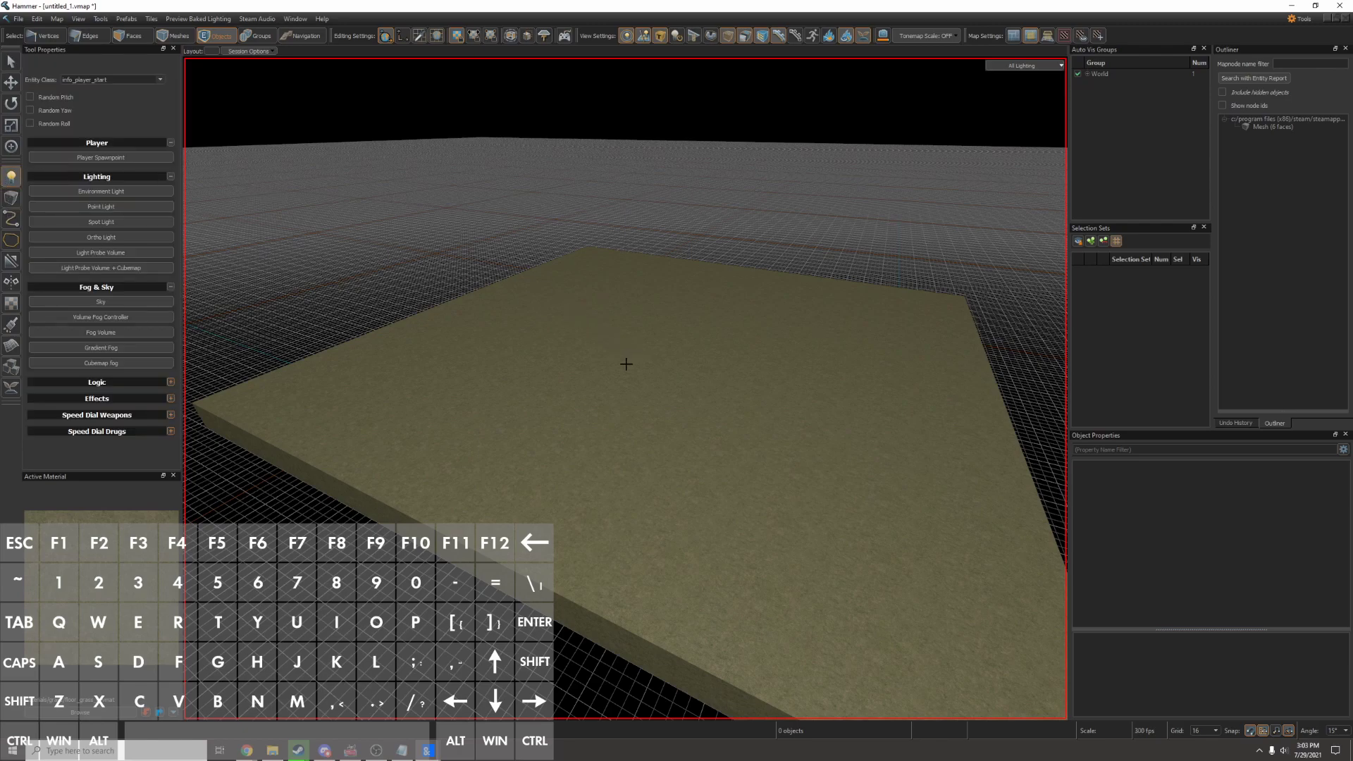
click(537, 400)
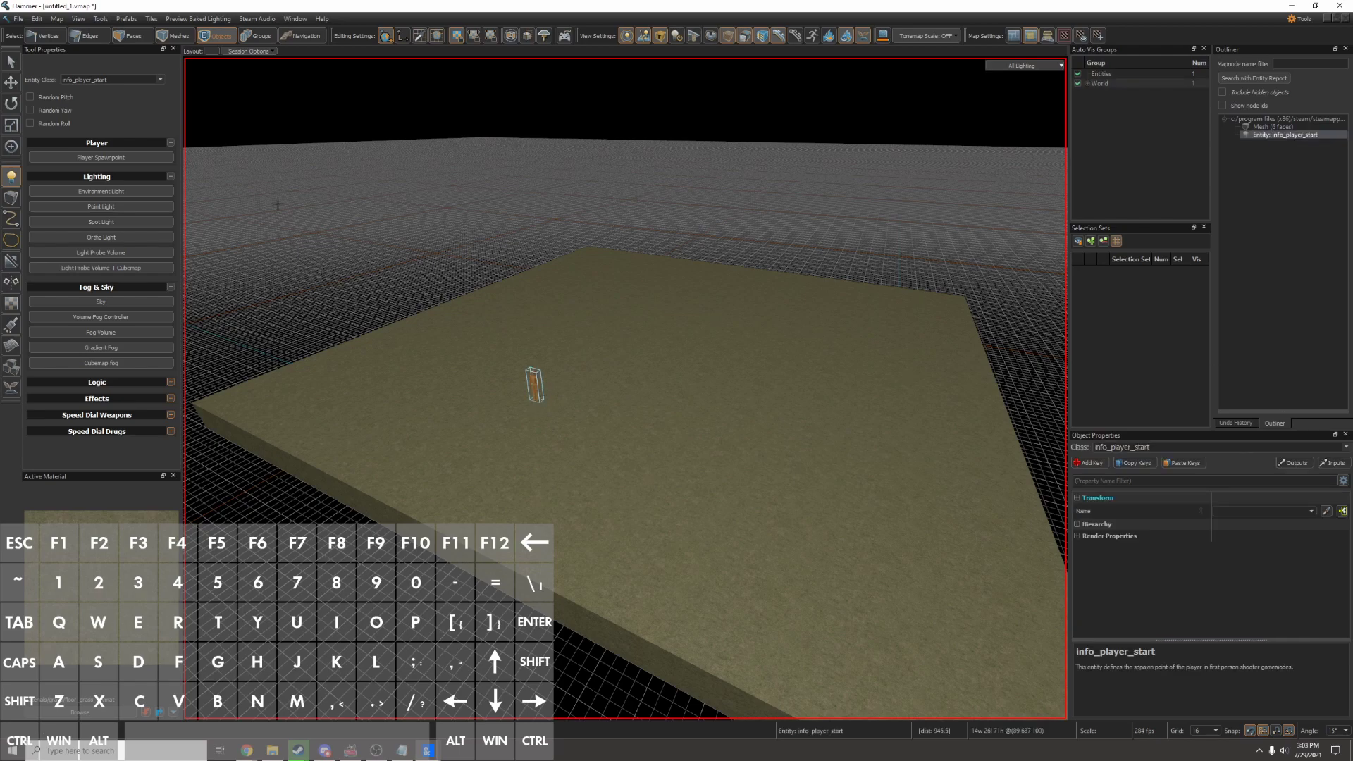
Return to the Select tool and move the player start entity a short distance across the floor.
key(shift)
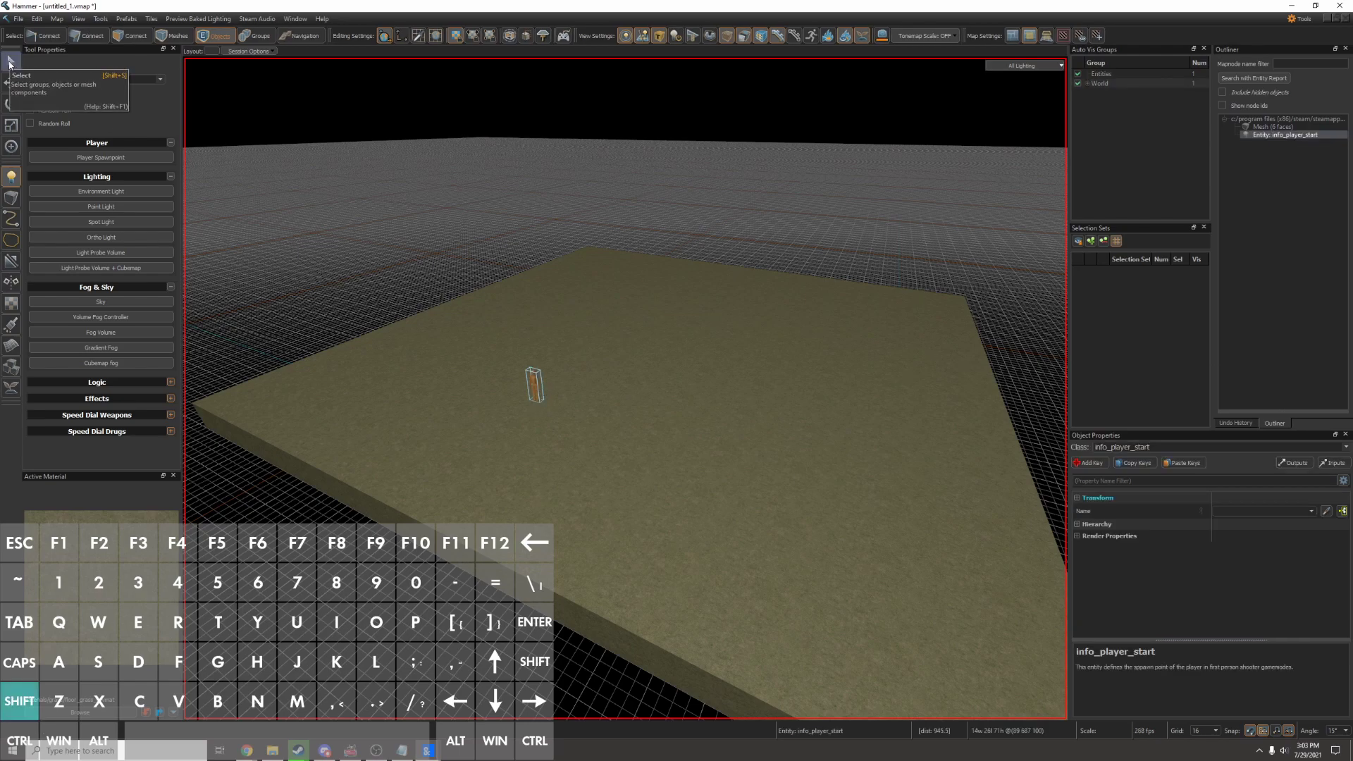
key(shift+s)
key(z)
key(w)
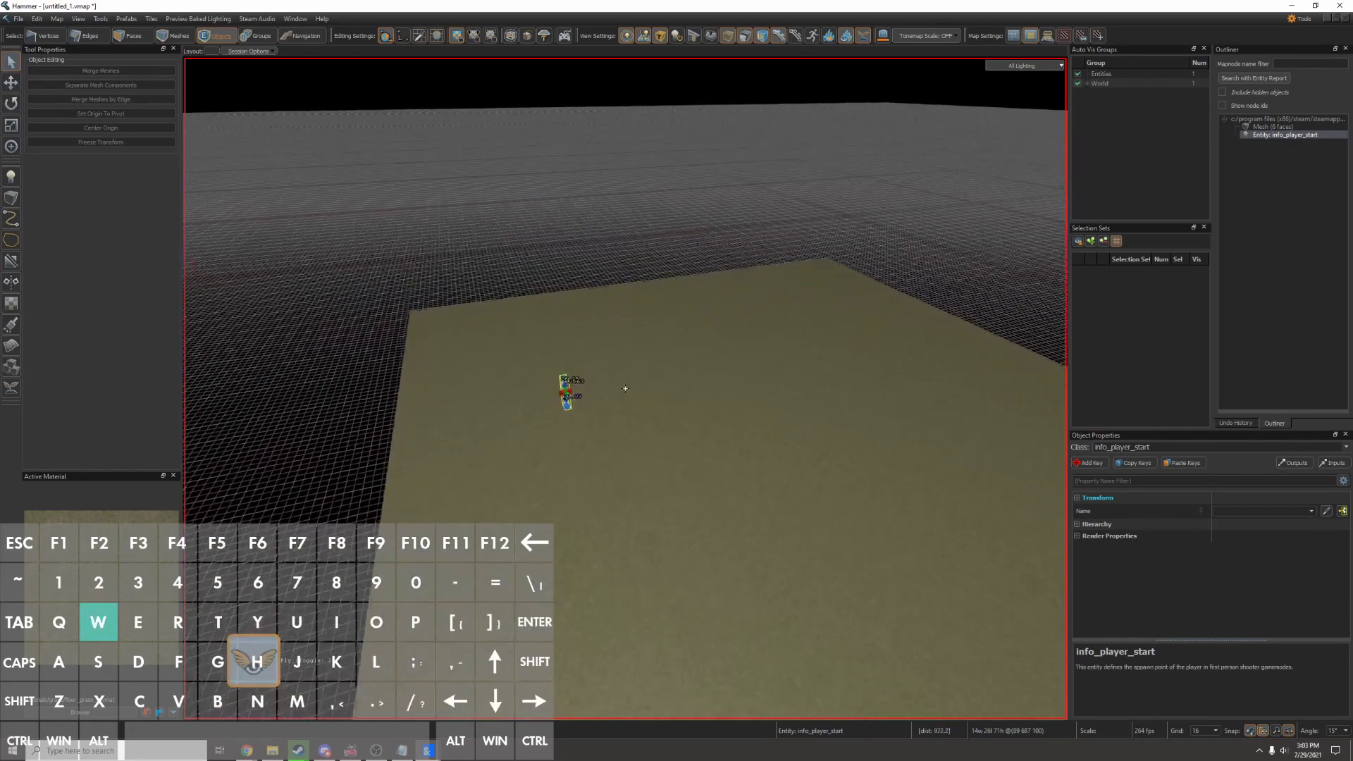
key(z)
scroll(588, 407, up, 3)
key(w)
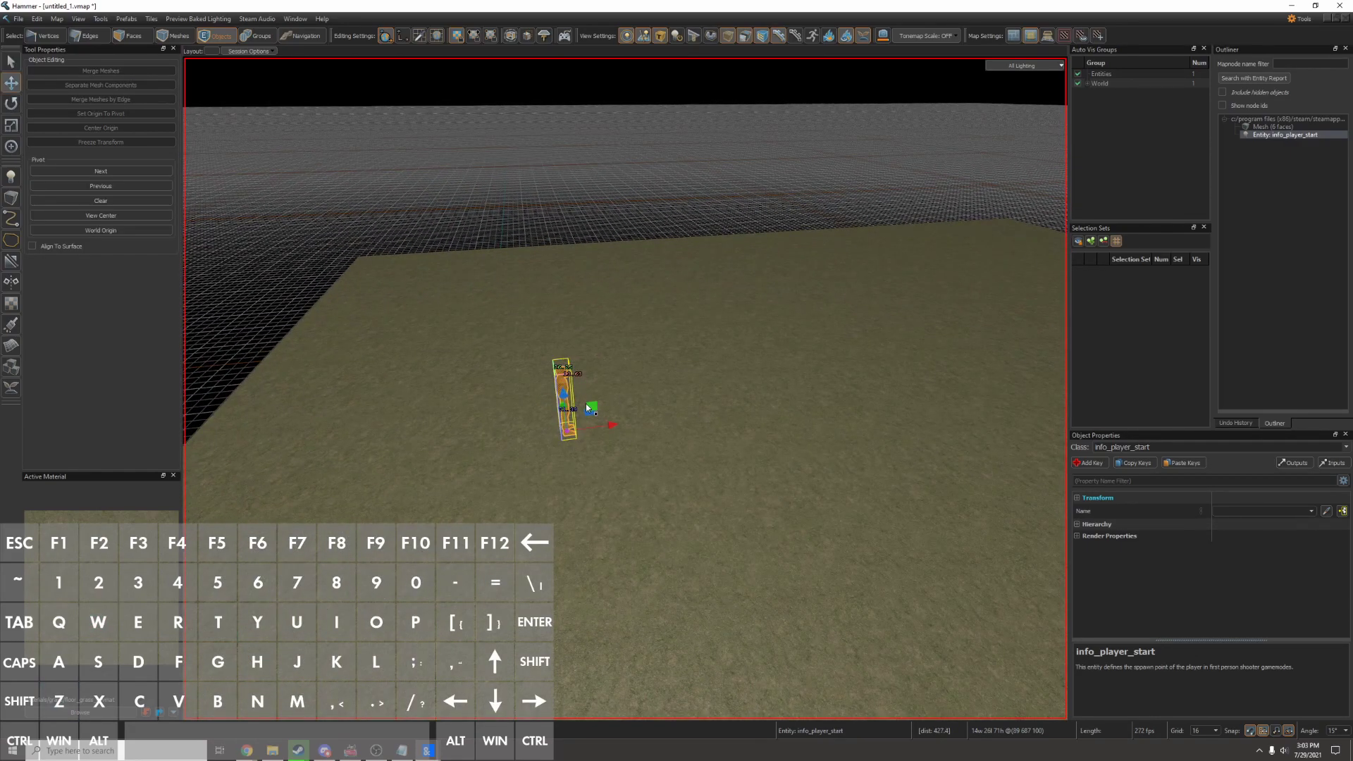
drag(567, 431, 564, 391)
Cut the player start entity and paste it at another spot on the floor, at about 139, 527.
key(ctrl)
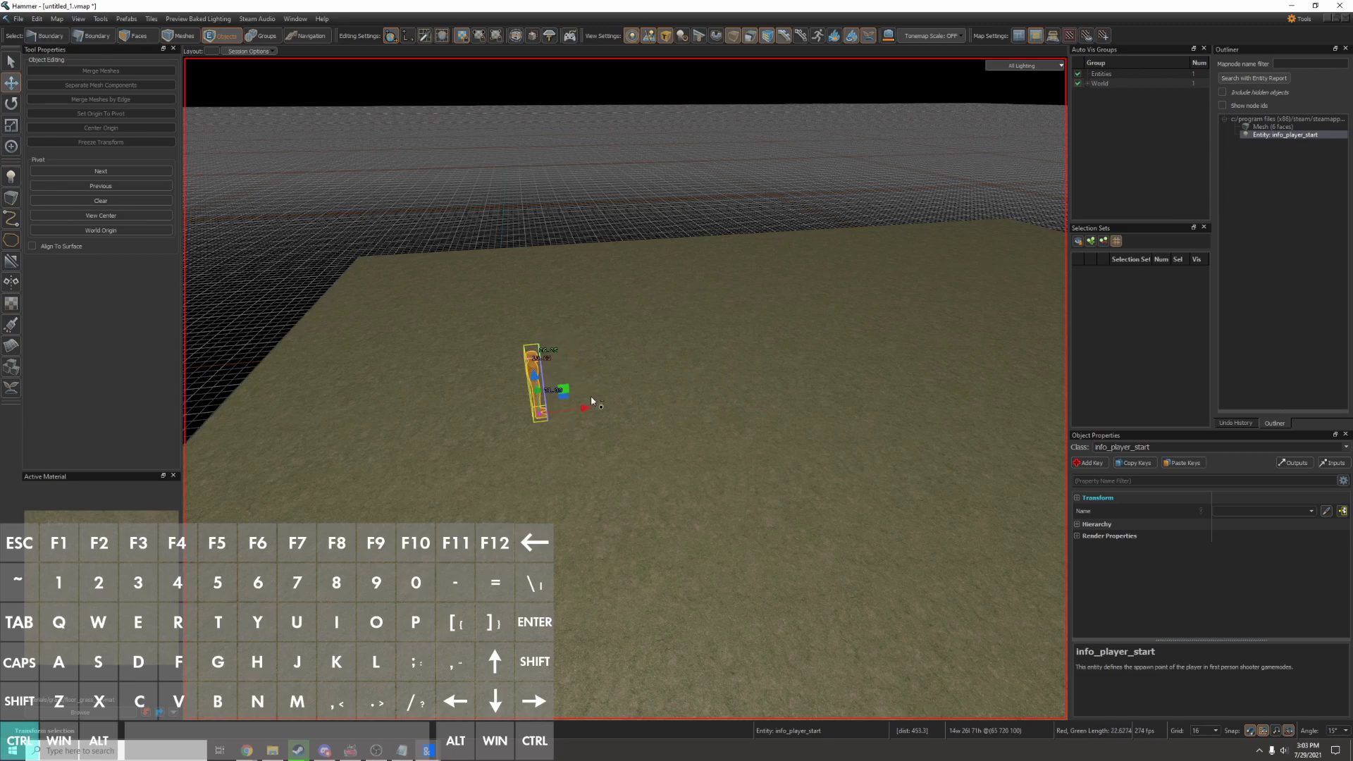
key(s)
key(d)
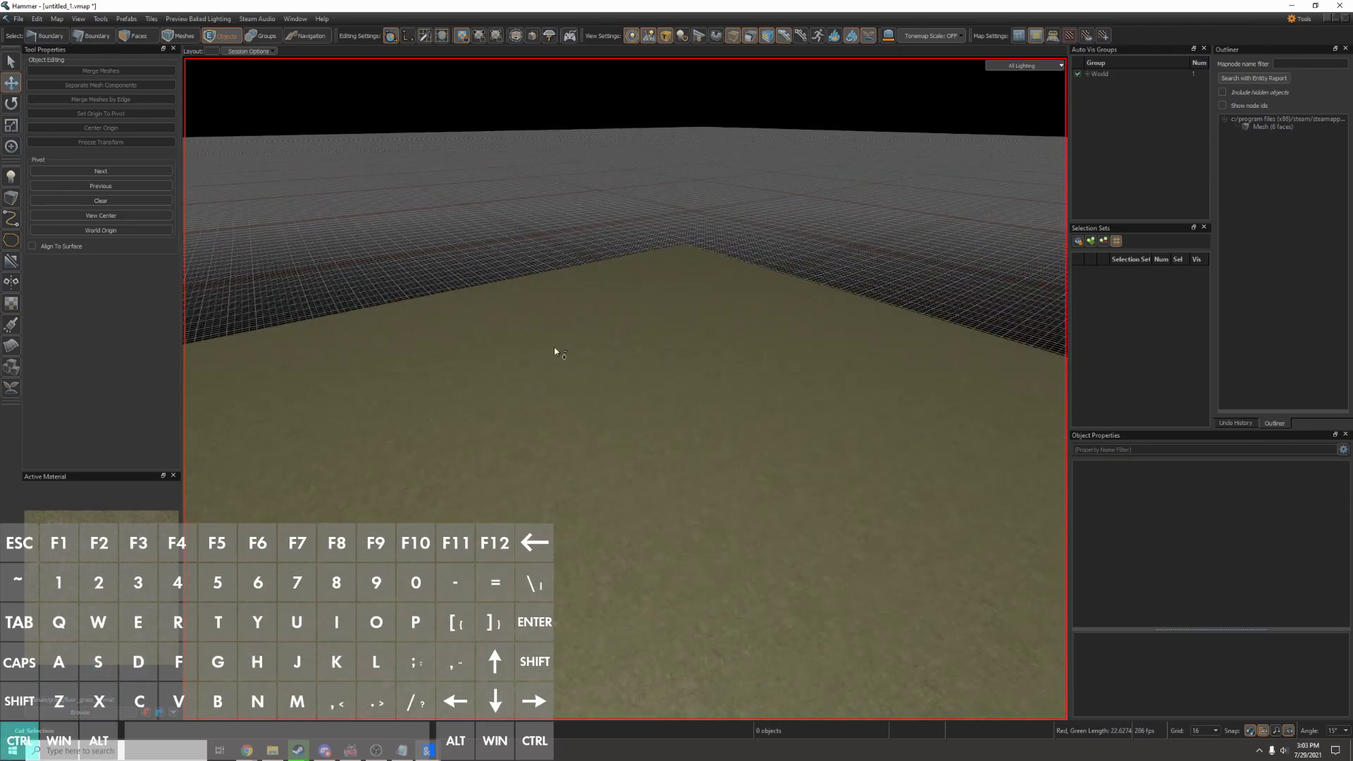
key(ctrl+x)
key(ctrl+v)
key(ctrl+x)
key(ctrl+v)
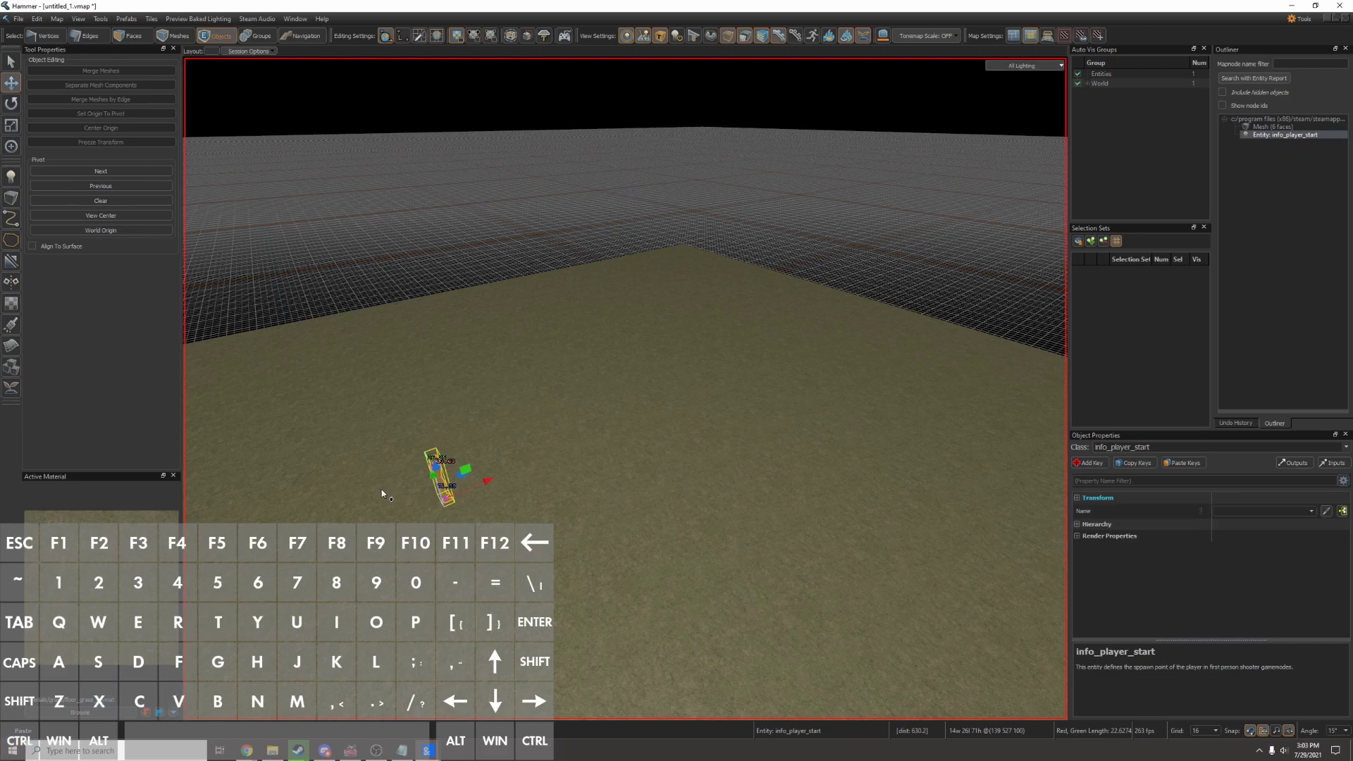
Create a block about 176 wide, 192 long and 176 high on the floor near the player start.
key(shift+b)
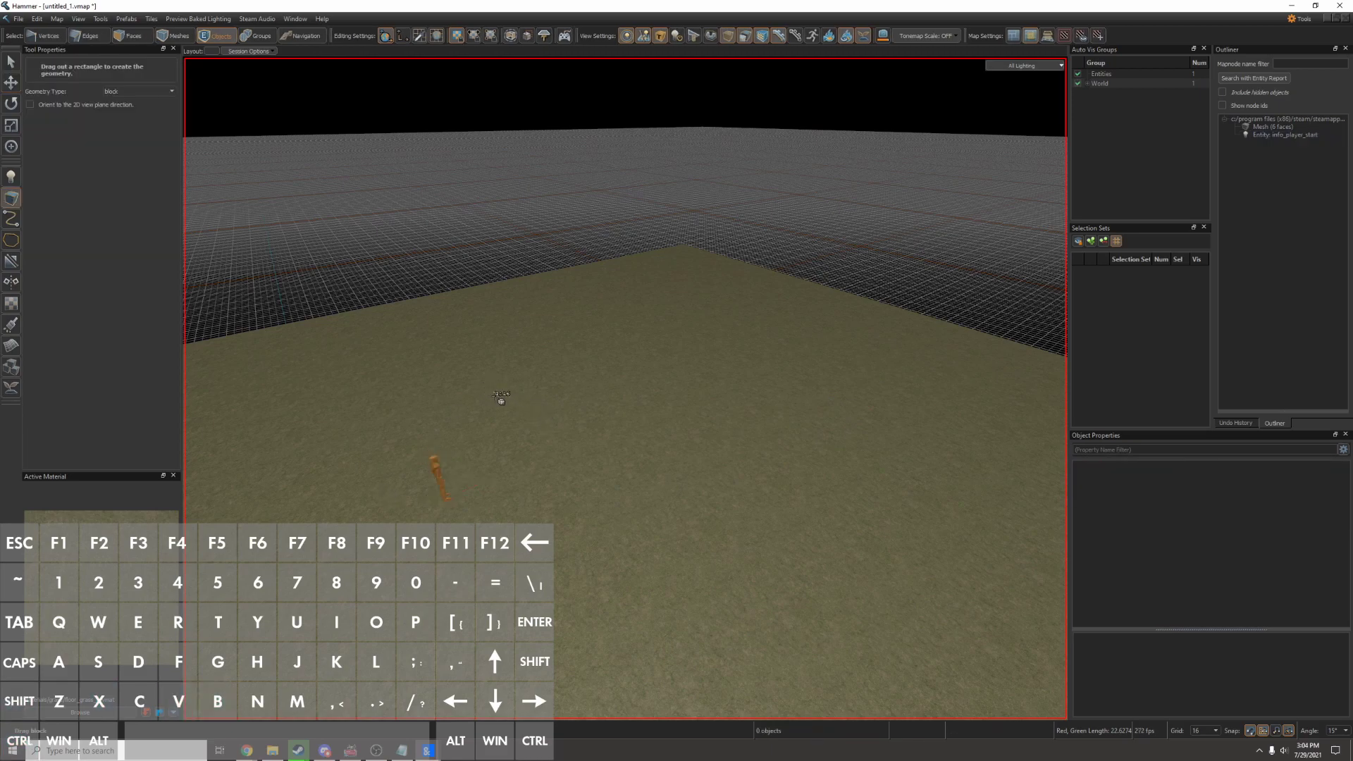
drag(501, 400, 636, 407)
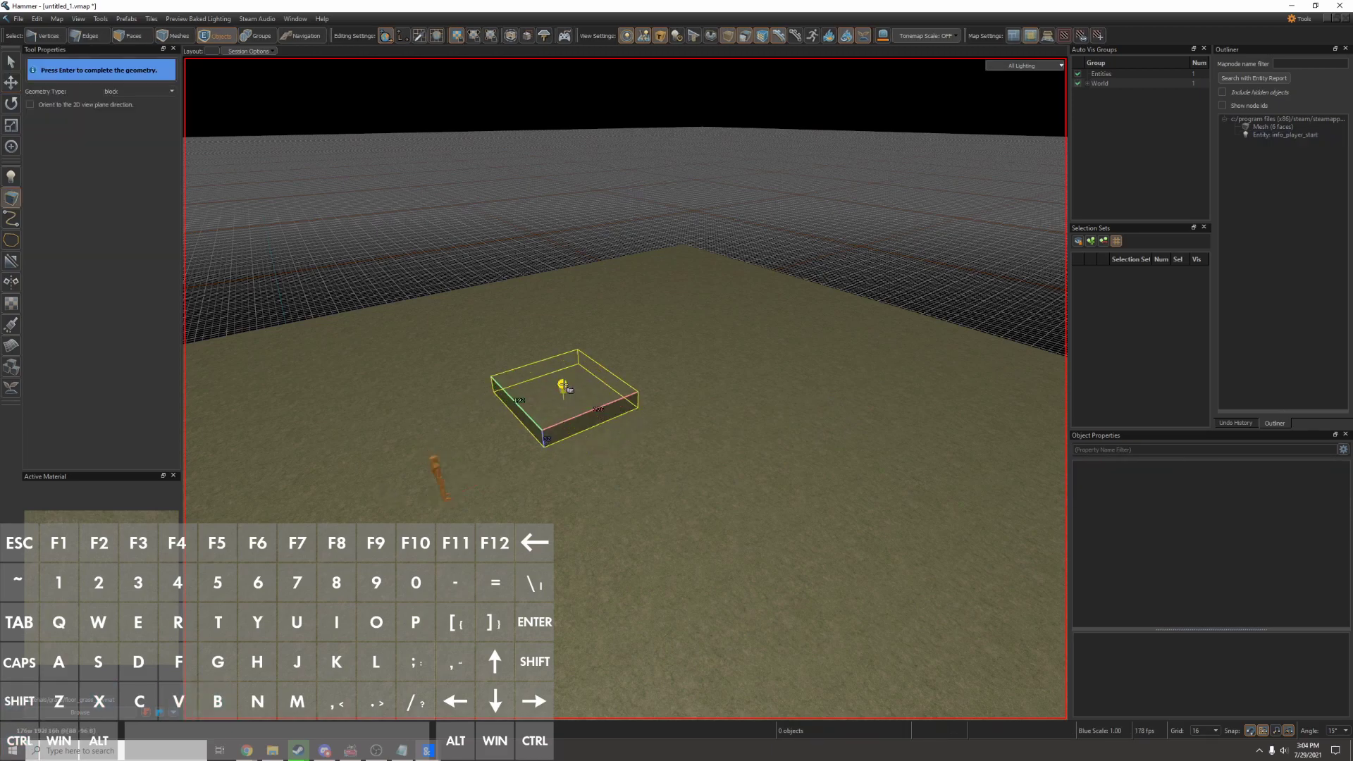
drag(564, 385, 570, 302)
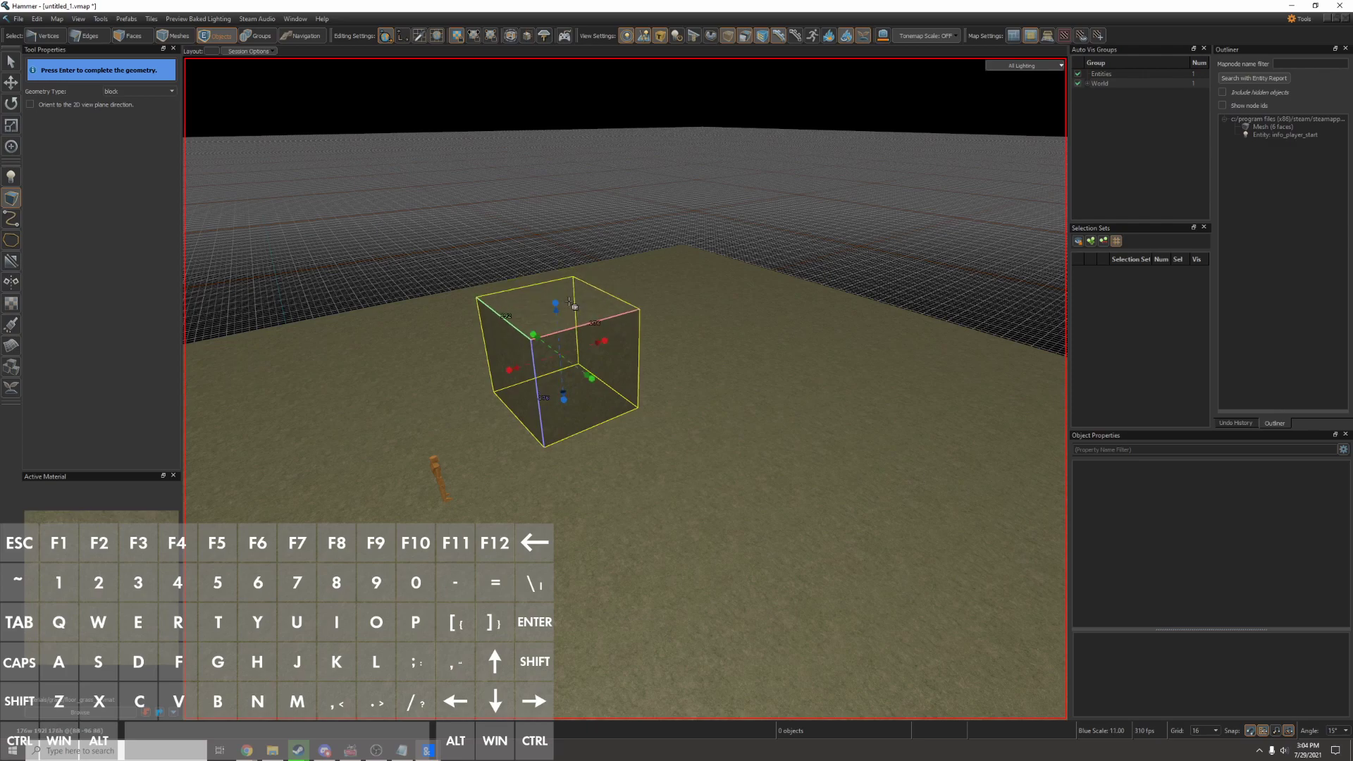
key(Return)
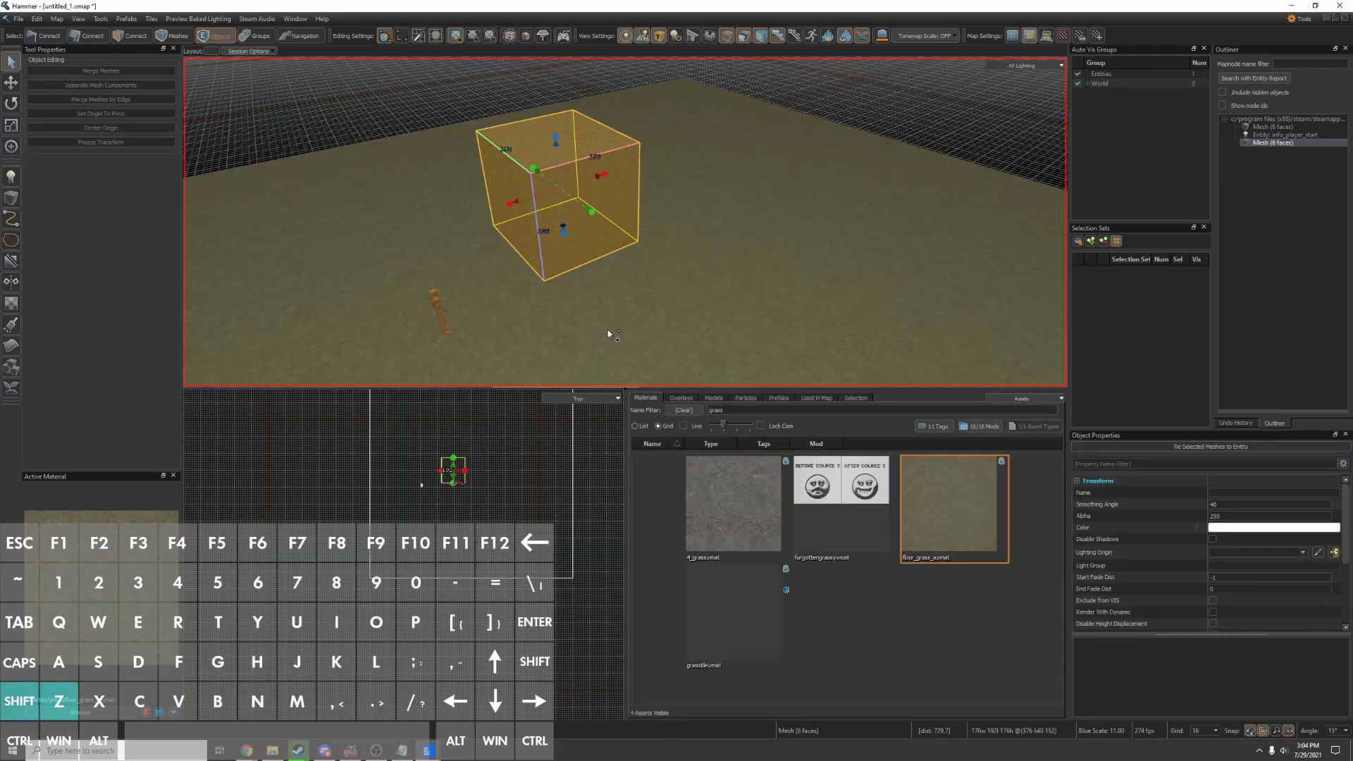
Restore the multi-view layout and filter the materials by "brick".
key(shift+z)
double_click(752, 413)
text(brick)
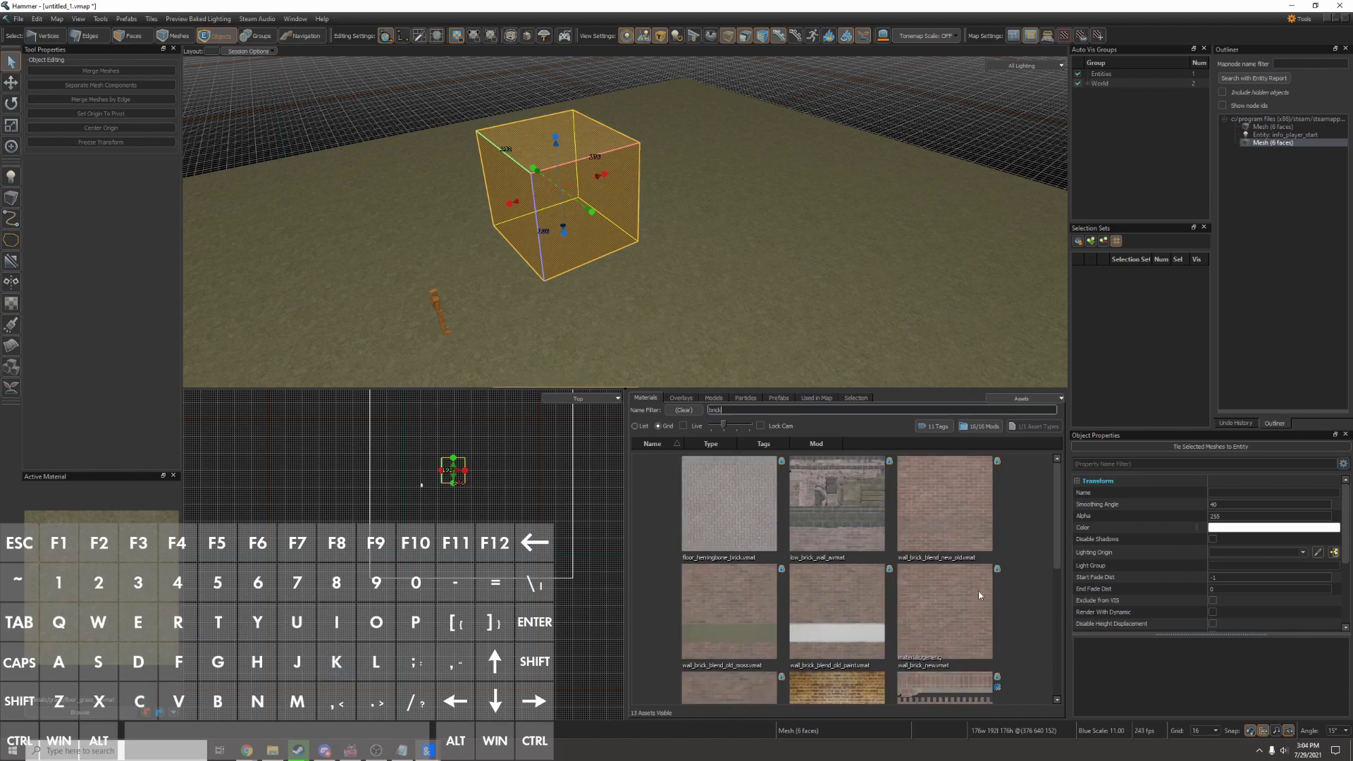
Apply the wall_brick_new material to the selected block and maximize the 3D view.
click(958, 608)
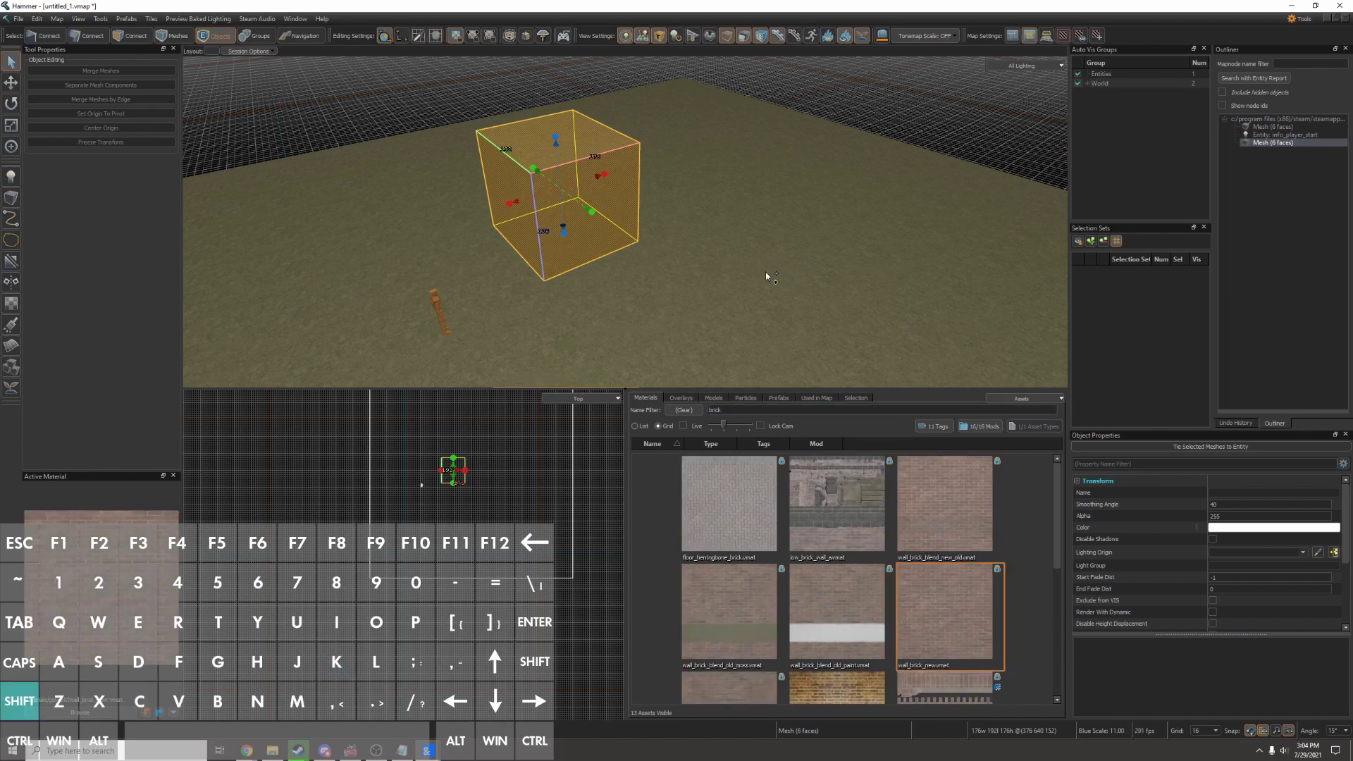
key(shift+t)
key(shift+z)
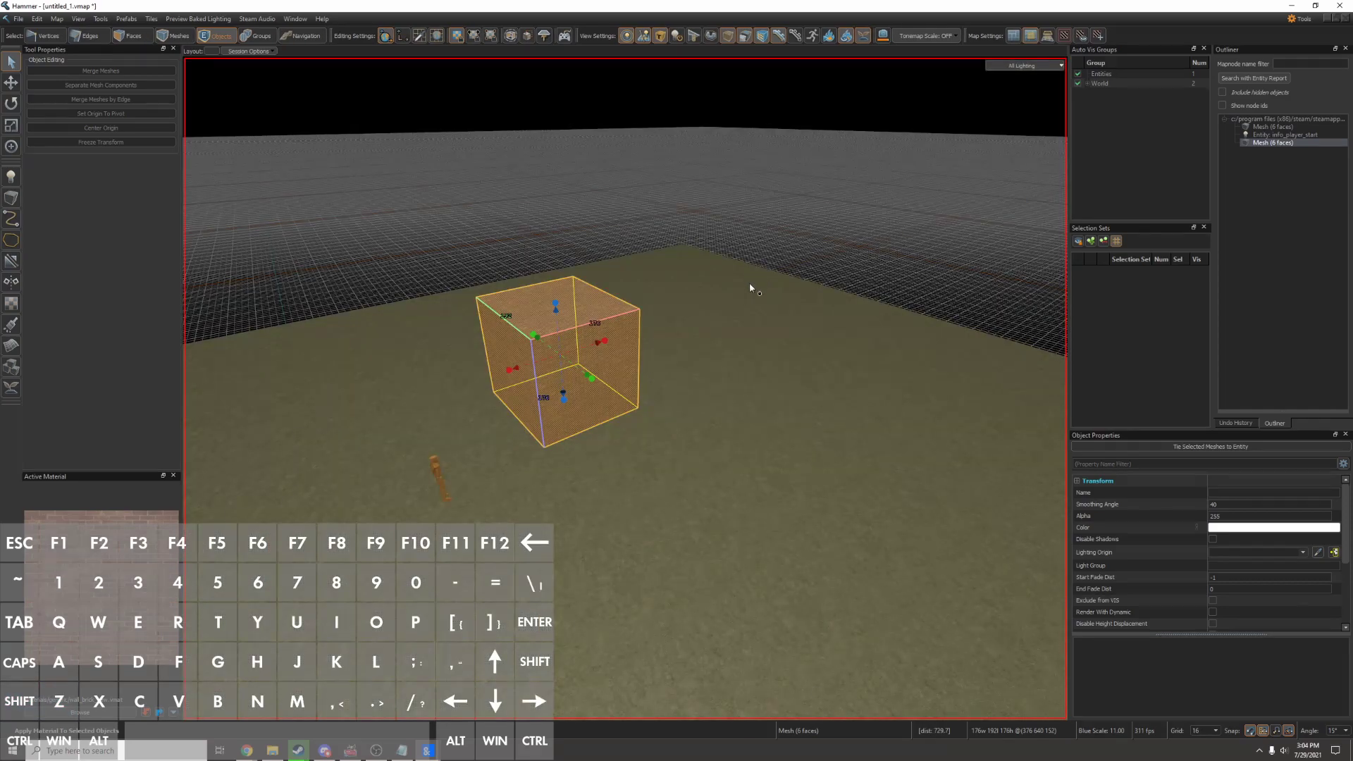
right_drag(750, 282, 625, 388)
key(d)
key(w)
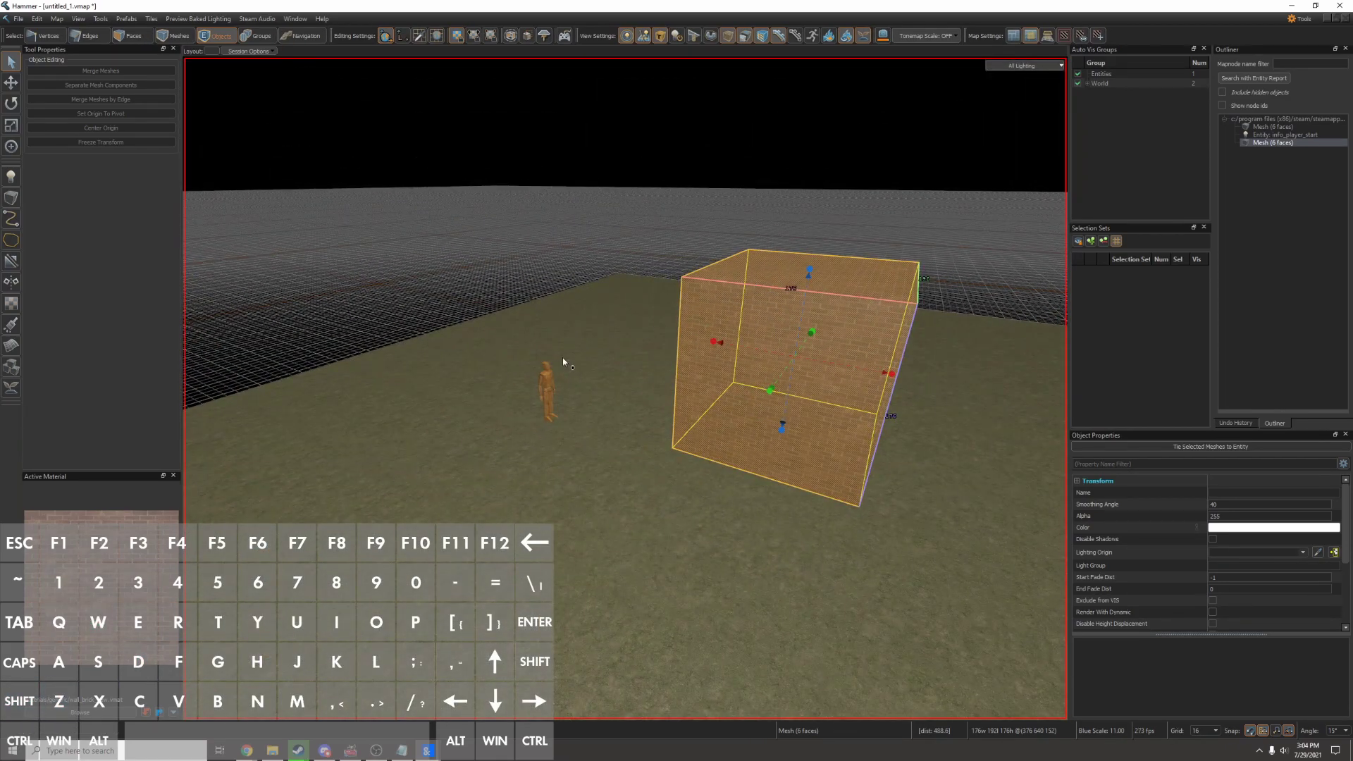
Check the block's scale against the player start entity and lower the block's top to make it 112 units high.
click(542, 380)
key(h)
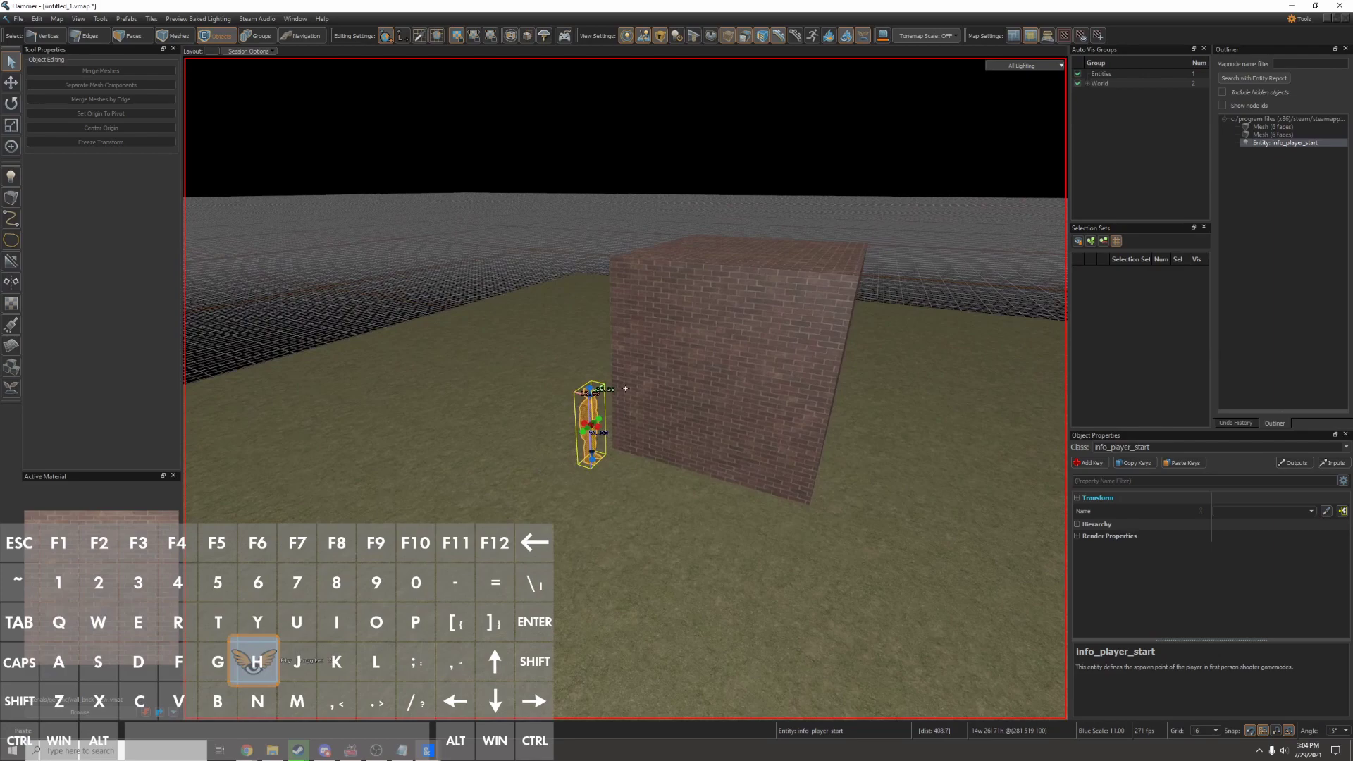
drag(596, 492, 705, 493)
key(h)
click(667, 382)
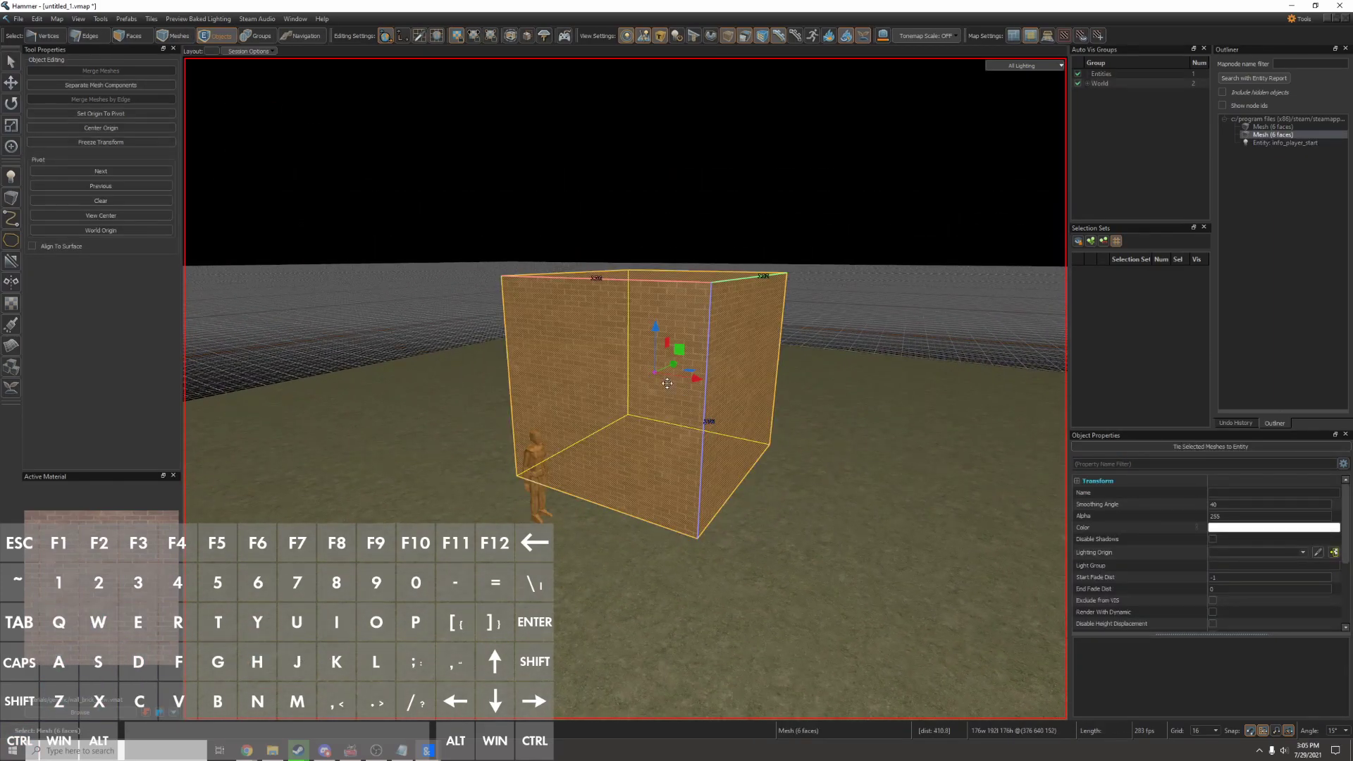
key(q)
drag(659, 272, 665, 347)
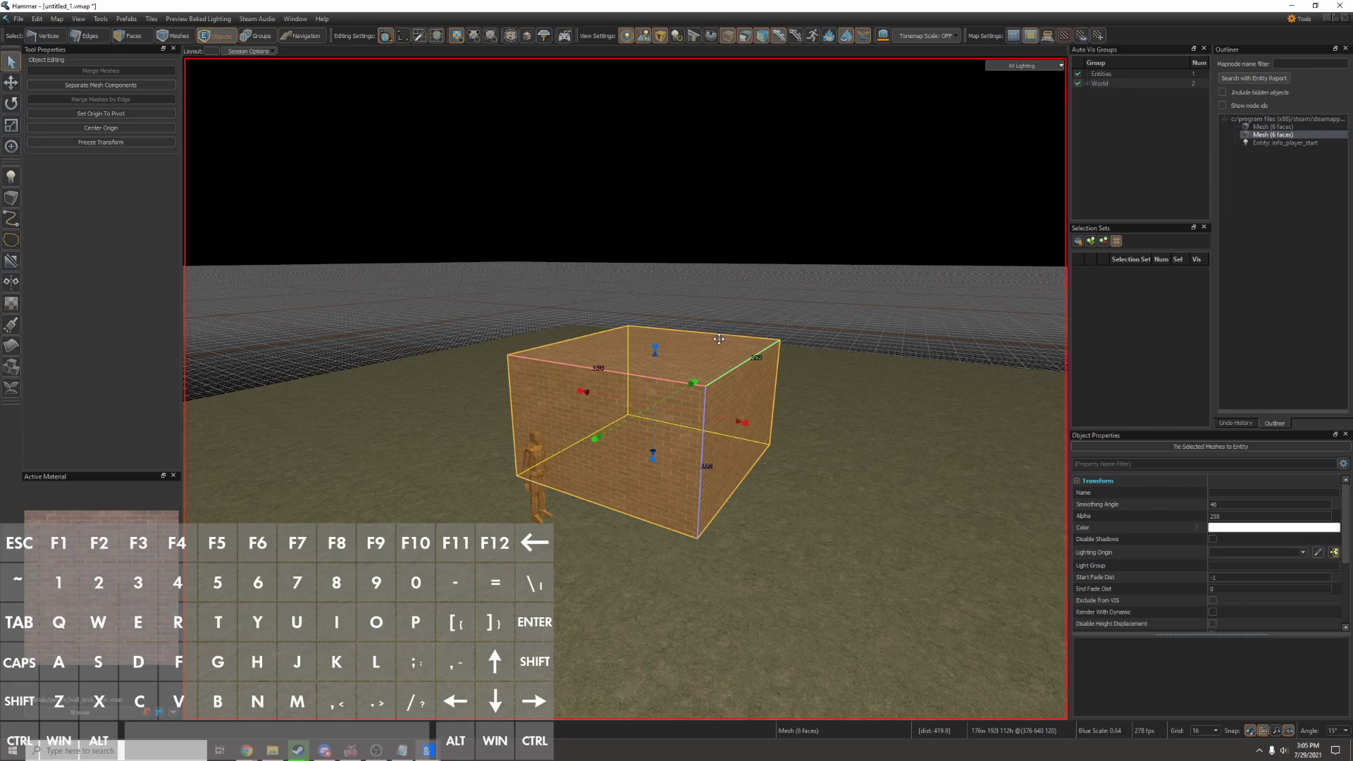
Cycle through the vertex, edge, face, mesh, object and group selection modes with the brick block in view.
key(s)
key(d)
right_drag(719, 339, 625, 388)
key(w)
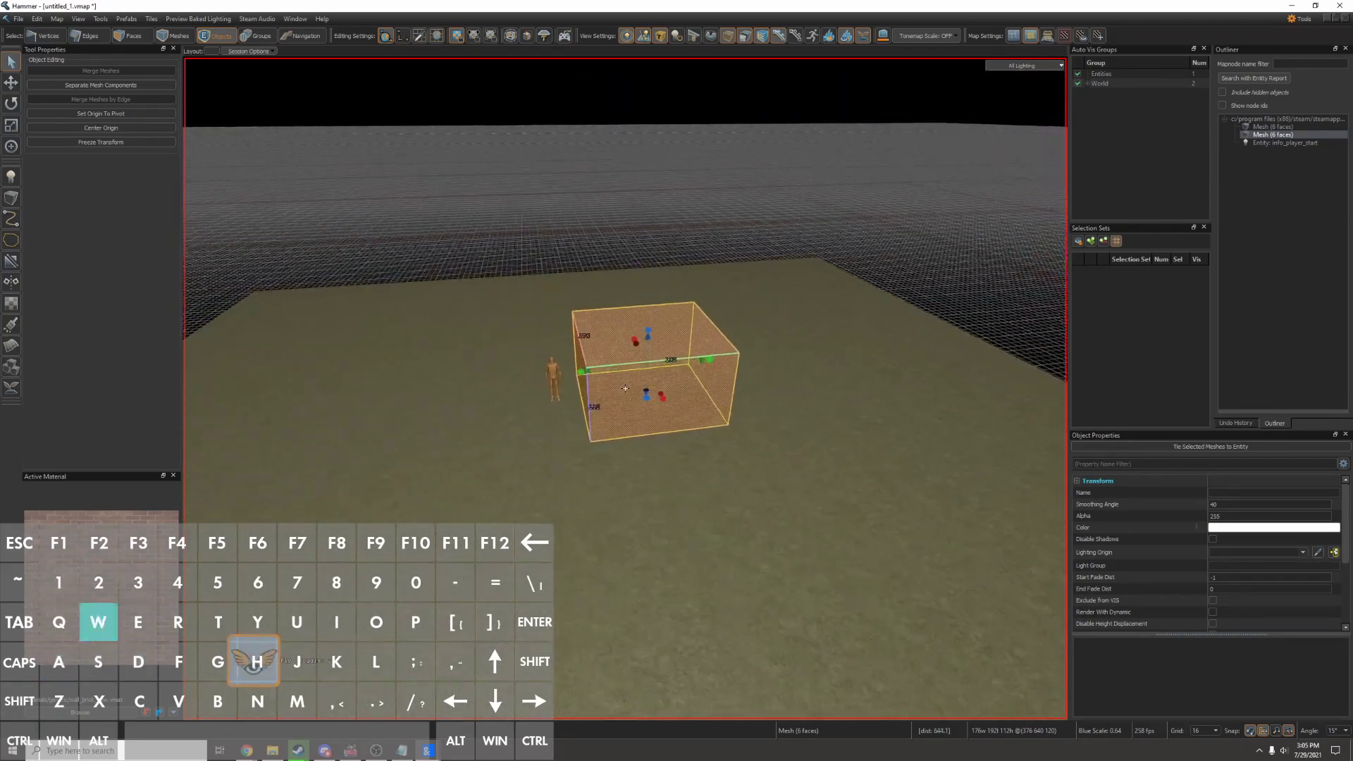
key(a)
key(z)
key(h)
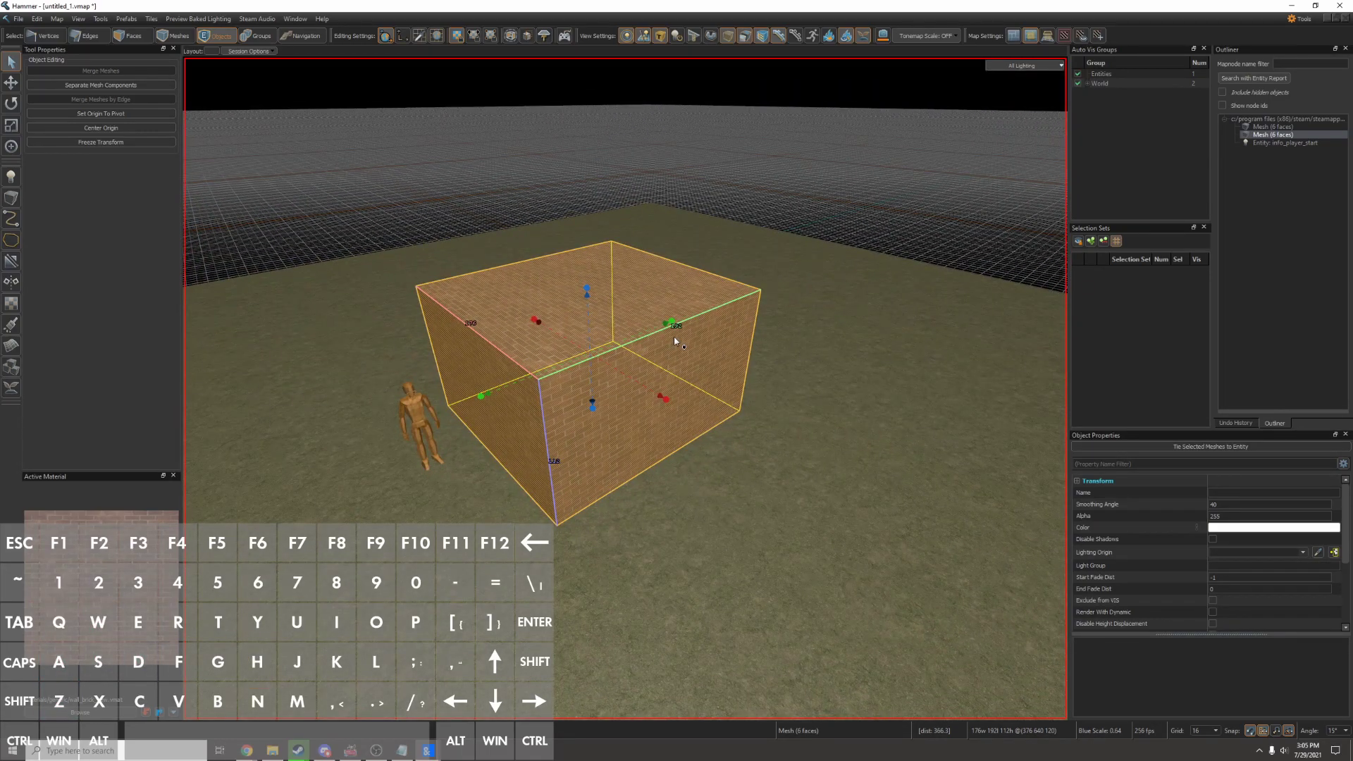
key(1)
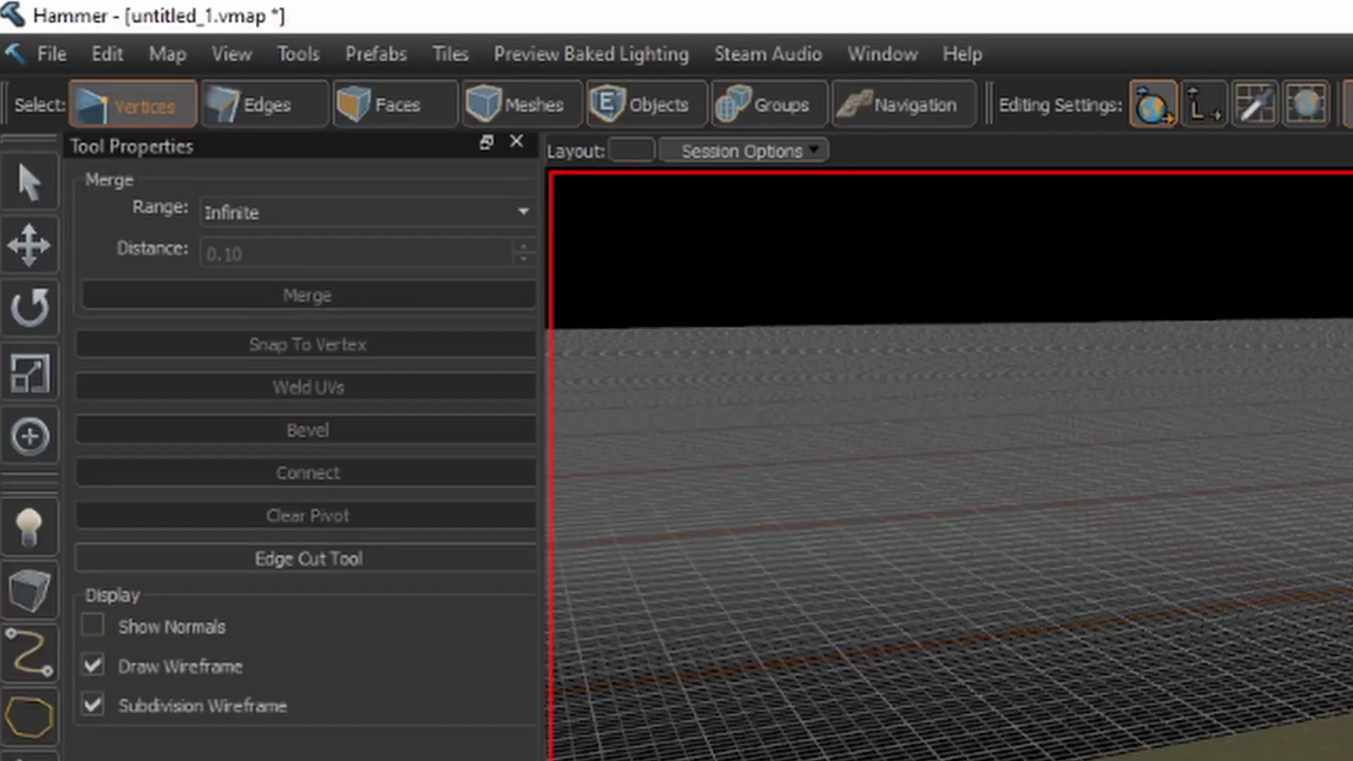
key(2)
key(3)
key(4)
key(5)
key(6)
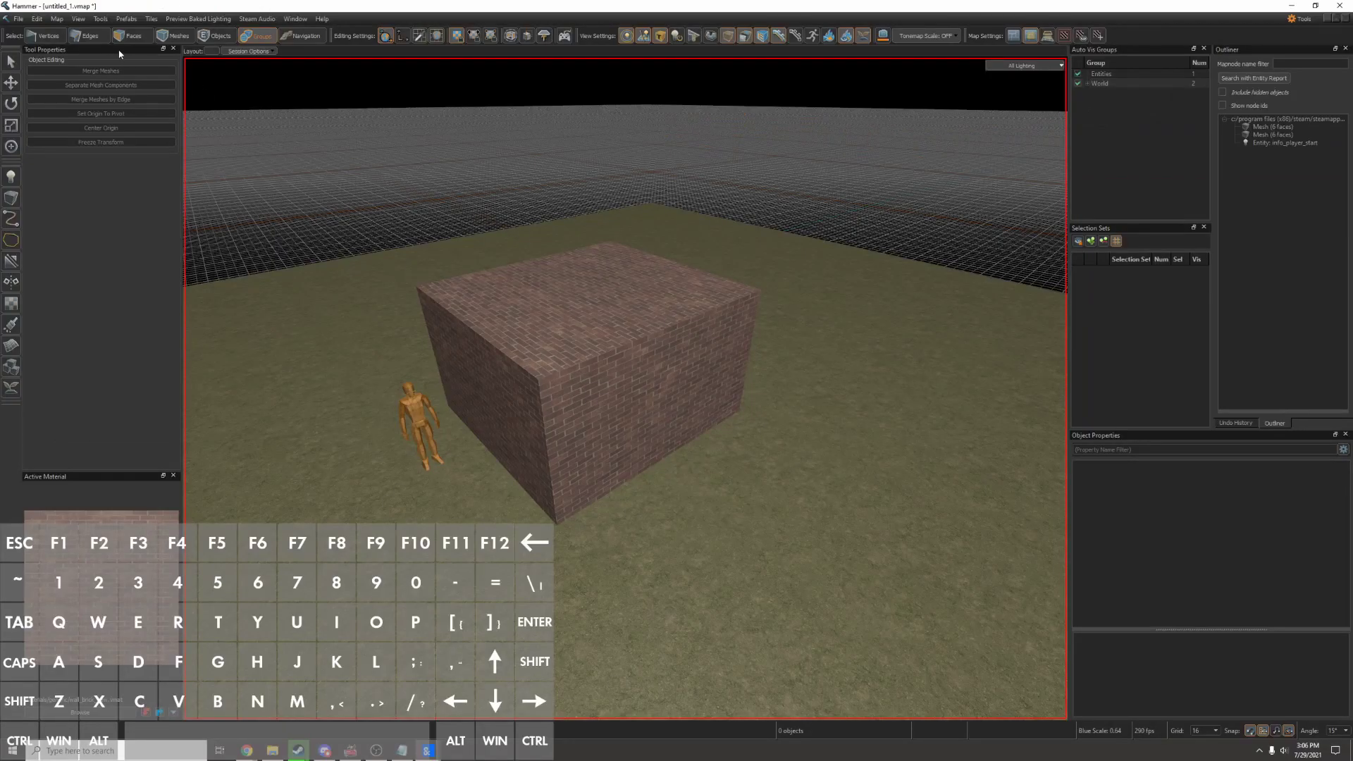
Select a top corner vertex of the brick block in vertex mode, followed by one of its top edges in edge mode.
key(1)
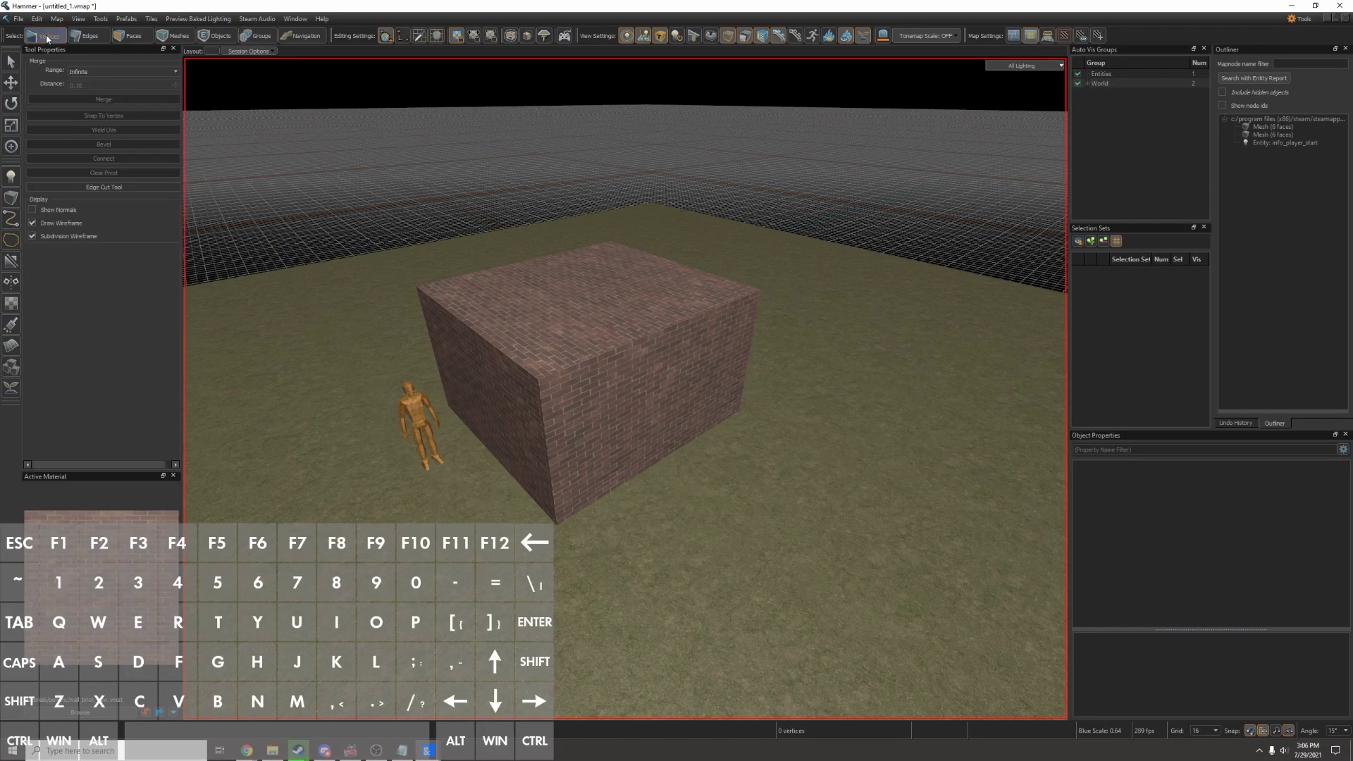
drag(594, 424, 598, 421)
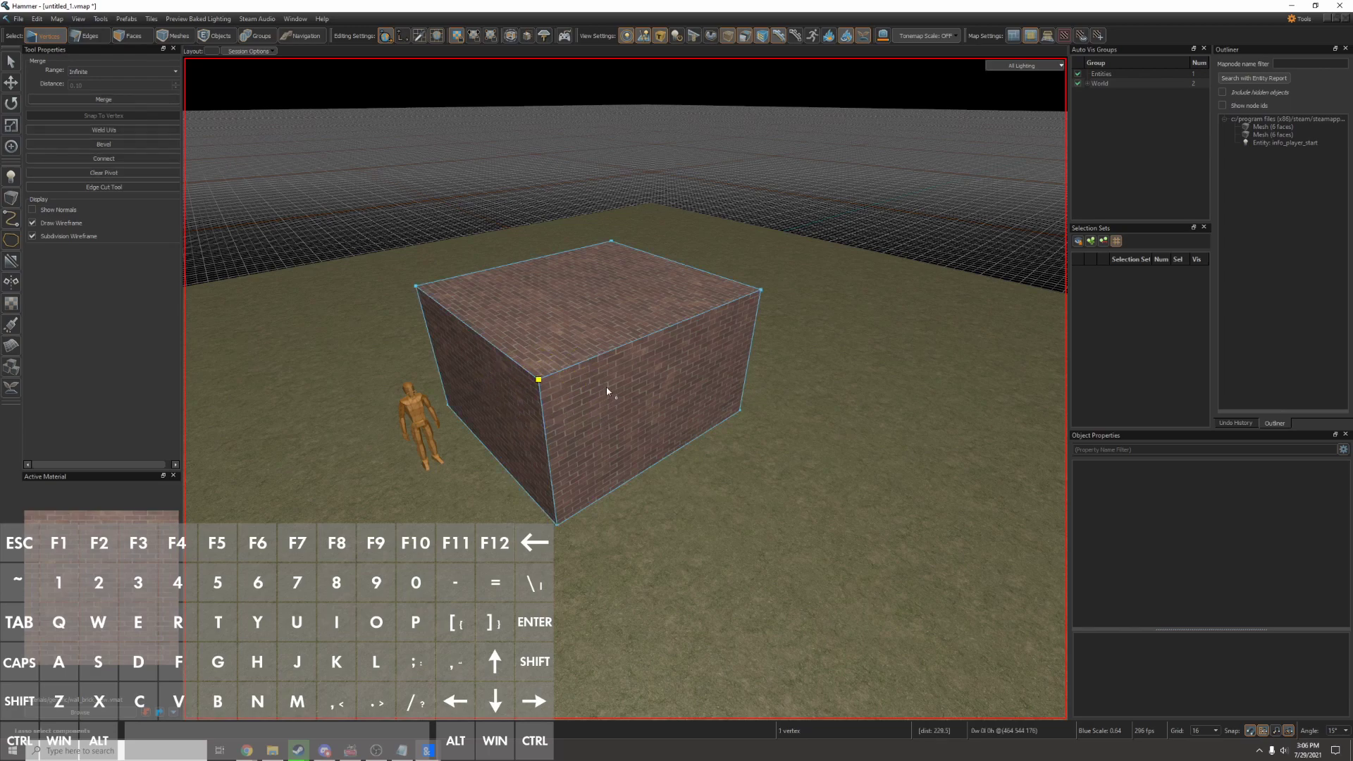
click(106, 39)
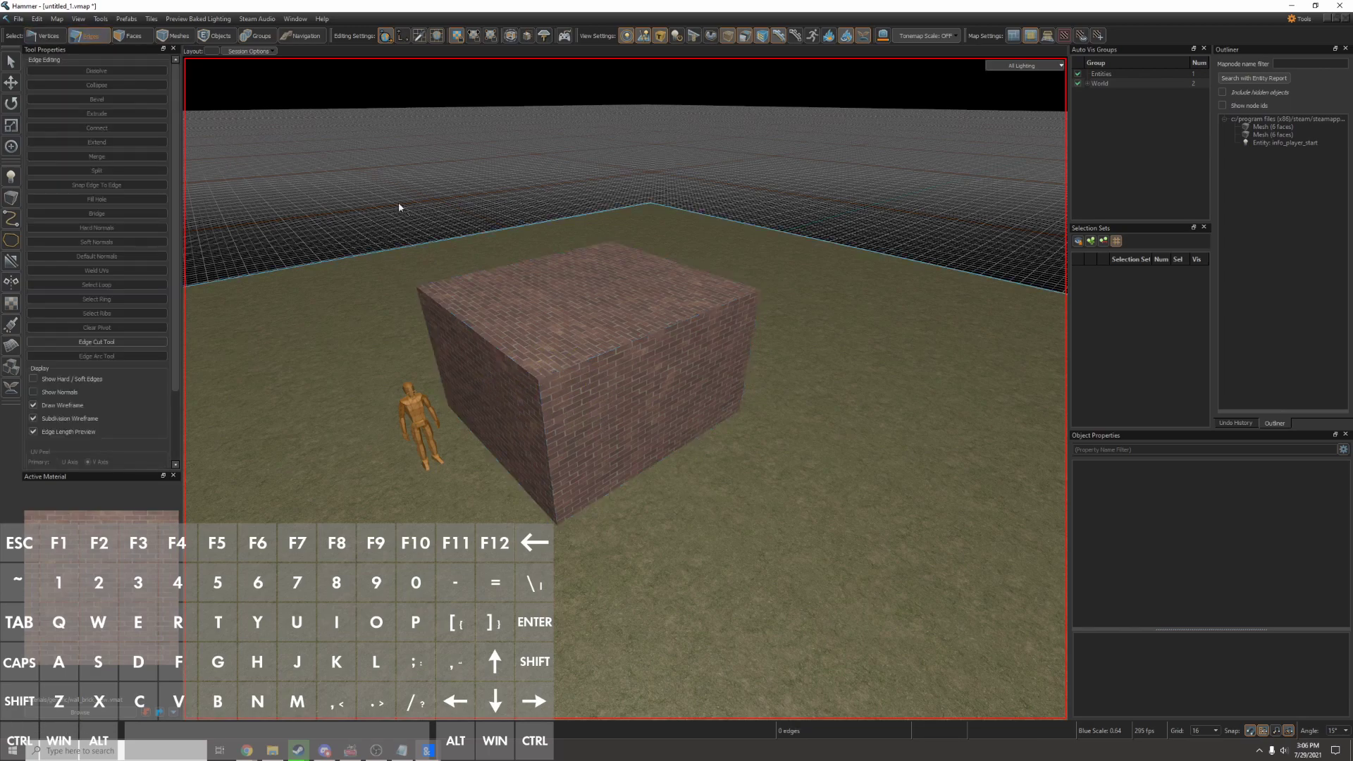
click(622, 346)
key(a)
right_drag(622, 346, 625, 388)
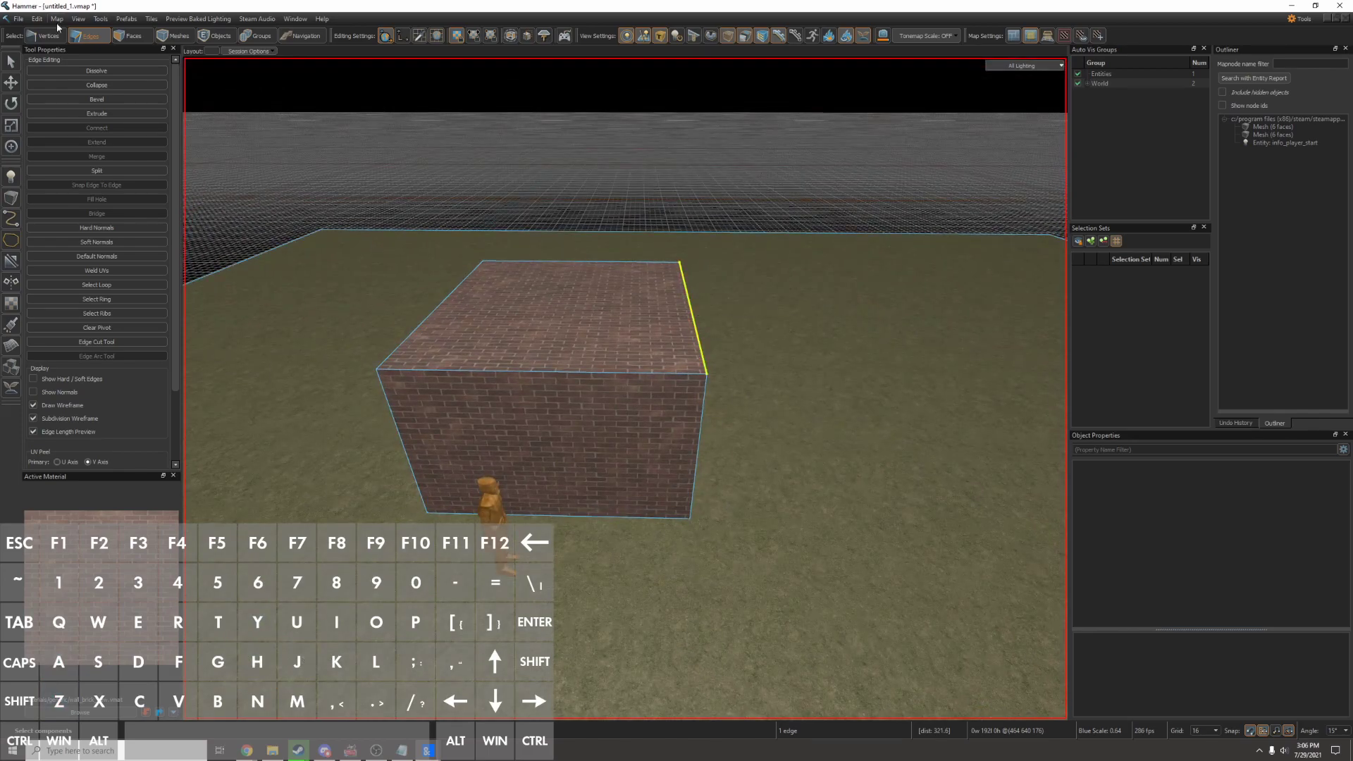
Select the block's top face and its whole mesh in turn, and activate the Move tool.
key(3)
click(547, 401)
click(573, 341)
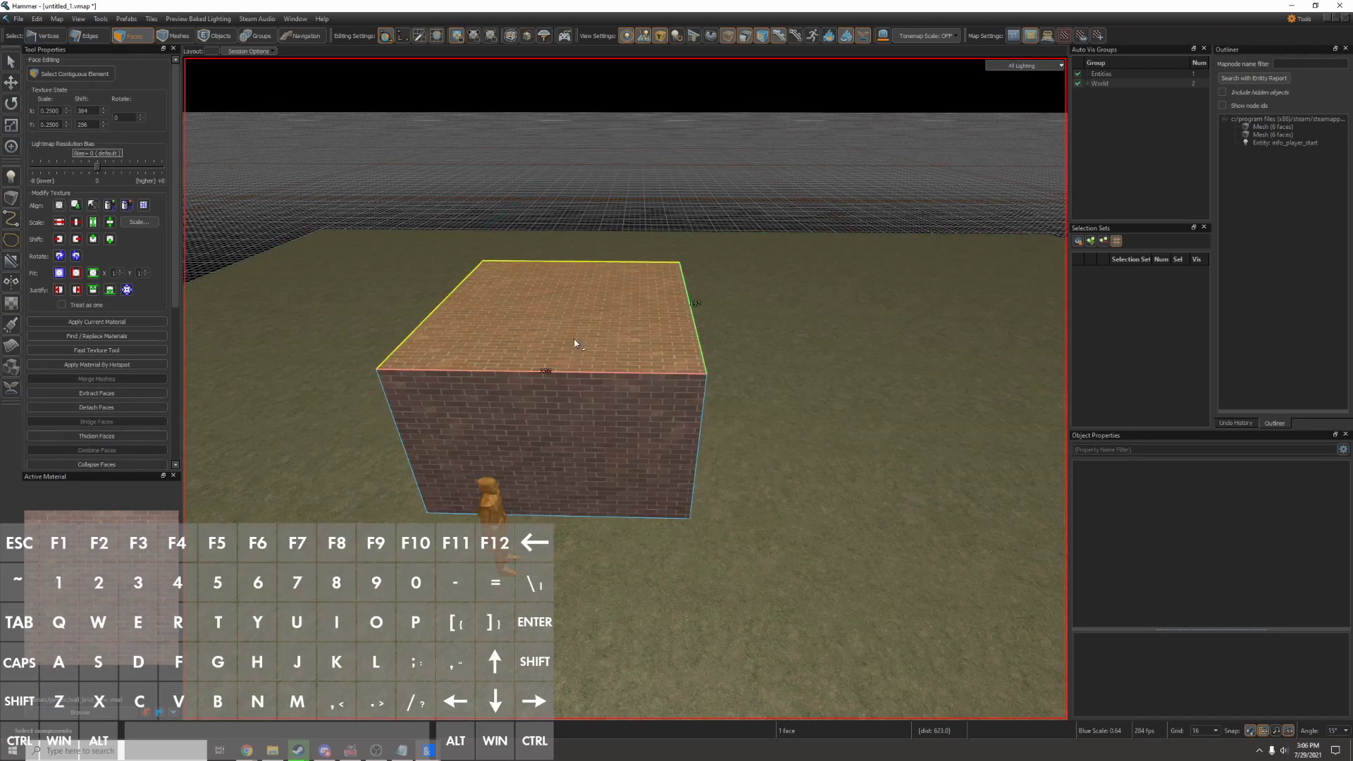
key(4)
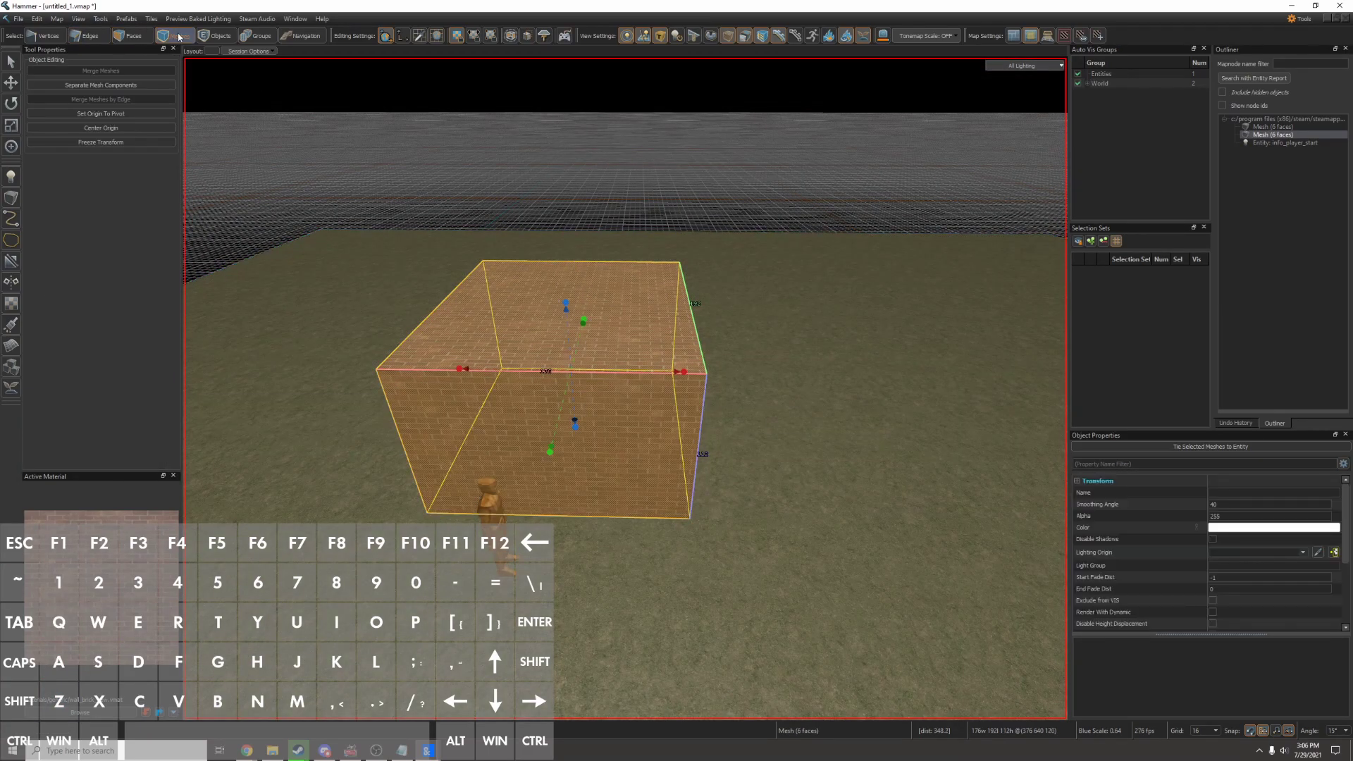
key(w)
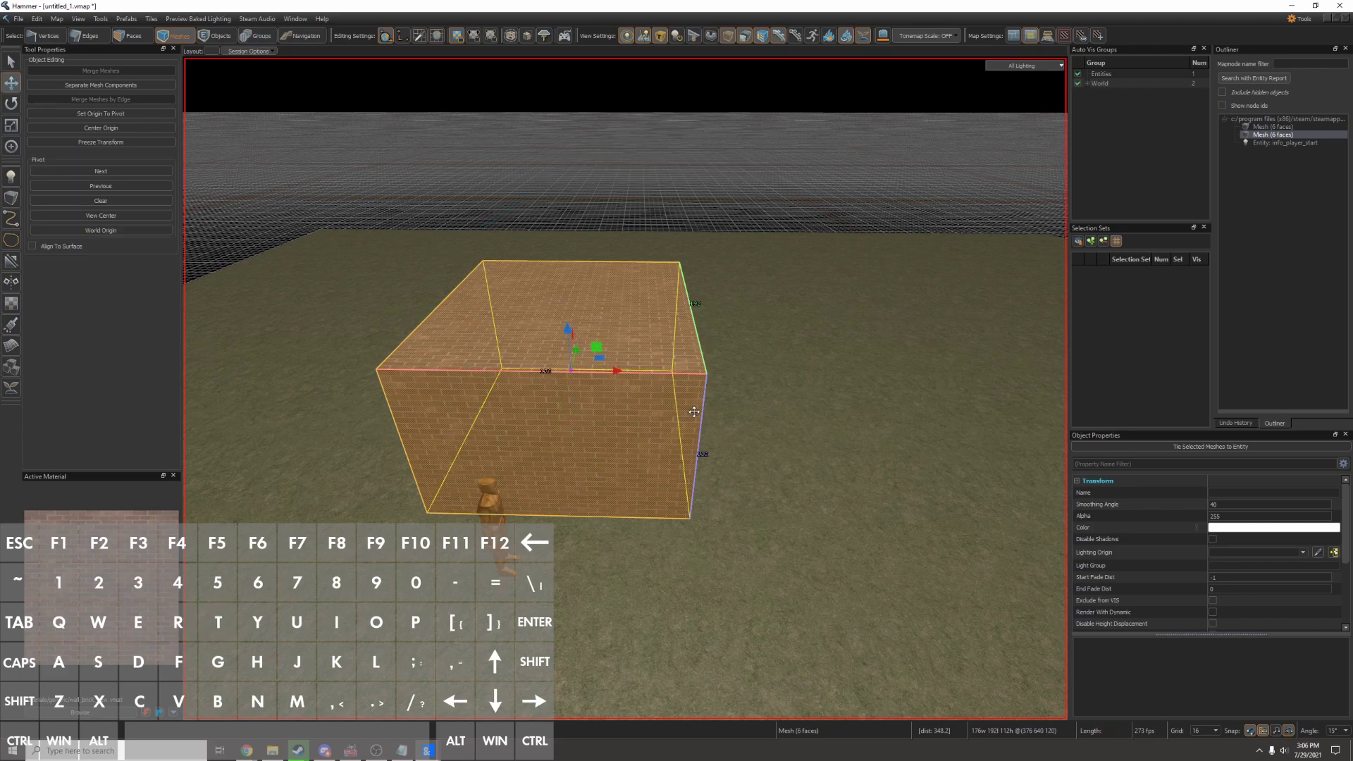
click(471, 274)
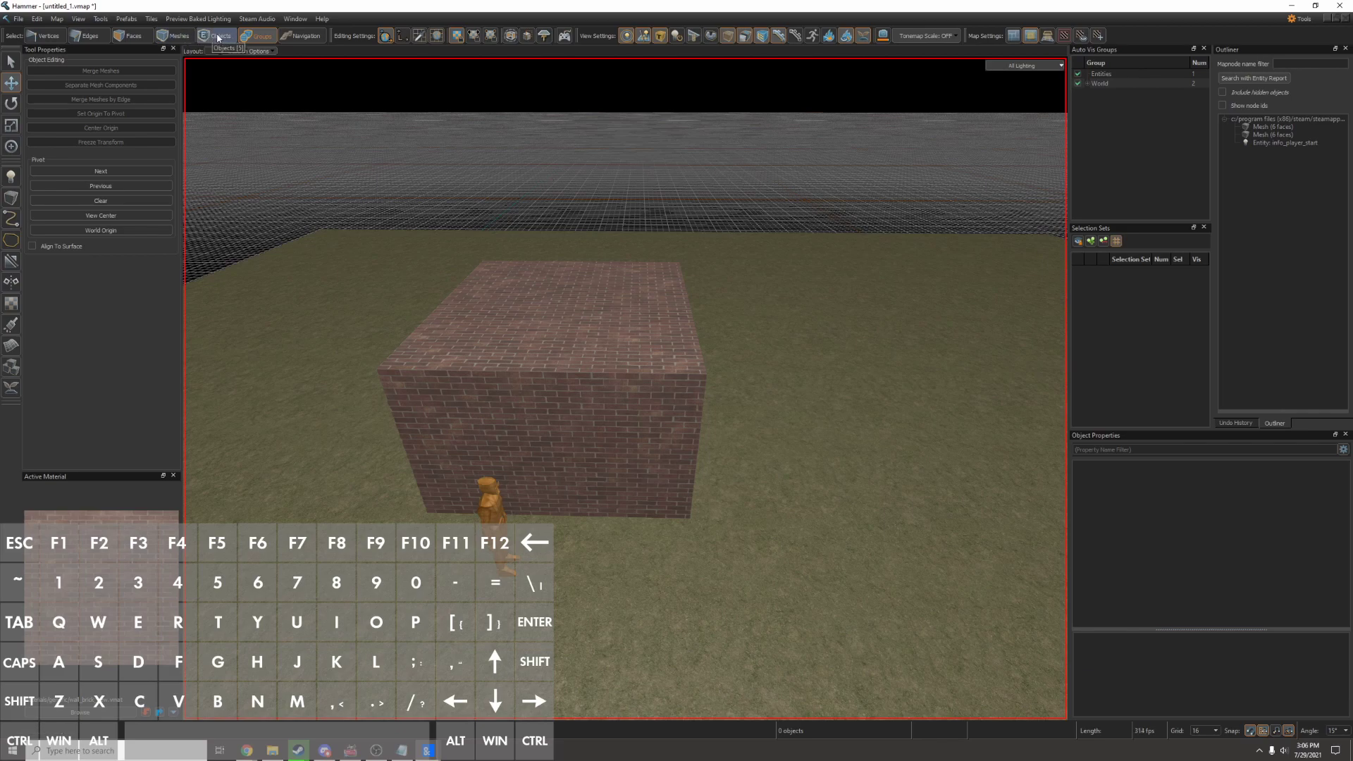
Select the ring of the block's long top edge and connect those edges with a loop around the middle.
key(2)
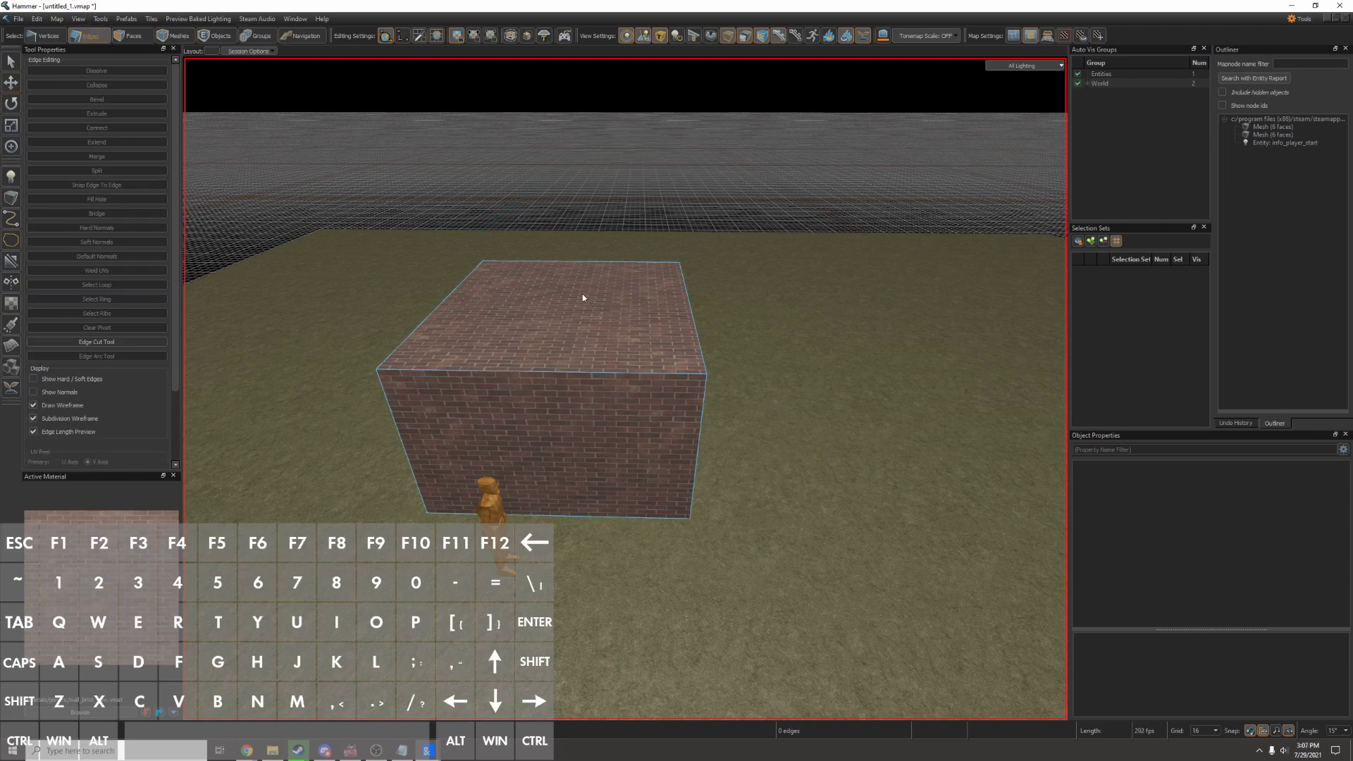
click(696, 324)
key(h)
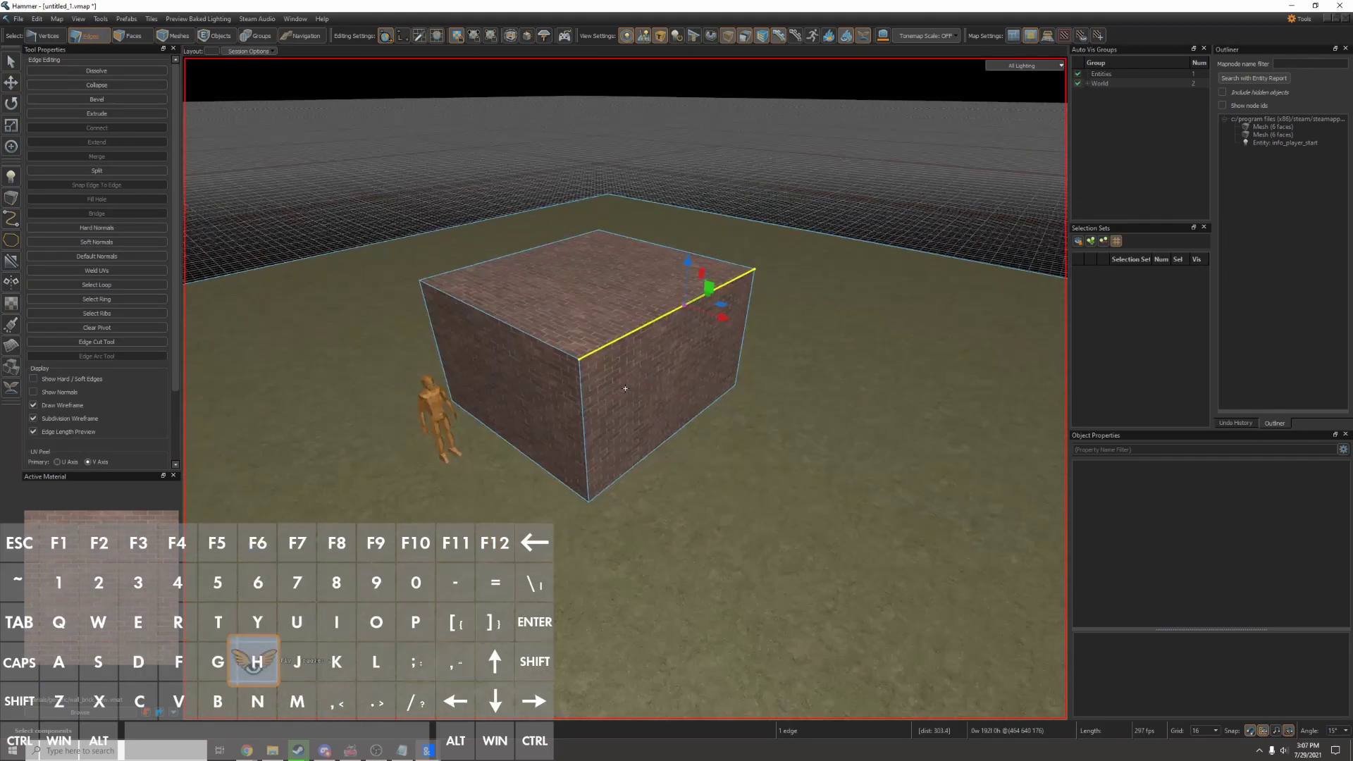
key(z)
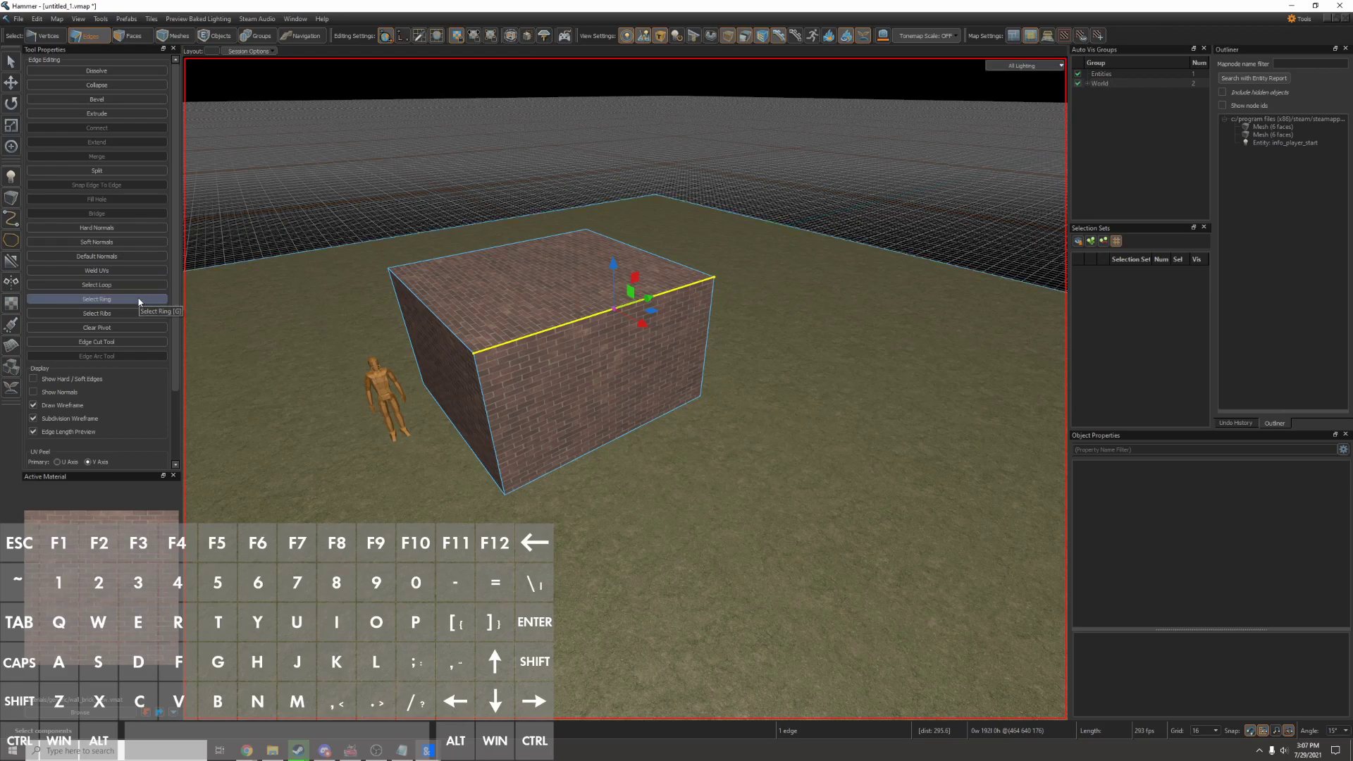
click(139, 302)
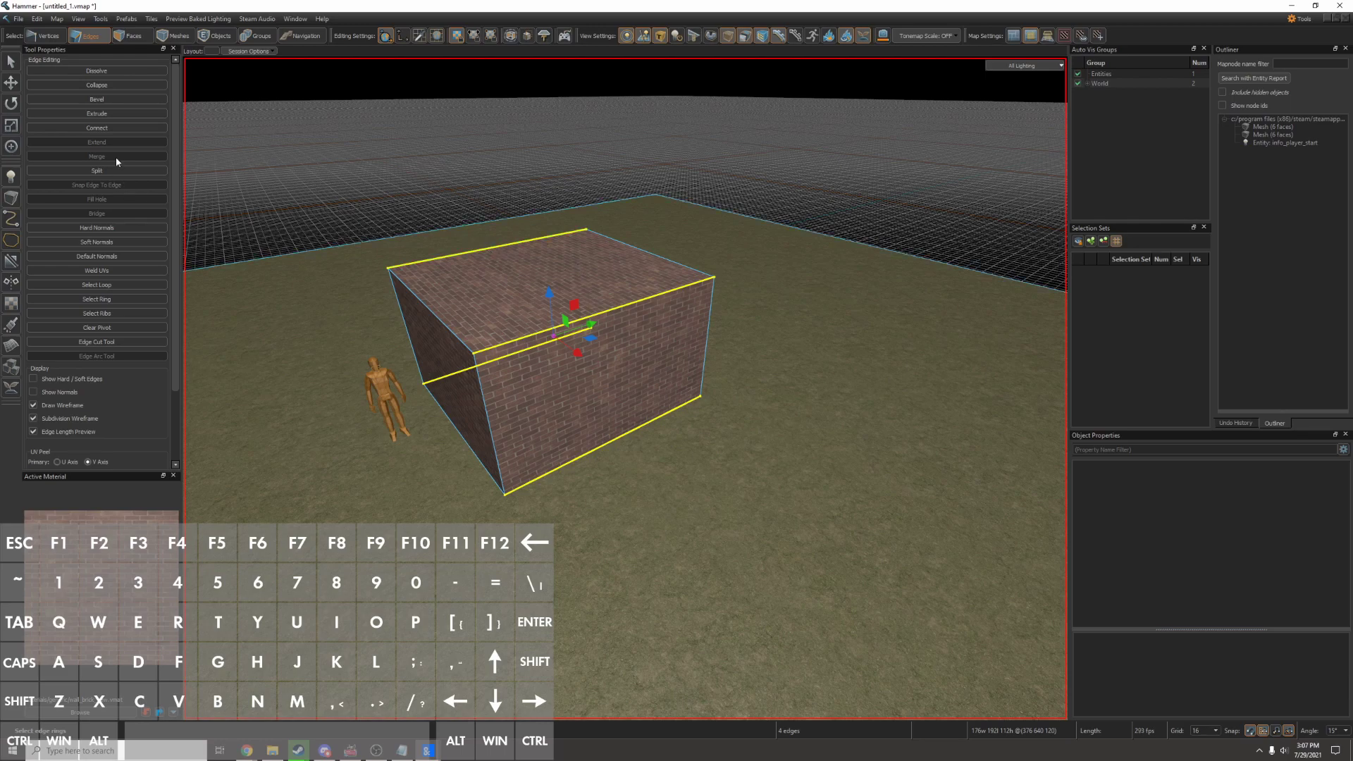
key(v)
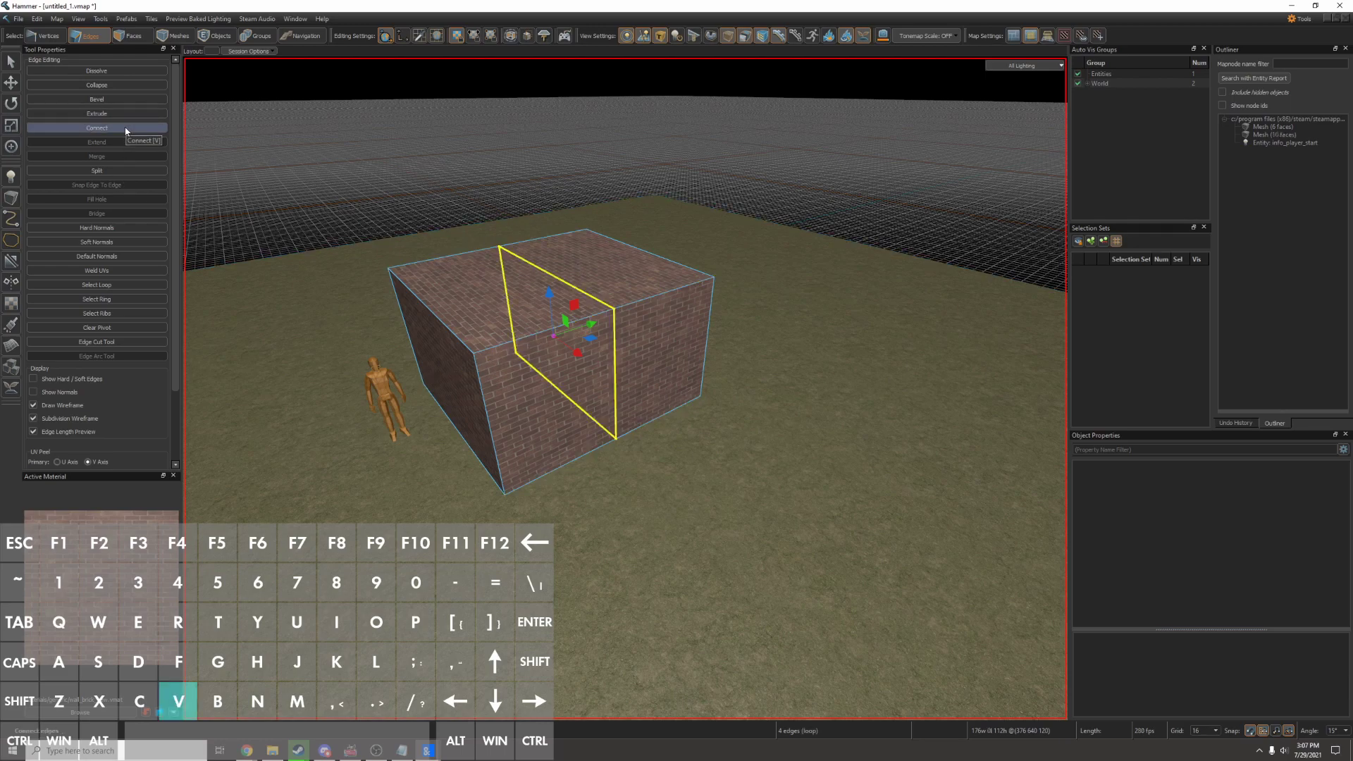
Move the new edge loop 64 units along the block toward the player start's end.
key(z)
key(w)
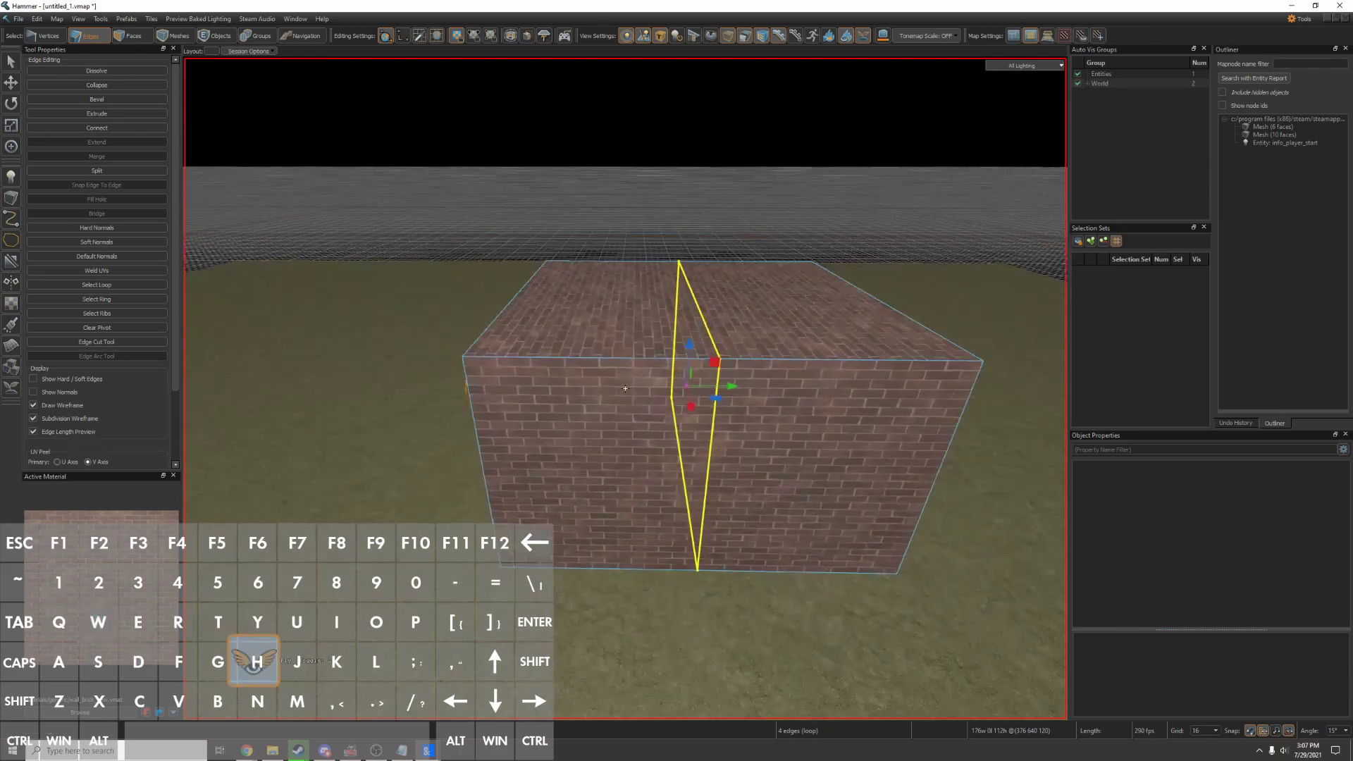
key(z)
key(d)
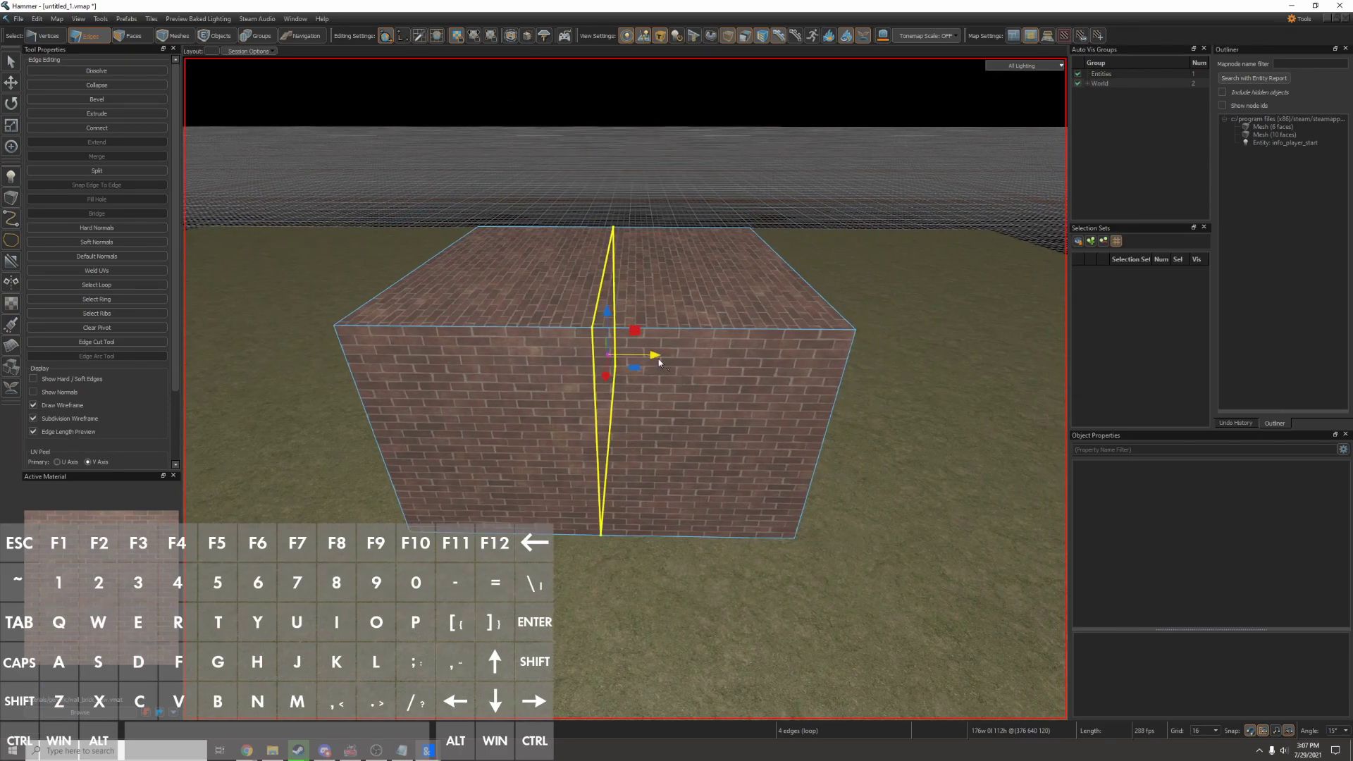
drag(659, 358, 509, 363)
scroll(641, 344, down, 3)
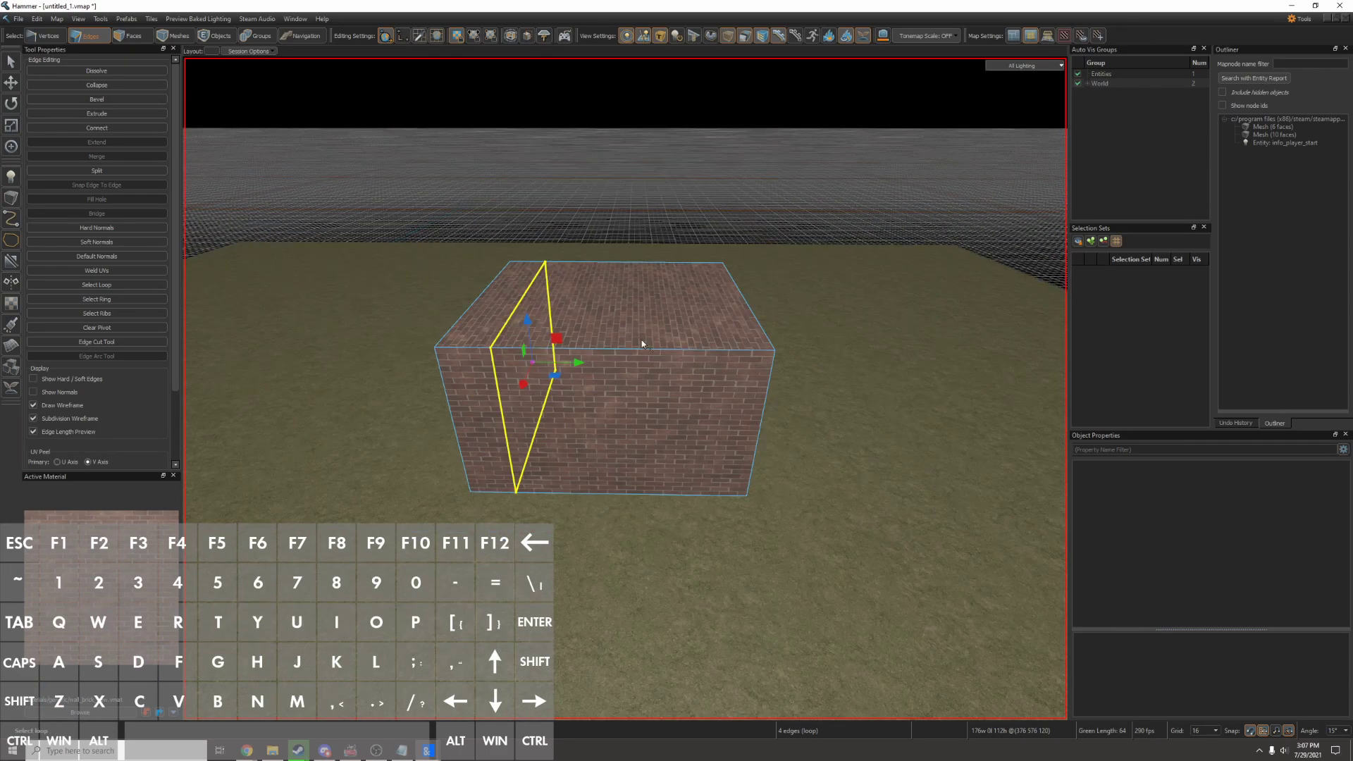
Connect the edge ring of the block's longer section with a second loop and shift it 16 units away from the first.
click(663, 357)
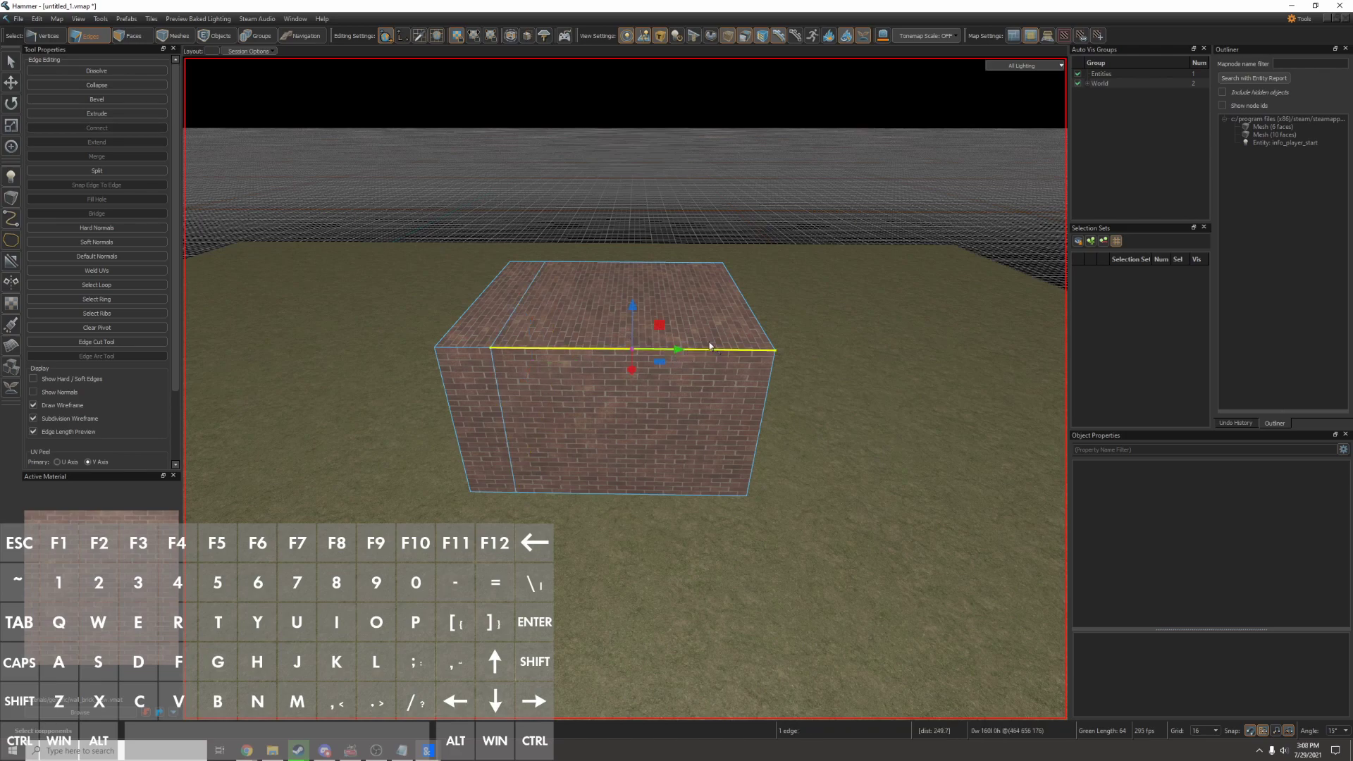
key(g)
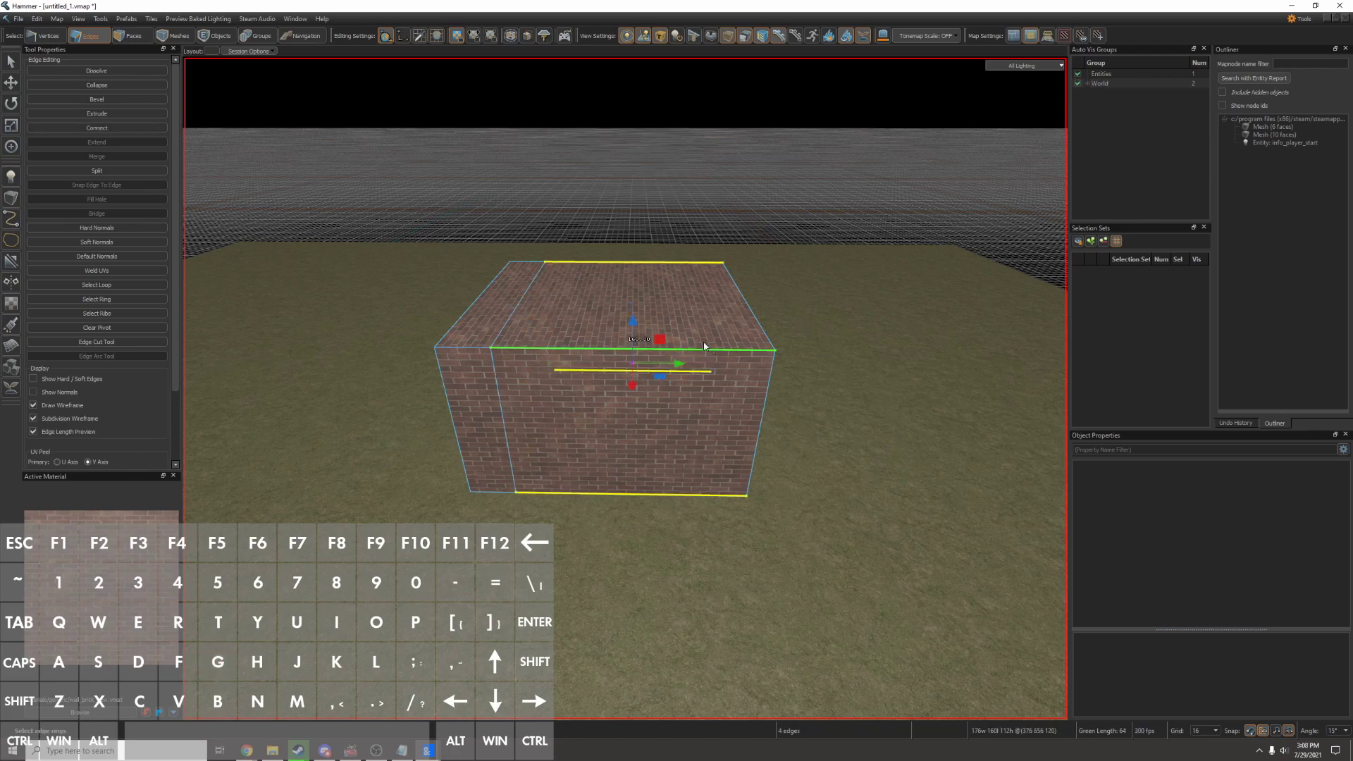
key(v)
drag(639, 368, 661, 373)
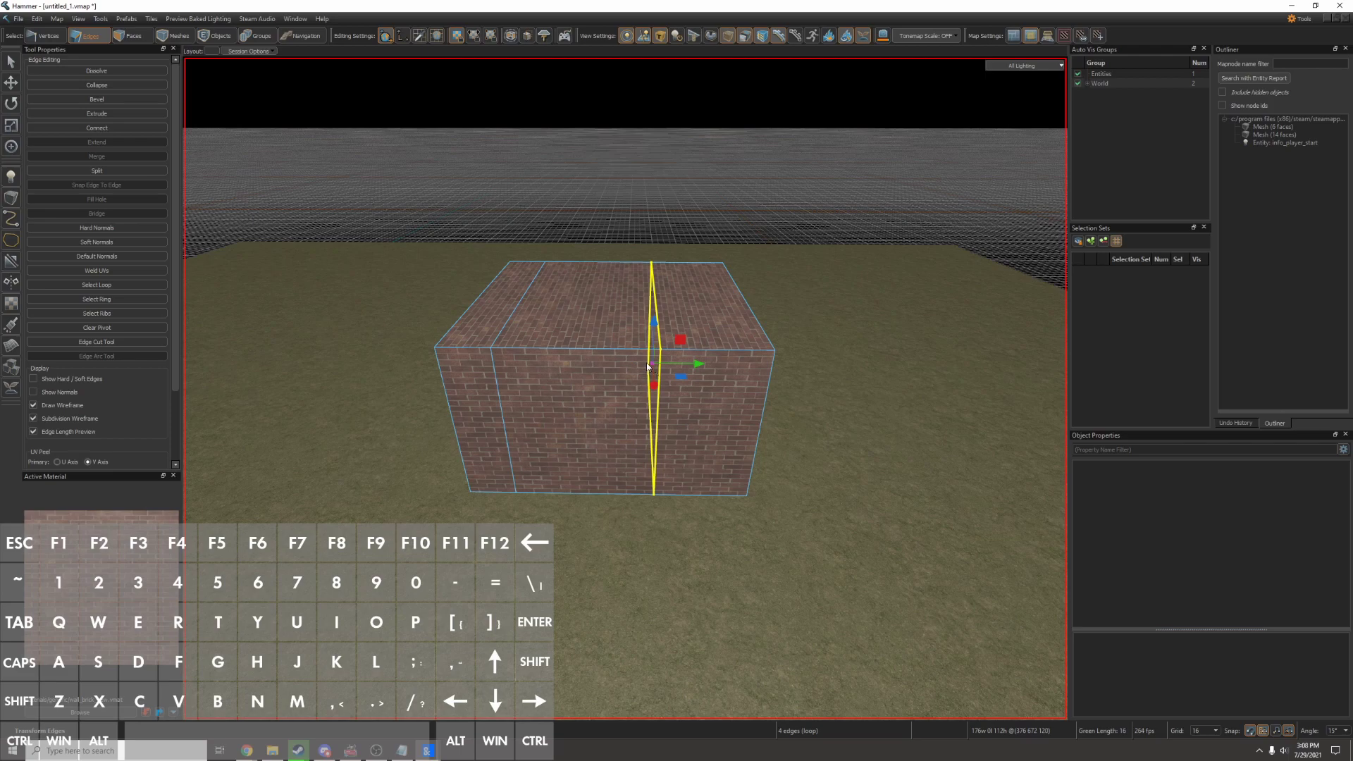
Connect the block's vertical edge ring with a horizontal loop and raise it 40 units toward the top.
click(626, 365)
click(660, 383)
key(g)
key(v)
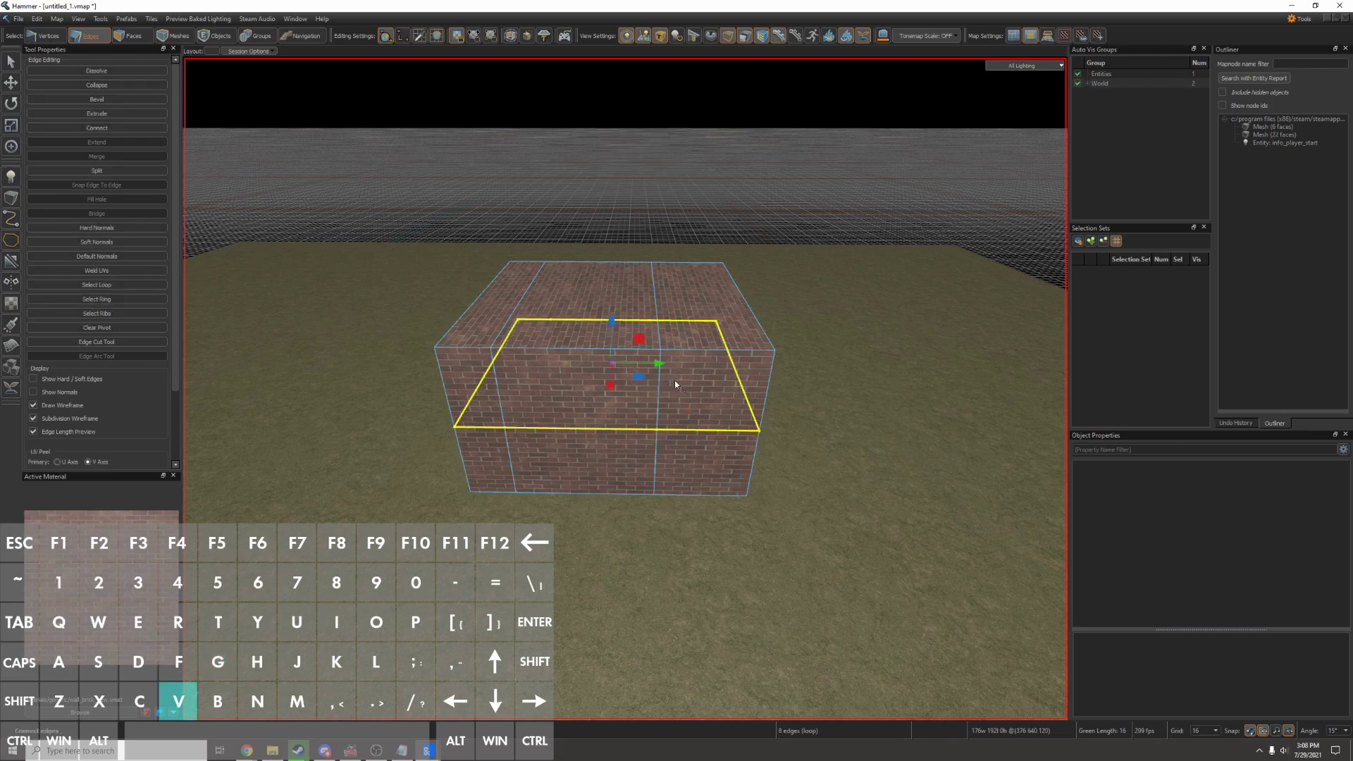
drag(614, 345, 612, 319)
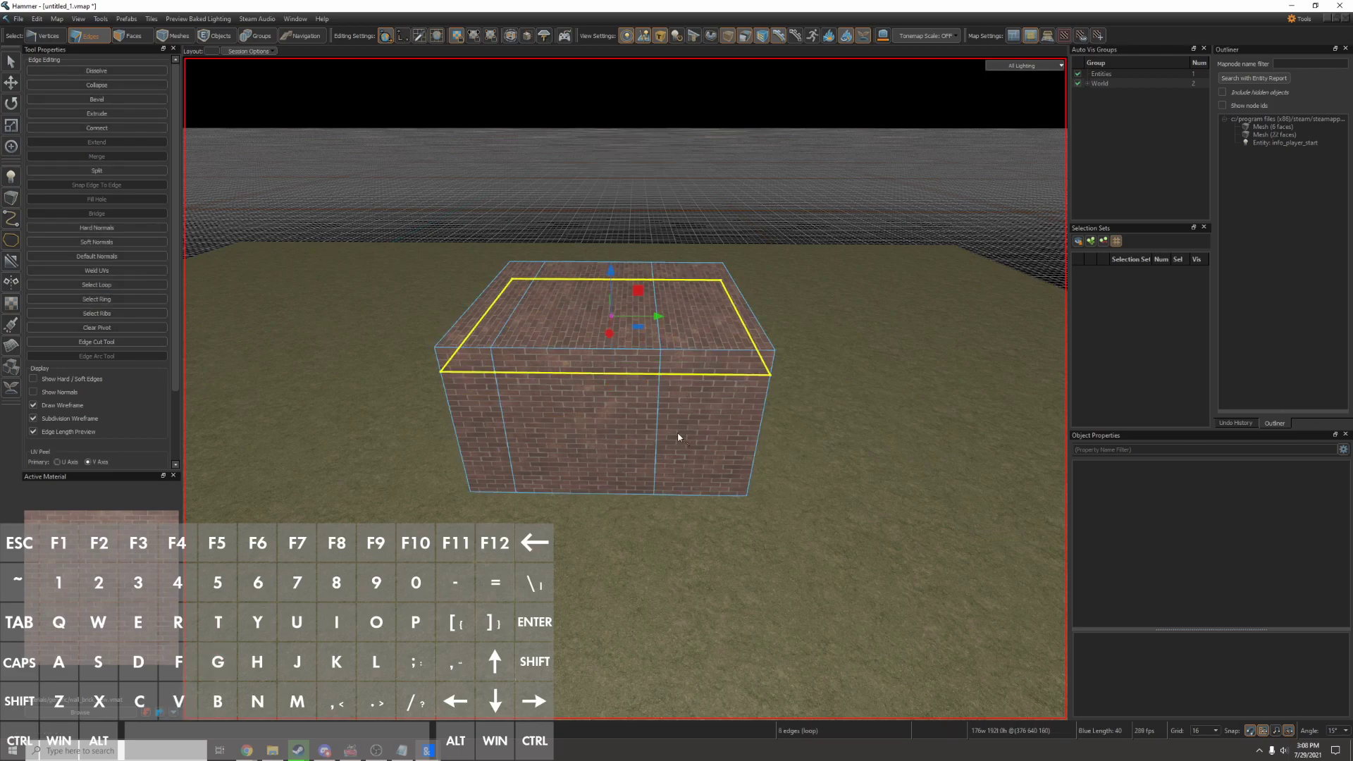
Select the block's end face below the top band, on the side away from the player start, and move it 64 units outward.
key(3)
click(631, 407)
key(d)
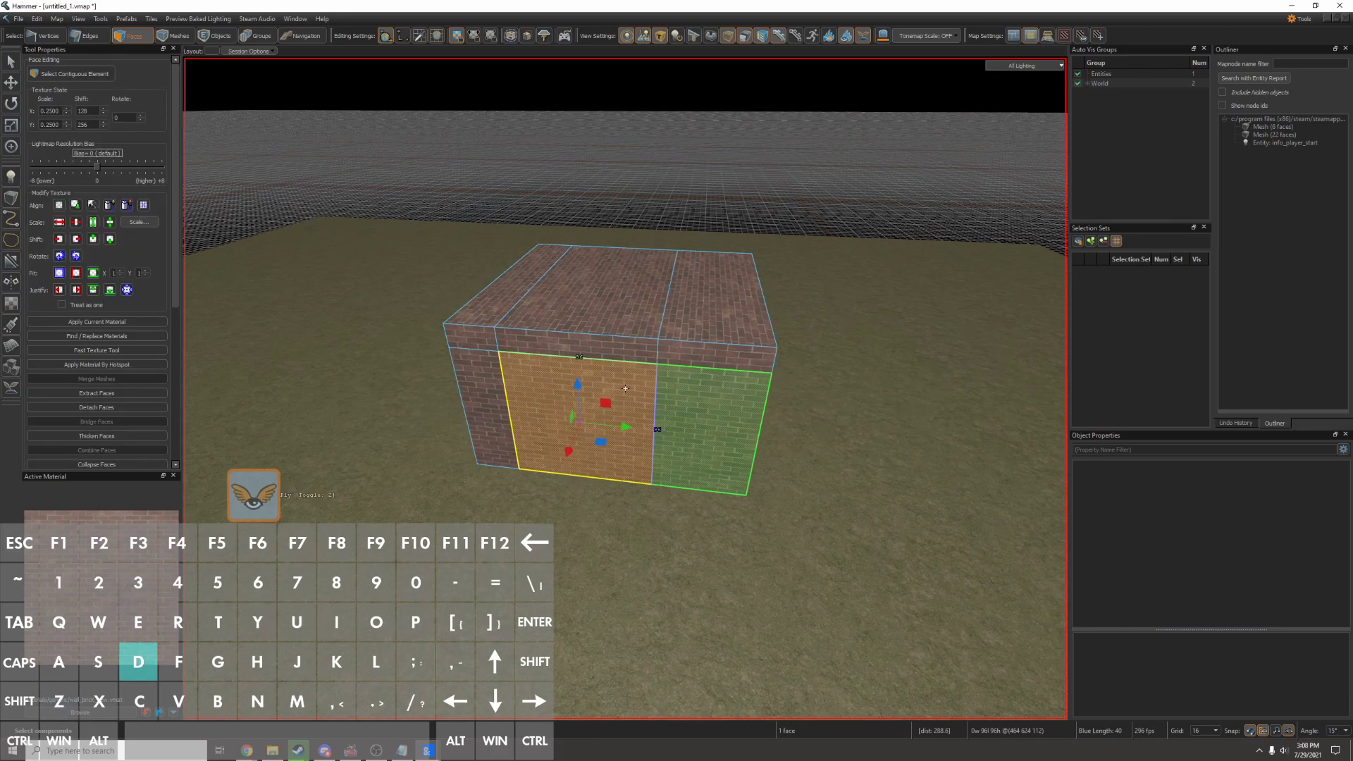
right_drag(625, 389, 564, 395)
click(689, 413)
click(582, 294)
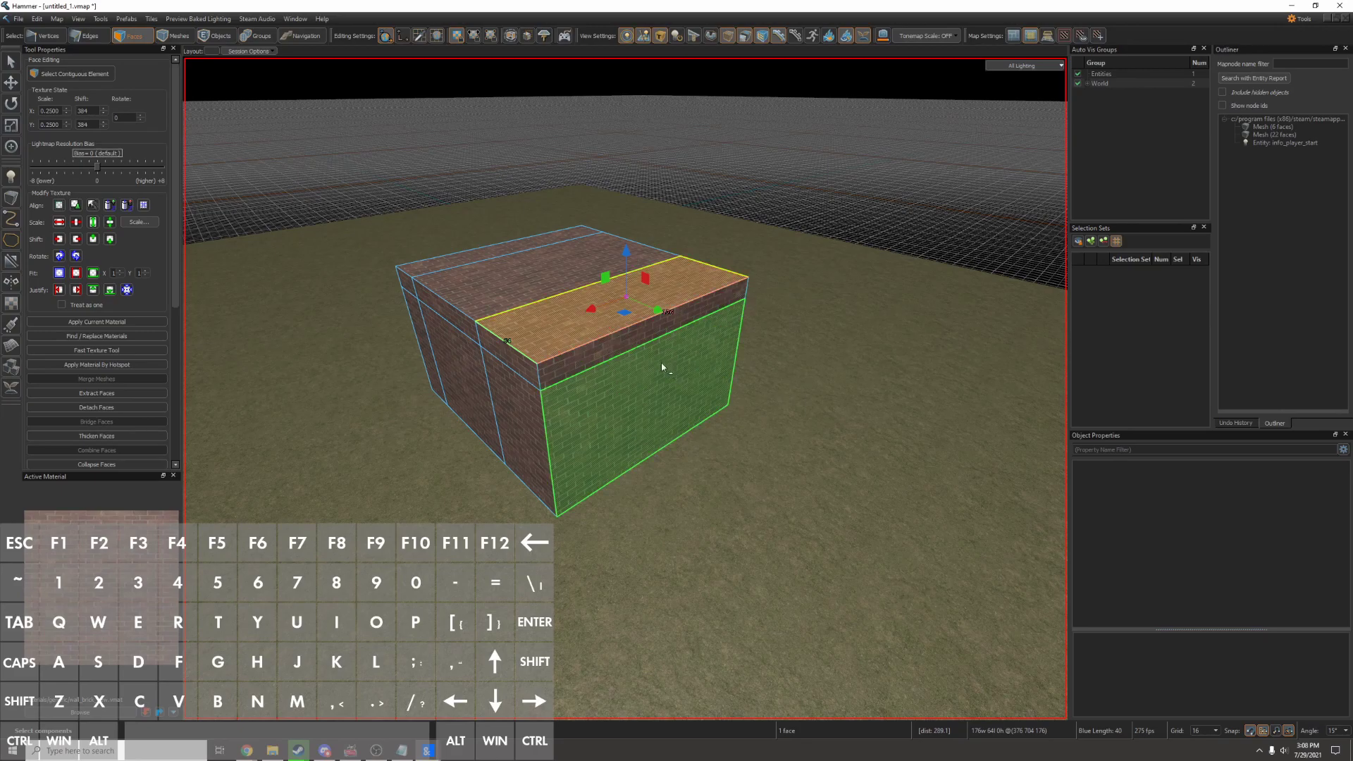
click(674, 375)
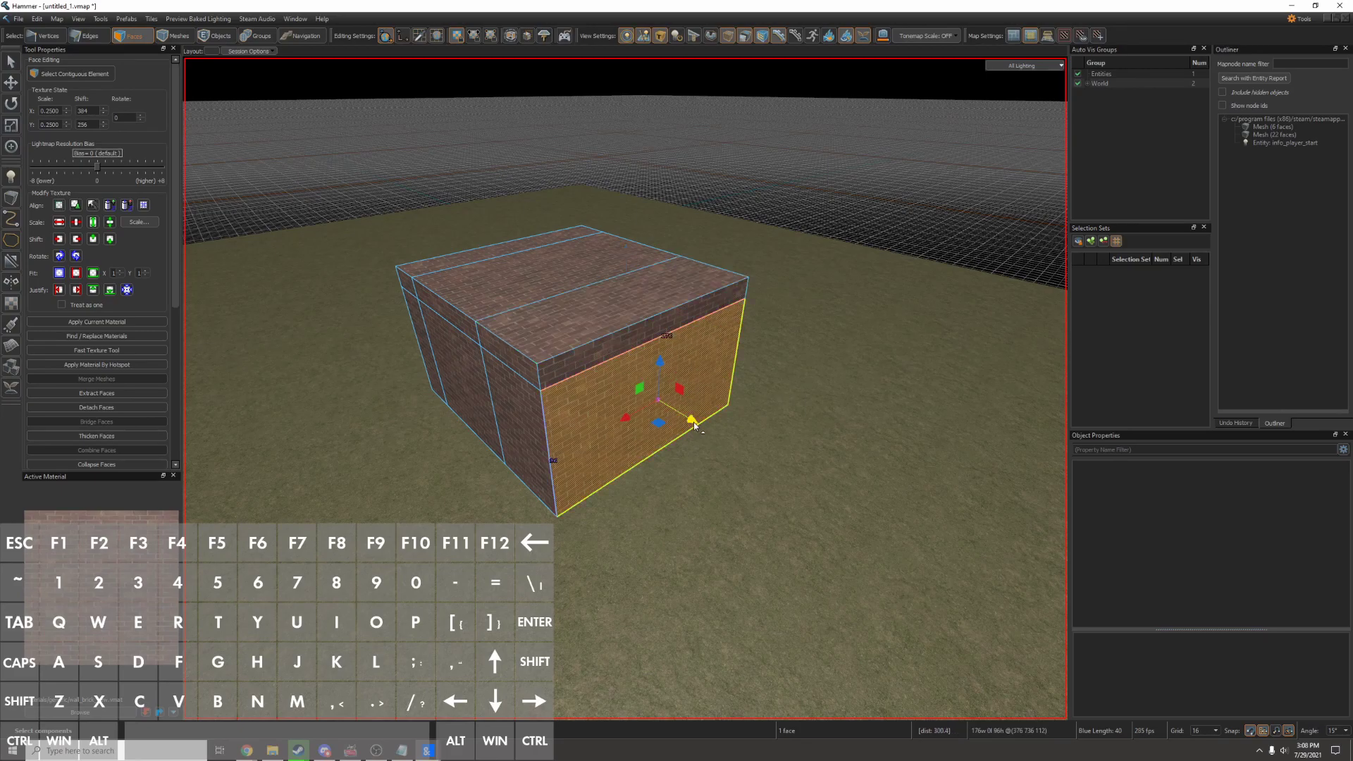
drag(694, 422, 734, 429)
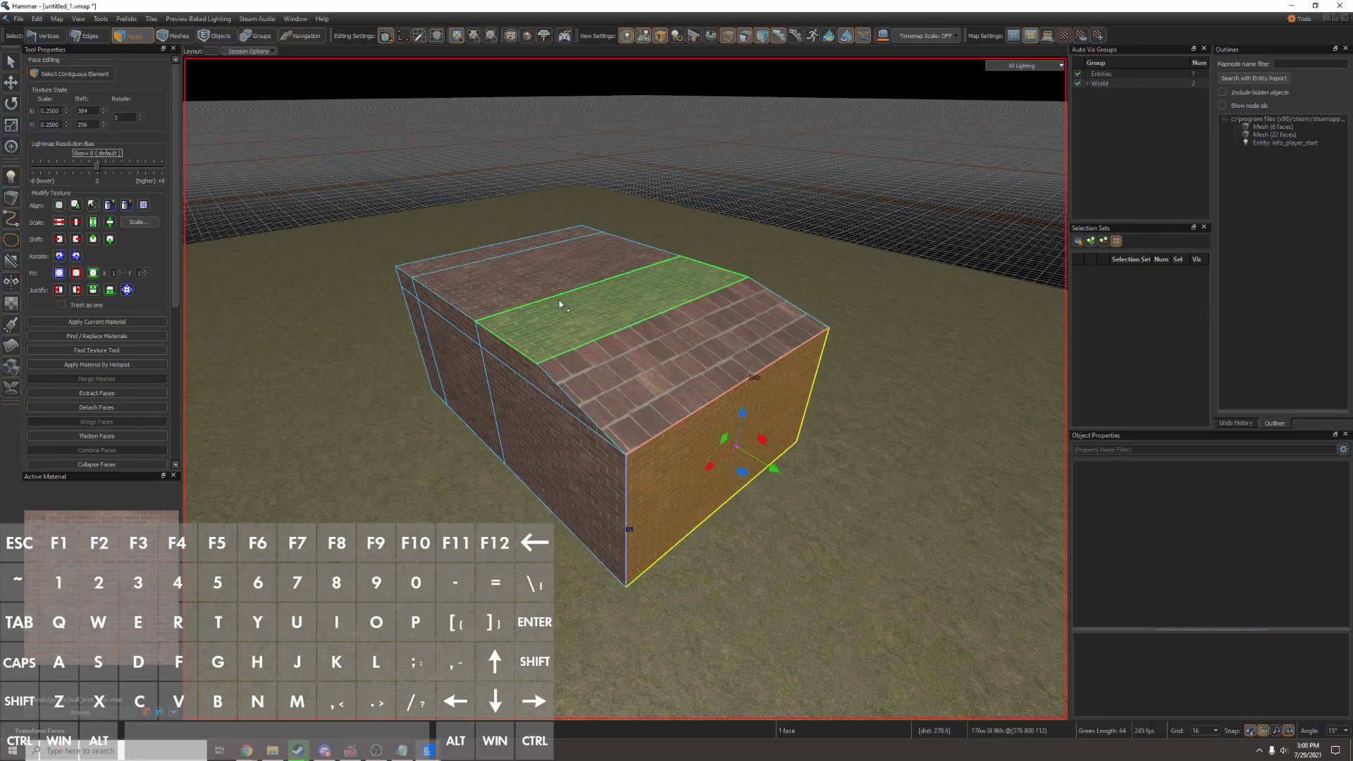
Select the narrow roof face across the middle of the block and raise it 32 units.
click(585, 313)
drag(625, 266, 626, 203)
key(z)
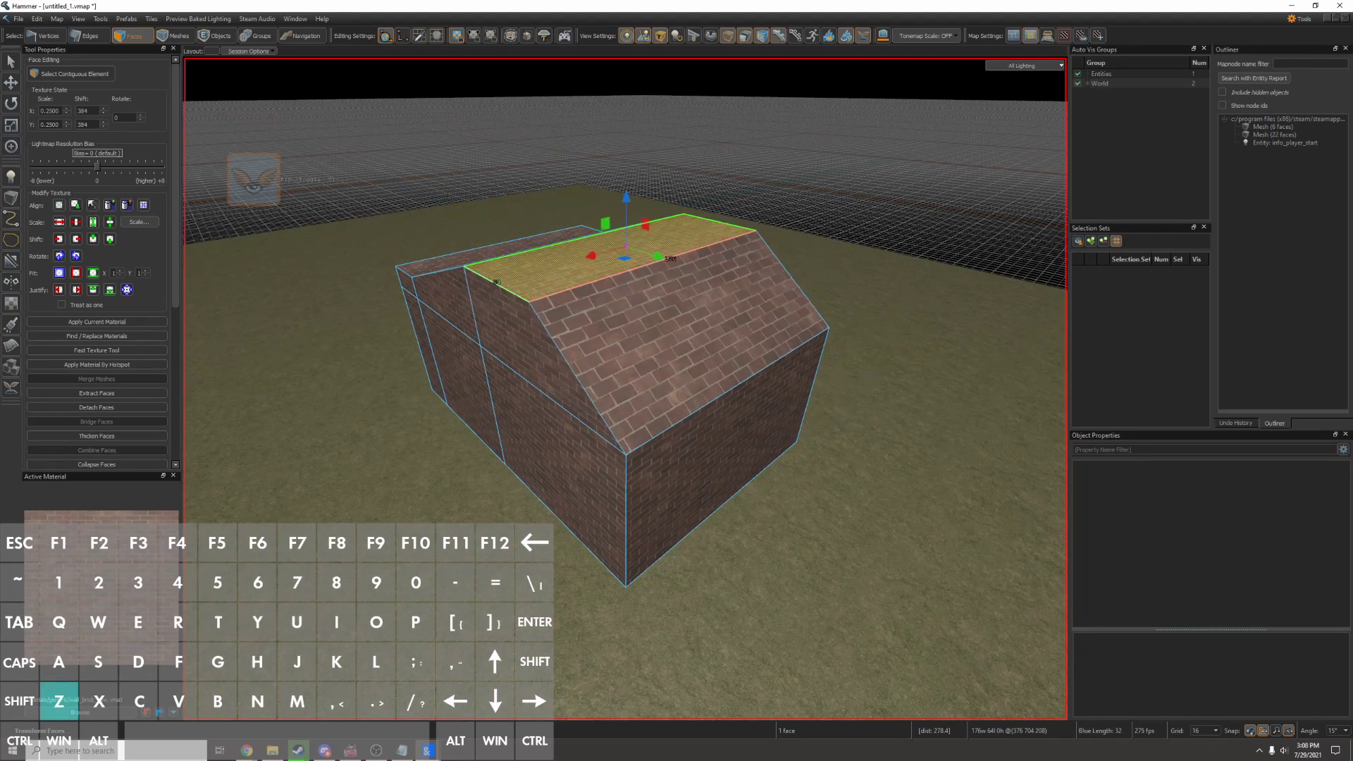
Extrude the lower middle face of the block's side 160 units outward as a side wing, and clear the selection.
click(647, 325)
shift+drag(610, 392, 451, 461)
key(z)
key(a)
key(d)
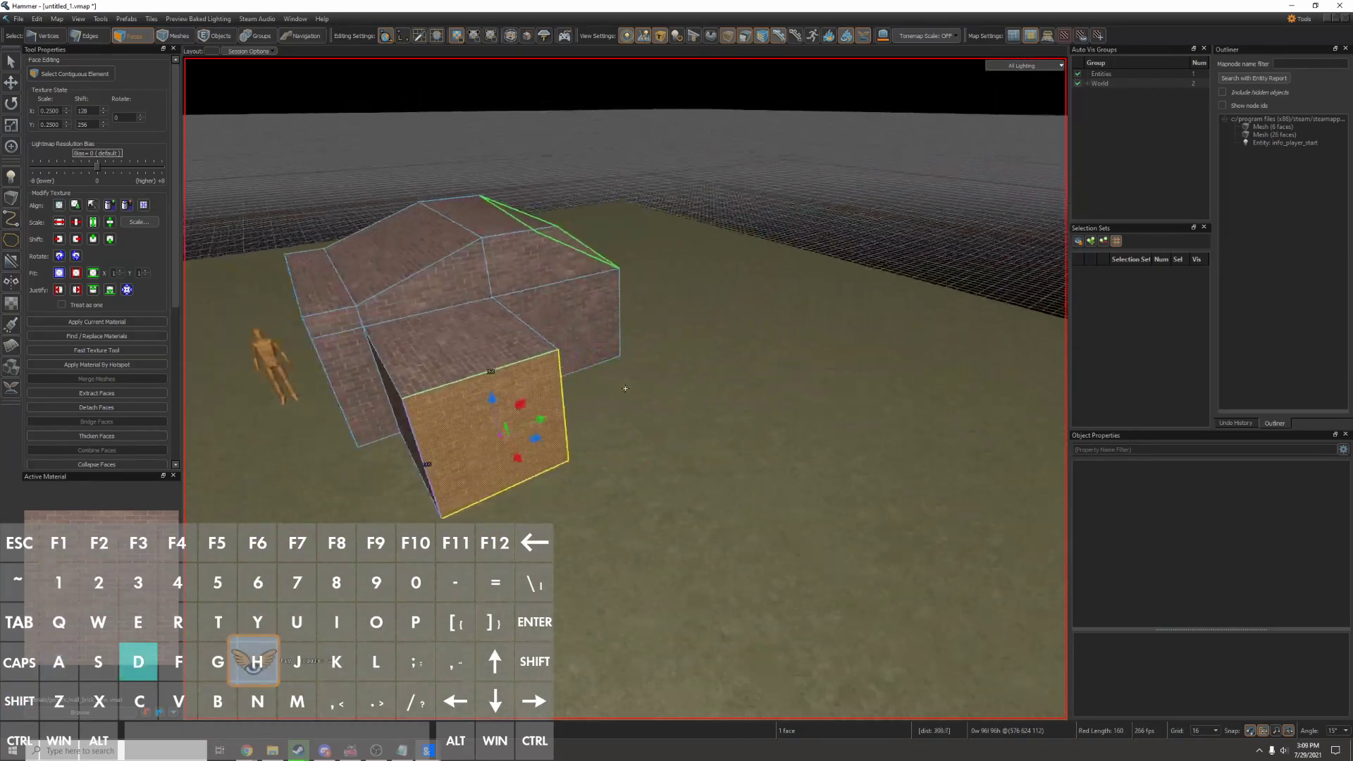
key(z)
key(Escape)
key(Escape)
Place a point light entity on the grass in front of the brick wall, beside the player start.
key(z)
key(a)
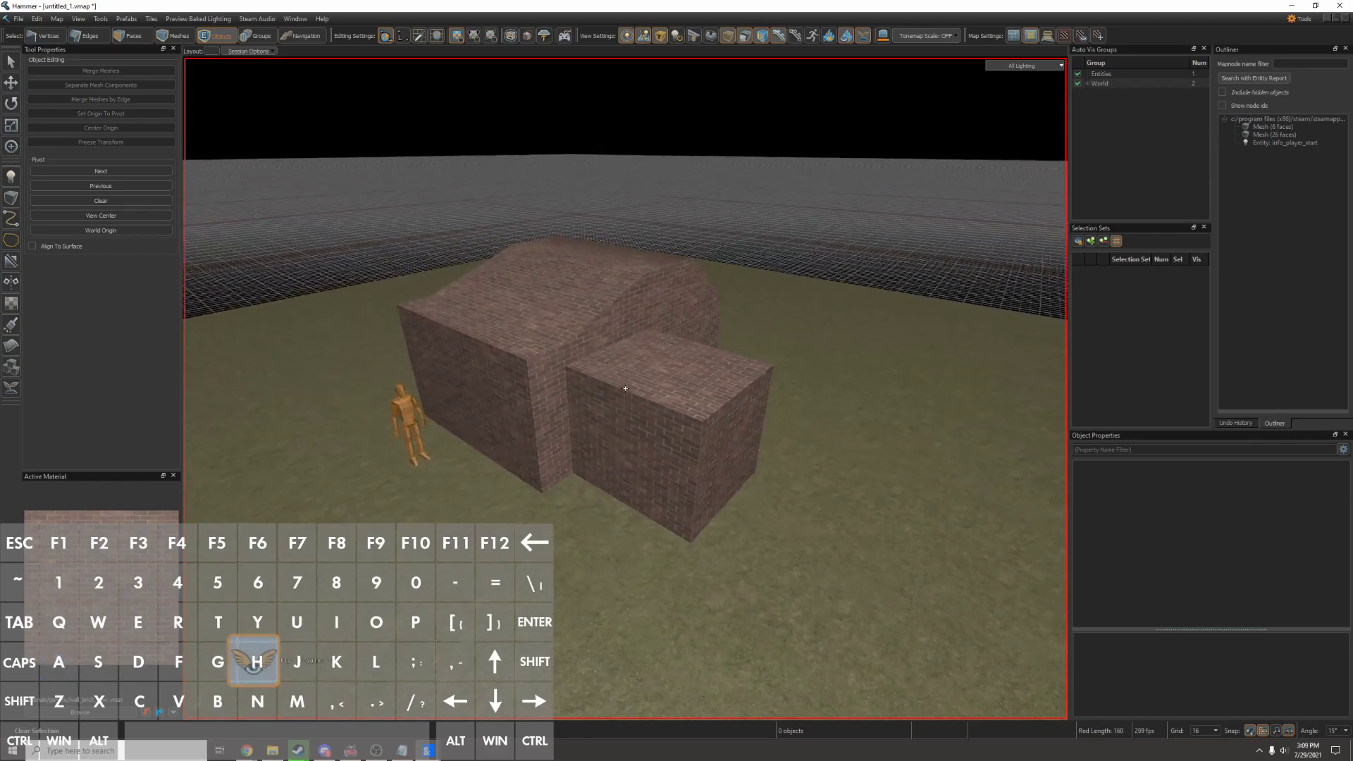
key(s)
key(w)
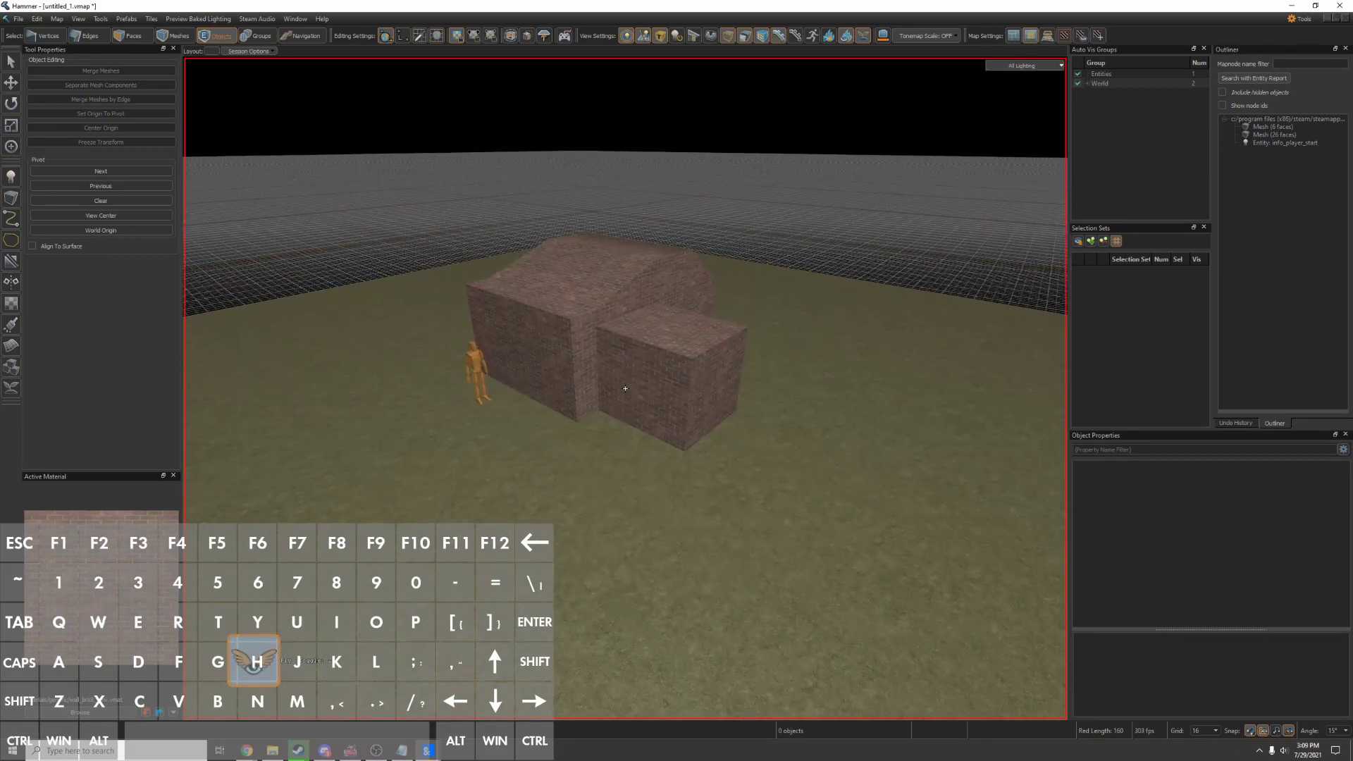
key(z)
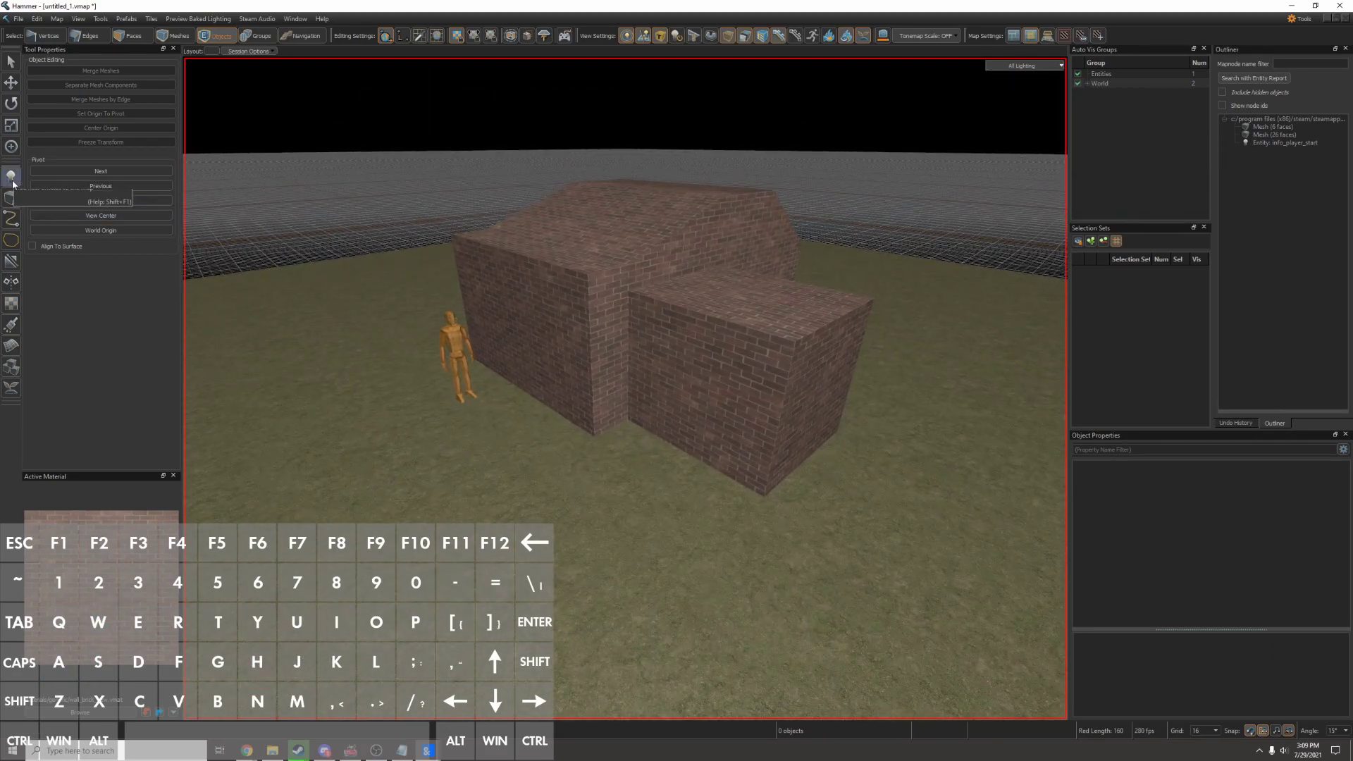
key(shift+e)
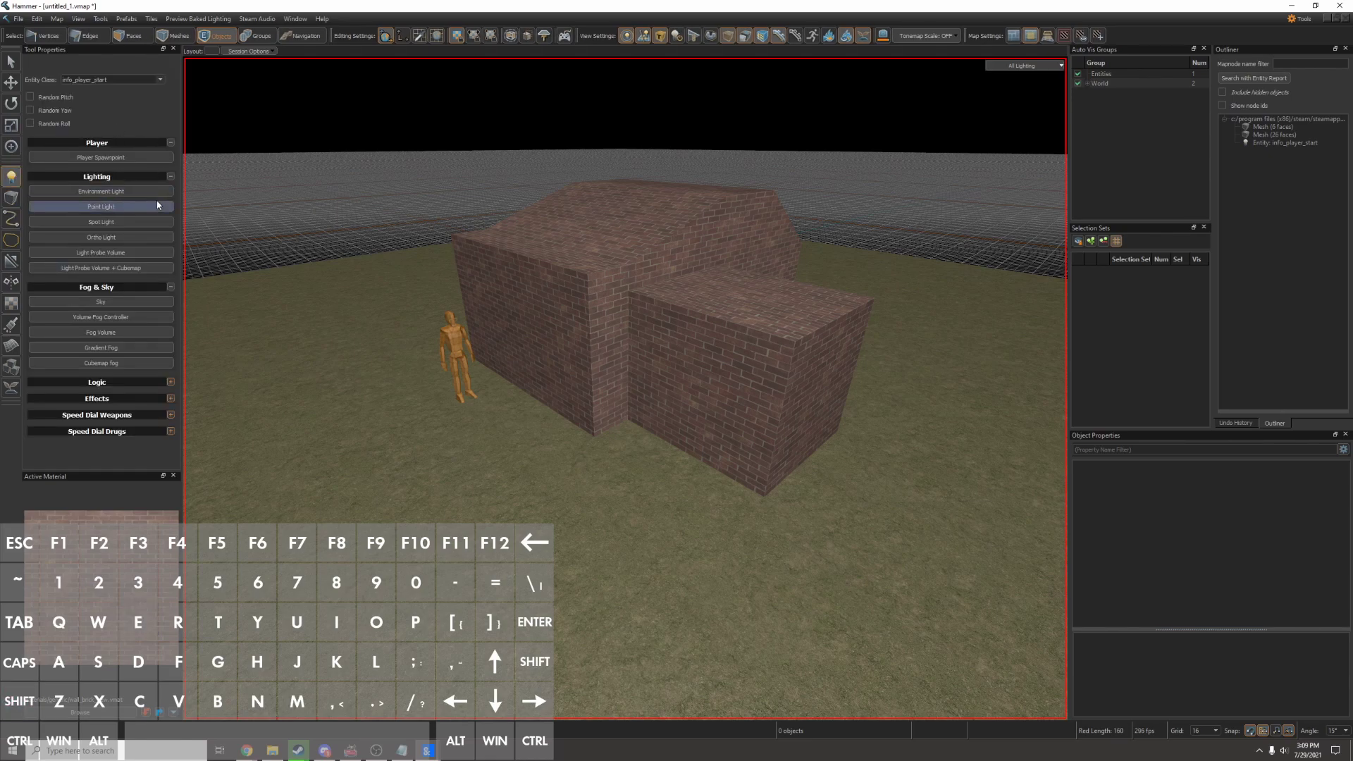
click(158, 205)
click(467, 453)
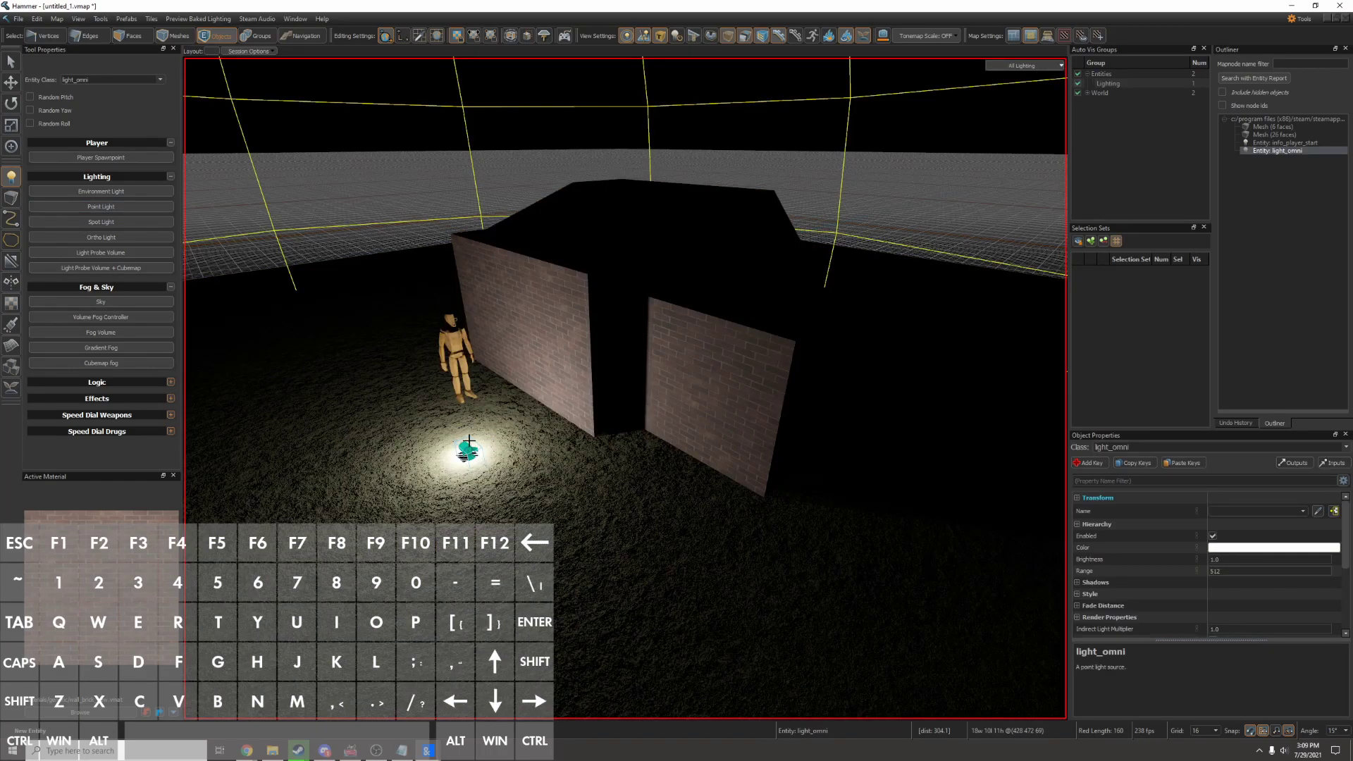
Place a spot light entity on the grass beyond the outer end of the block's side wing.
click(136, 223)
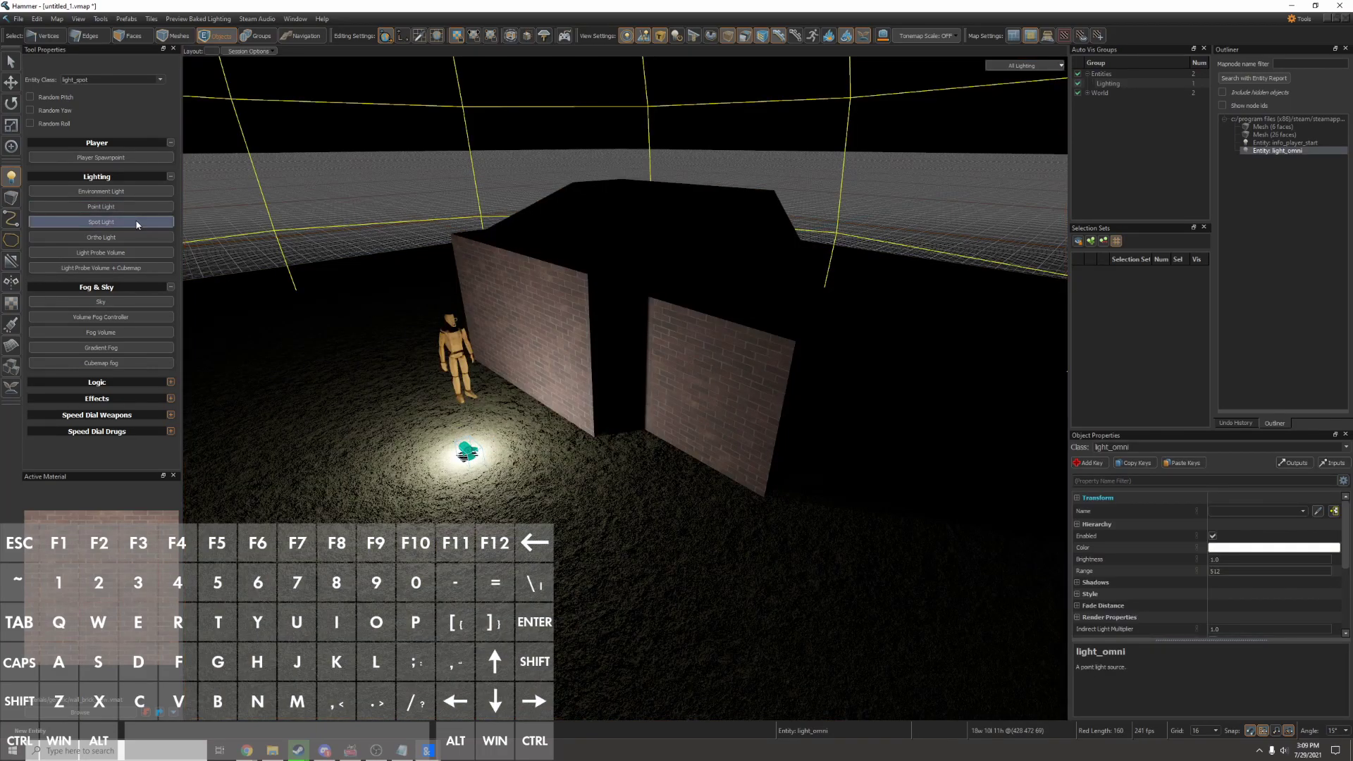
click(915, 502)
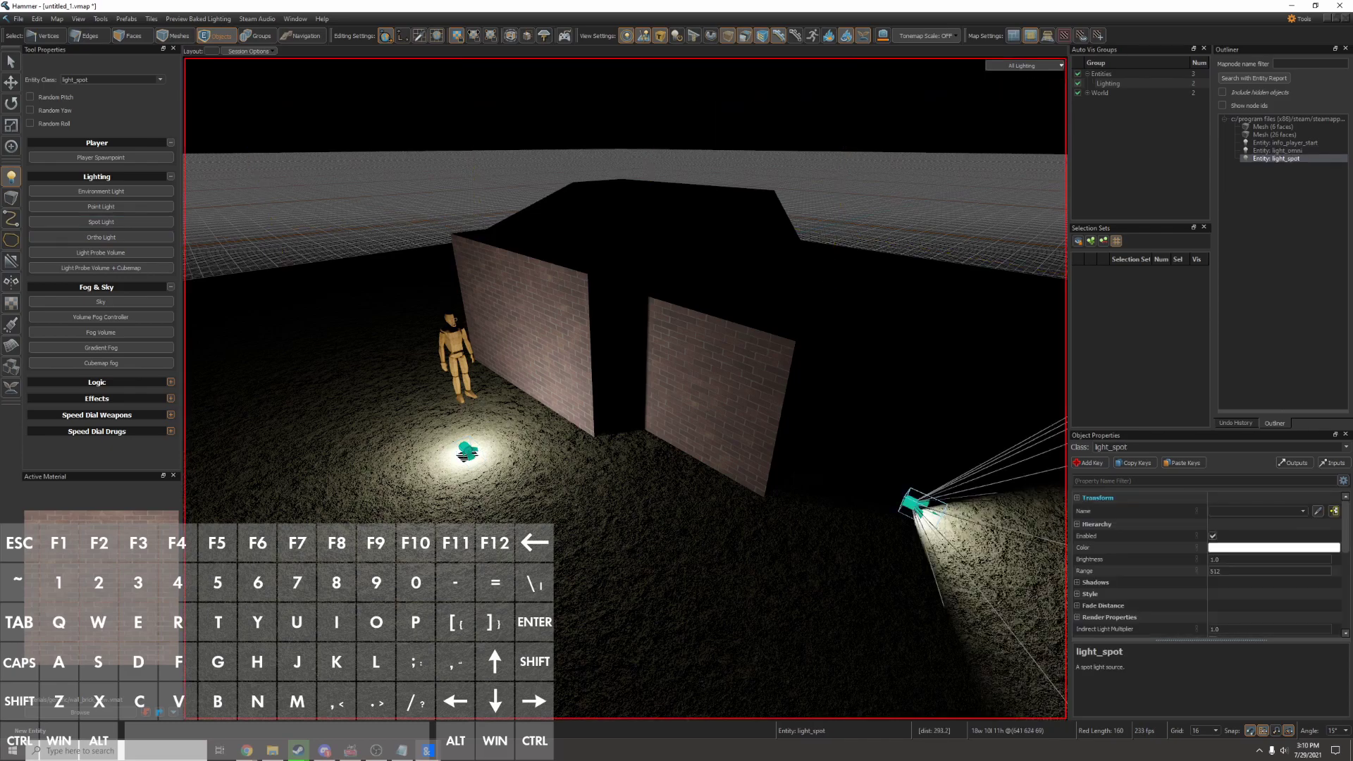
right_drag(626, 389, 626, 389)
key(s)
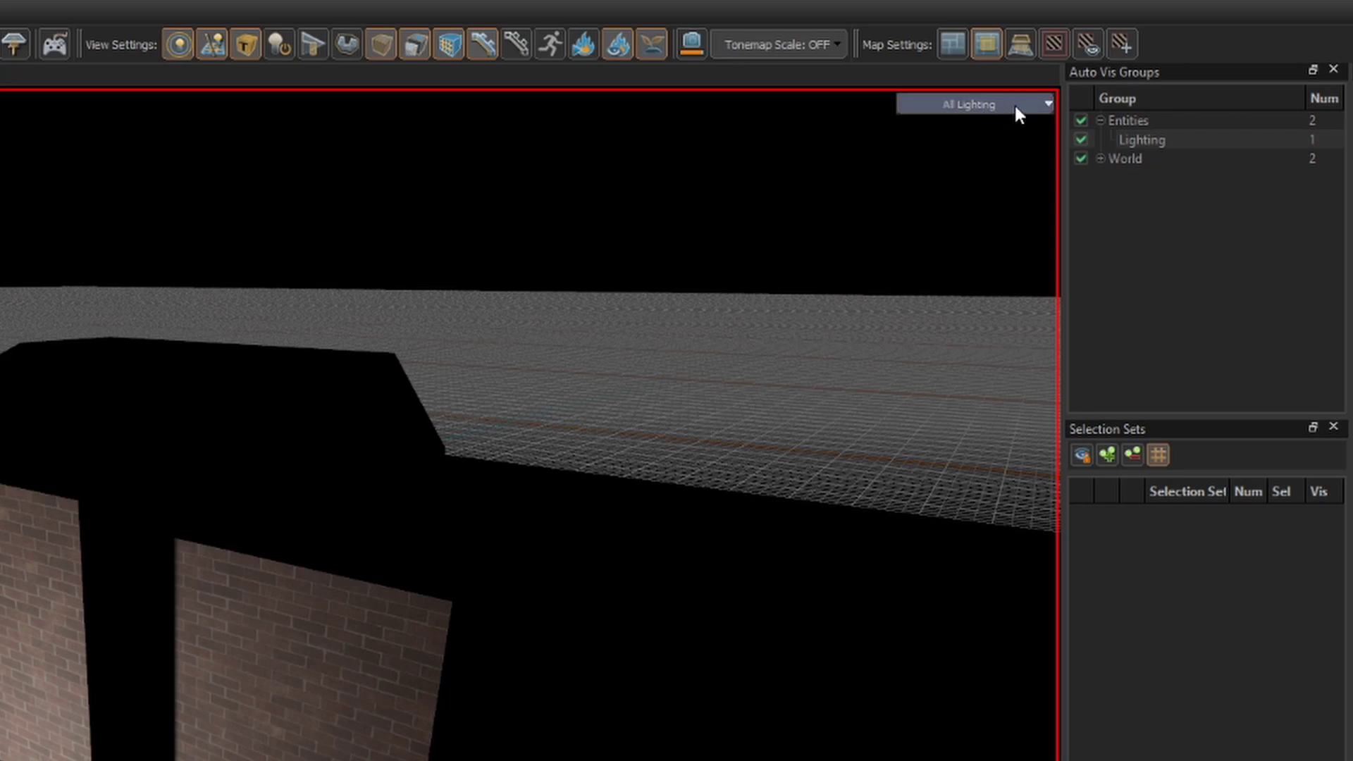
Compare the viewport's Fullbright and All Lighting display modes, ending on All Lighting.
scroll(1015, 107, up, 1)
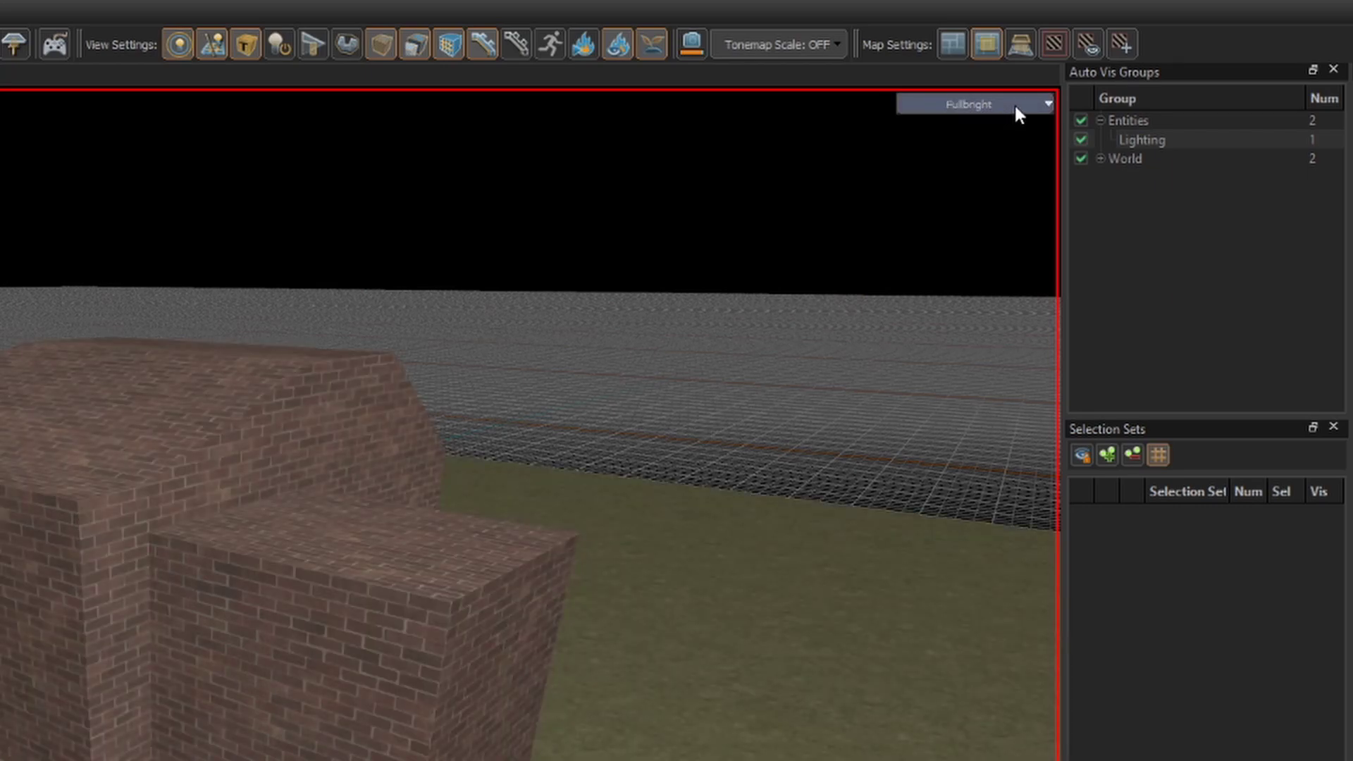
scroll(1013, 103, down, 1)
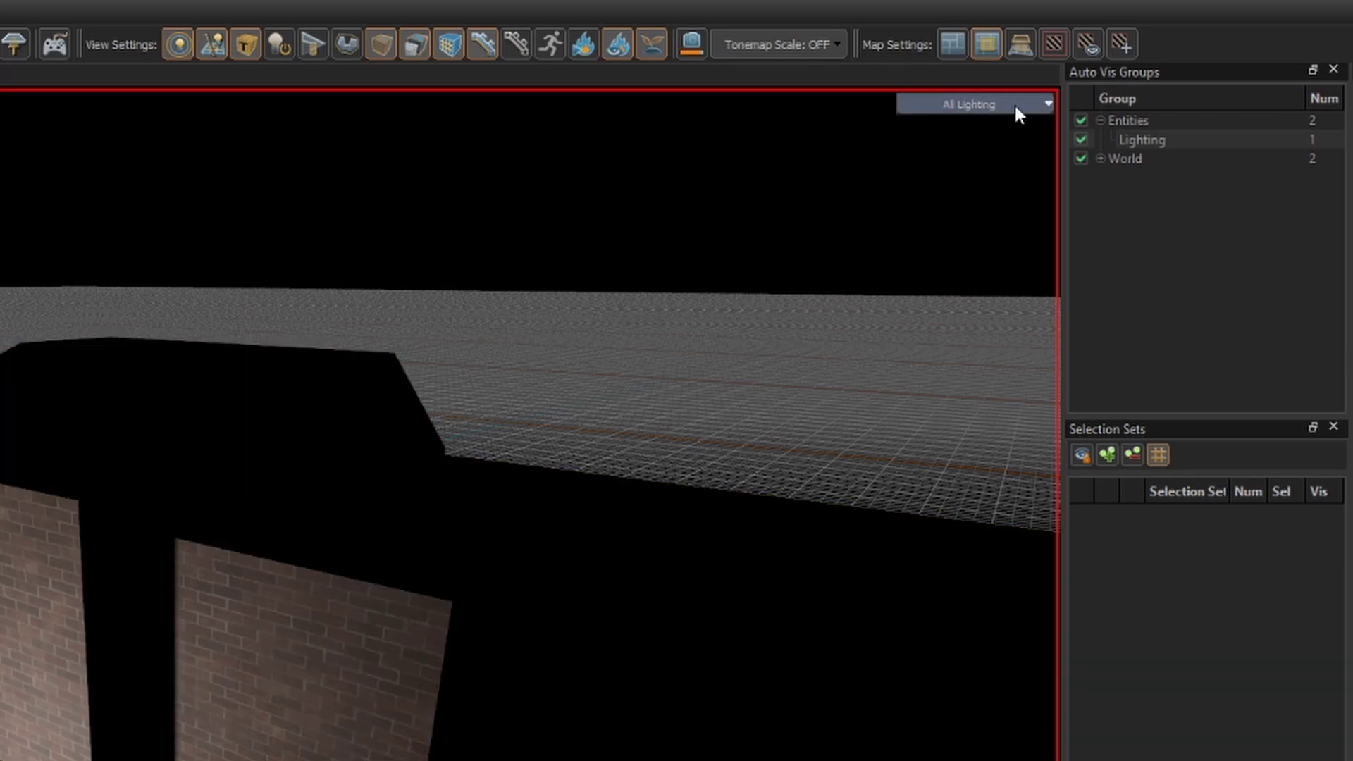
scroll(1013, 103, up, 1)
scroll(1013, 103, down, 1)
click(1008, 105)
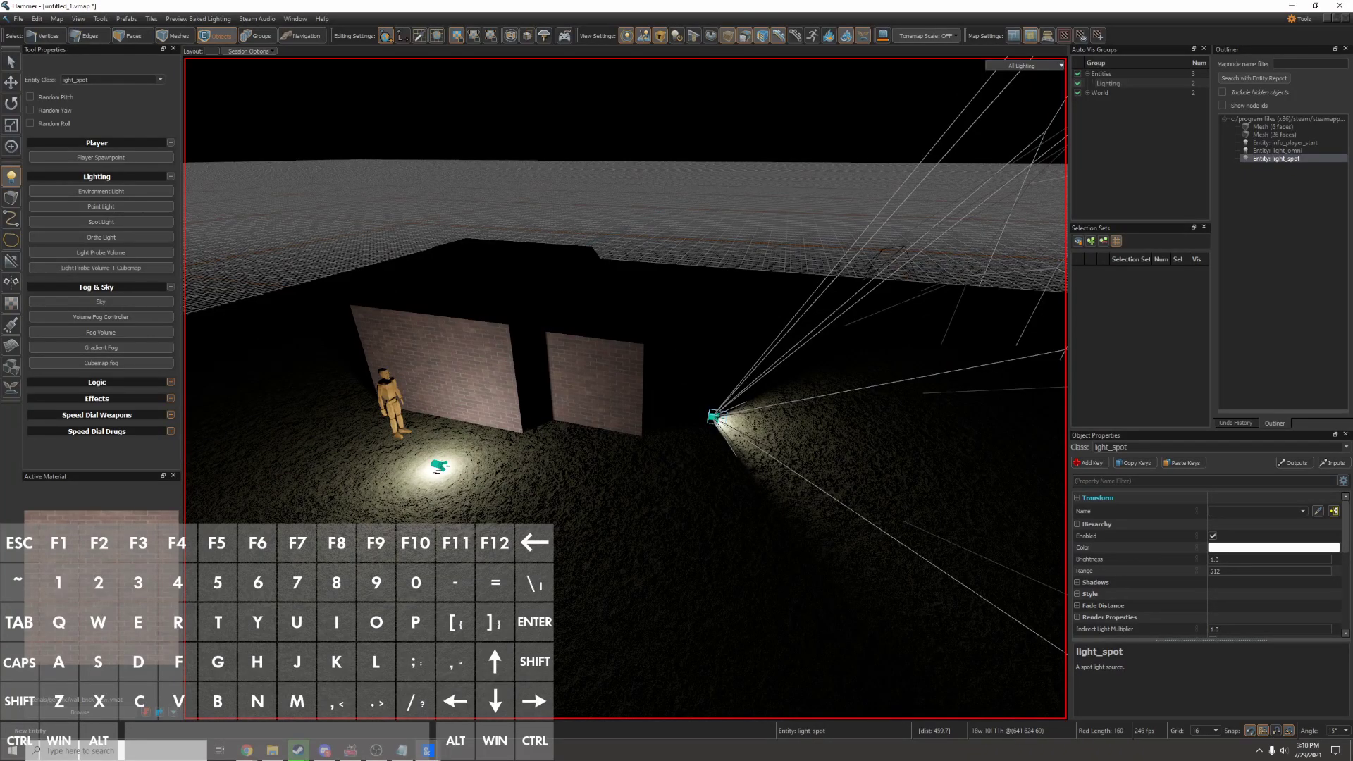
Raise the spot light above the ground and rotate it to shine down beside the side wing's end wall.
key(w)
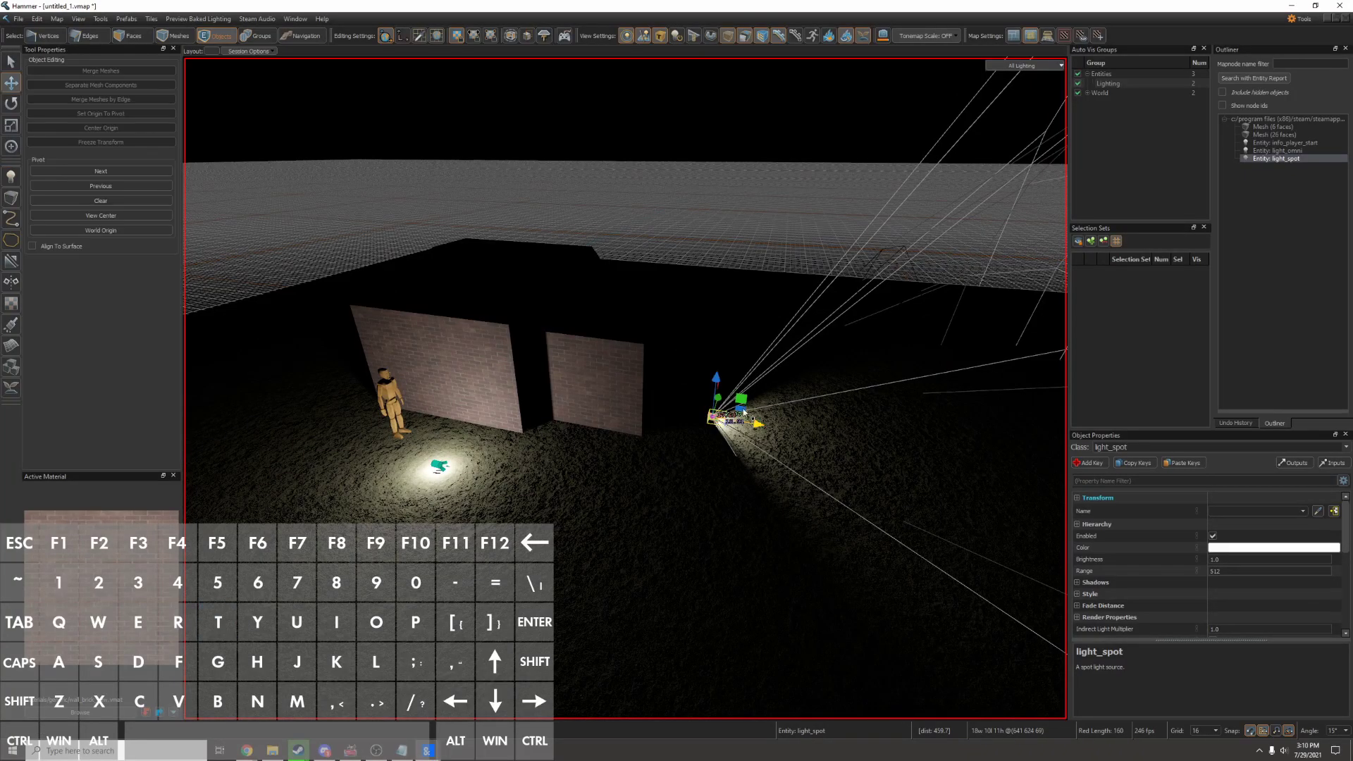
drag(722, 423, 743, 360)
key(e)
Select the point light and lift it off the ground in front of the brick wall.
click(438, 469)
key(w)
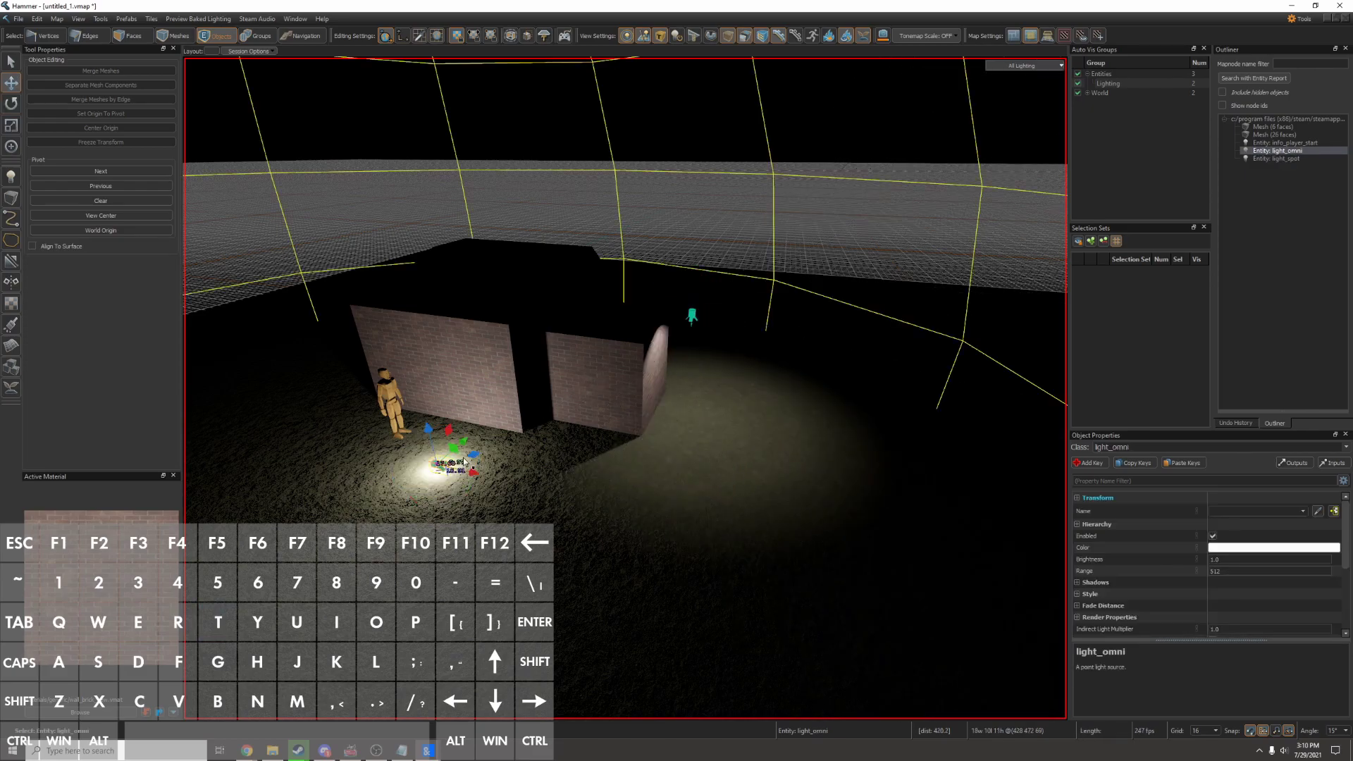
drag(435, 433, 485, 382)
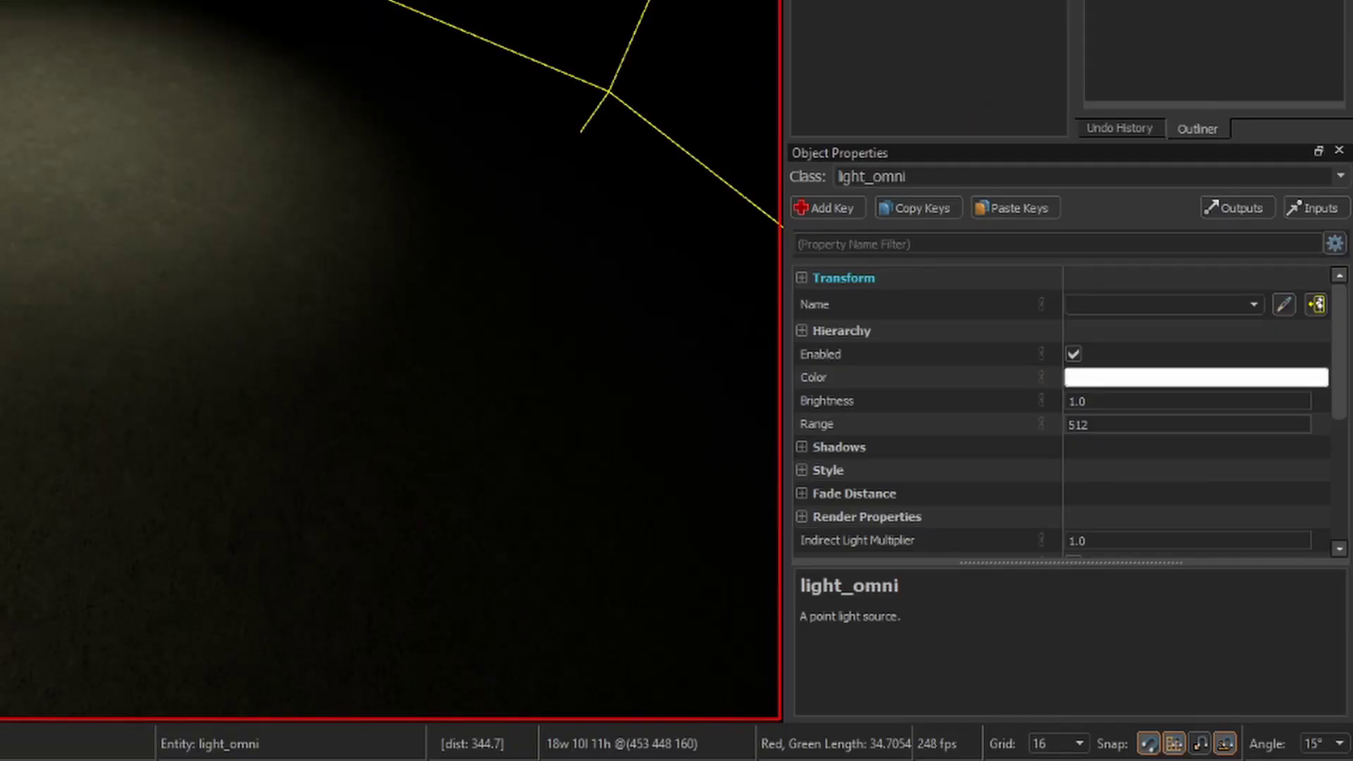
Set the point light's brightness to 0.1.
click(1110, 401)
text(.1)
key(Return)
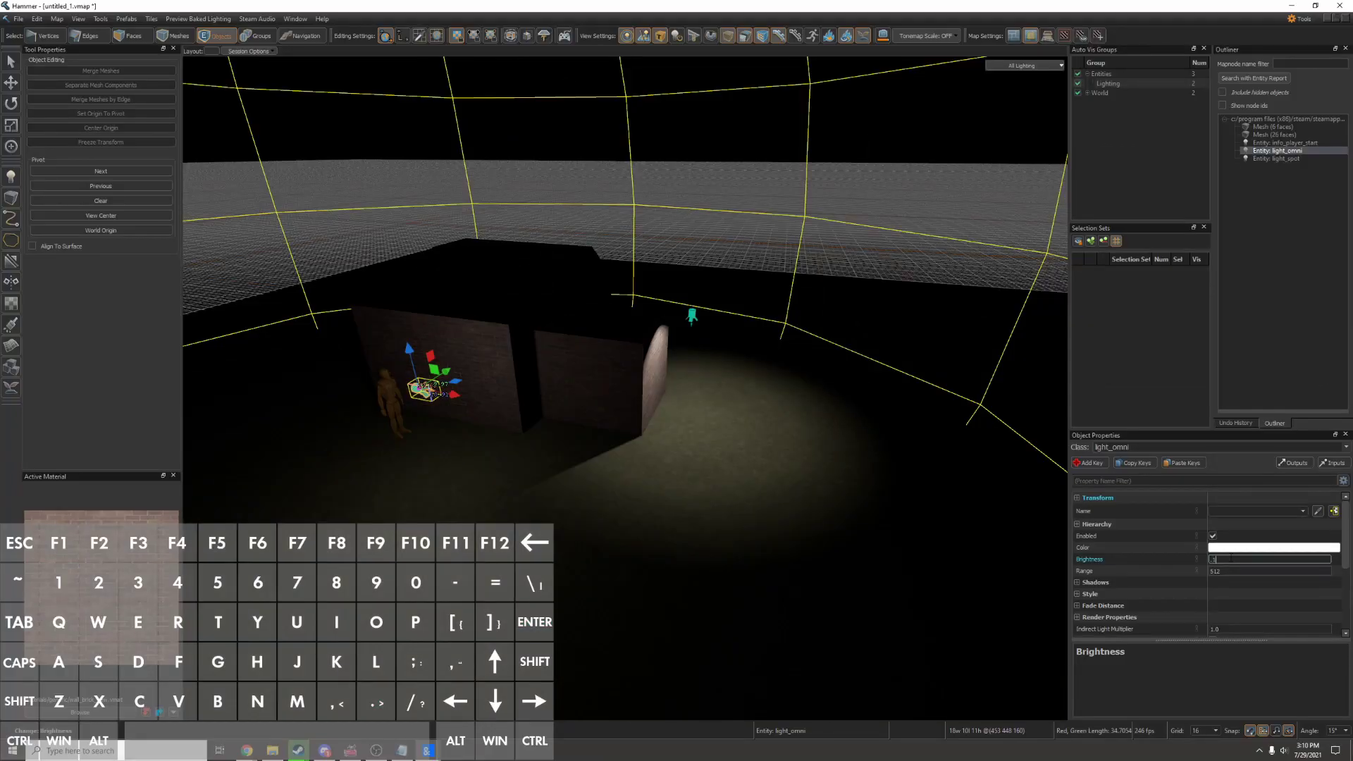
Change the point light's color to bright blue and set its brightness to 1.0.
click(1230, 547)
click(1005, 395)
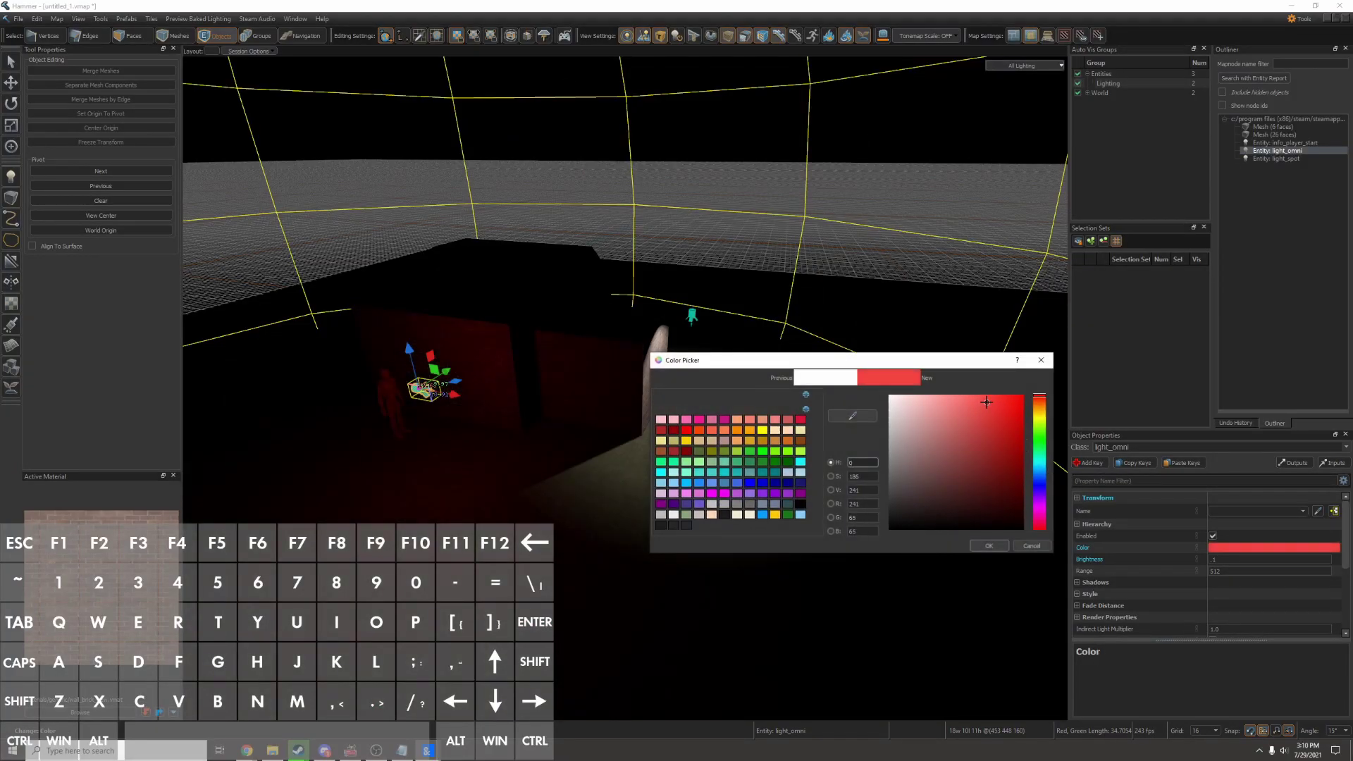
drag(1040, 427, 1039, 473)
click(1003, 548)
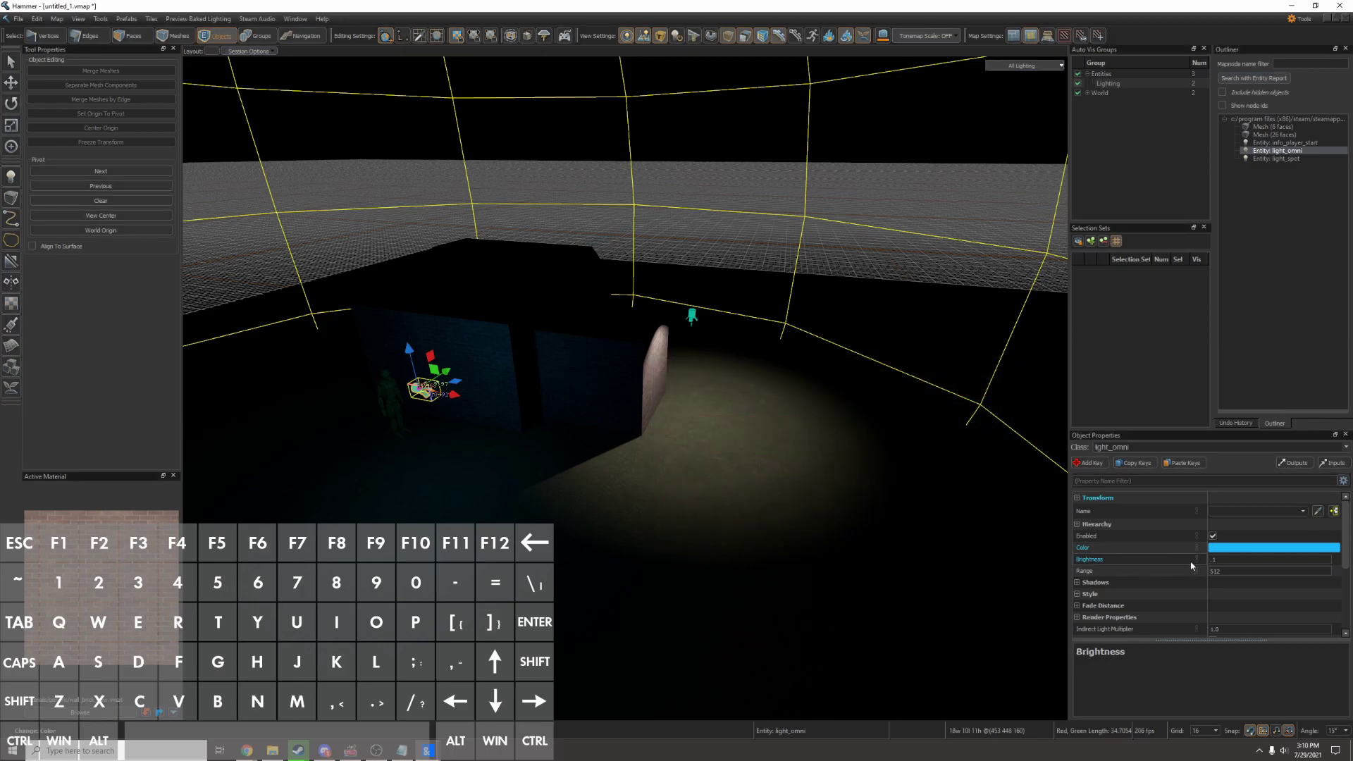
double_click(1223, 559)
text(1.0)
key(Return)
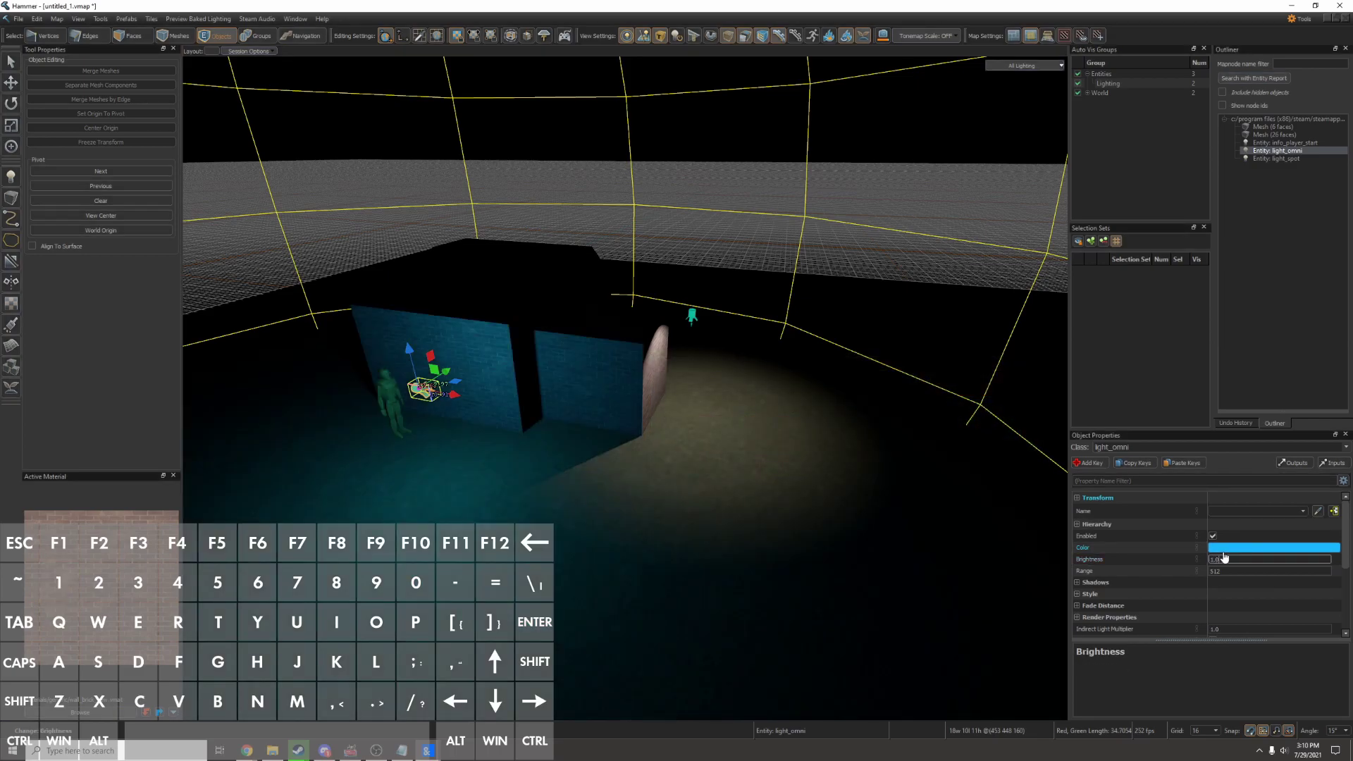
Clear the selection and examine how the point and spot lights illuminate the block and ground.
key(w)
mouse_move(764, 419)
right_down()
mouse_move(626, 387)
mouse_move(765, 419)
right_up()
key(s)
key(a)
click(765, 279)
right_drag(764, 279, 625, 389)
key(s)
key(a)
key(z)
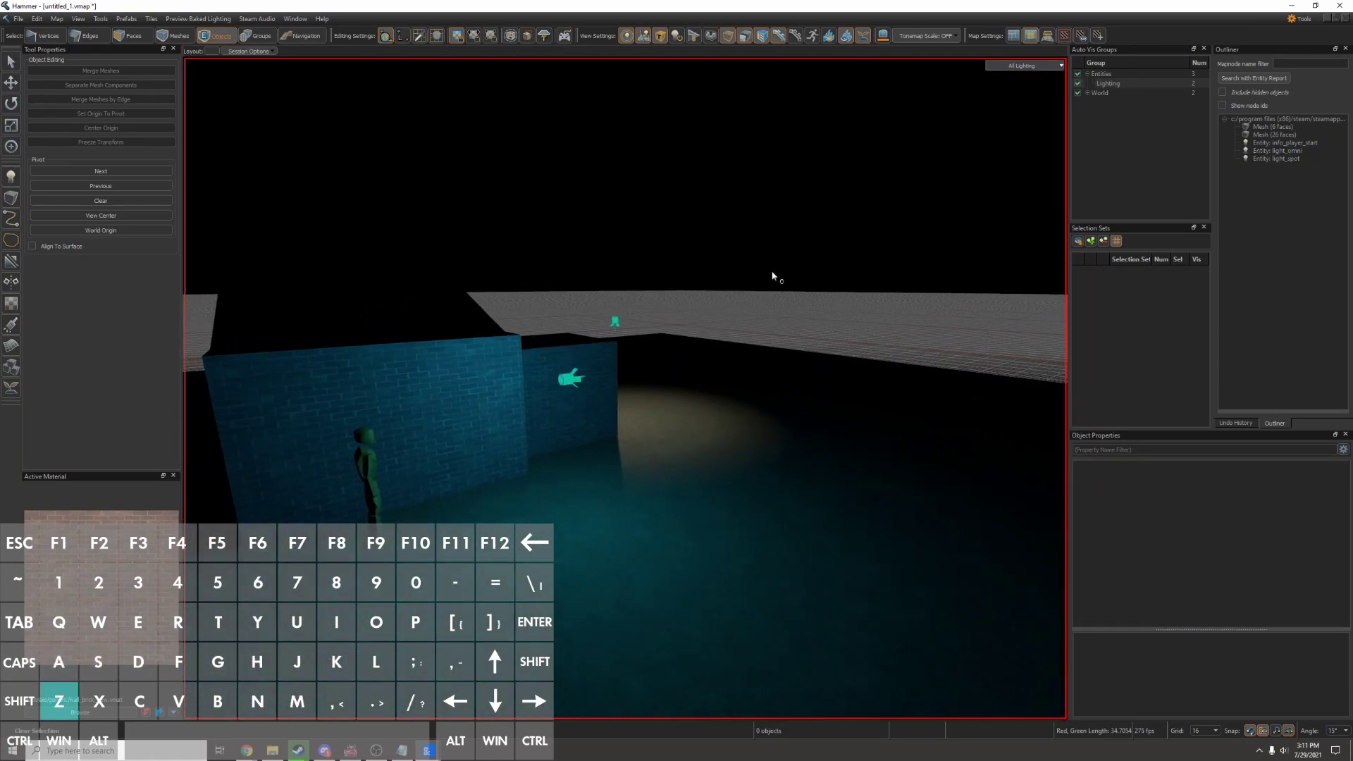
Place an environment light entity on the grass in front of the side wing.
key(shift+e)
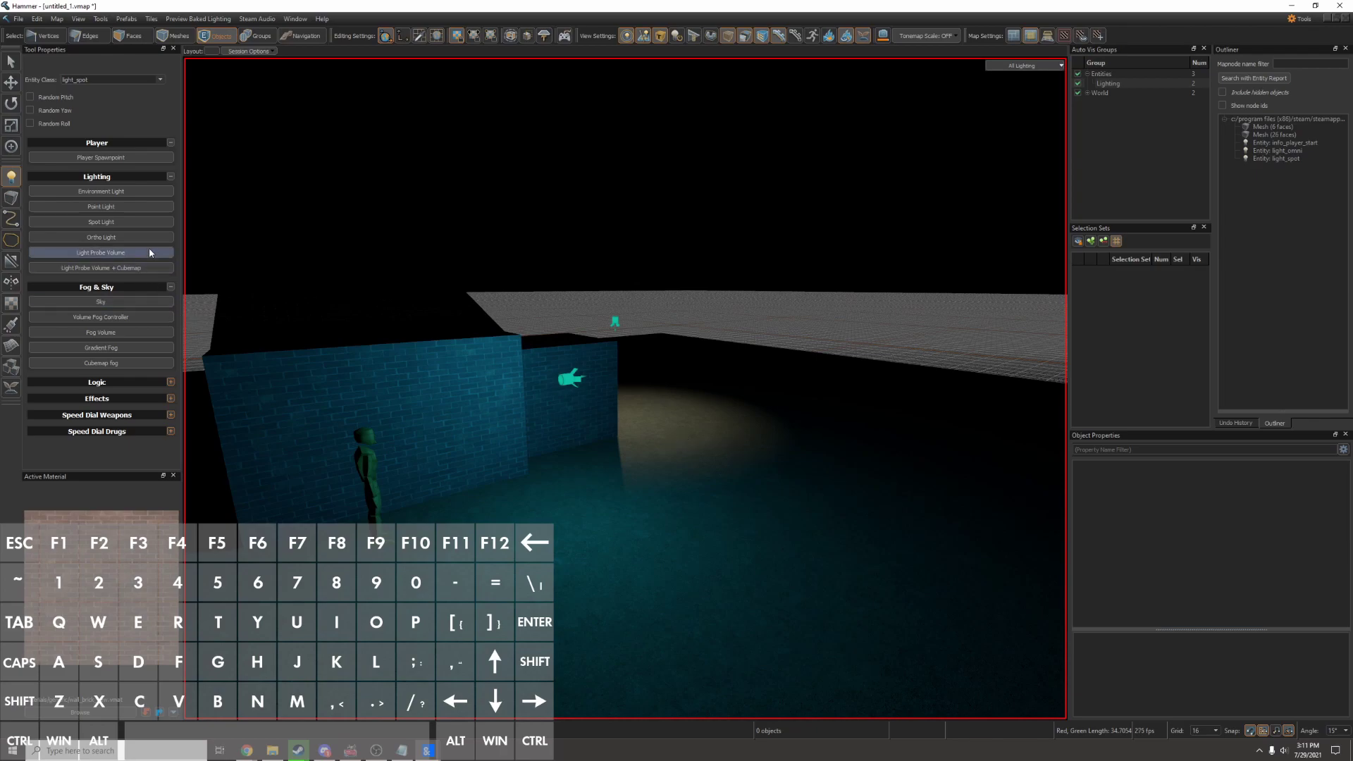
click(134, 191)
click(719, 467)
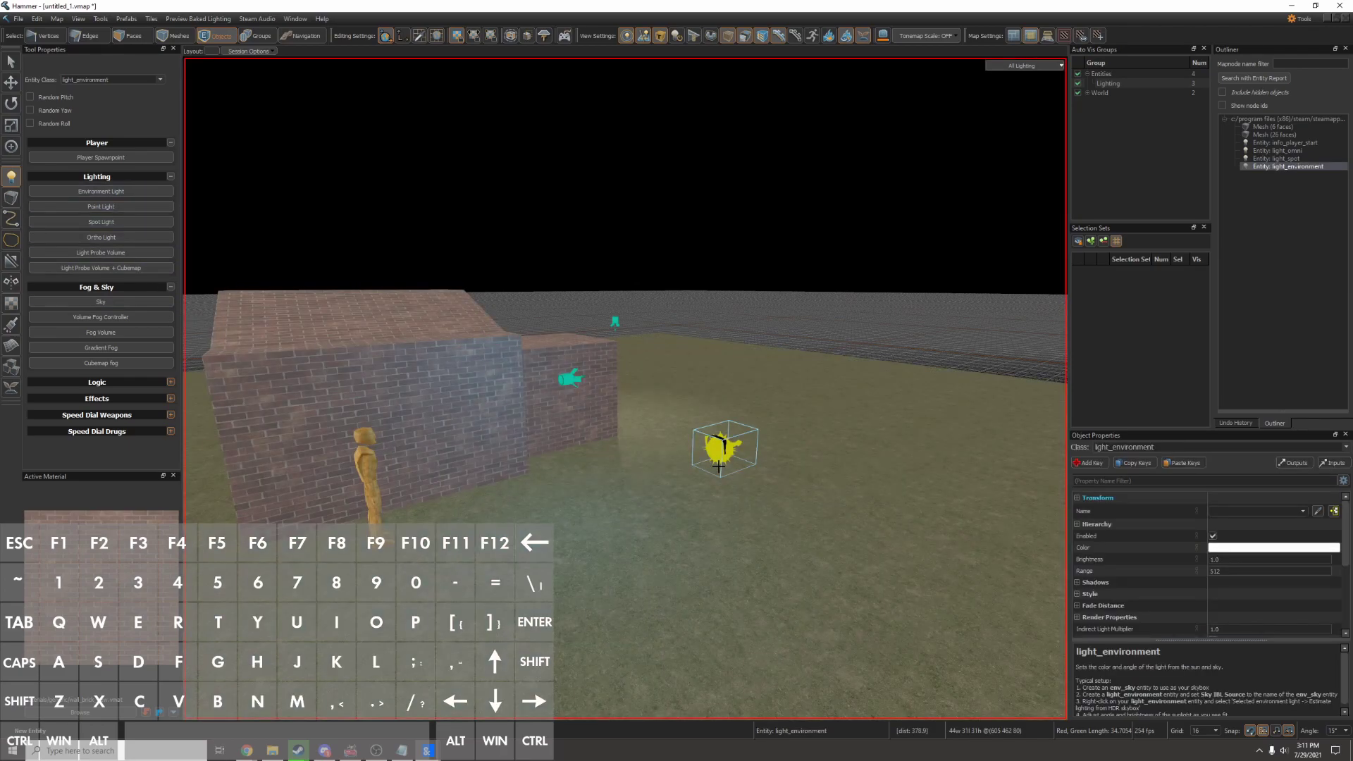
Rotate the environment light to angle the sunlight down across the block, and raise it above the ground.
key(h)
key(z)
key(t)
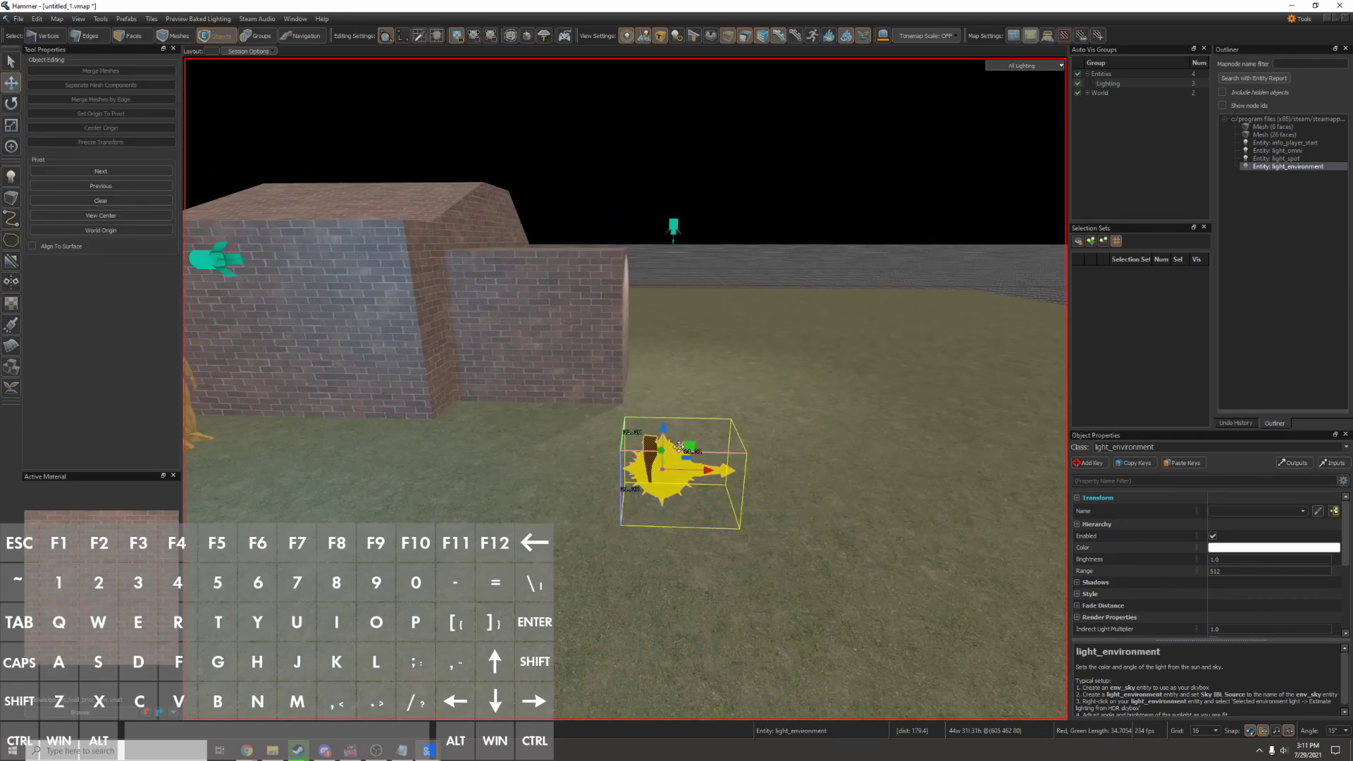
key(e)
drag(674, 477, 722, 445)
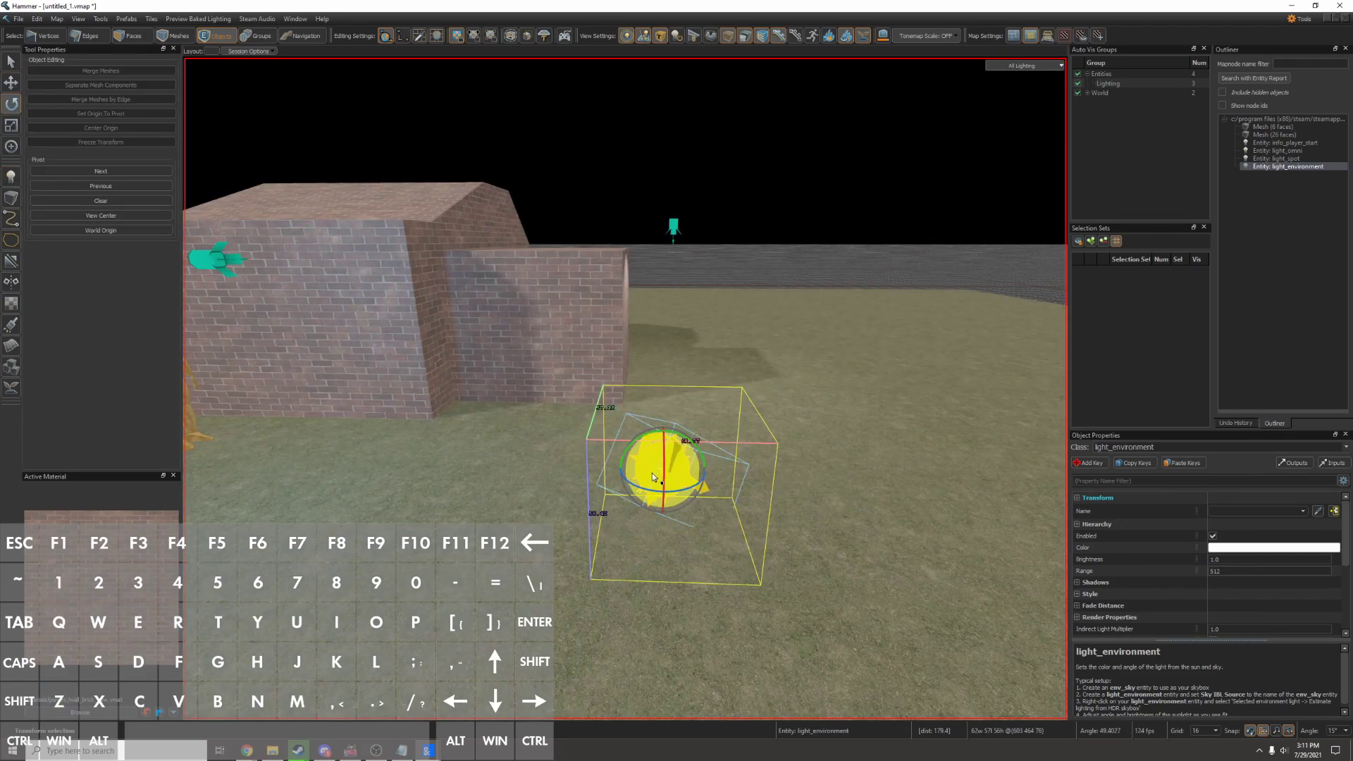
drag(653, 472, 686, 362)
key(t)
key(z)
key(s)
key(a)
key(w)
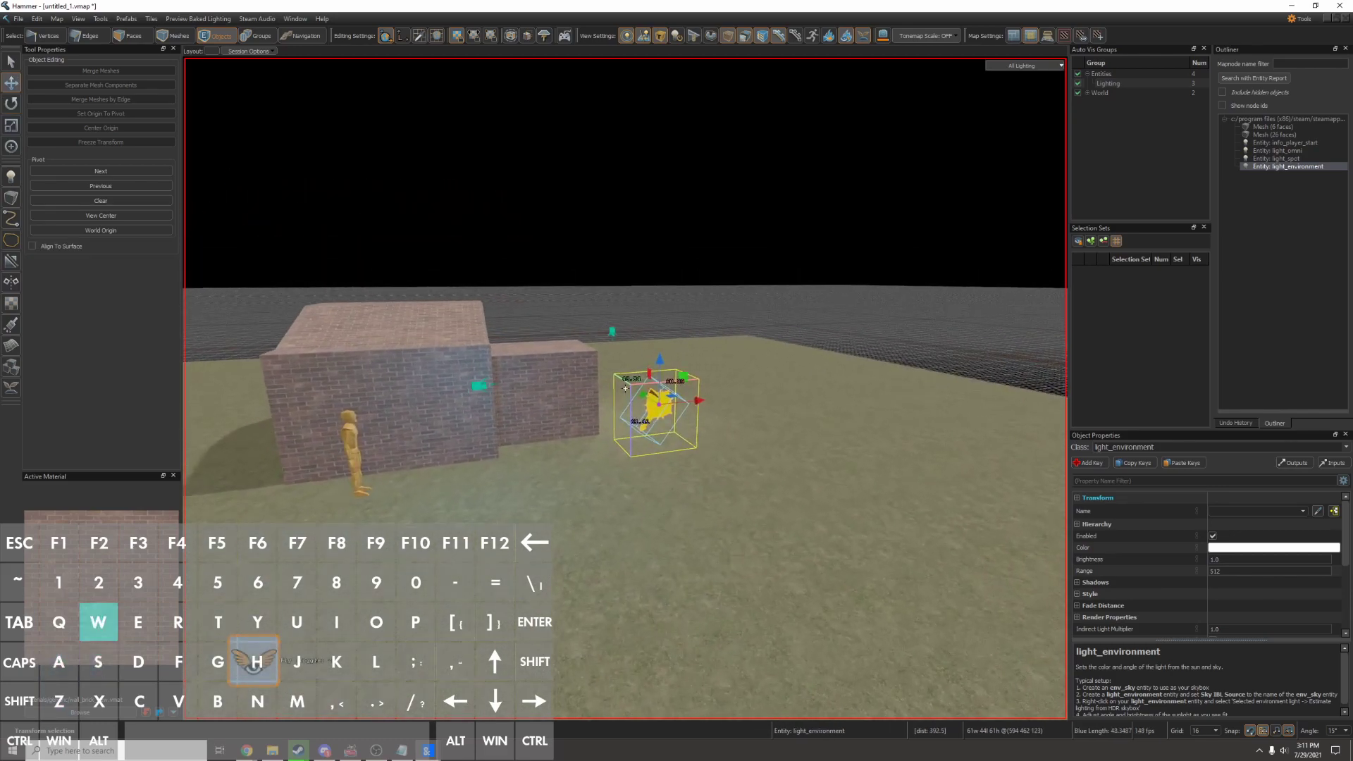
key(w)
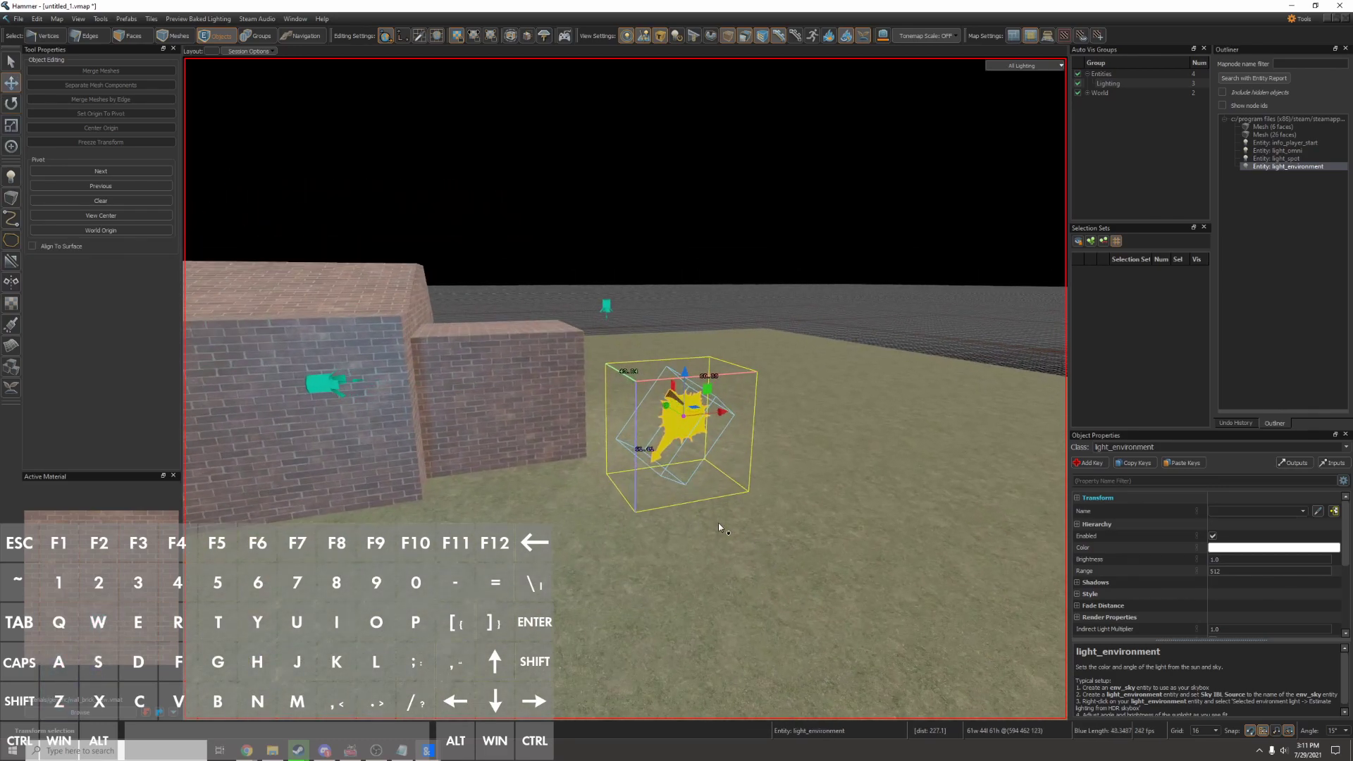
Place a Sky entity on the grass in front of the block and check the sky around the map.
key(q)
key(shift+e)
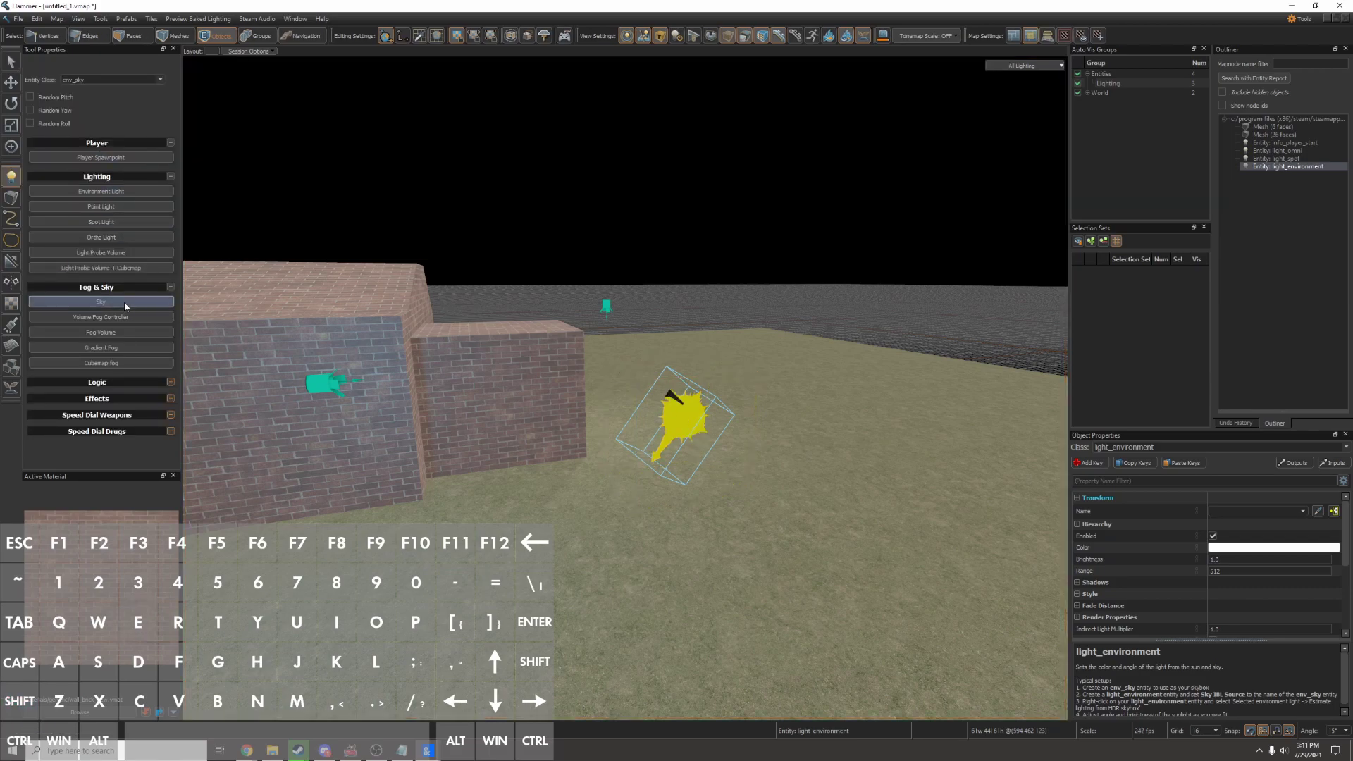
click(543, 552)
key(s)
key(d)
key(z)
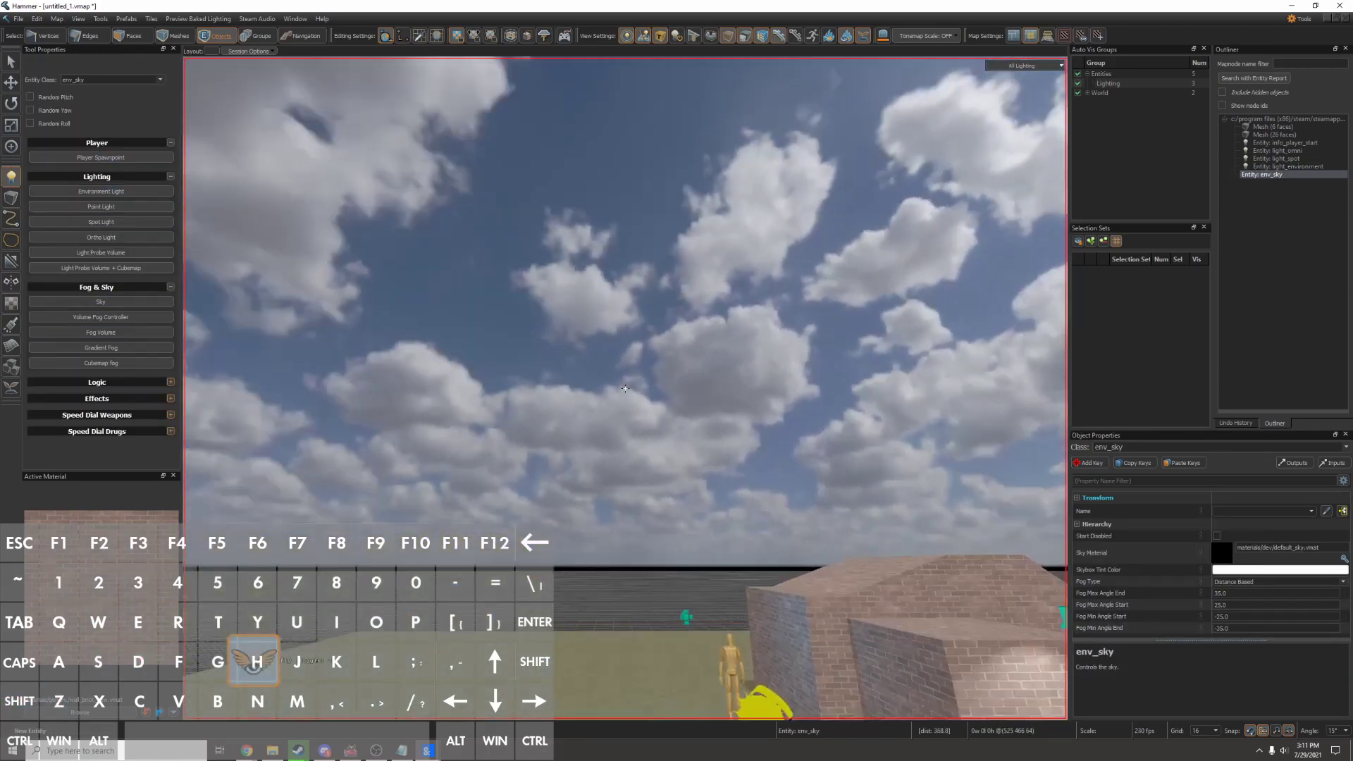
key(a)
key(z)
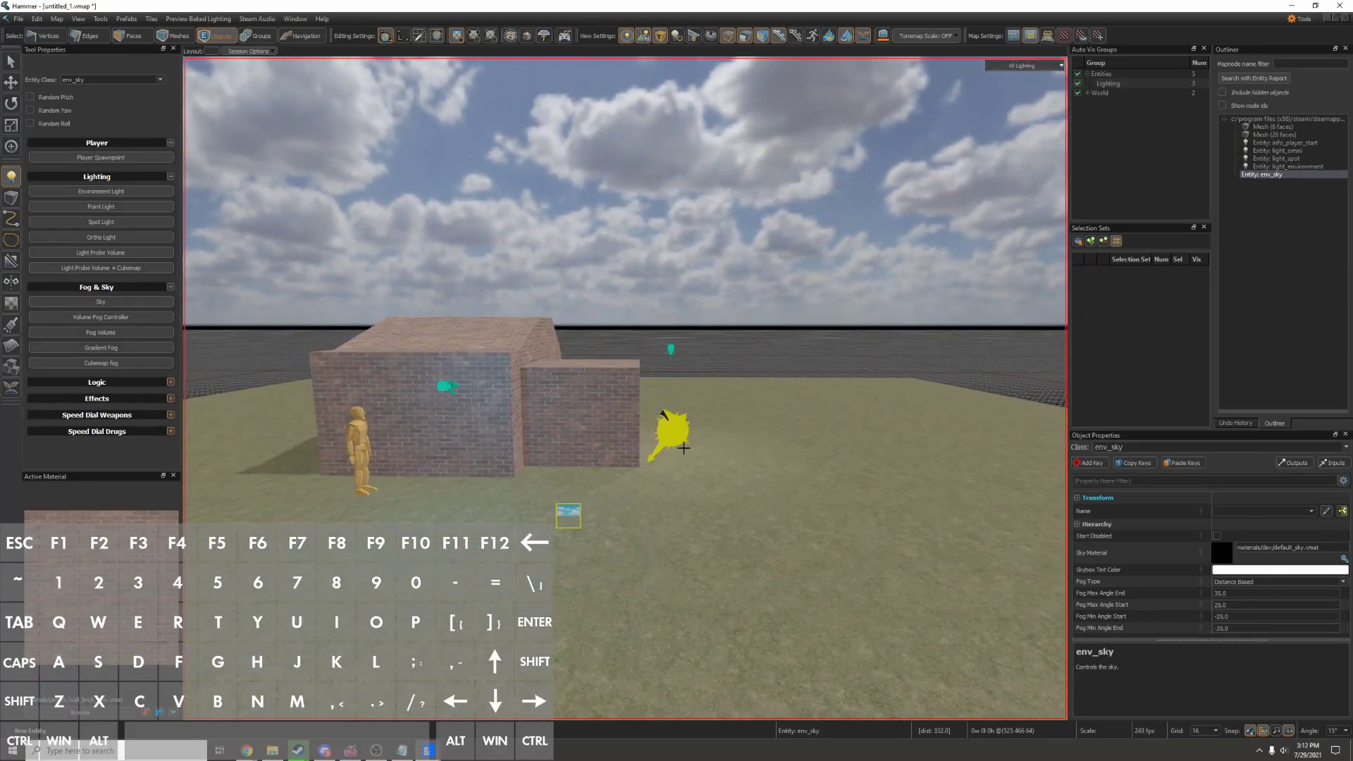
Raise the sky entity about 64 units and rotate it -105 degrees around its vertical axis.
key(shift+s)
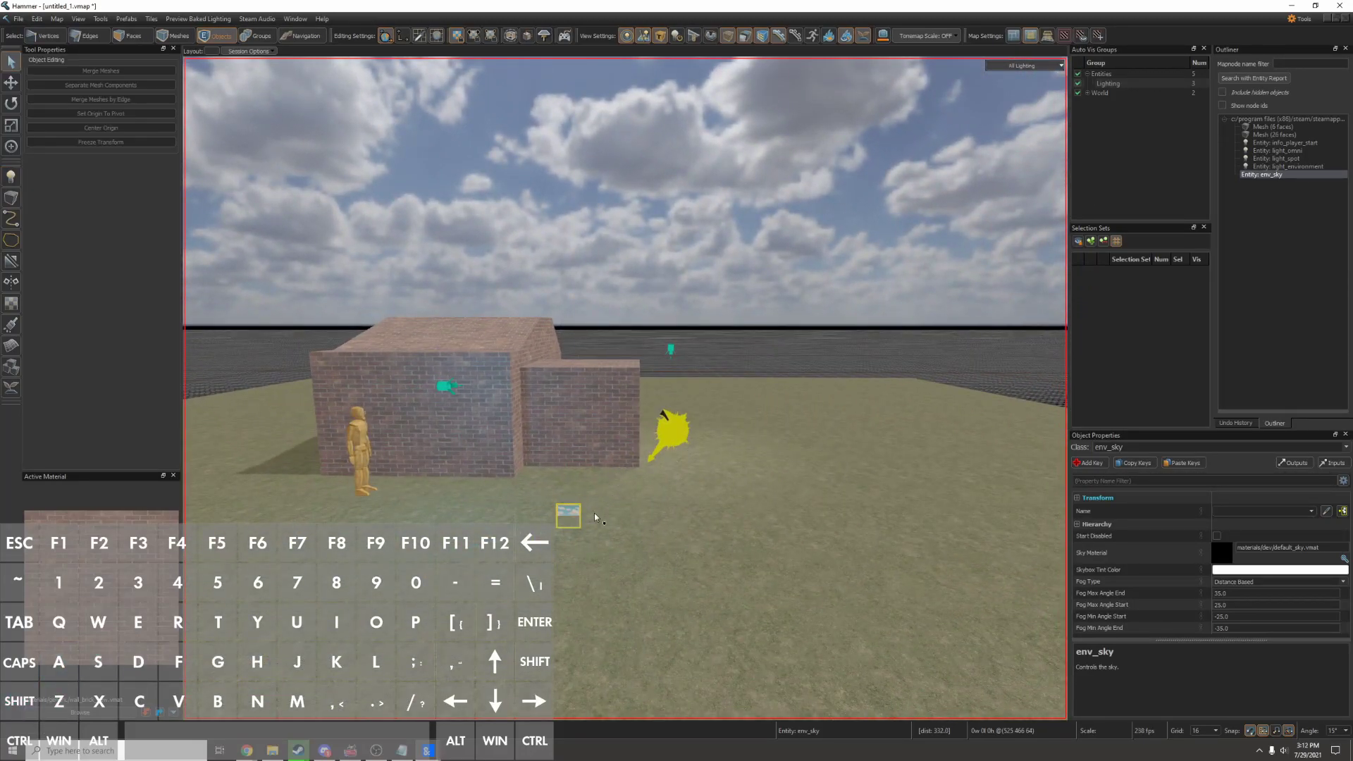
key(w)
drag(569, 520, 667, 451)
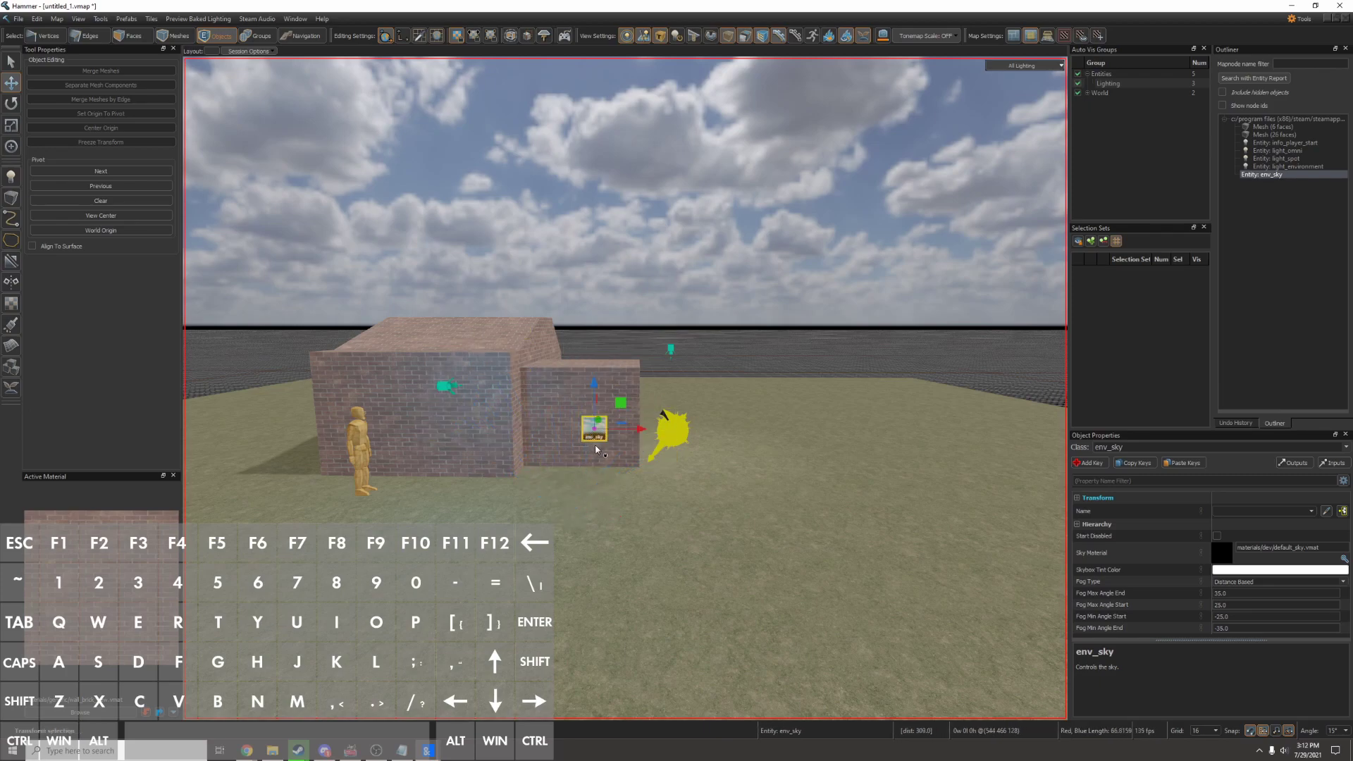
key(r)
drag(596, 443, 449, 432)
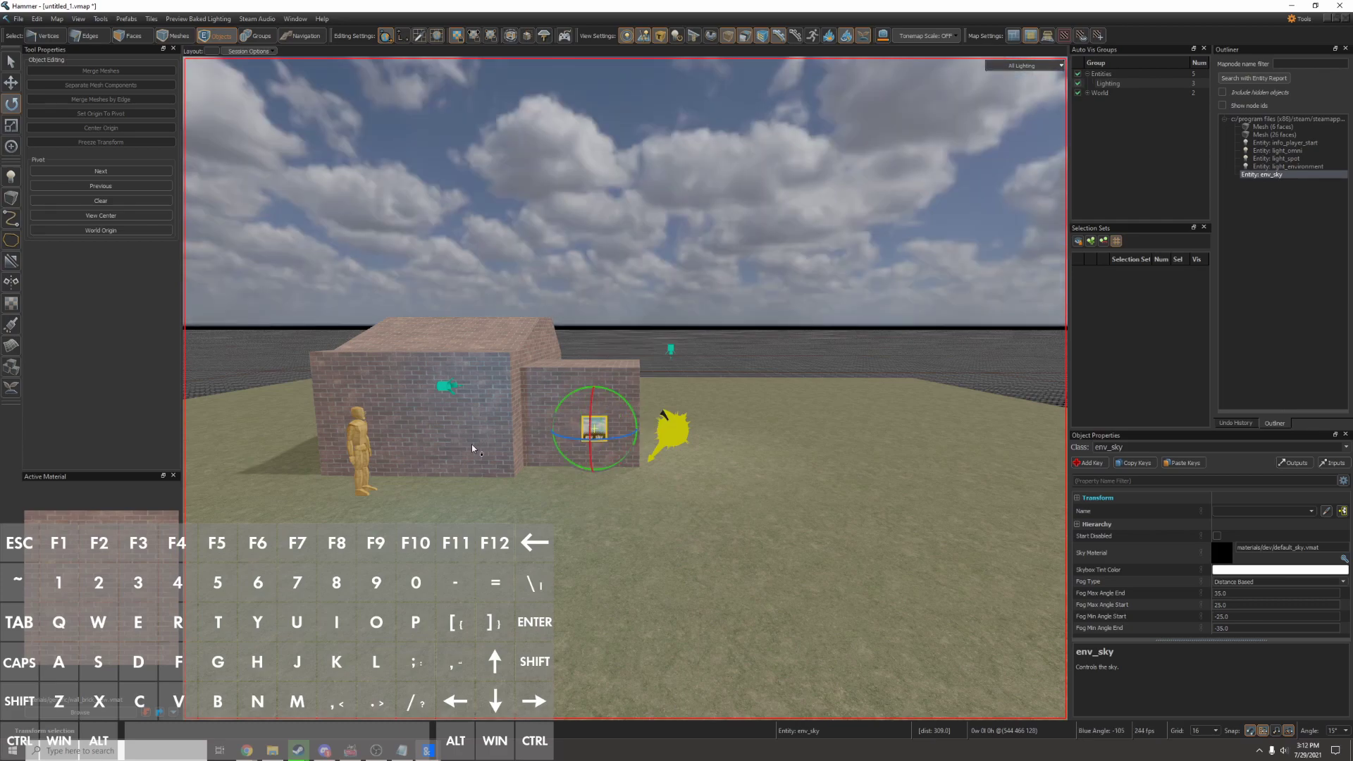
right_drag(599, 451, 637, 479)
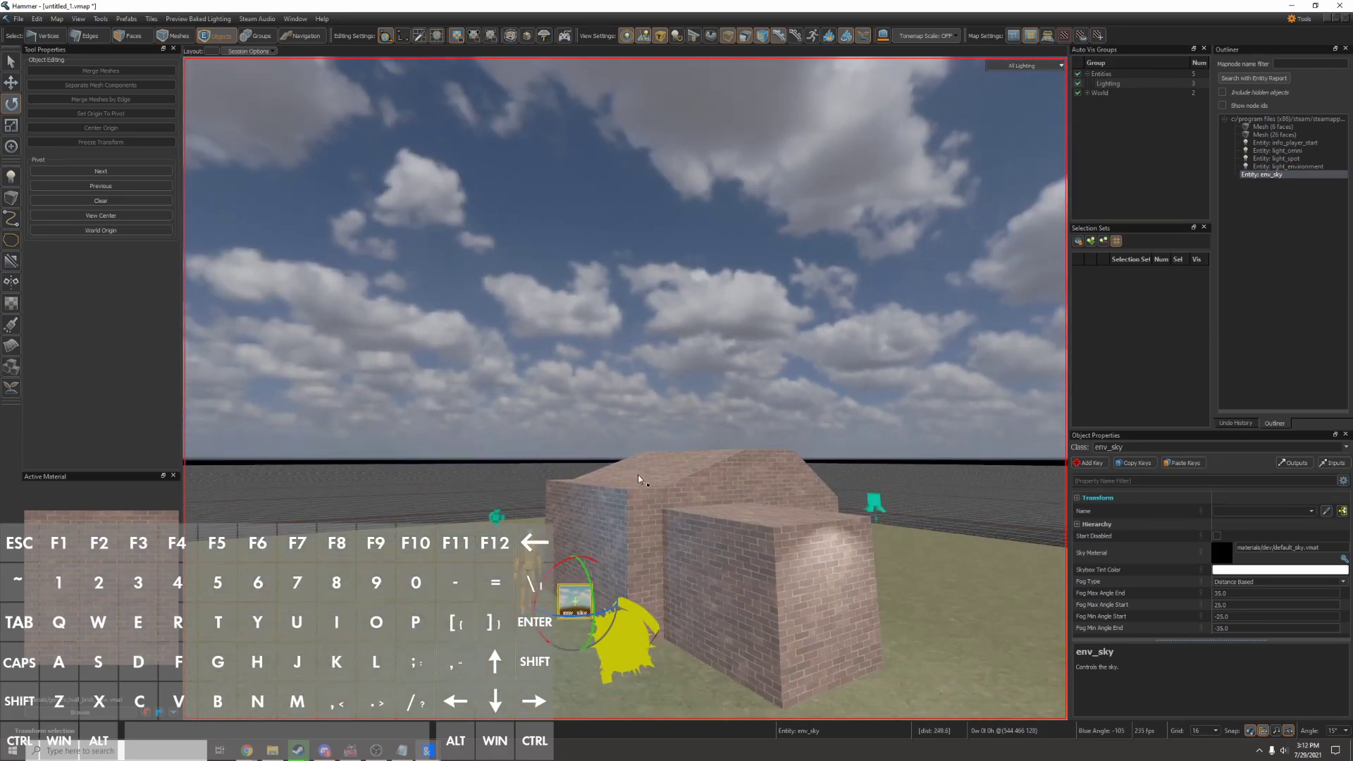
Bring back the multi-view layout and filter the material browser by sky, with smaller thumbnails.
key(shift+z)
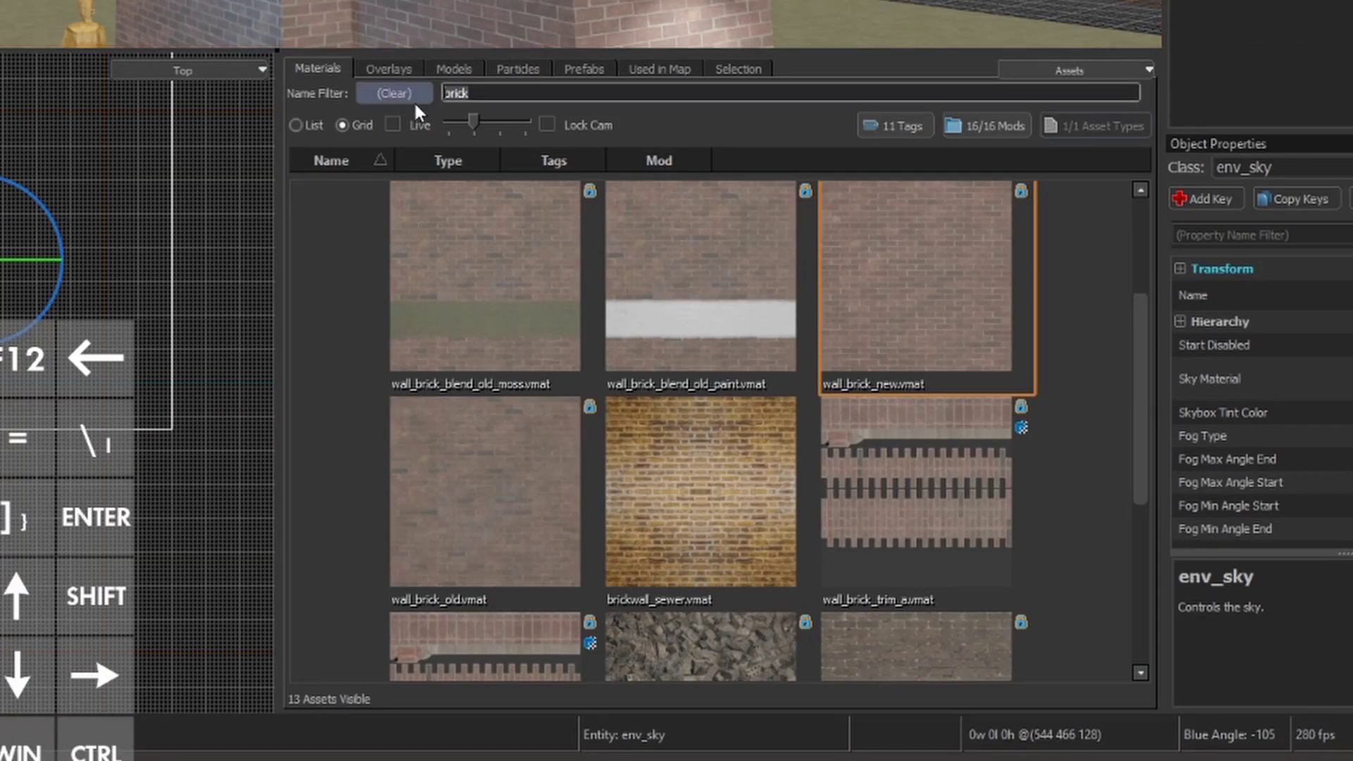
text(sky)
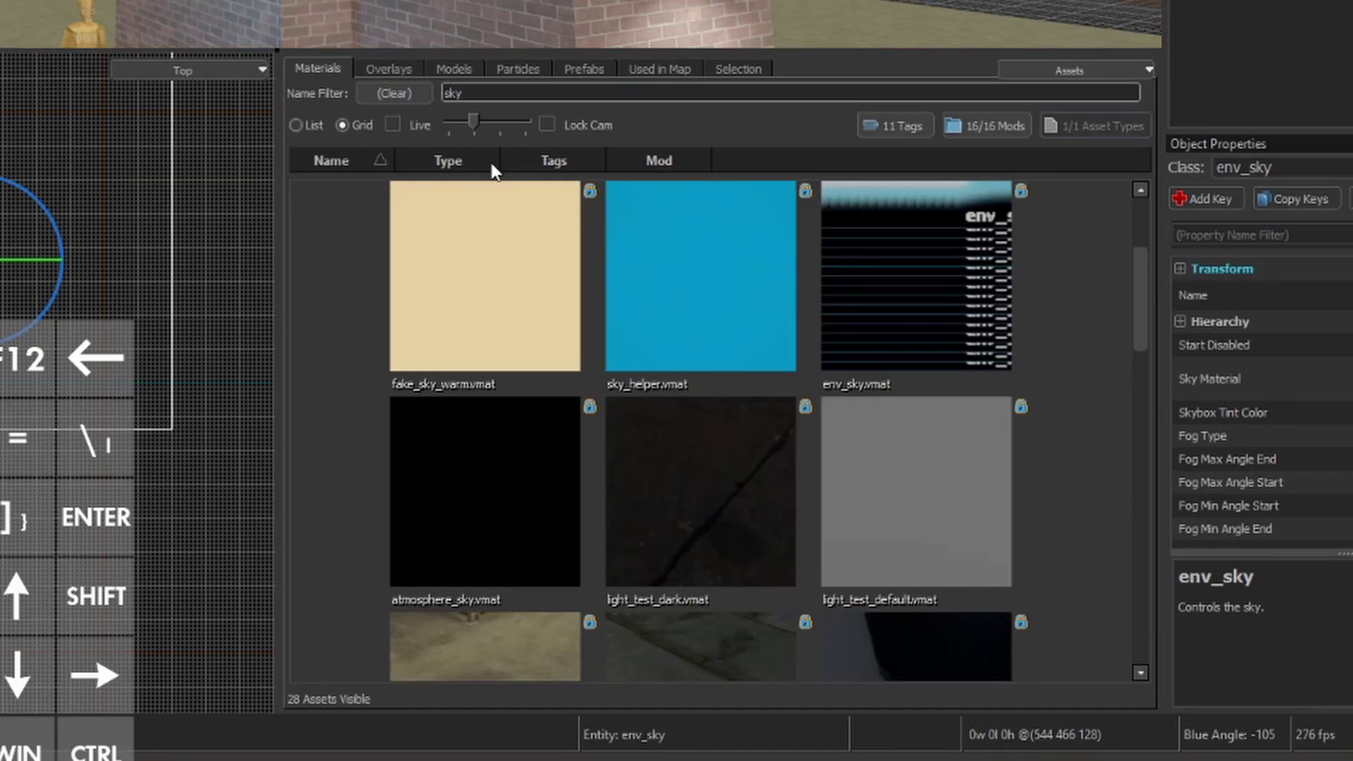
drag(470, 122, 448, 122)
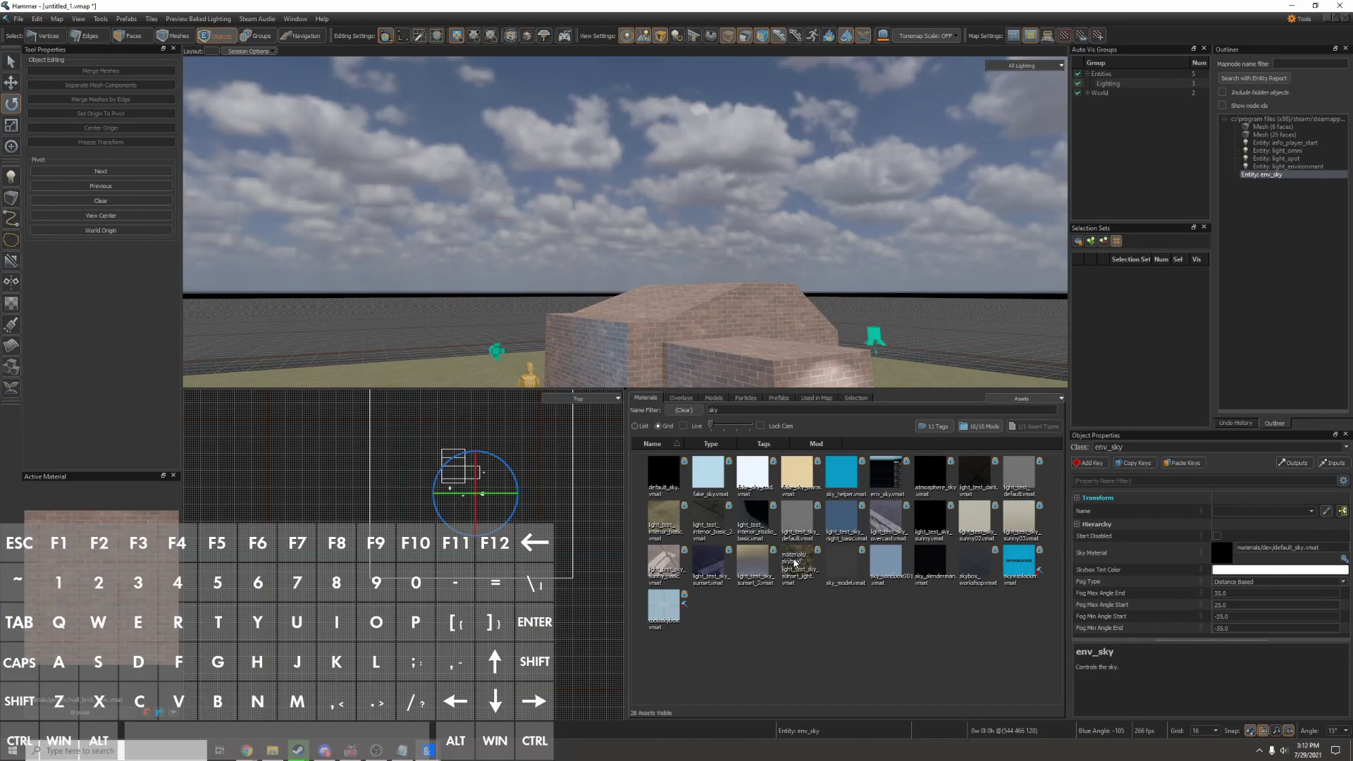
Try light_test_sky_sunset_light as the sky entity's Sky Material and check the sky around the map.
click(796, 560)
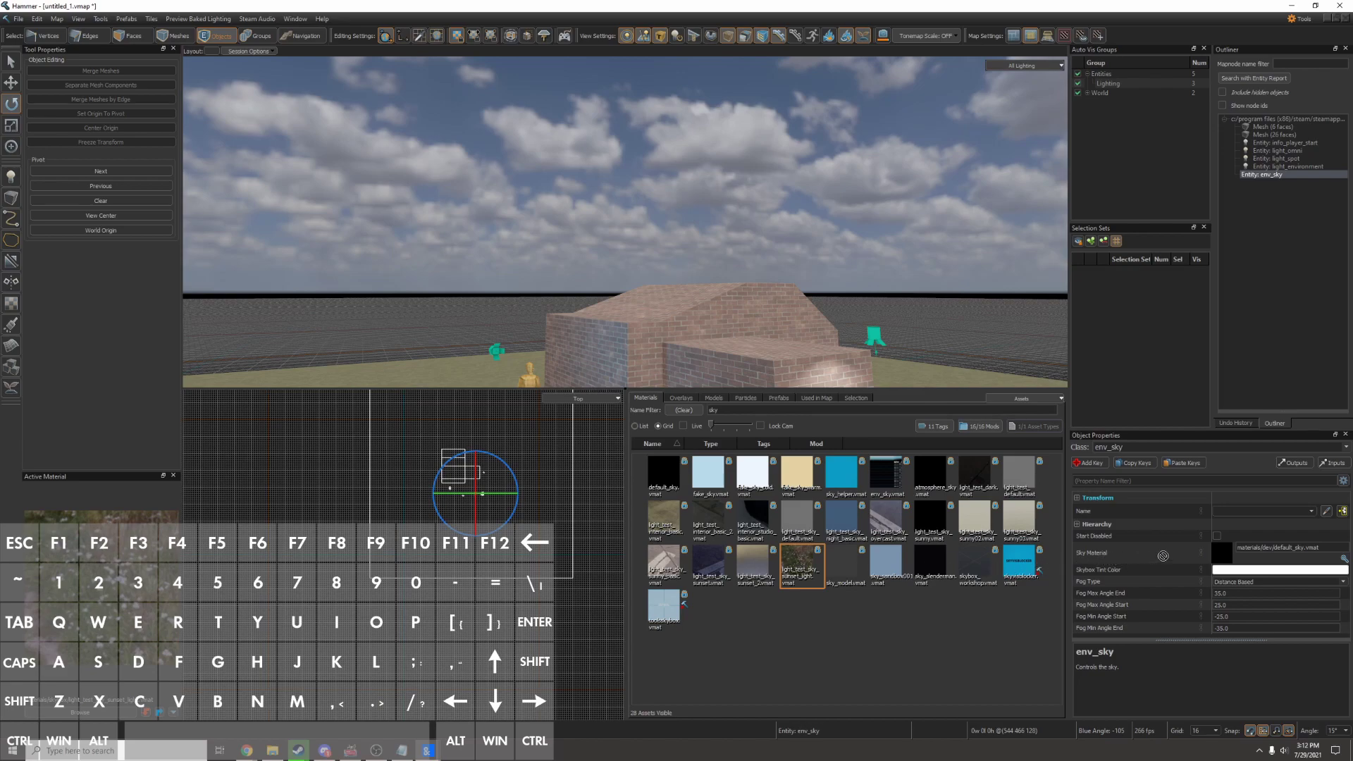
drag(1205, 554, 1222, 557)
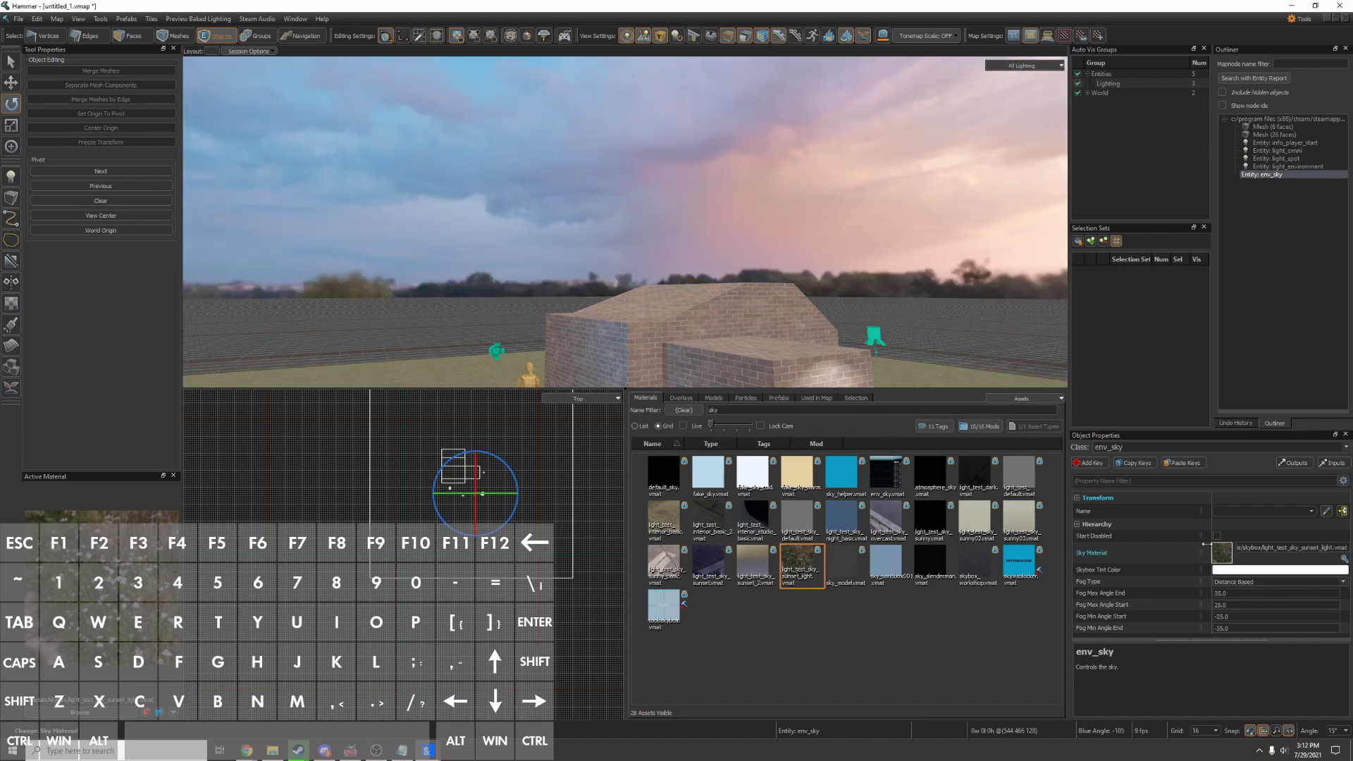
key(a)
right_drag(625, 222, 625, 222)
key(d)
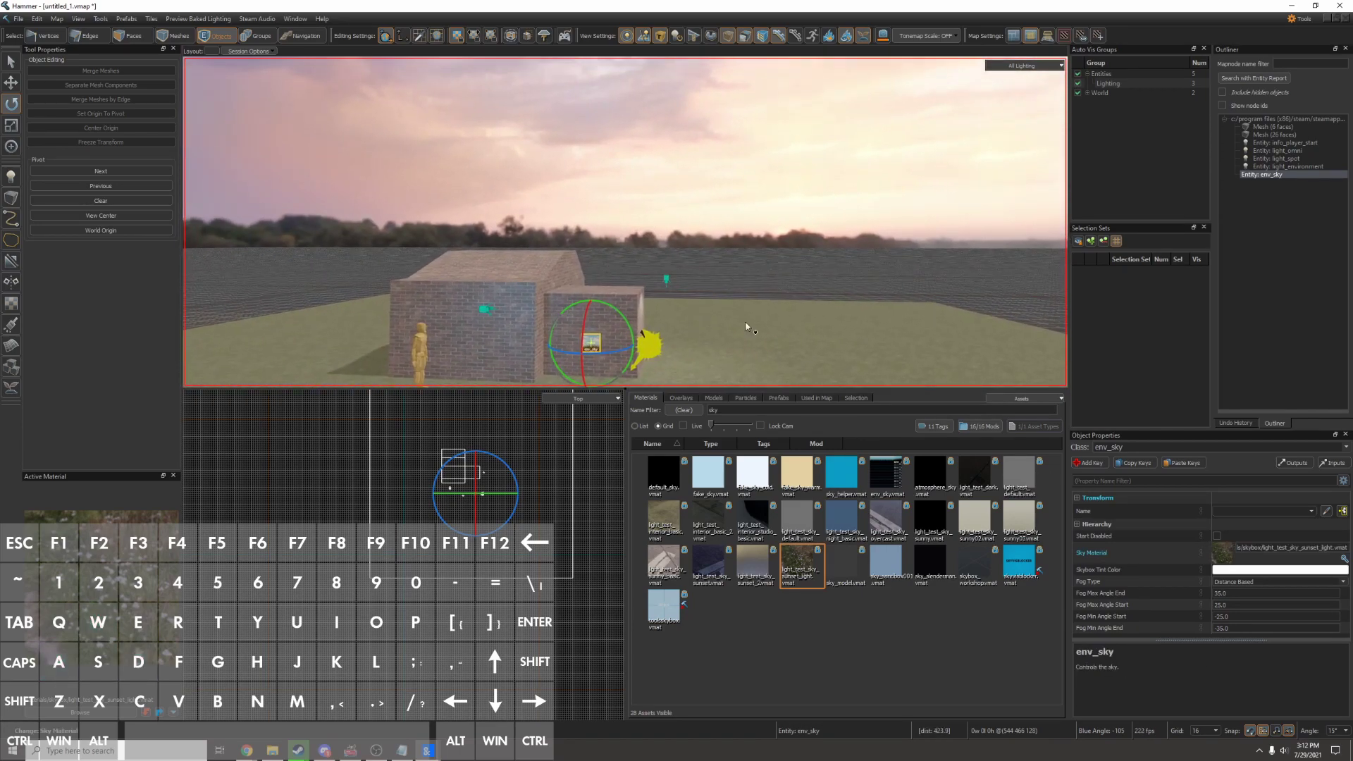
Set the sky entity's Sky Material to light_test_sky_overcast and name the entity sky.
drag(886, 523, 1200, 554)
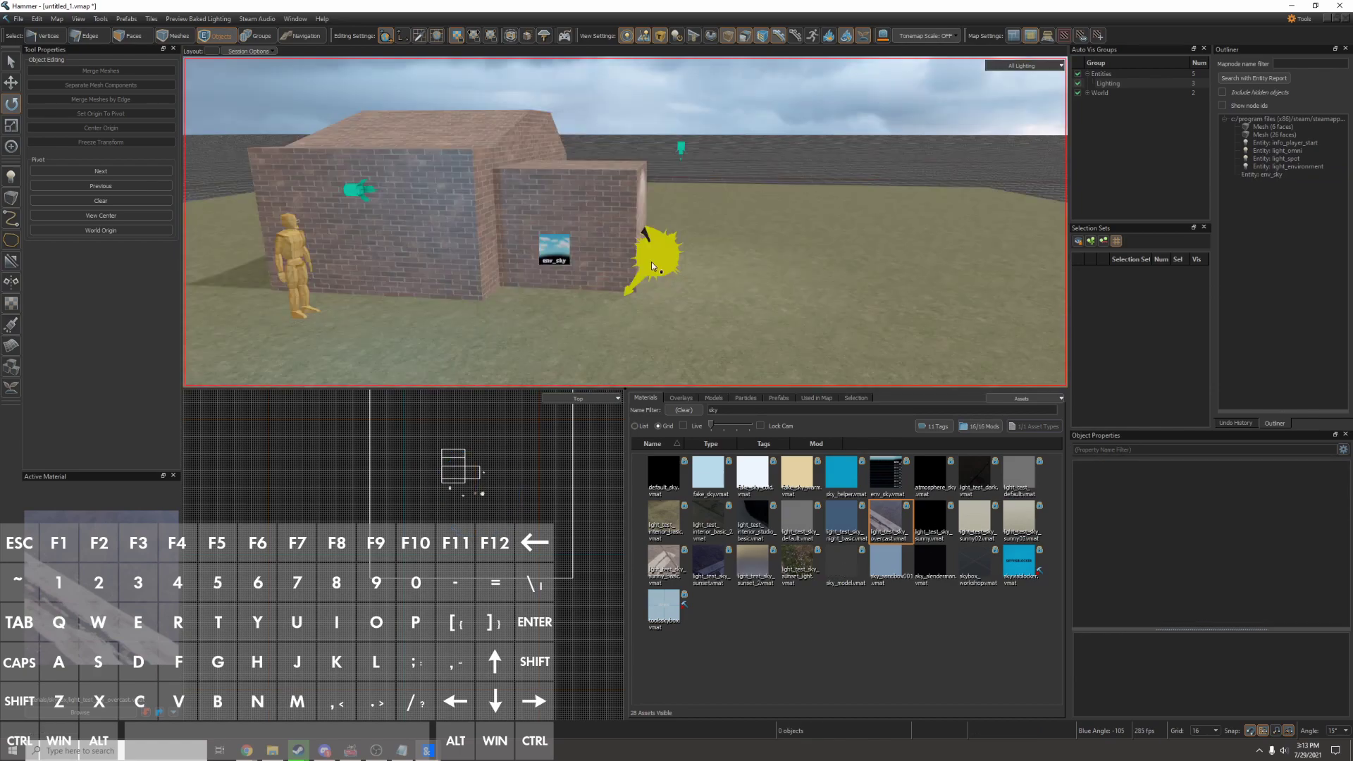
click(647, 258)
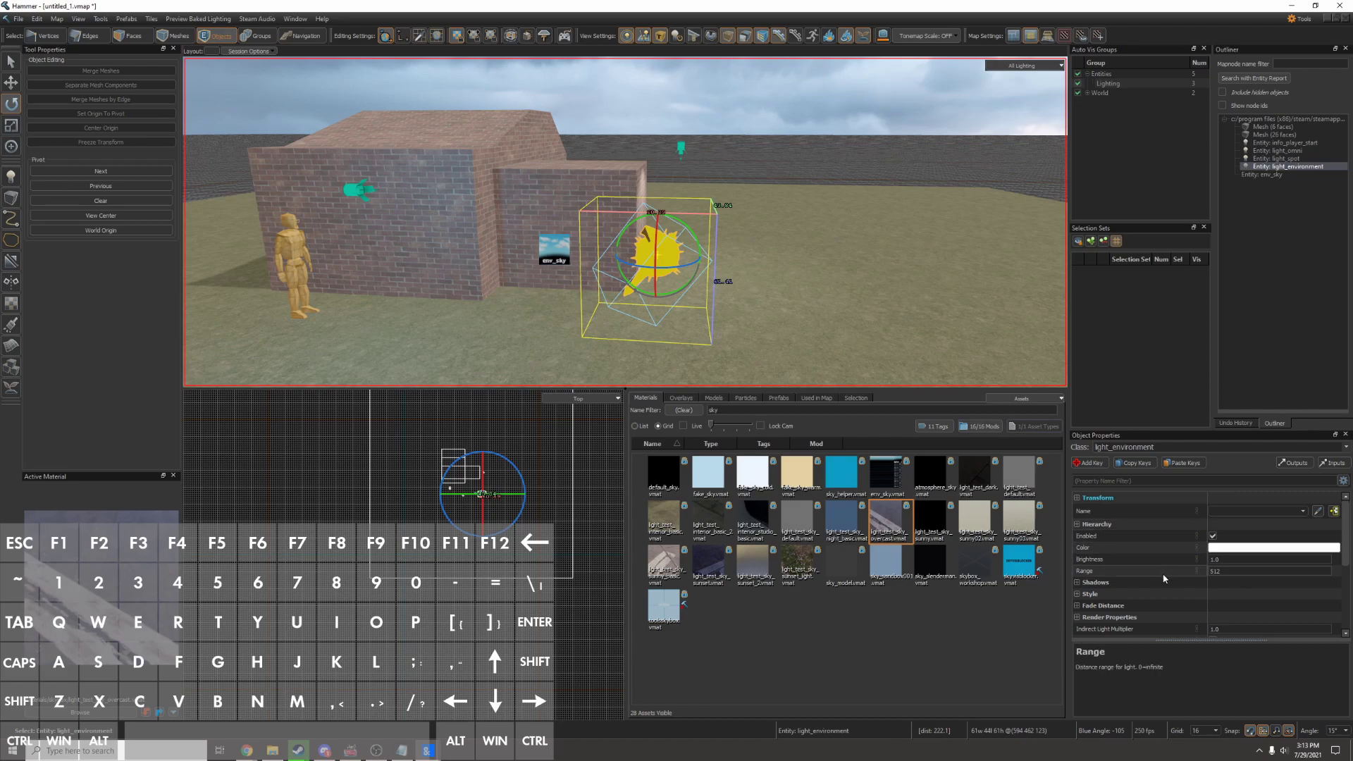
click(568, 248)
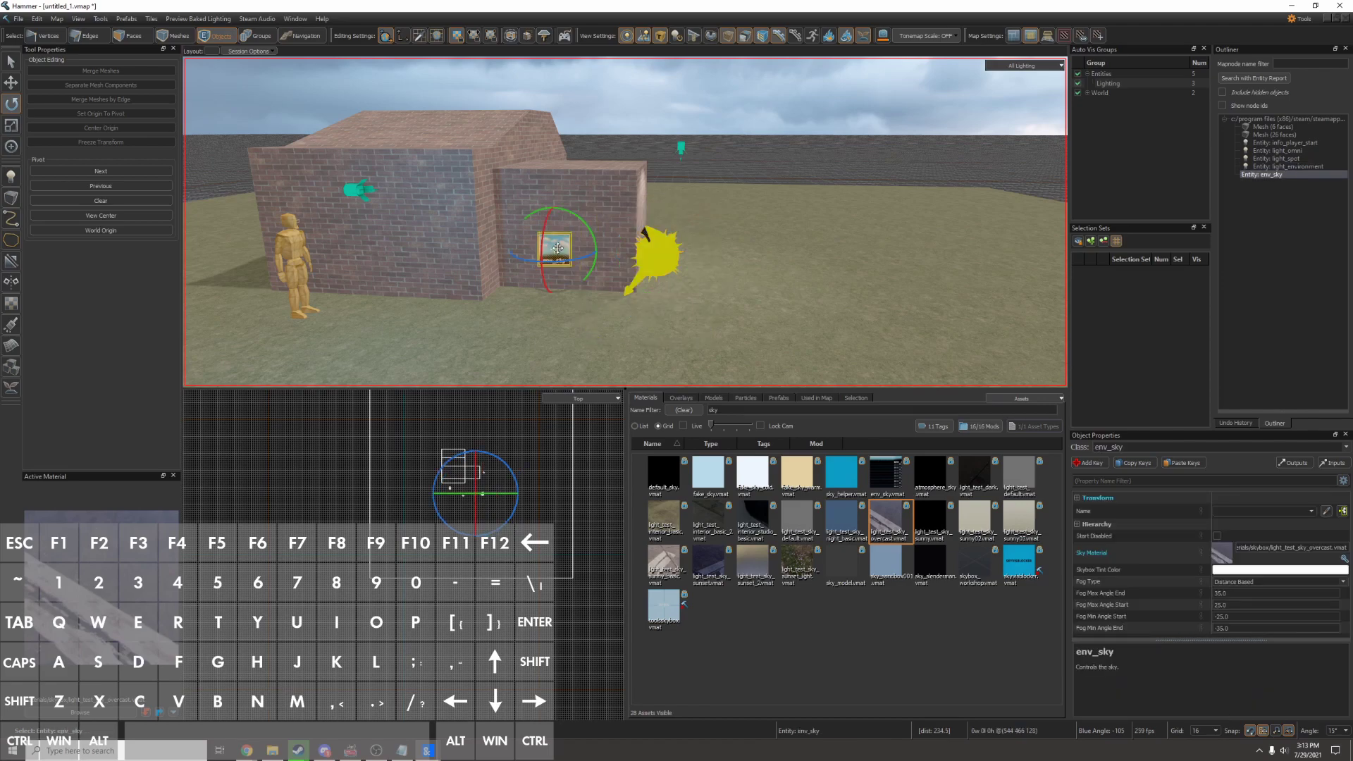
click(1240, 512)
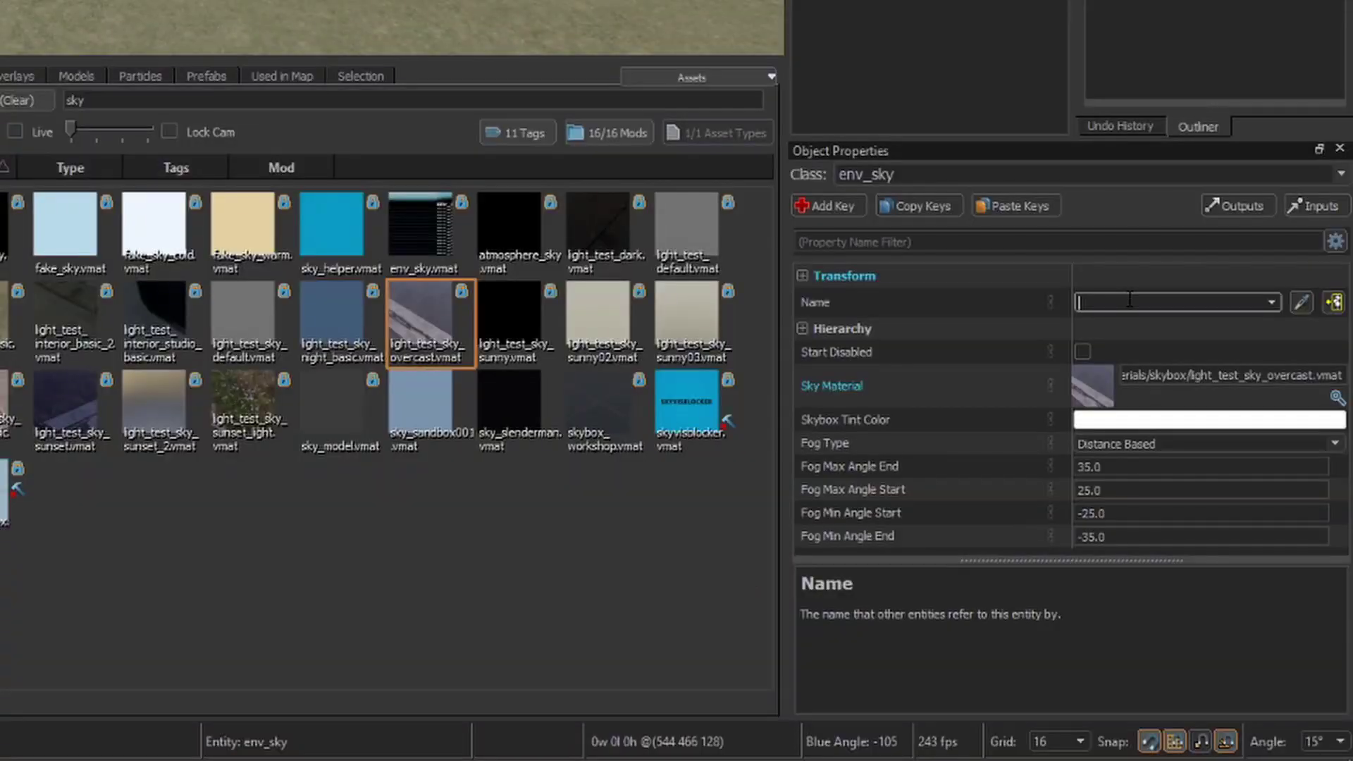
key(Return)
Set the environment light's Sky IBL Source to the sky entity by picking it in the 3D view.
click(661, 254)
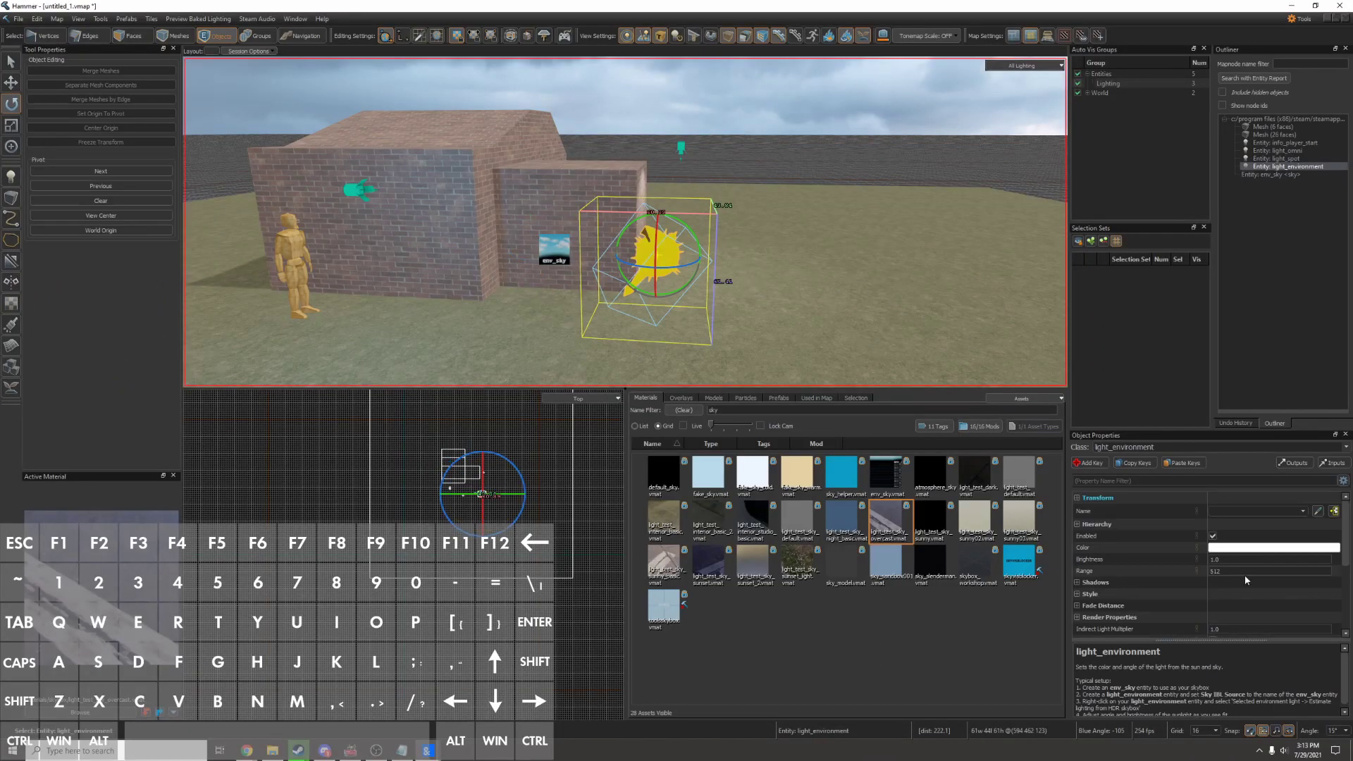
scroll(905, 392, down, 4)
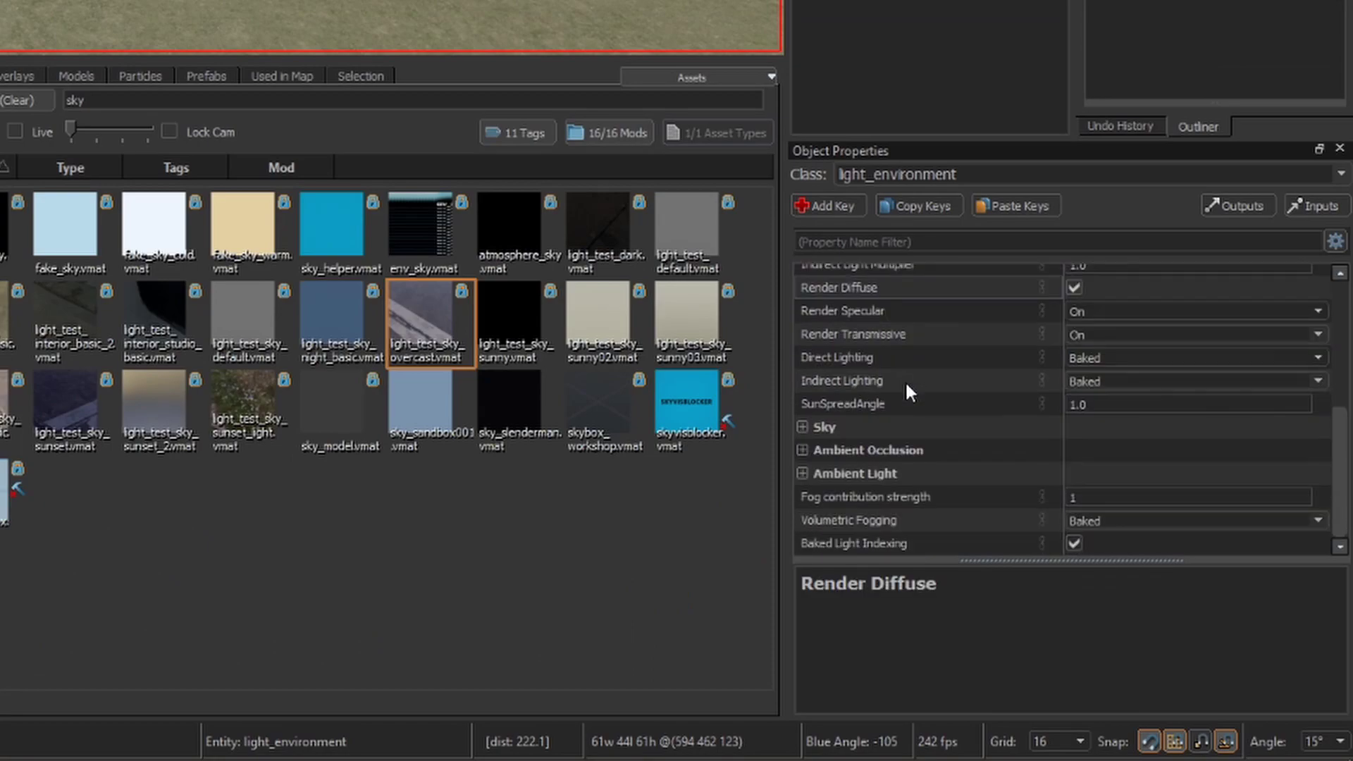
click(802, 427)
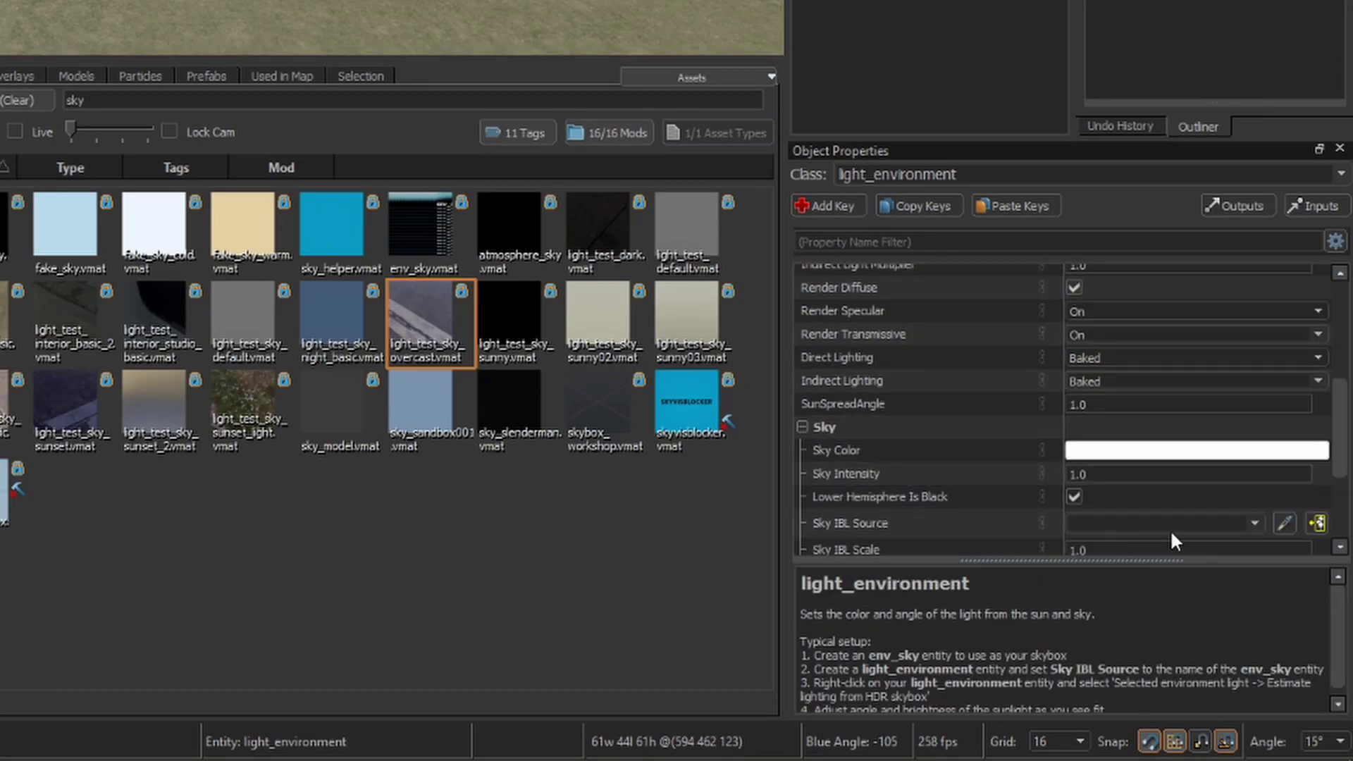
click(1284, 530)
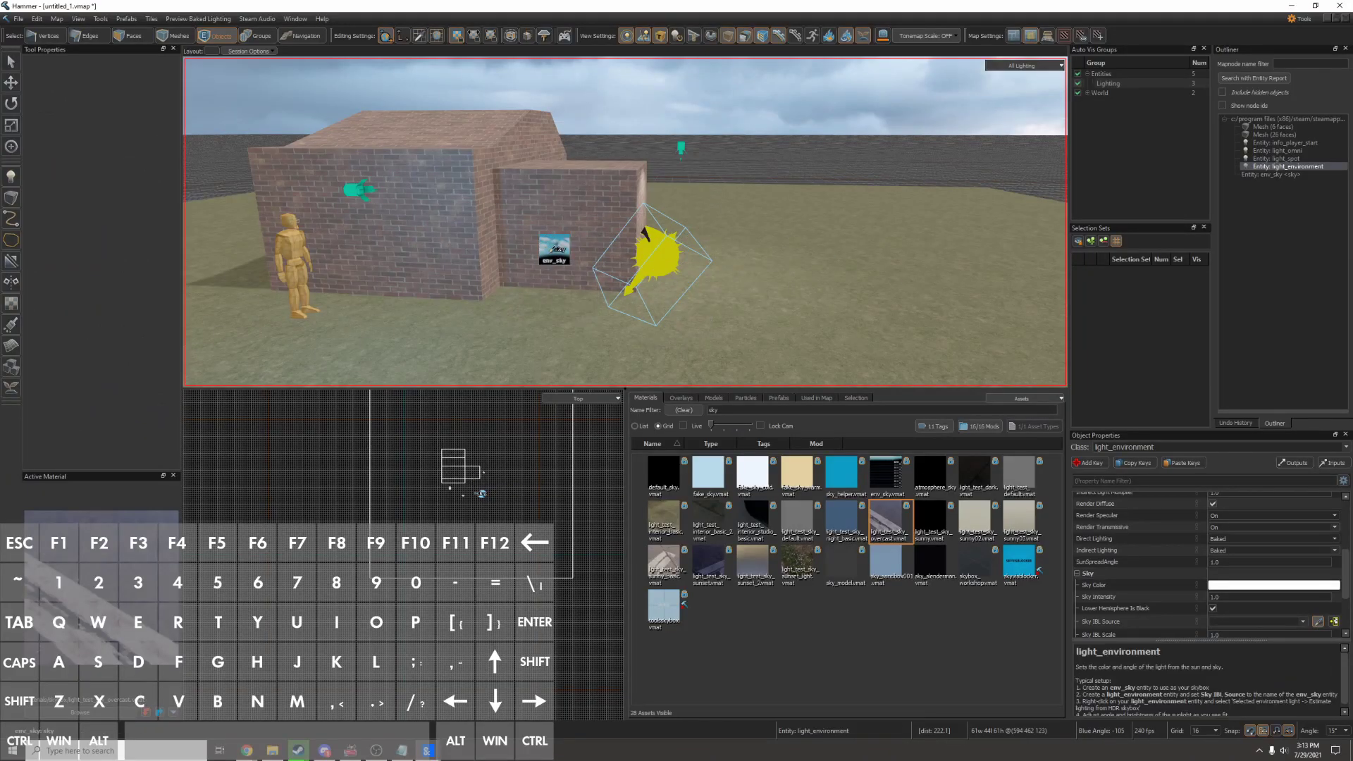
click(554, 252)
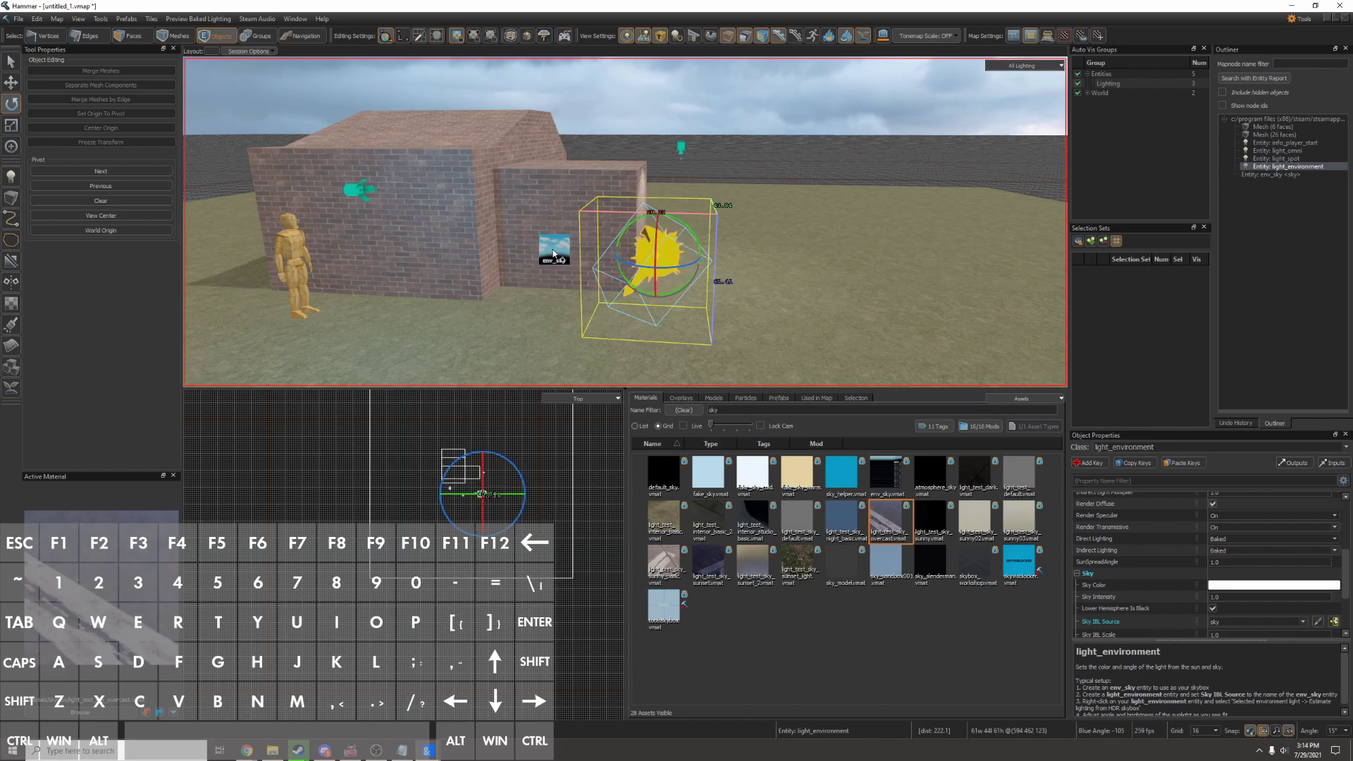
Estimate the environment light's lighting from the overcast HDR skybox and check the building from several angles.
right_click(655, 252)
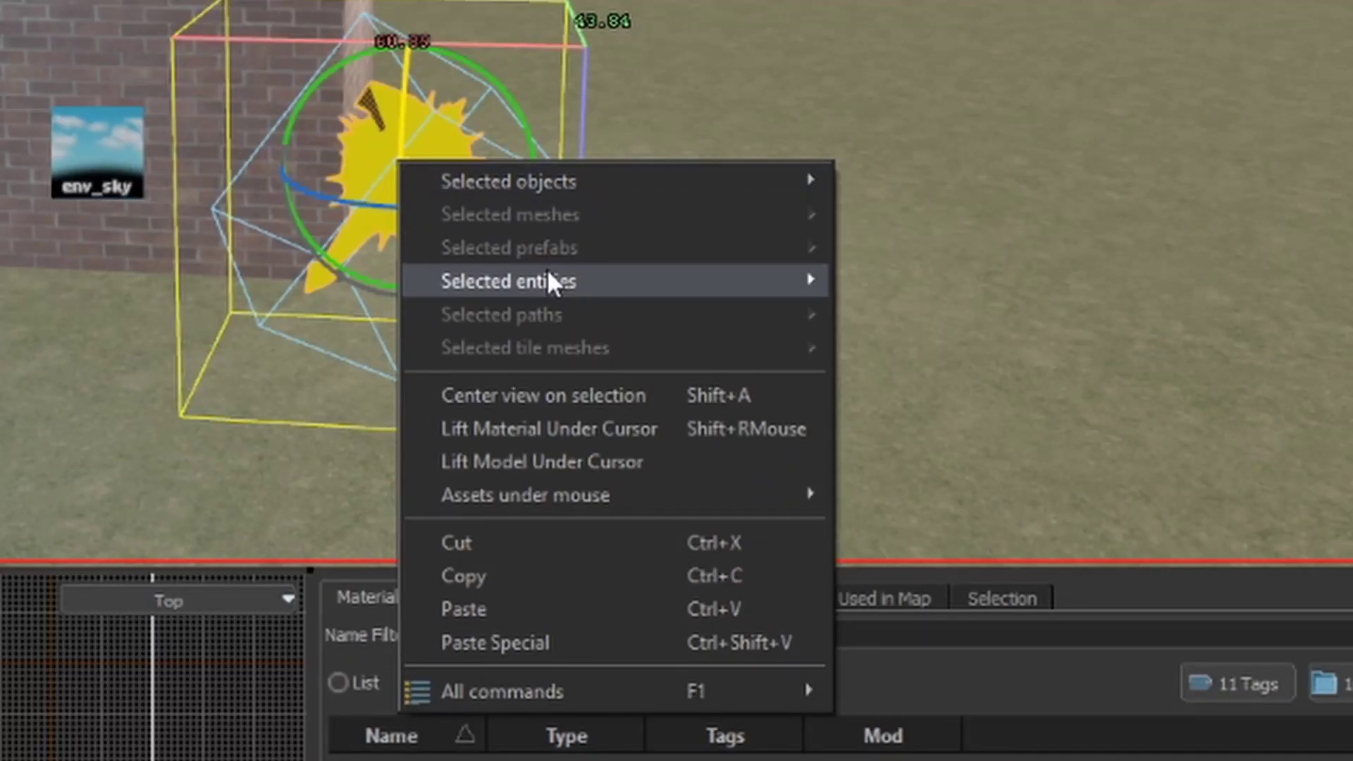
mouse_move(549, 283)
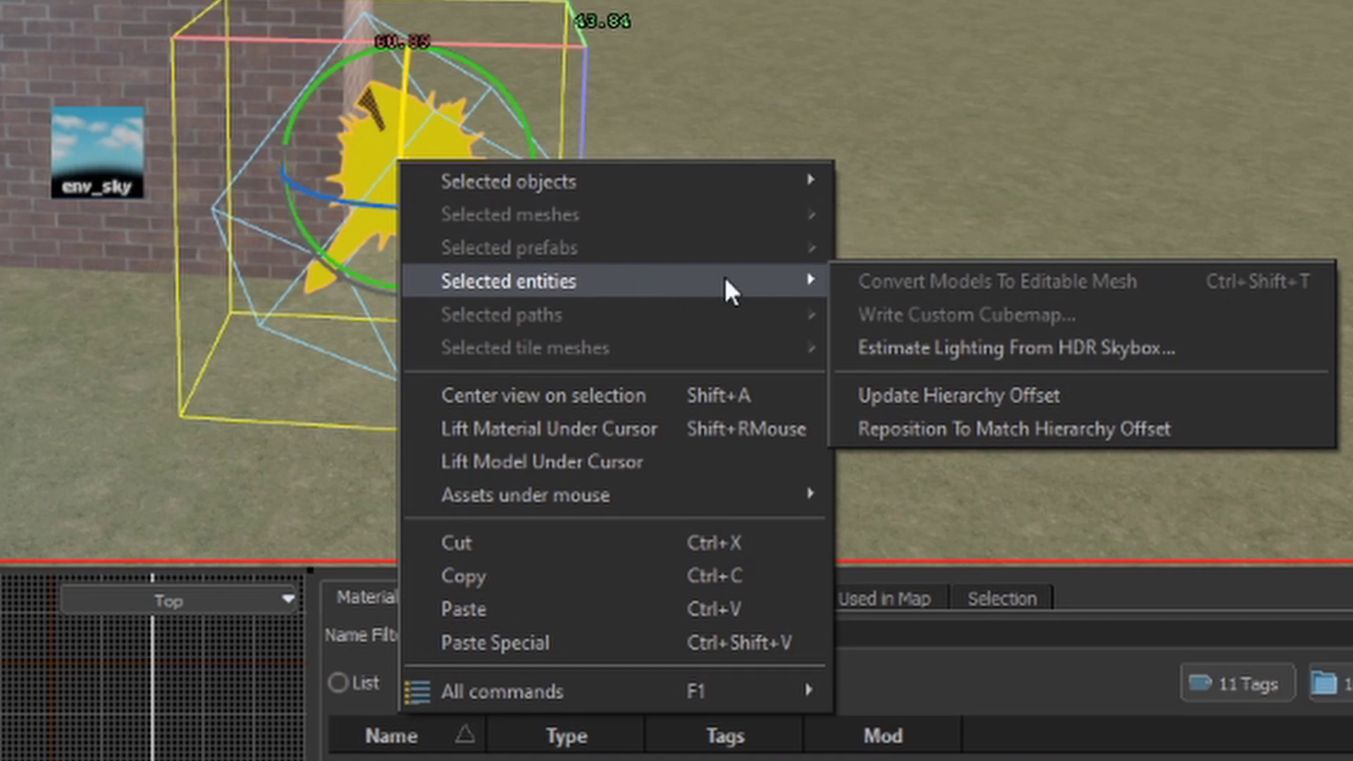
click(1079, 348)
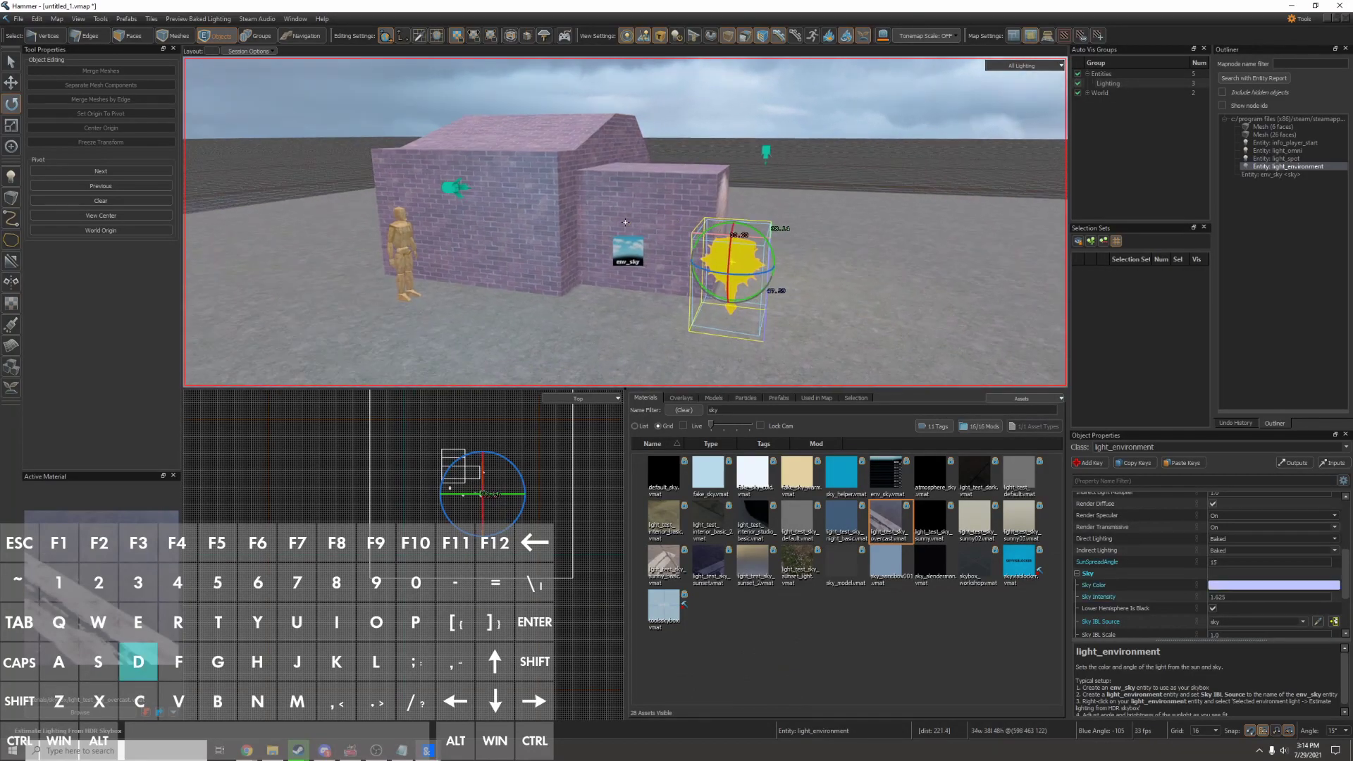
key(s)
right_drag(625, 222, 625, 222)
key(d)
key(w)
key(a)
Set the sky entity's Sky Material back to default_sky and re-estimate the environment light's lighting from the HDR skybox.
click(608, 267)
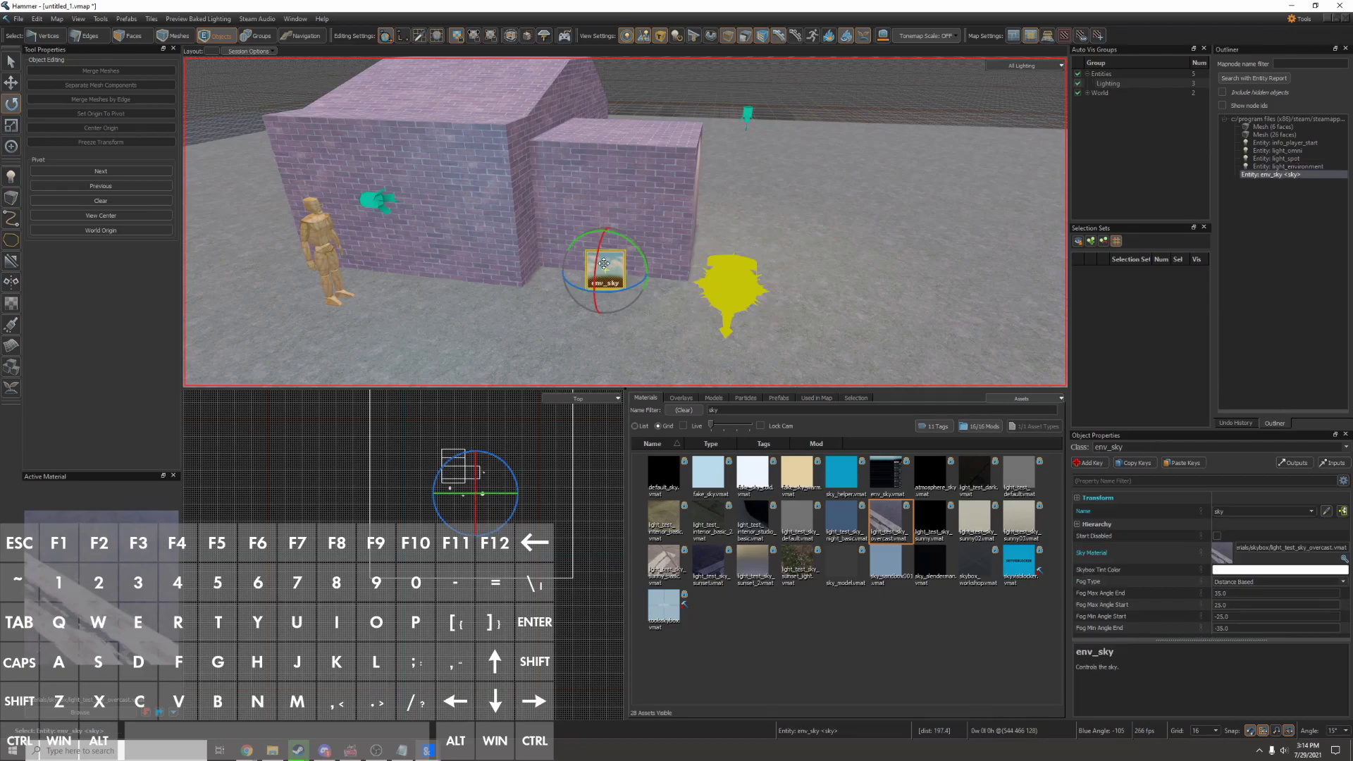
drag(661, 471, 1221, 554)
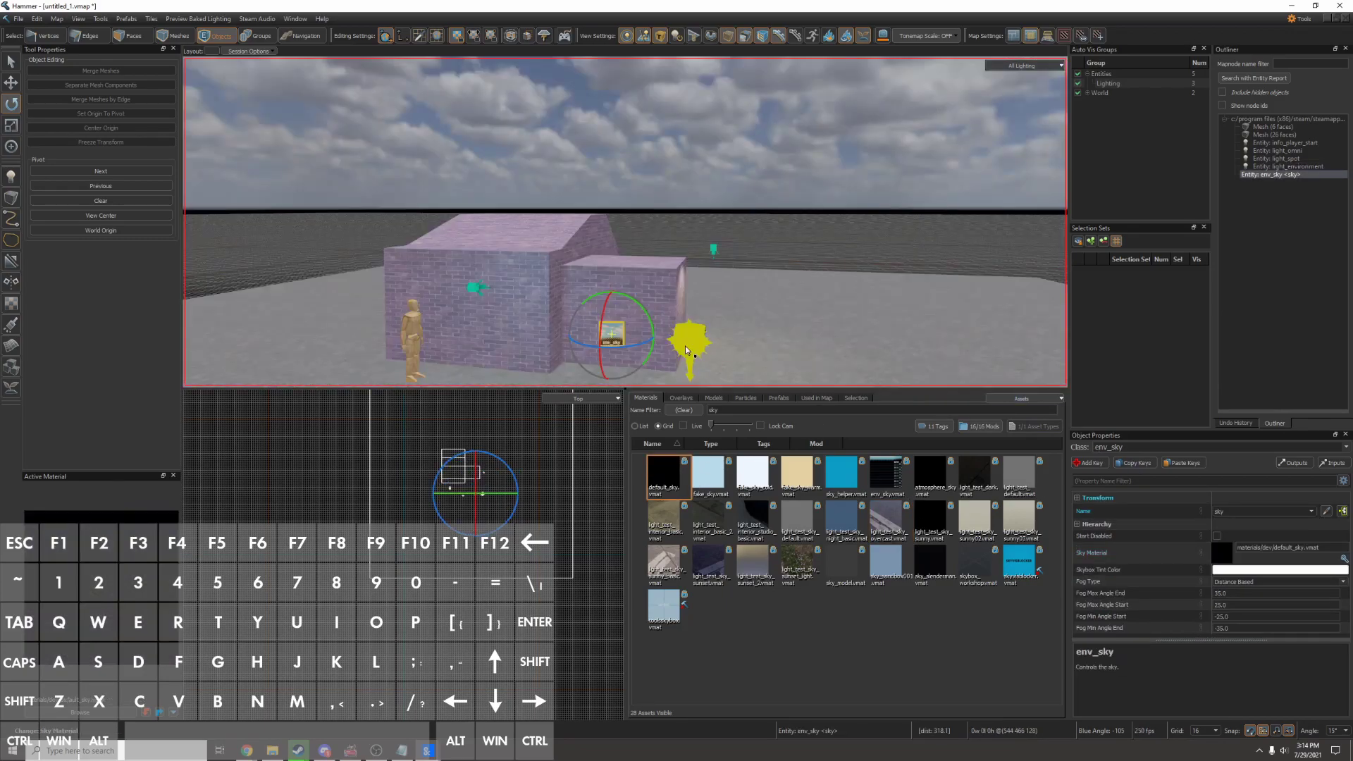
right_click(687, 350)
mouse_move(810, 387)
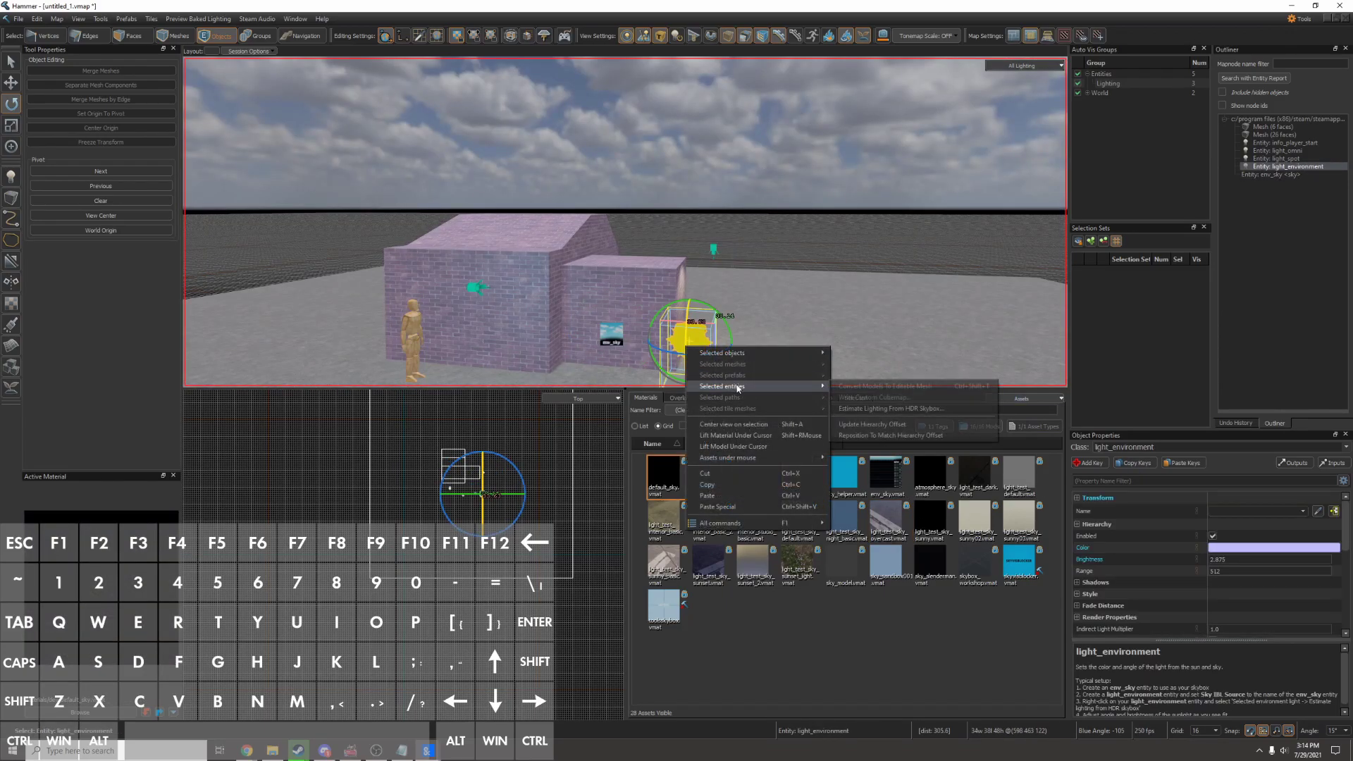
click(876, 407)
key(z)
key(s)
key(a)
key(z)
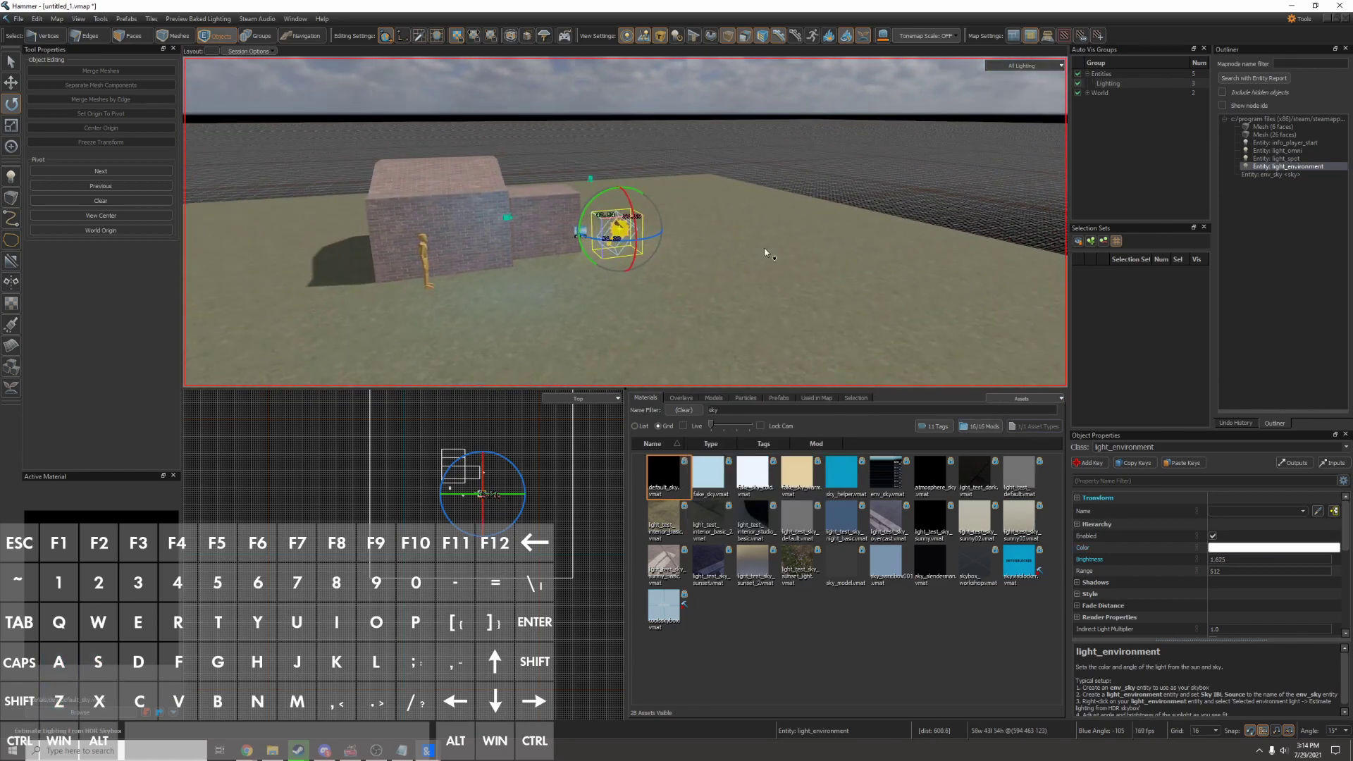
Browse the models without a name filter, limited to the core mod and shown with smaller thumbnails.
click(719, 399)
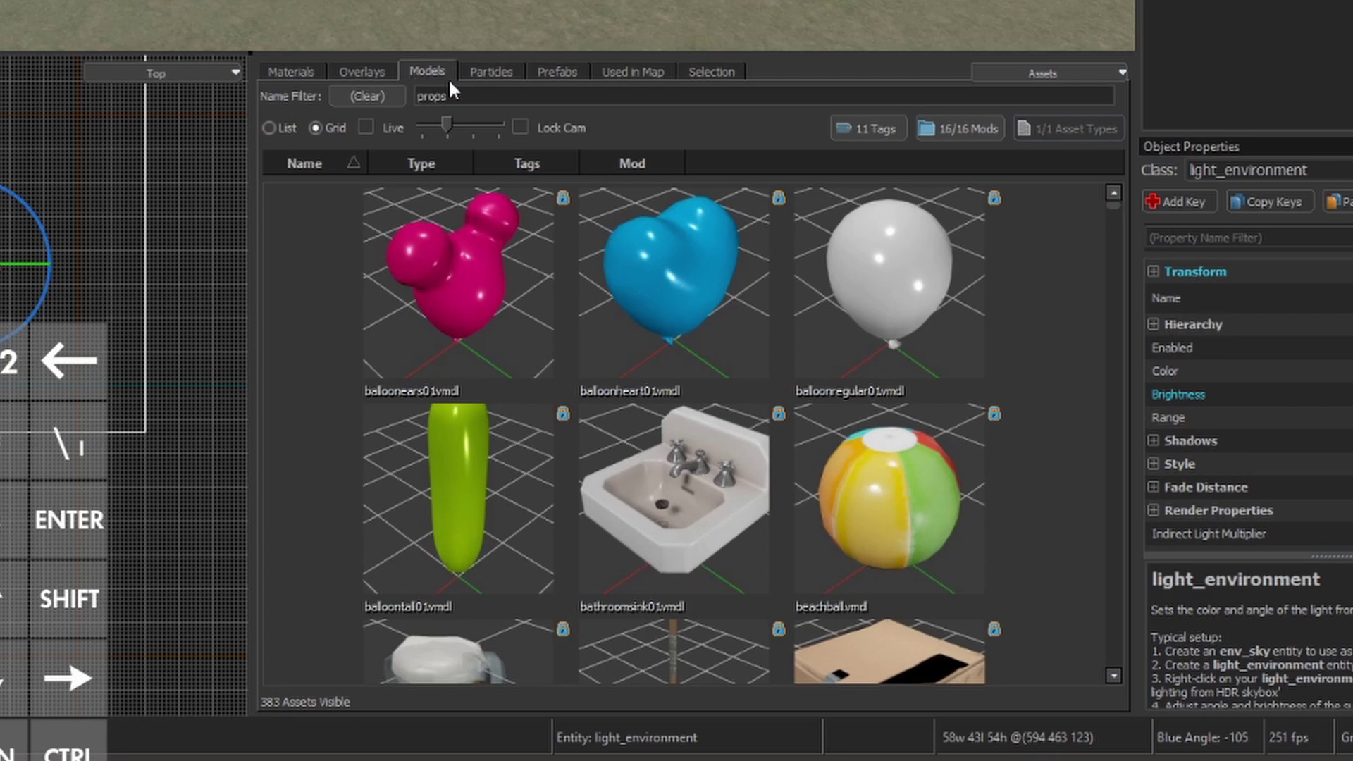
drag(613, 98, 332, 97)
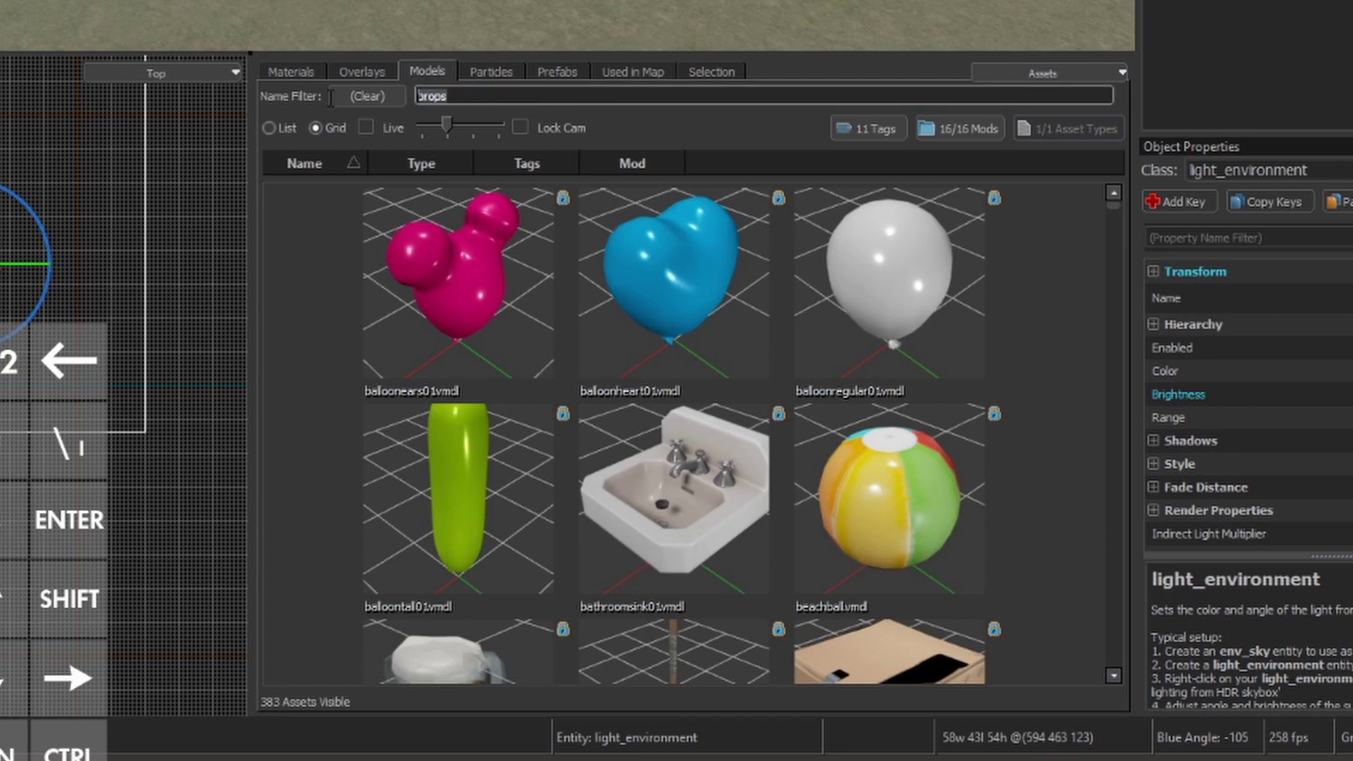
click(353, 96)
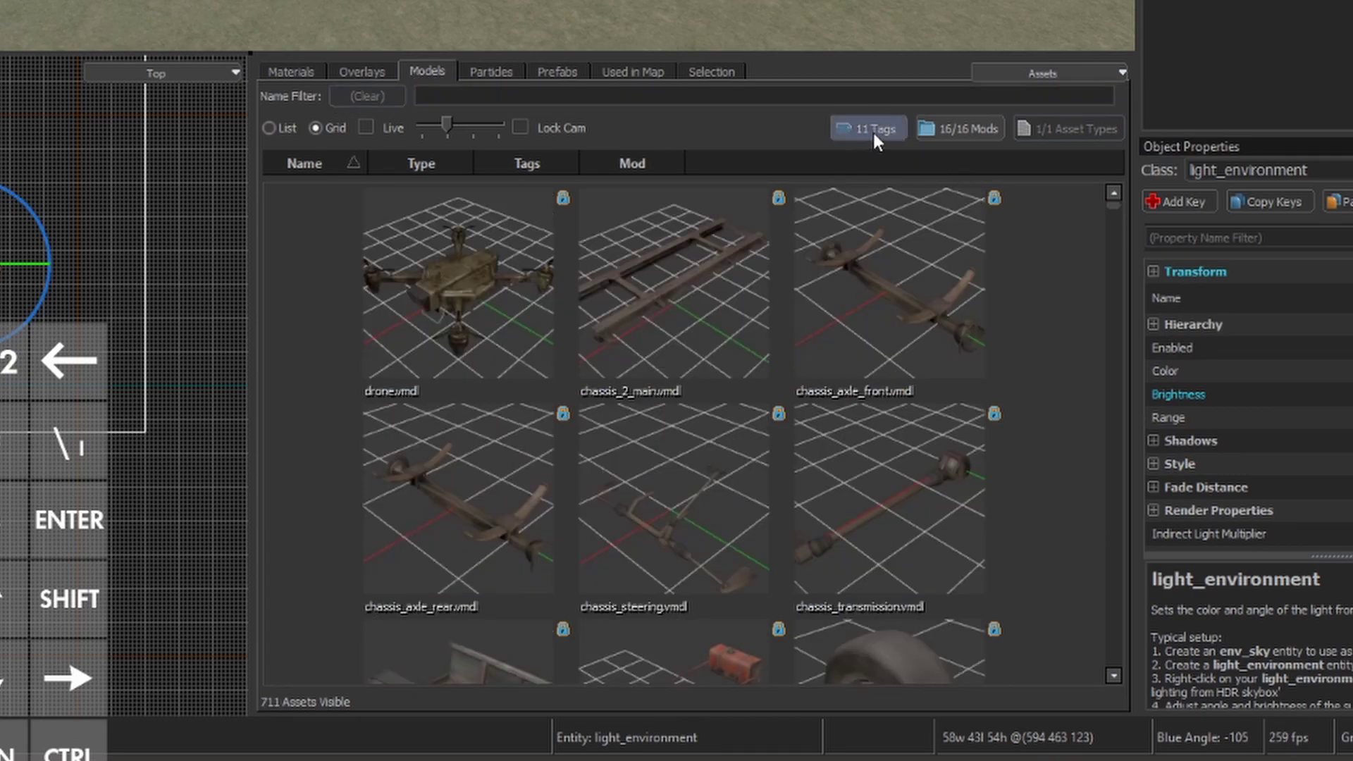
click(962, 128)
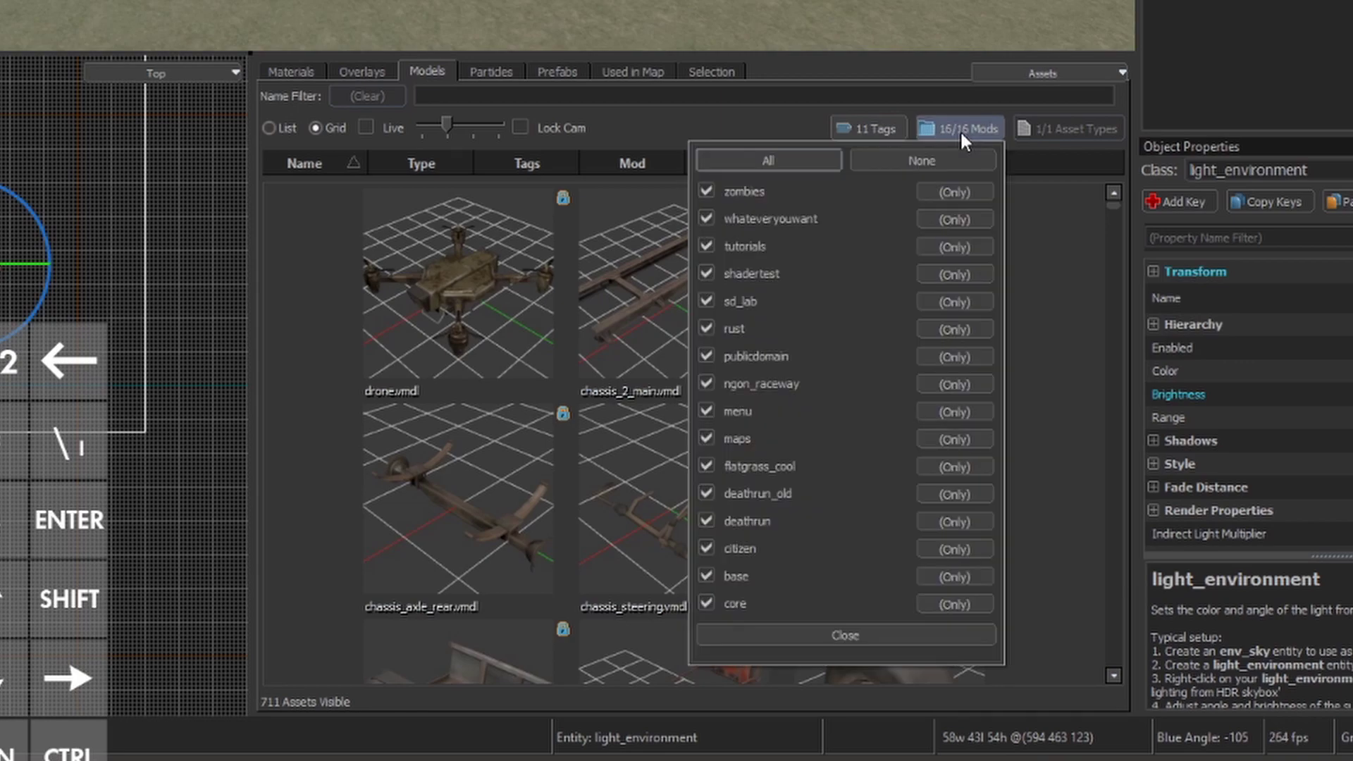
click(955, 605)
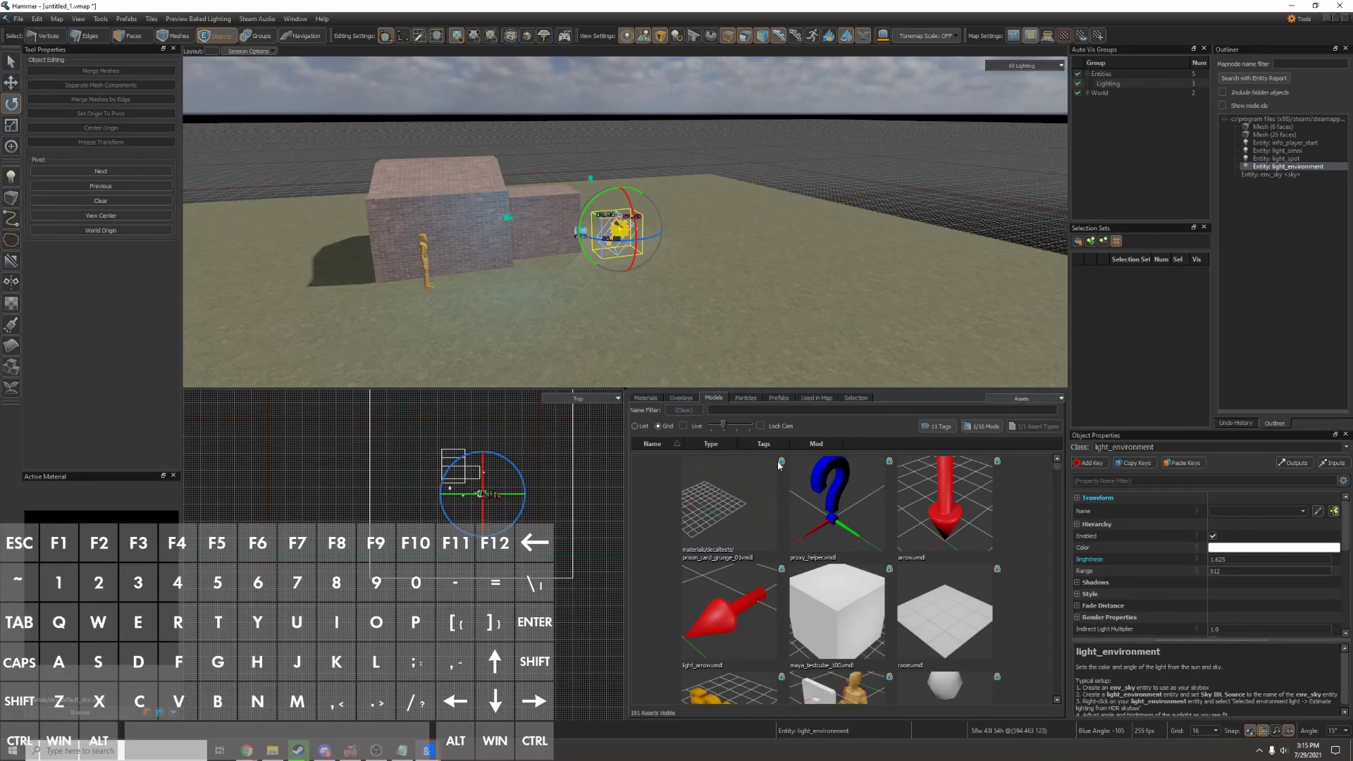
drag(725, 427, 714, 426)
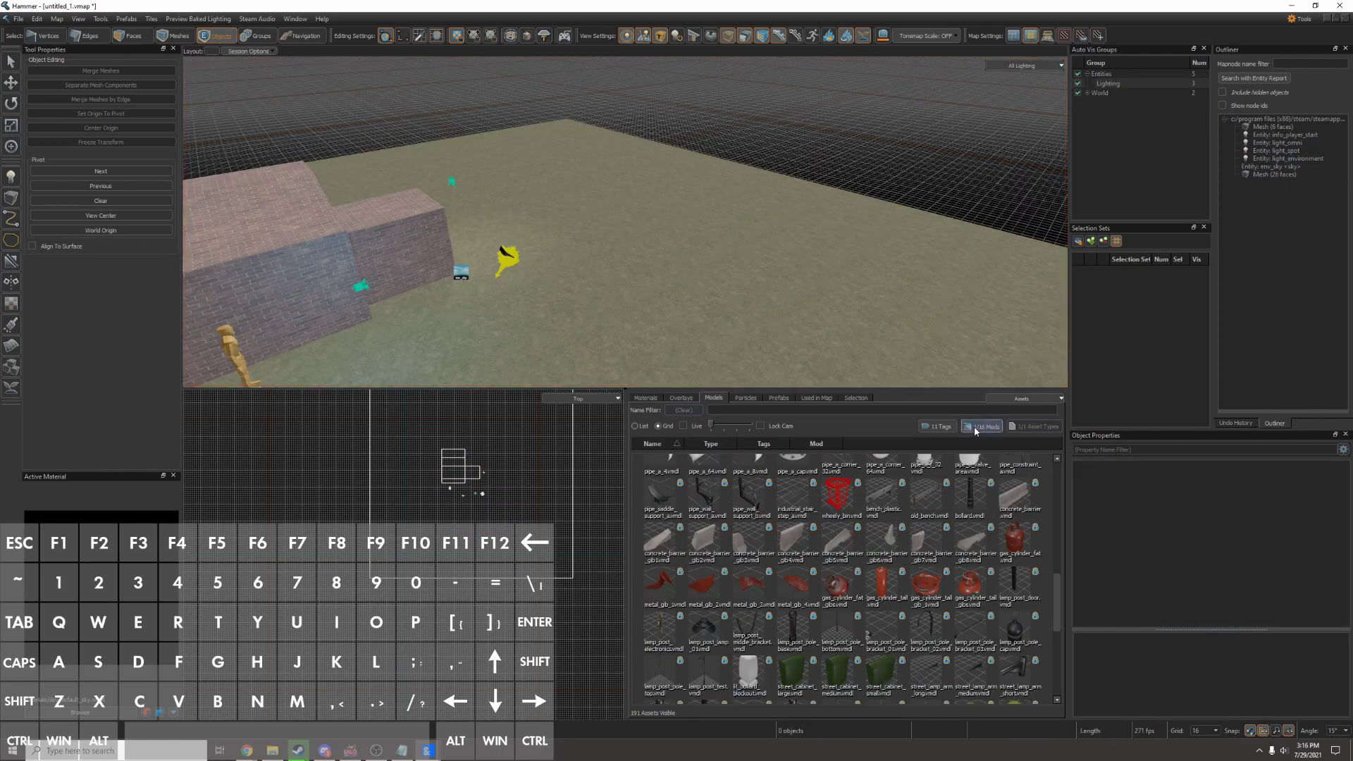
Try placing the rust mod's ac_unit_a_300x300 model on the grass beside the building, and remove it.
click(982, 426)
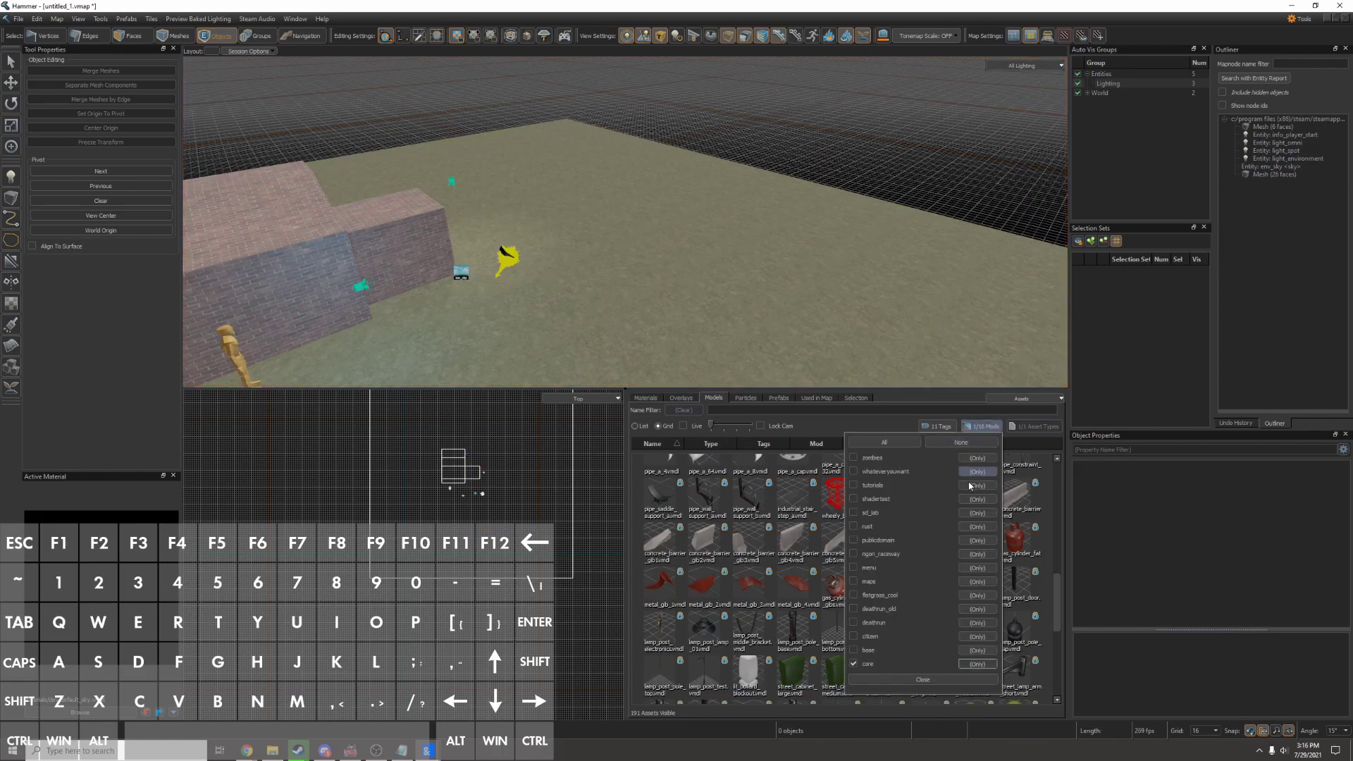
click(977, 527)
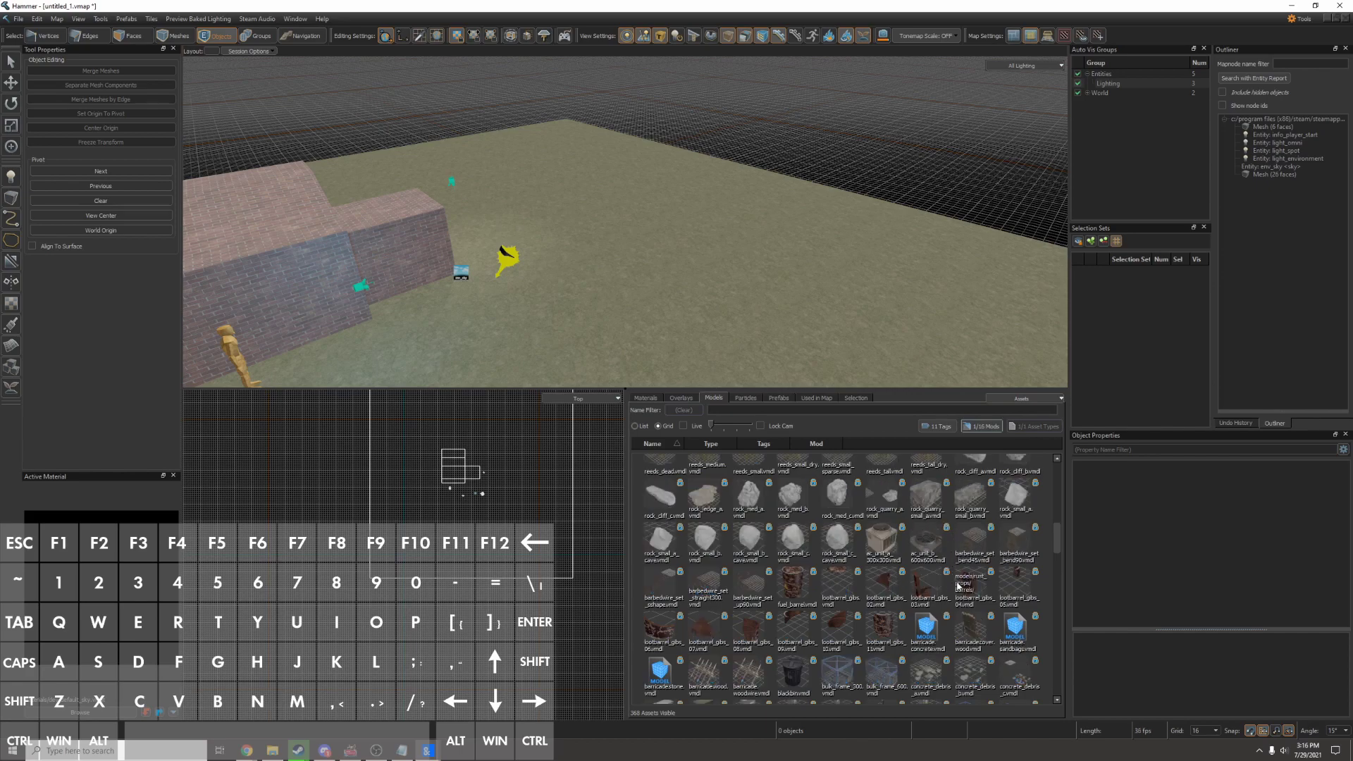
drag(878, 543, 647, 247)
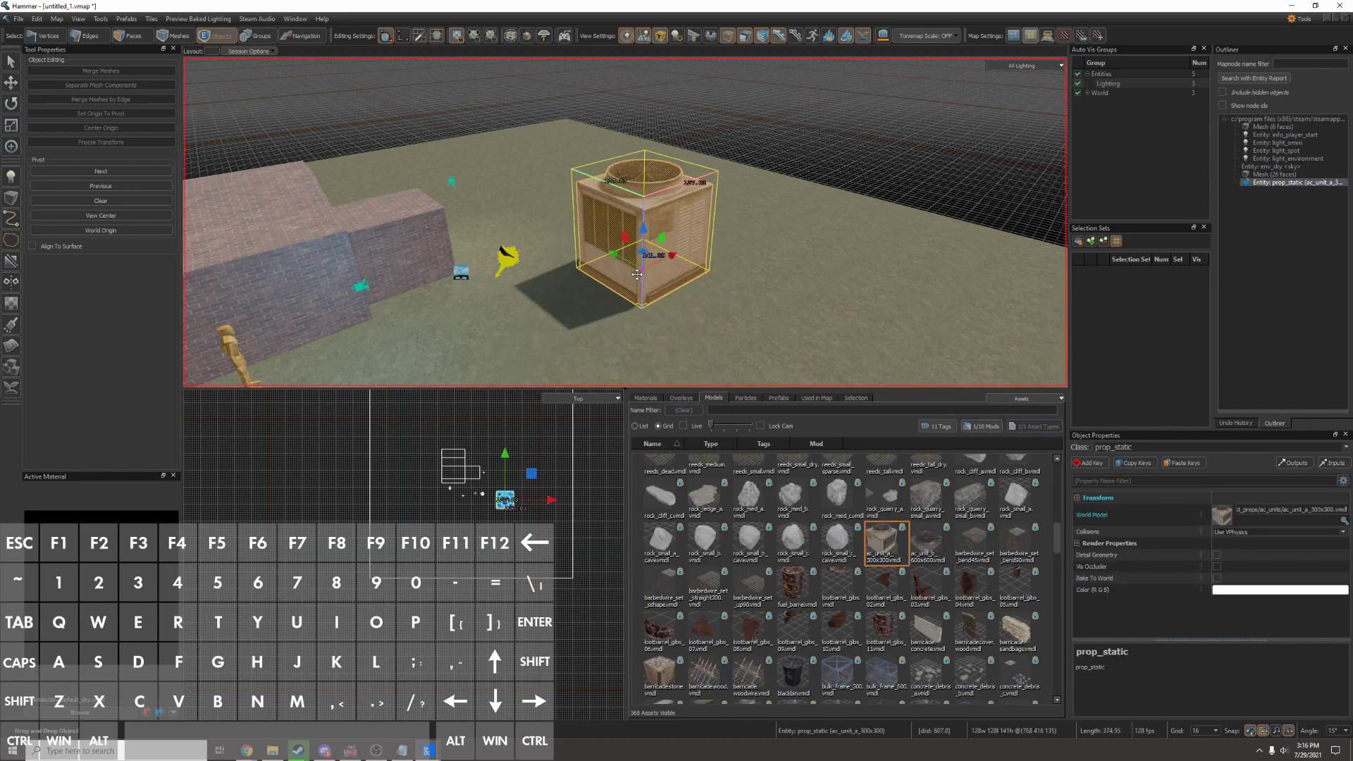
key(ctrl+x)
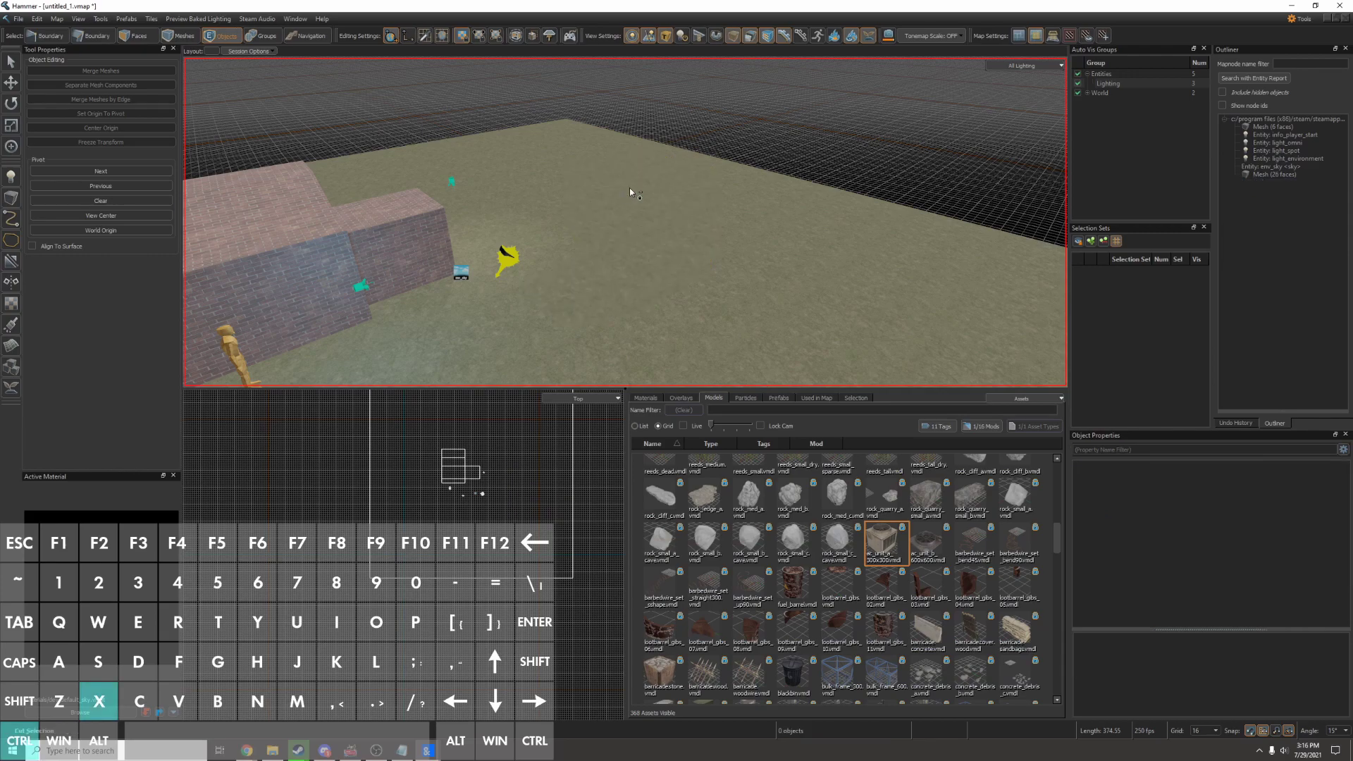
Limit the models to the core mod and filter them by the name bench.
click(982, 425)
click(979, 650)
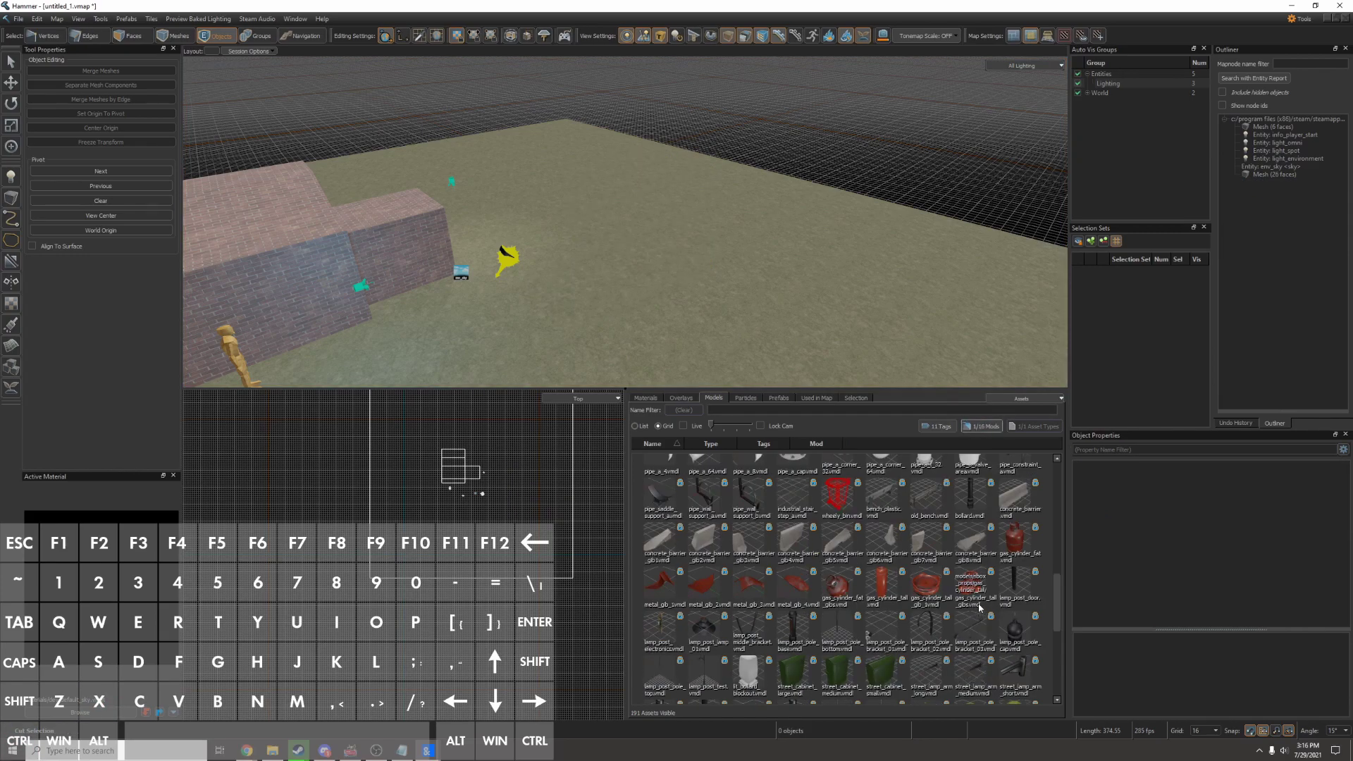
click(838, 410)
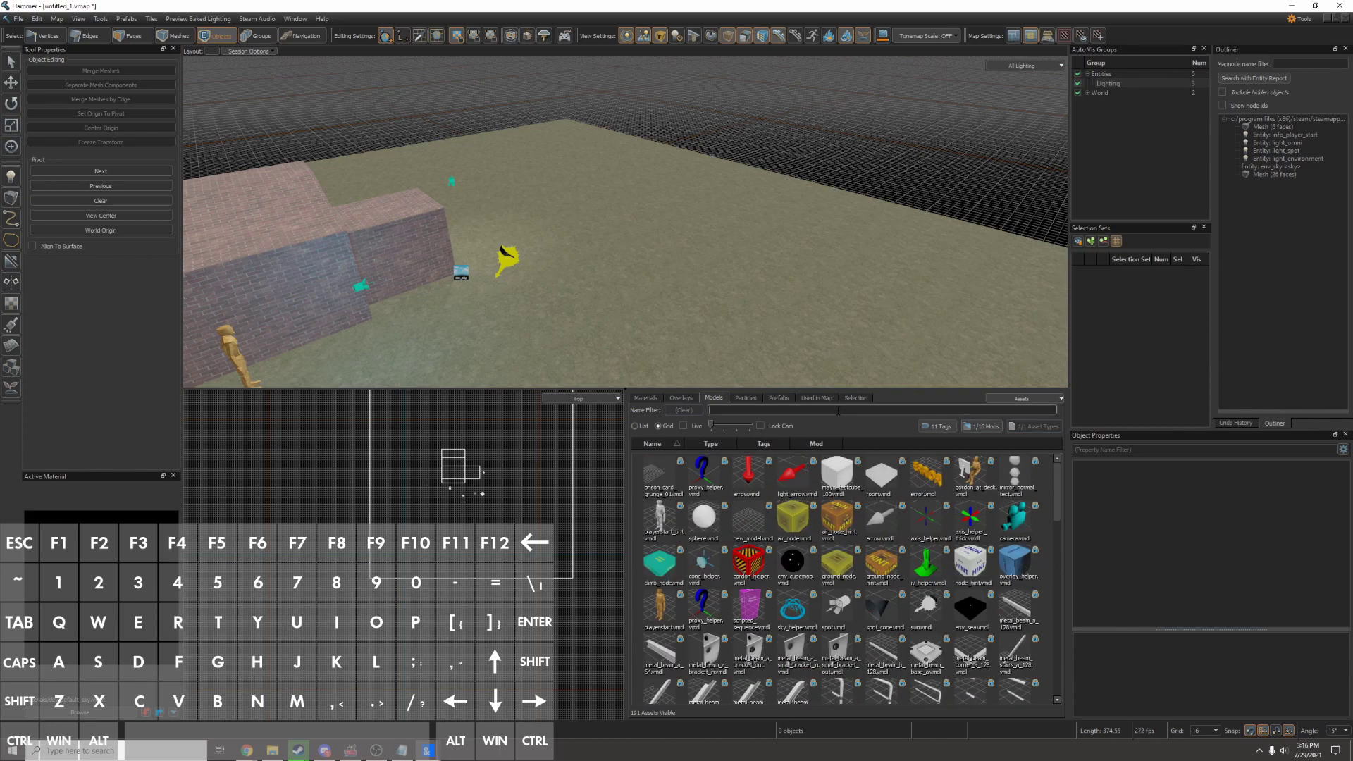
text(bench)
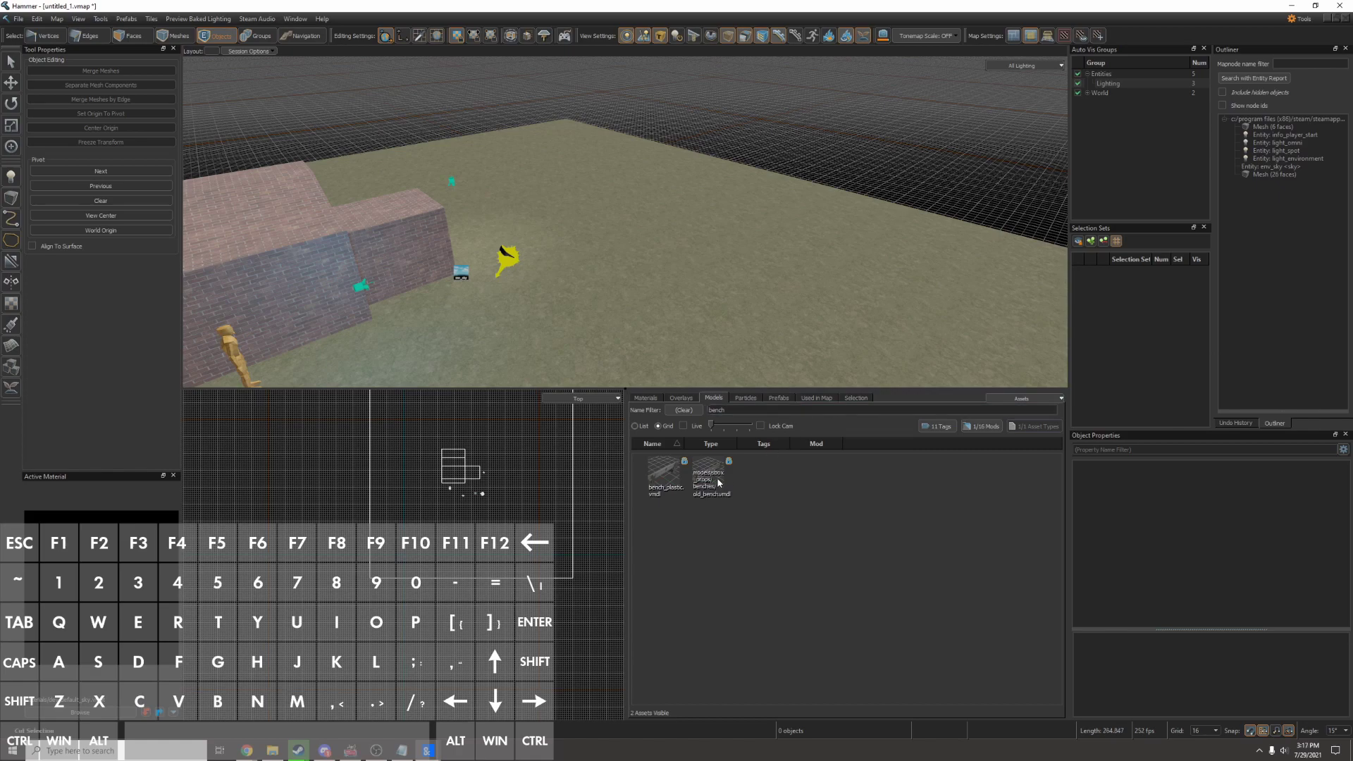
Place the old_bench model on the grass in front of the brick building.
drag(710, 476, 634, 292)
key(z)
key(w)
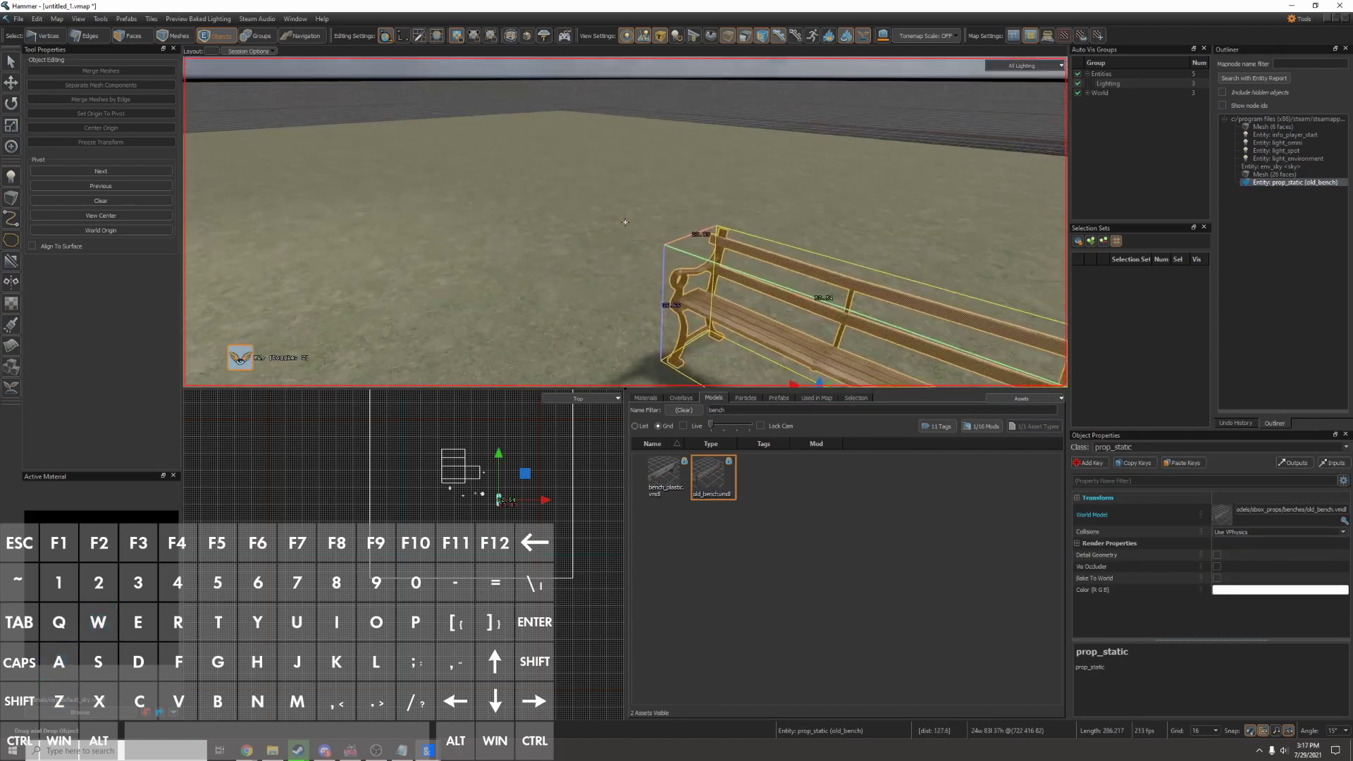
key(z)
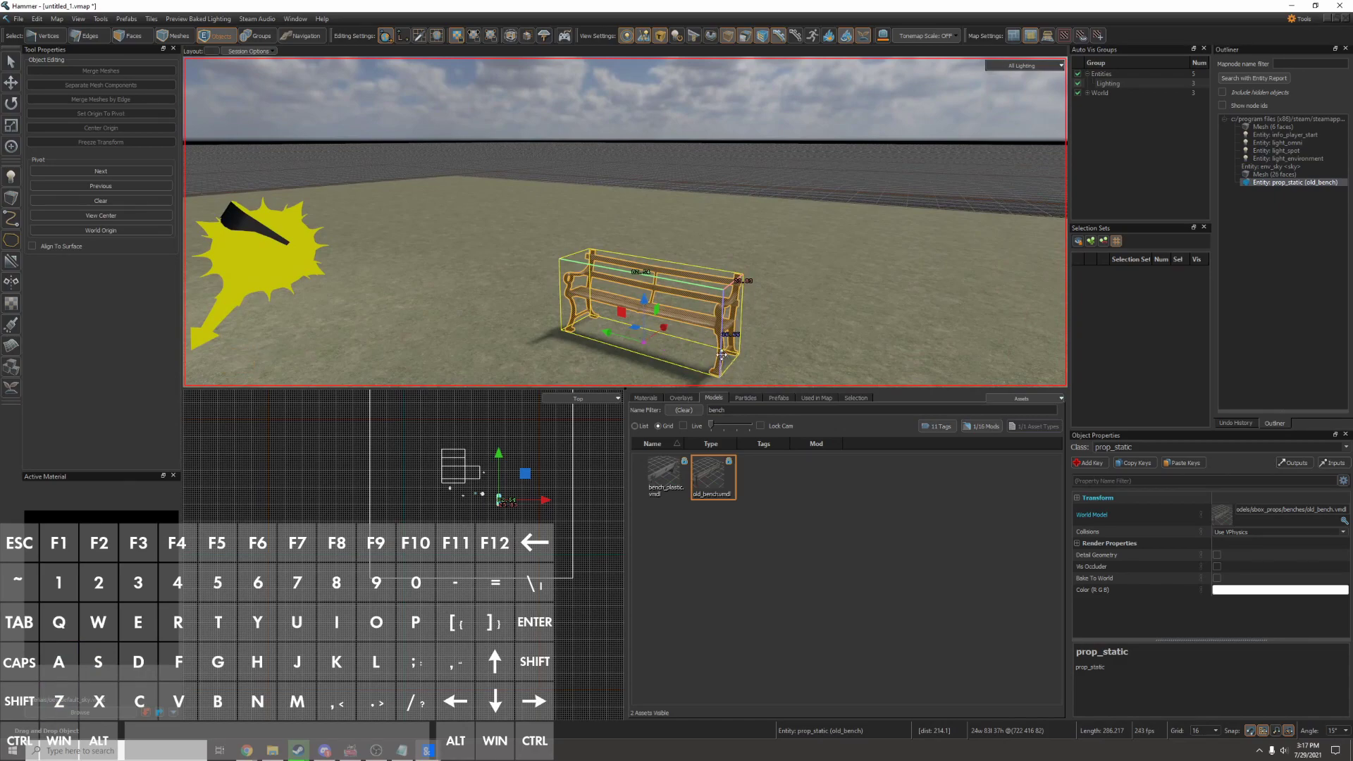
right_drag(703, 318, 703, 319)
key(w)
click(762, 137)
right_drag(749, 250, 625, 222)
key(d)
key(z)
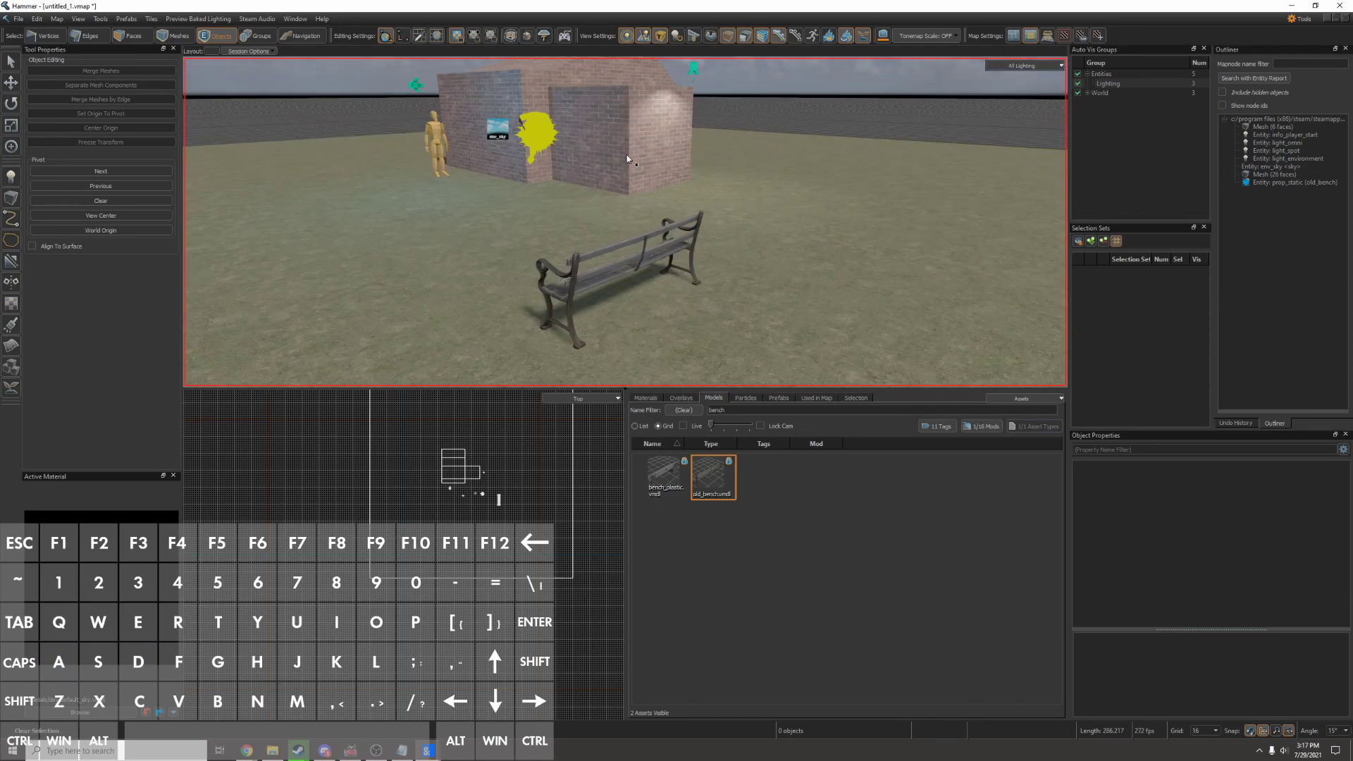
click(627, 160)
key(z)
key(z)
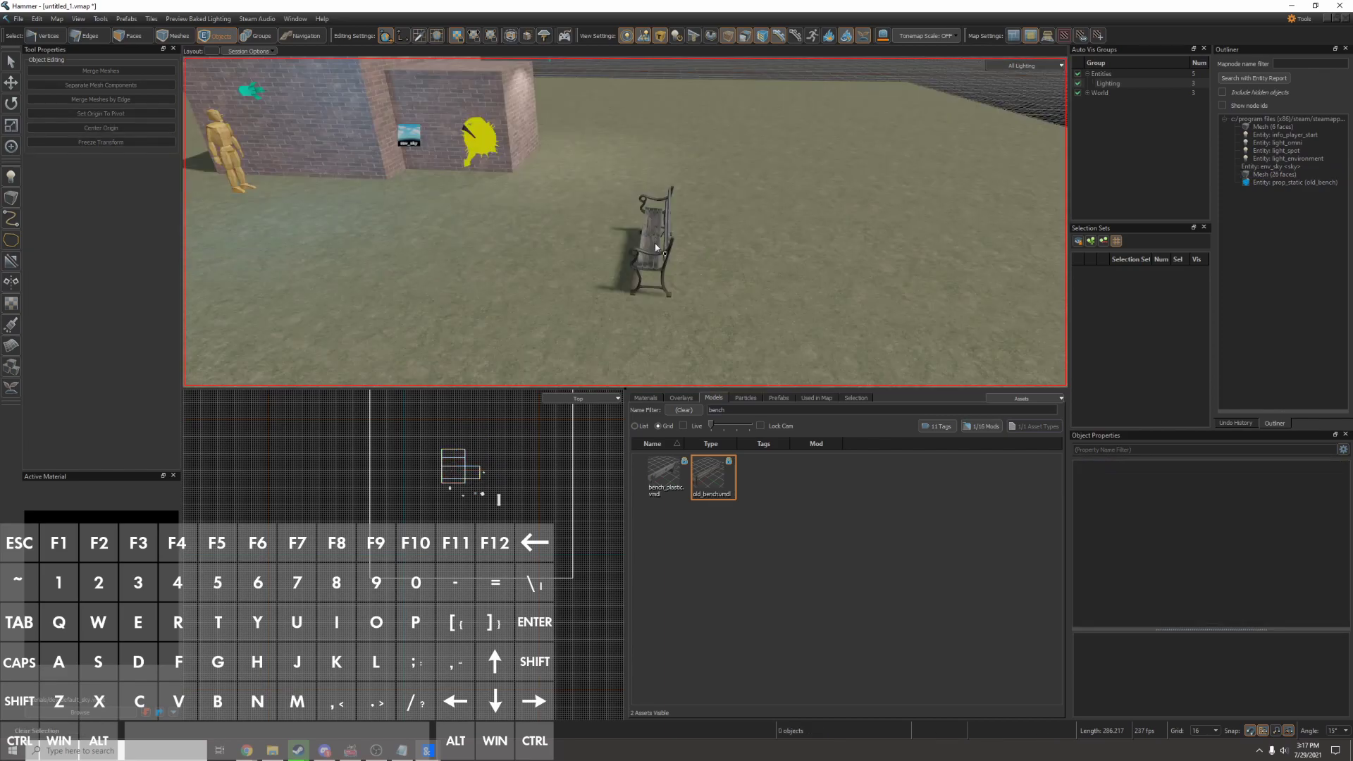
Select the bench and cut and paste it to reposition it on the grass.
click(657, 253)
key(z)
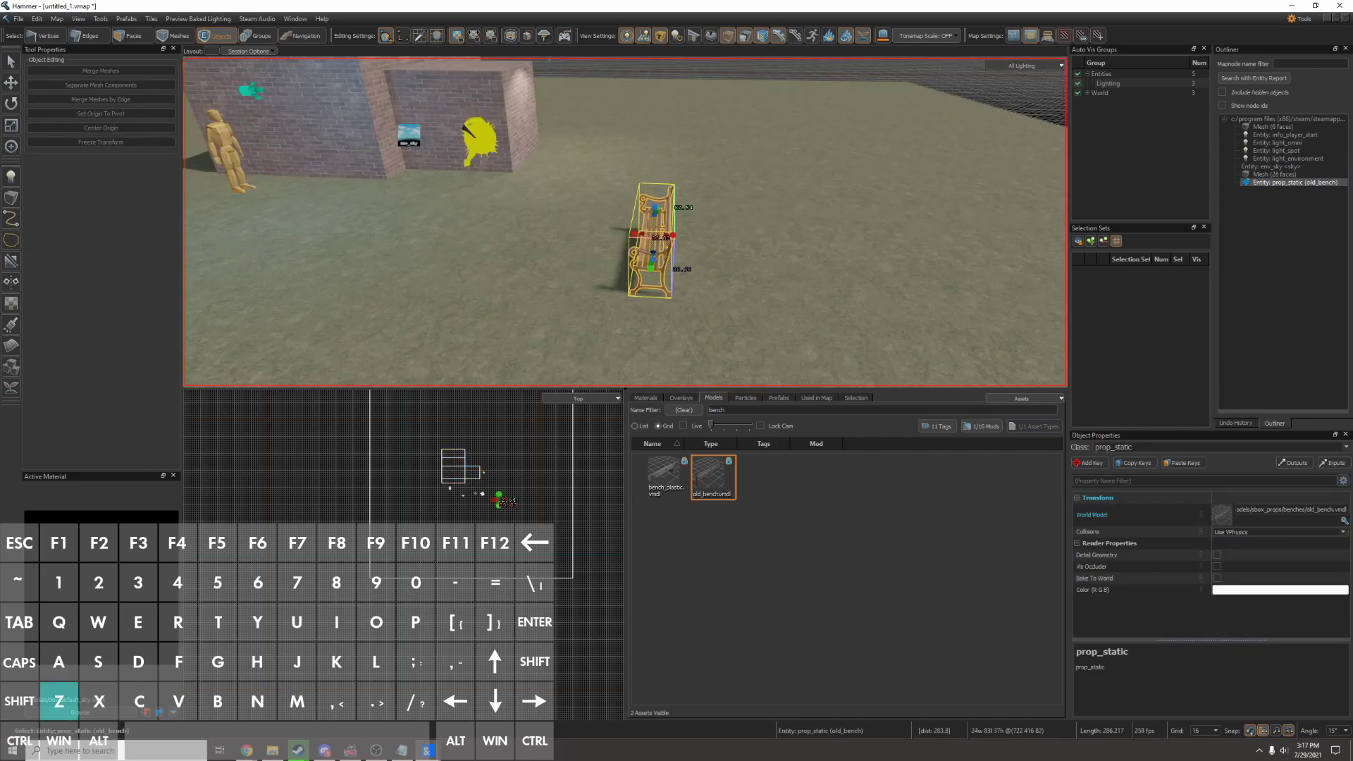
key(d)
key(a)
key(z)
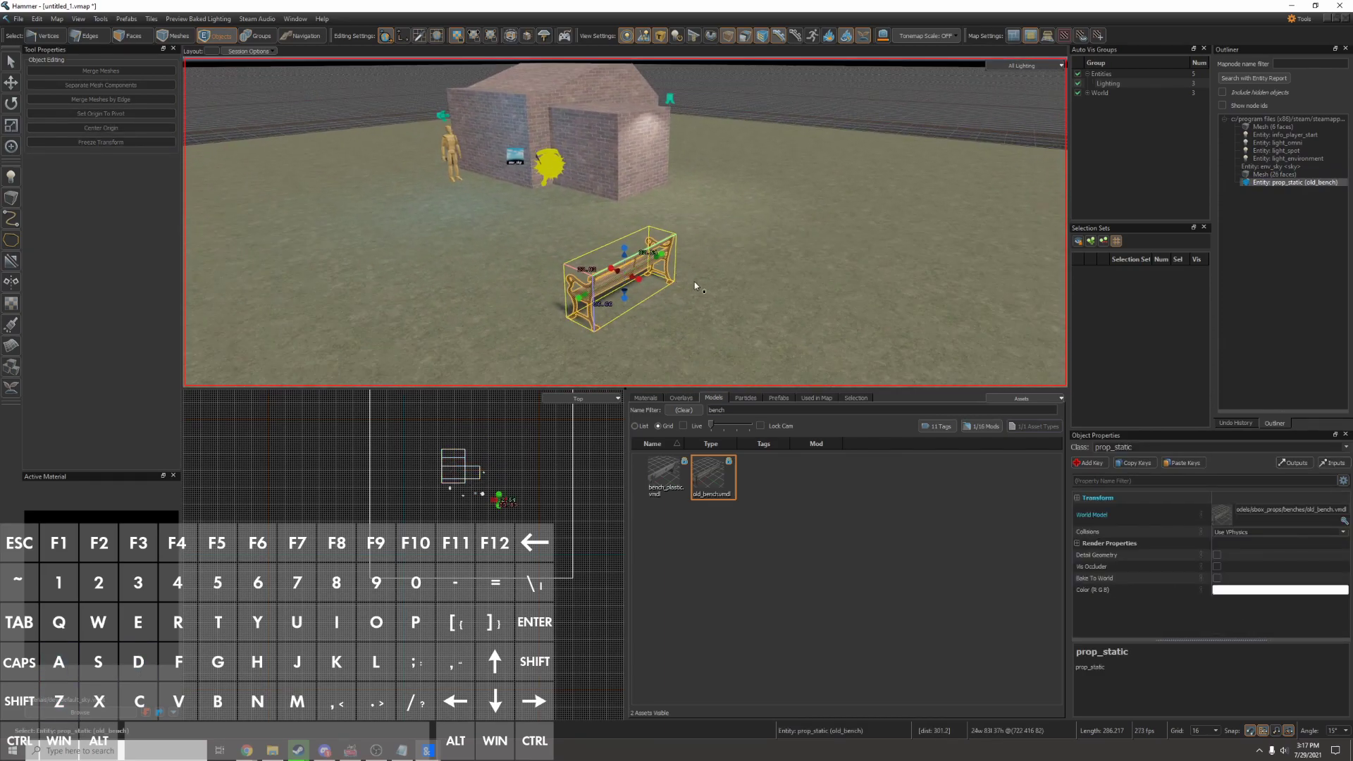
key(z)
key(t)
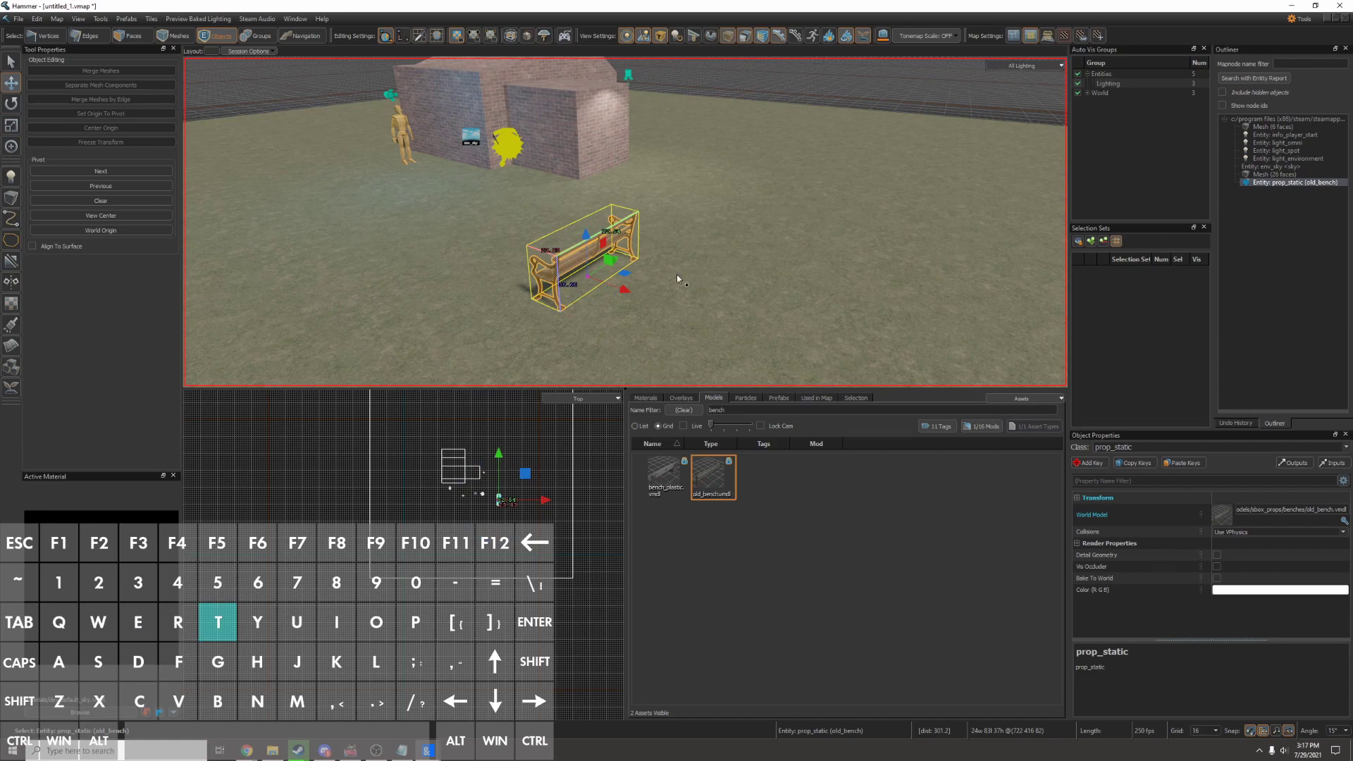
key(ctrl+x)
key(ctrl+v)
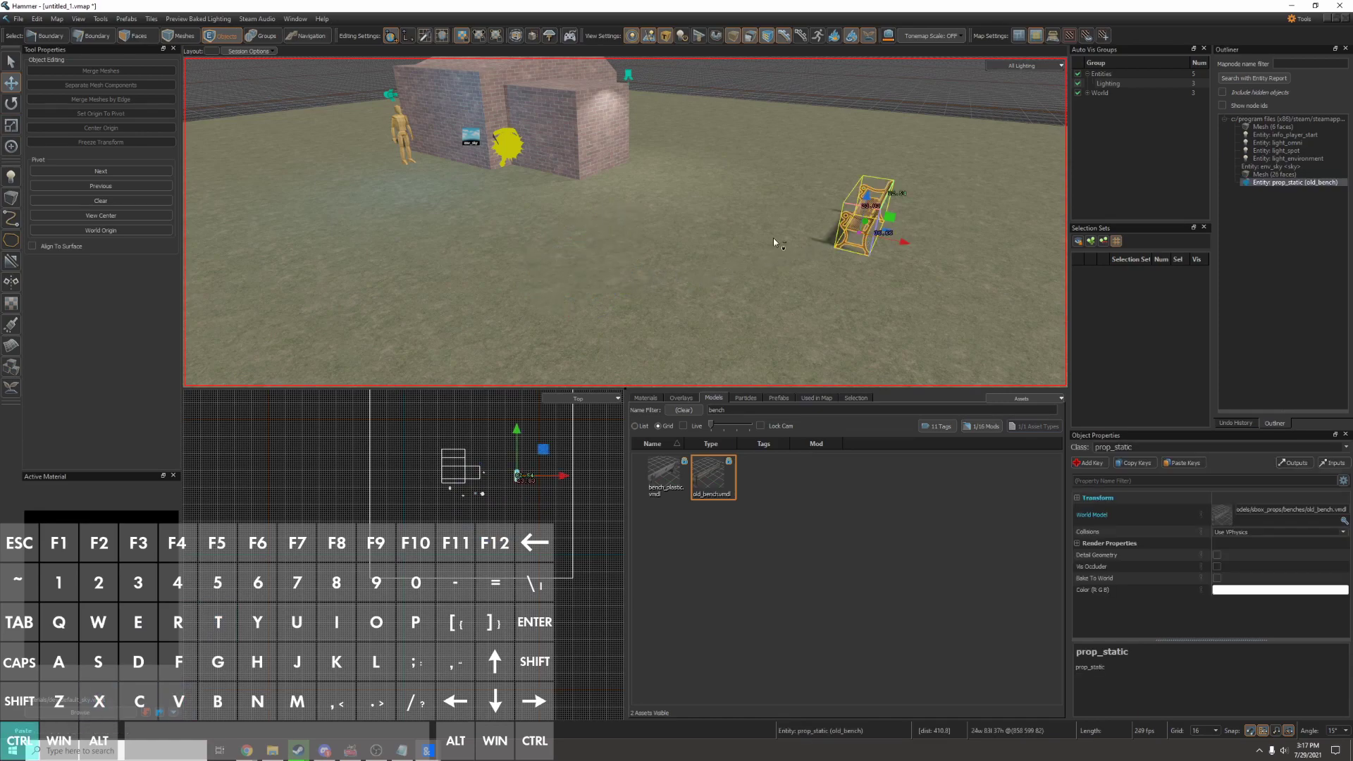
key(ctrl+x)
key(ctrl+v)
Stretch the bench with the Scale tool, using a red-axis scale of about 7.21 to make its seat much deeper.
drag(393, 247, 982, 363)
key(e)
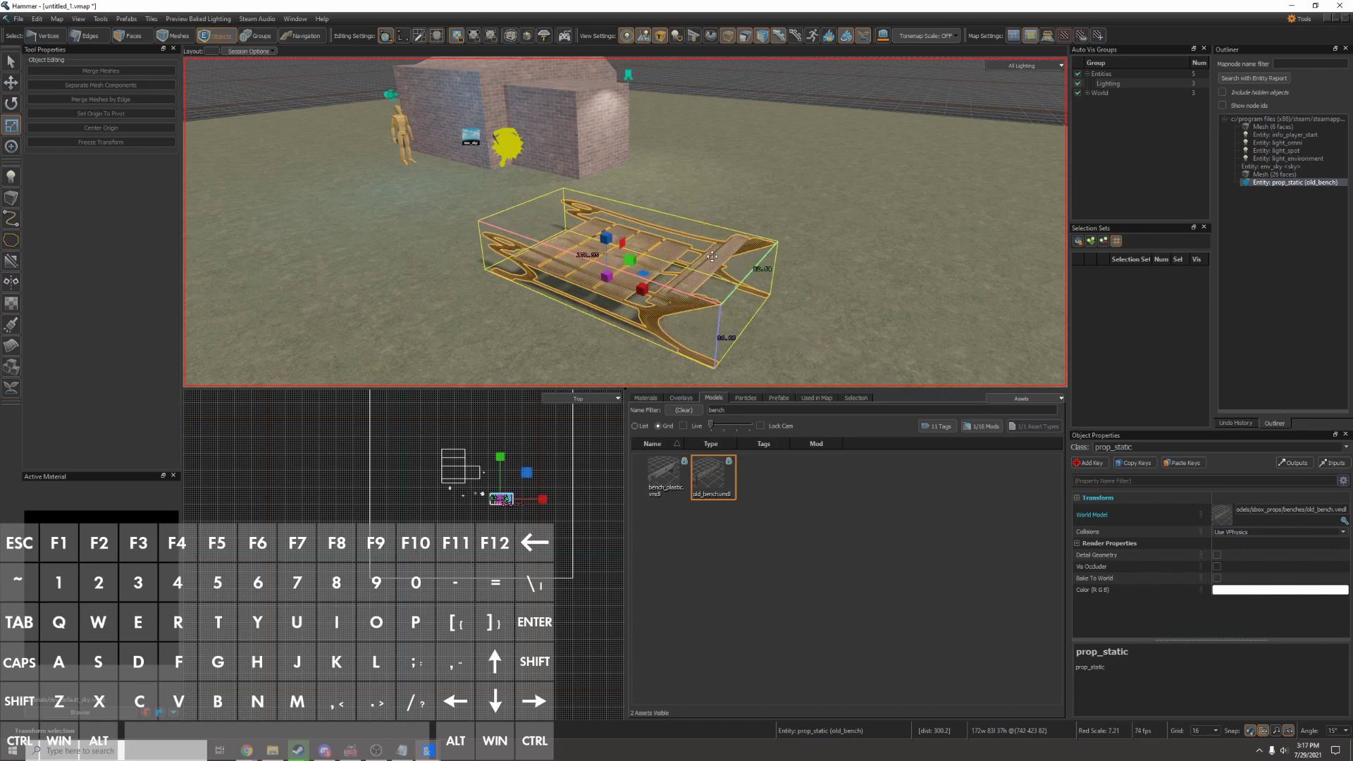
key(z)
key(w)
key(a)
key(z)
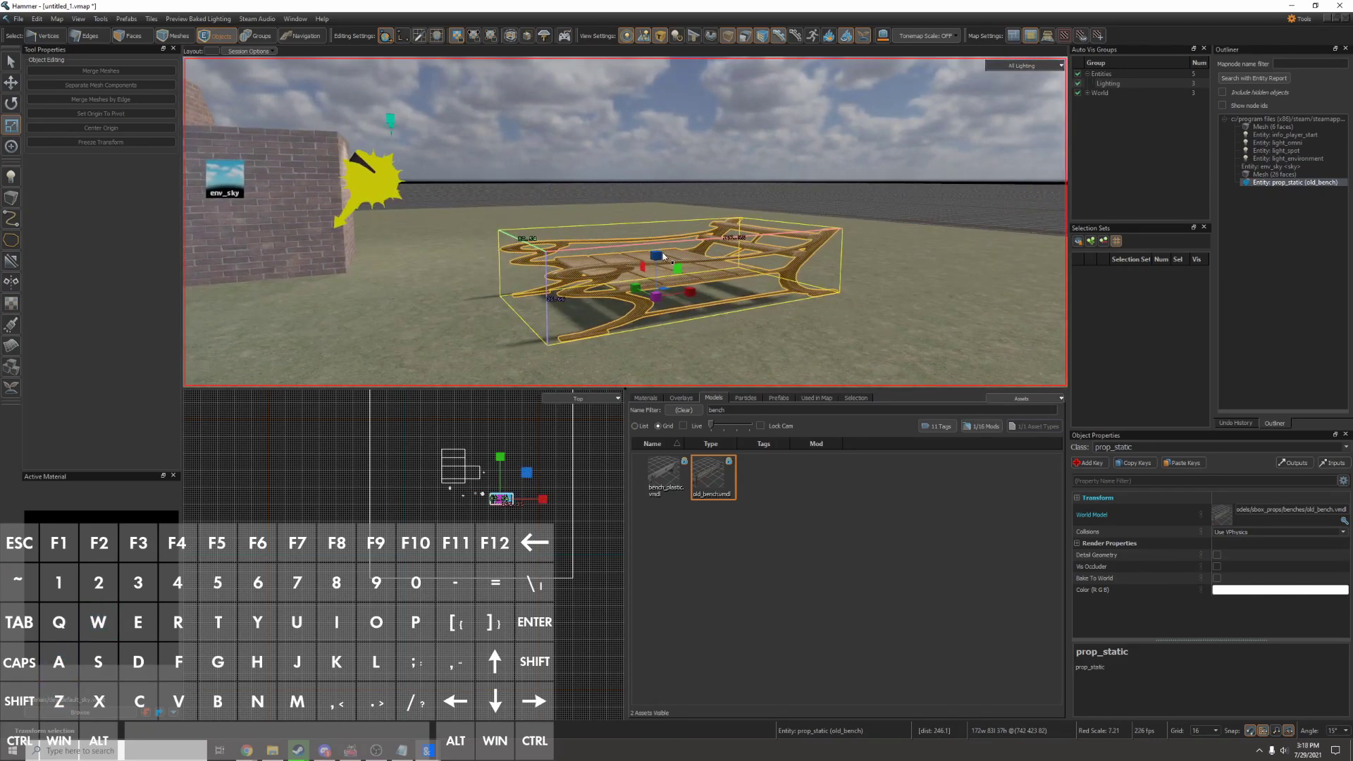
ctrl+drag(662, 255, 679, 286)
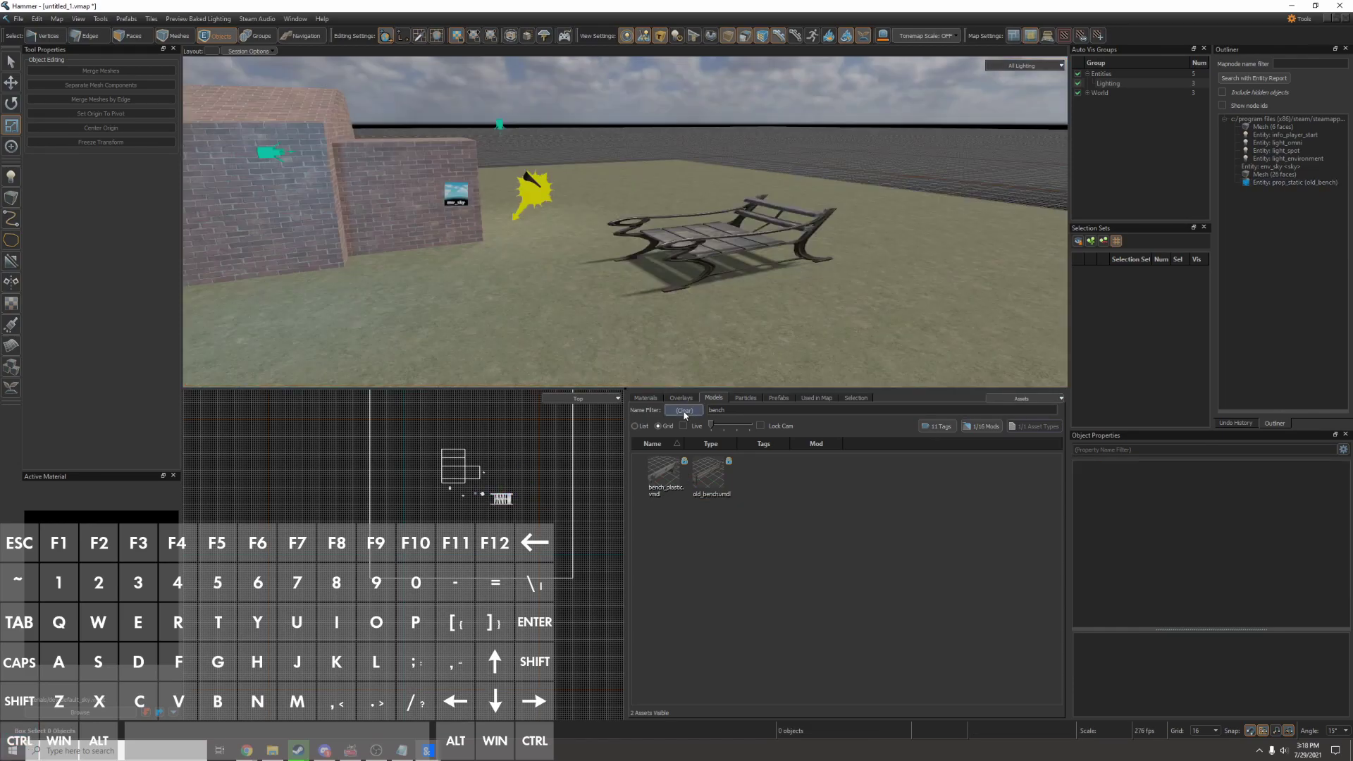
Clear the model name filter and place the street_cabinet_small, brick pillar and brick wall models on the grass around the bench.
click(684, 410)
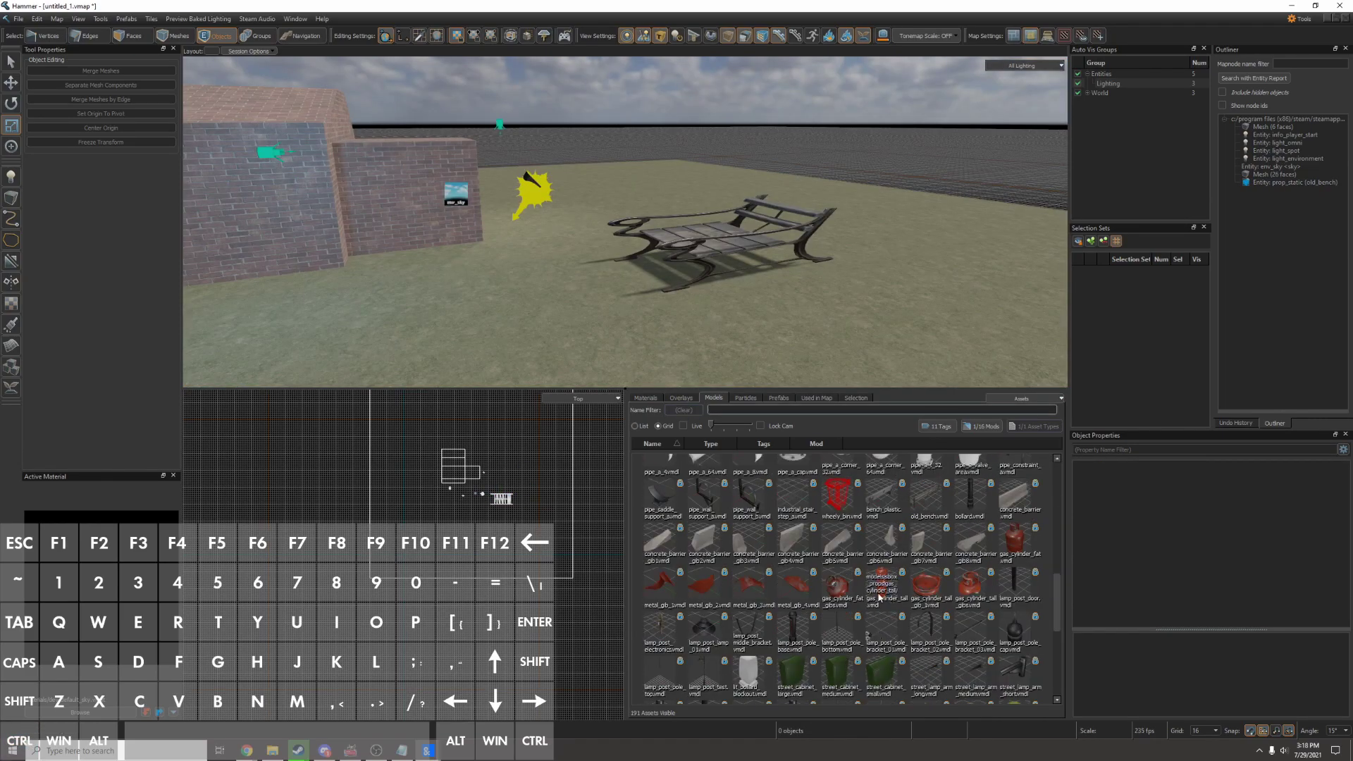
drag(887, 676, 380, 282)
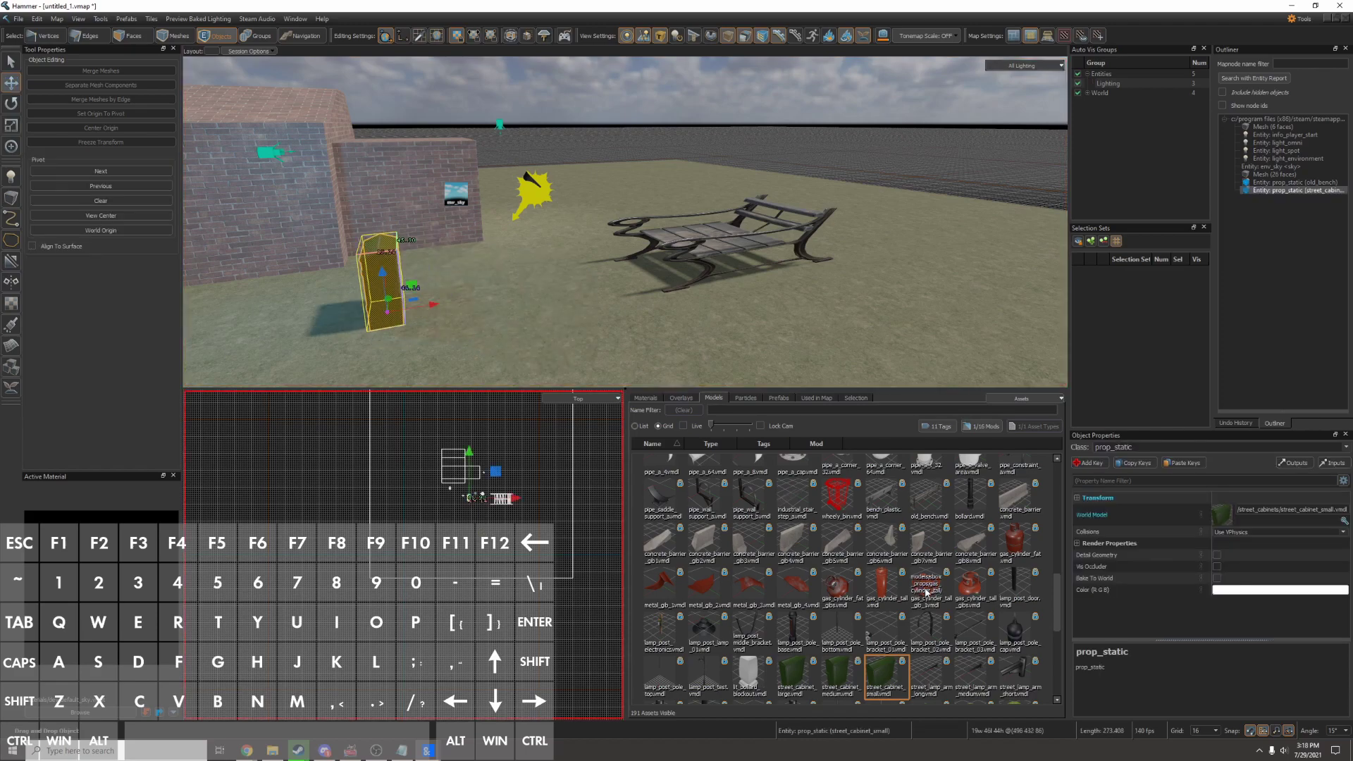
scroll(950, 596, down, 5)
drag(886, 588, 898, 278)
drag(938, 595, 909, 317)
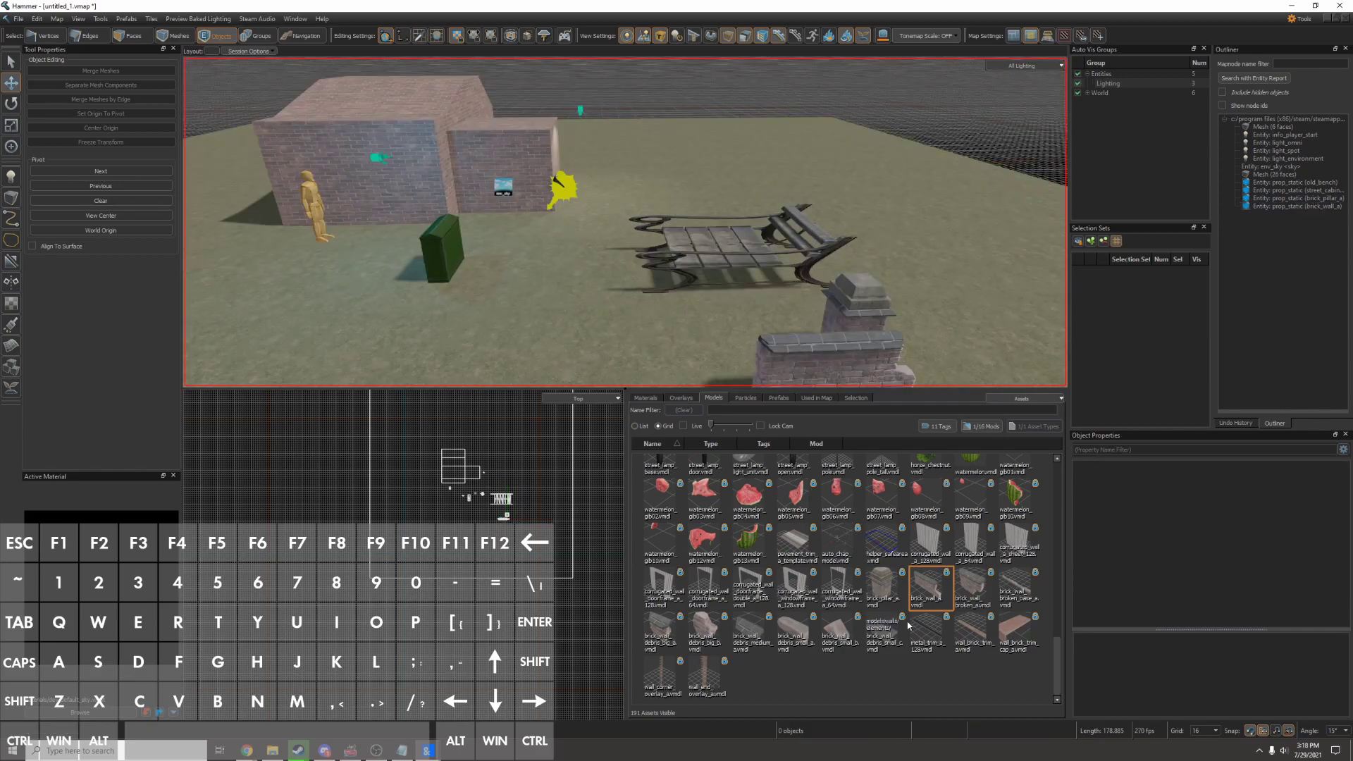
Place the gas_cylinder_fat and concrete_barrier models on the grass between the street cabinet and the bench.
scroll(850, 534, up, 5)
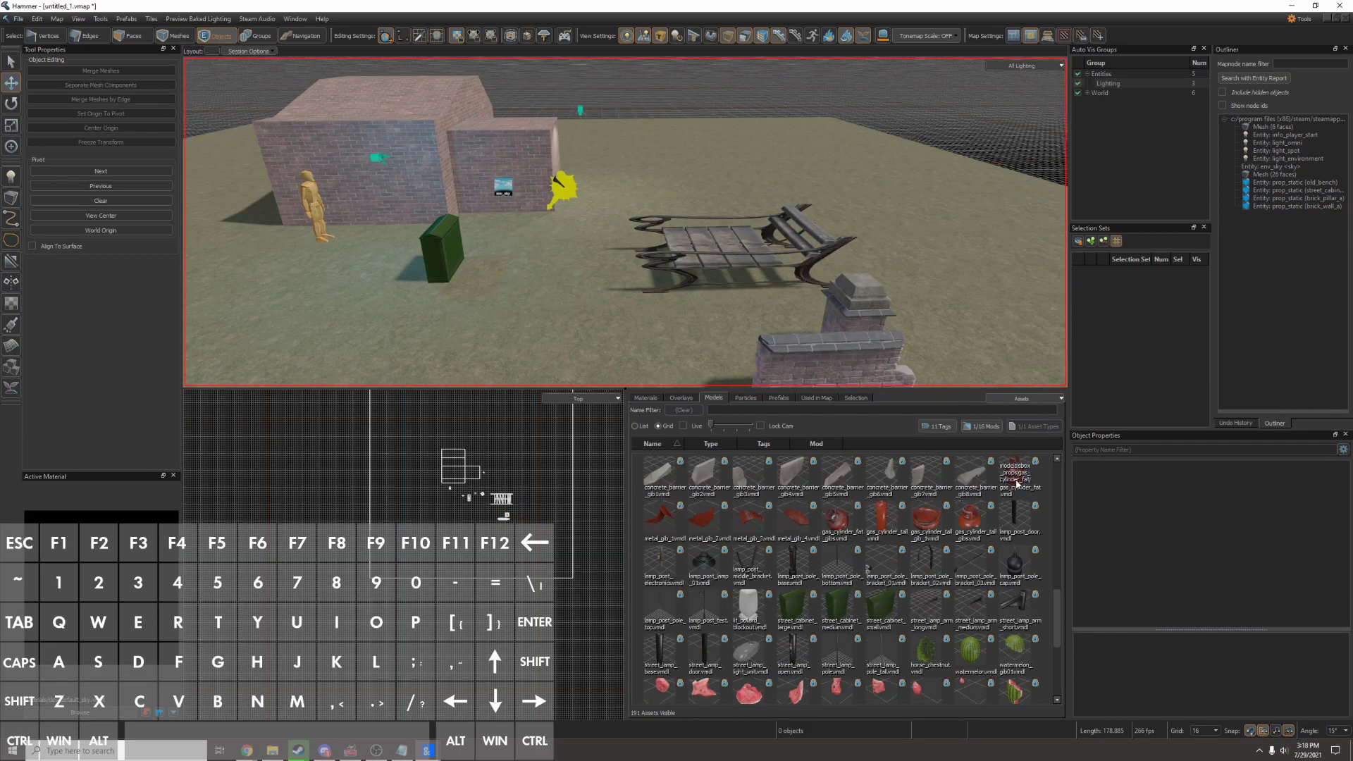
drag(1020, 473, 548, 275)
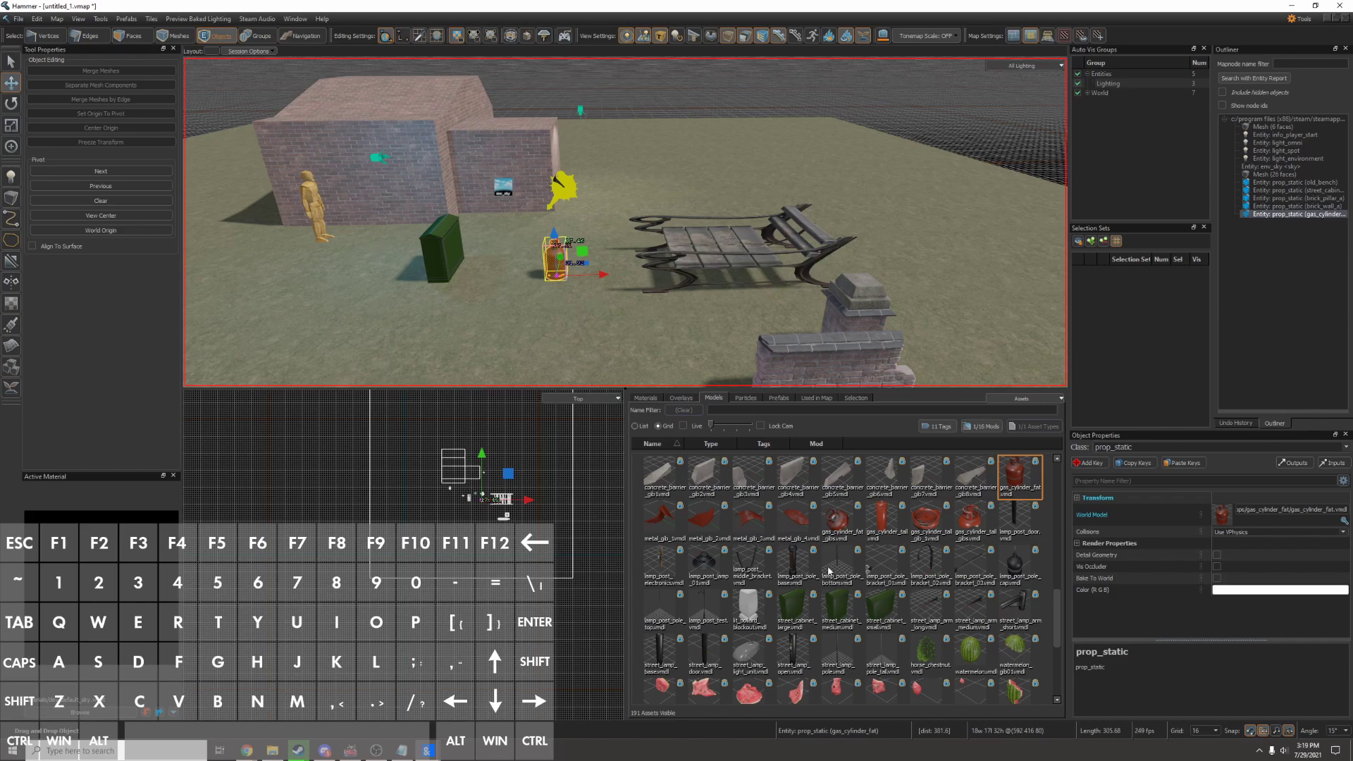
scroll(829, 571, up, 3)
drag(1020, 564, 482, 327)
scroll(629, 344, up, 3)
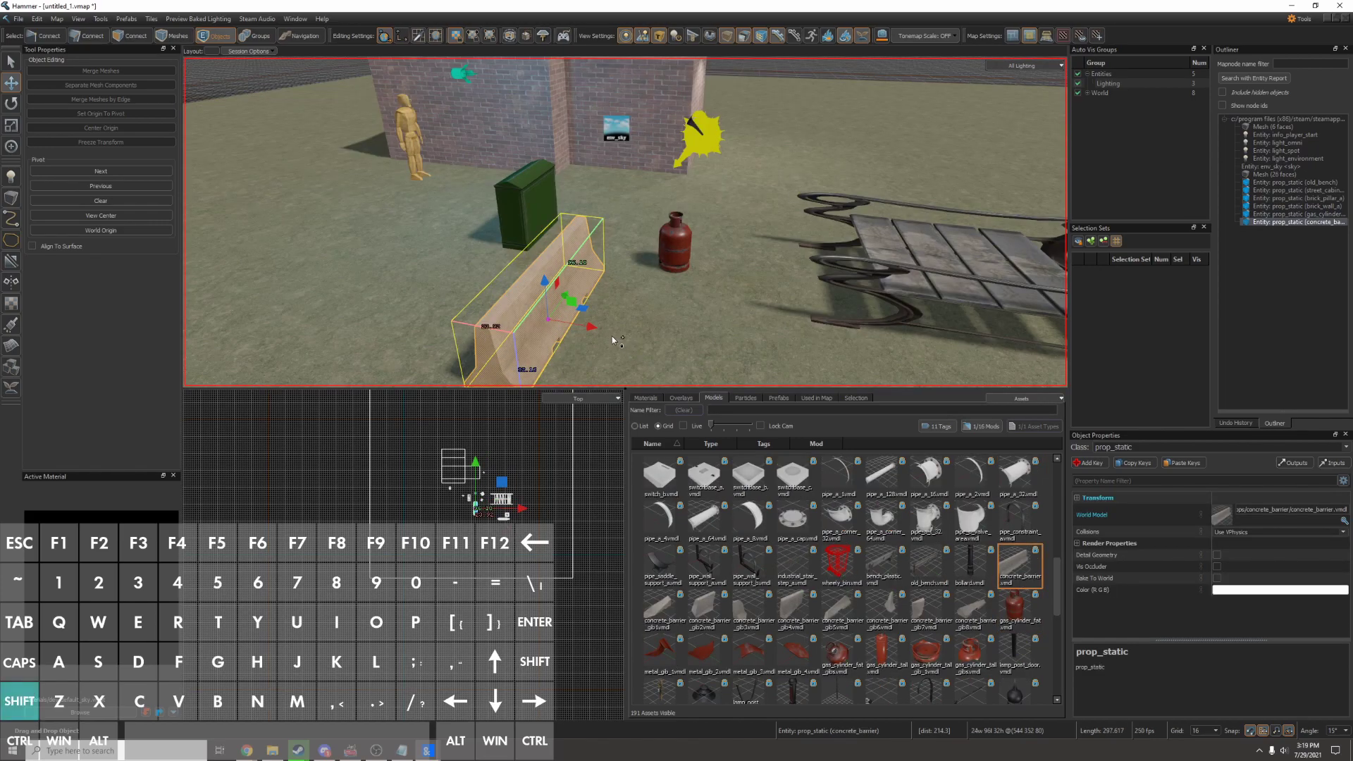
Enlarge the 3D view, select the concrete barrier and gas cylinder together, and change their class to prop_physics.
key(shift+z)
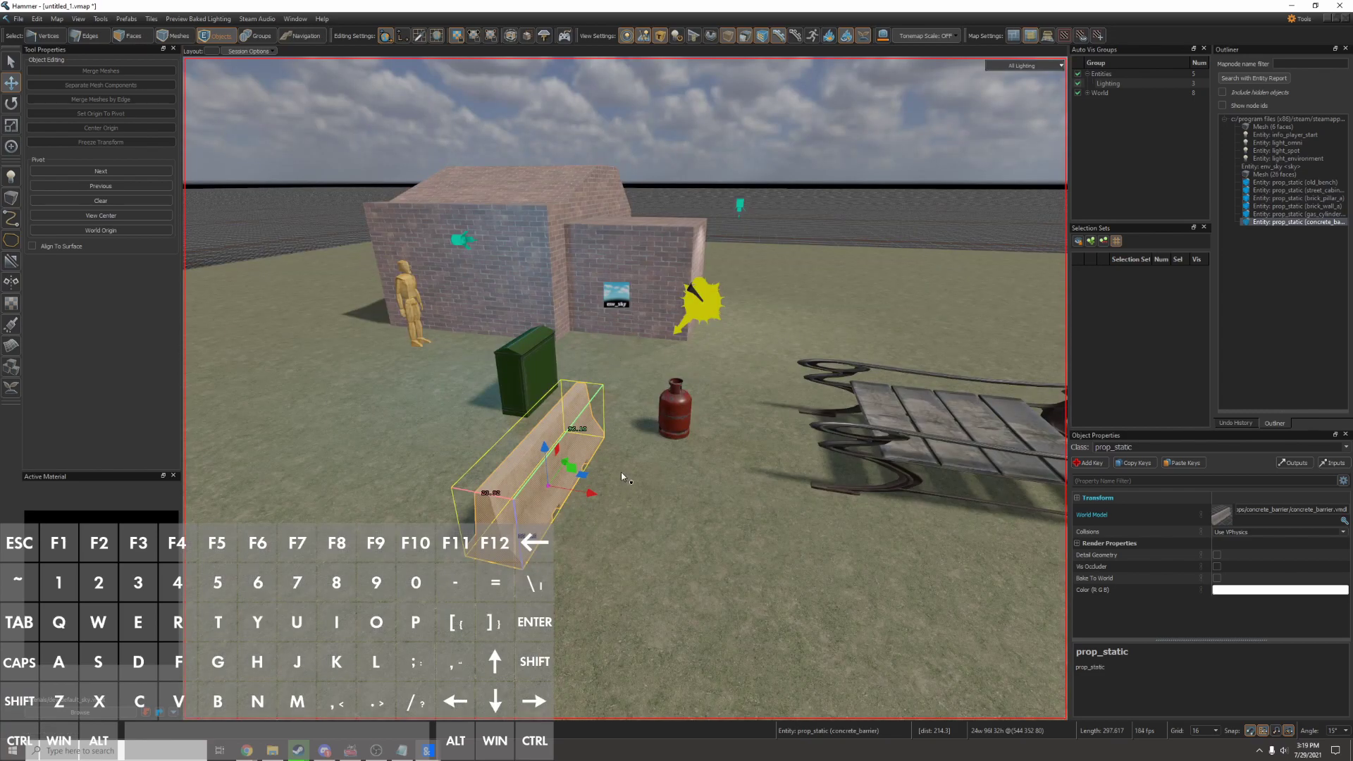
scroll(620, 472, up, 3)
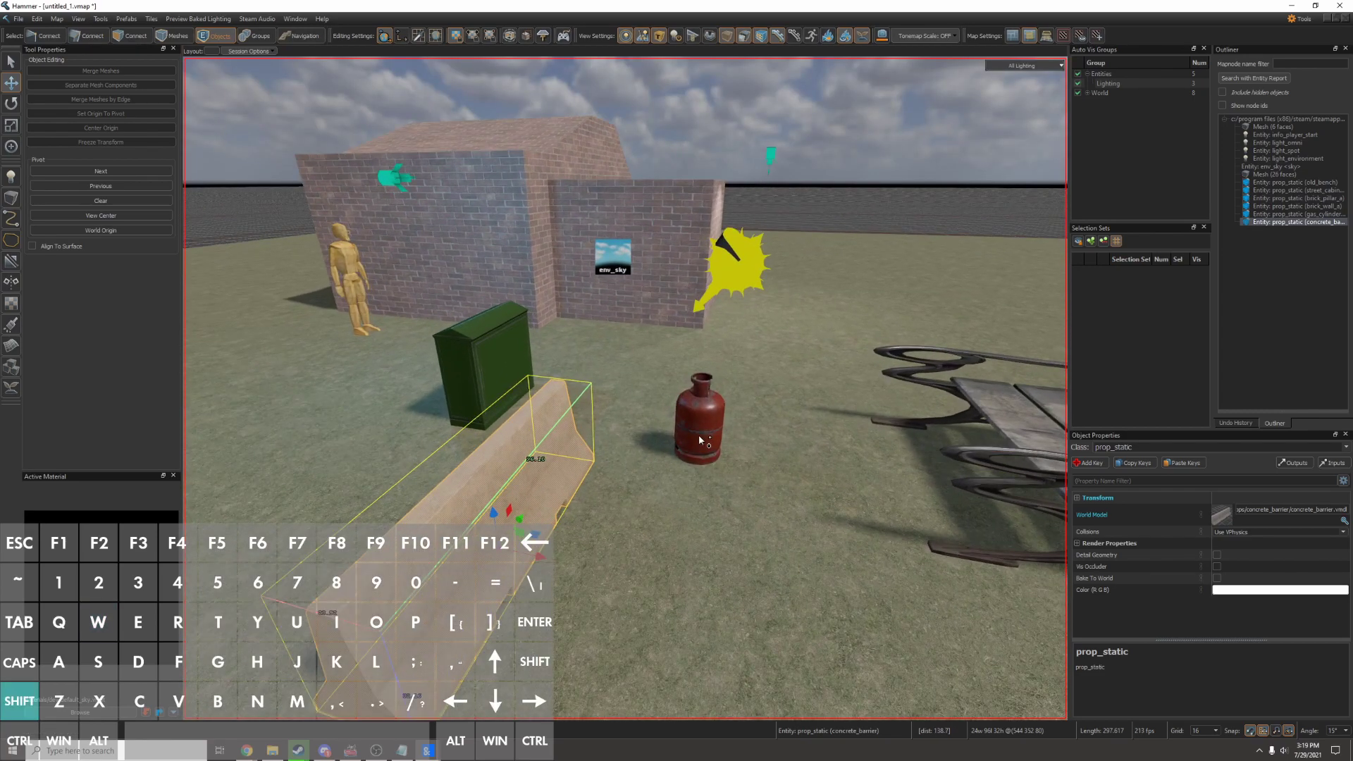
shift+click(701, 431)
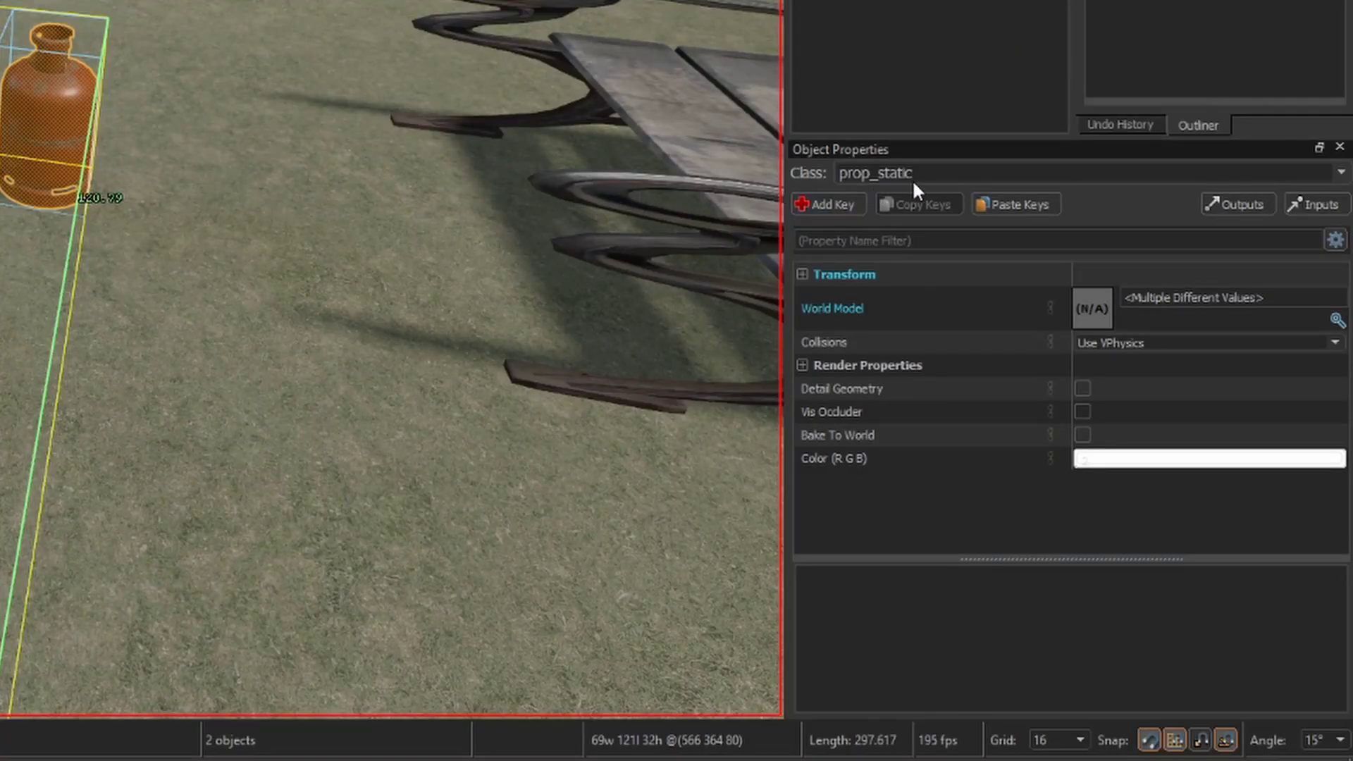
click(938, 174)
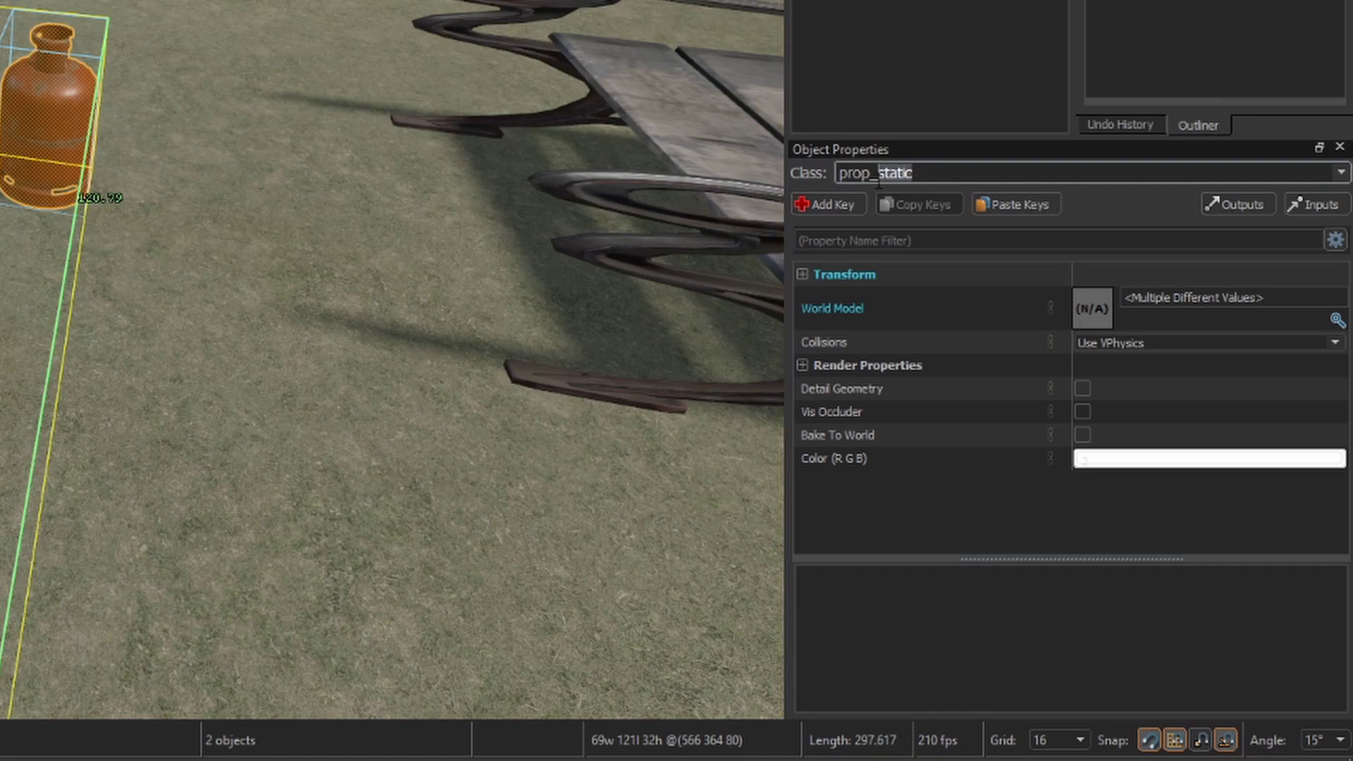
text(physics)
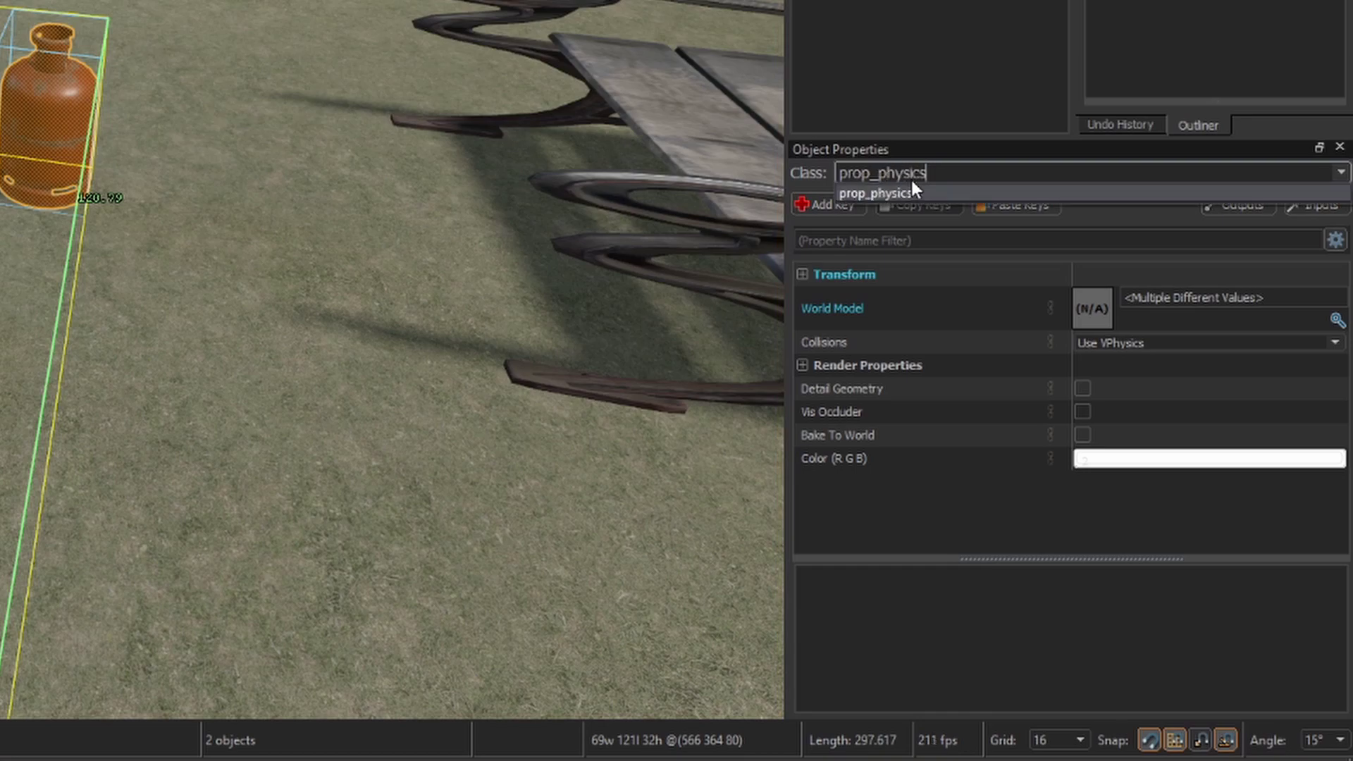
click(912, 184)
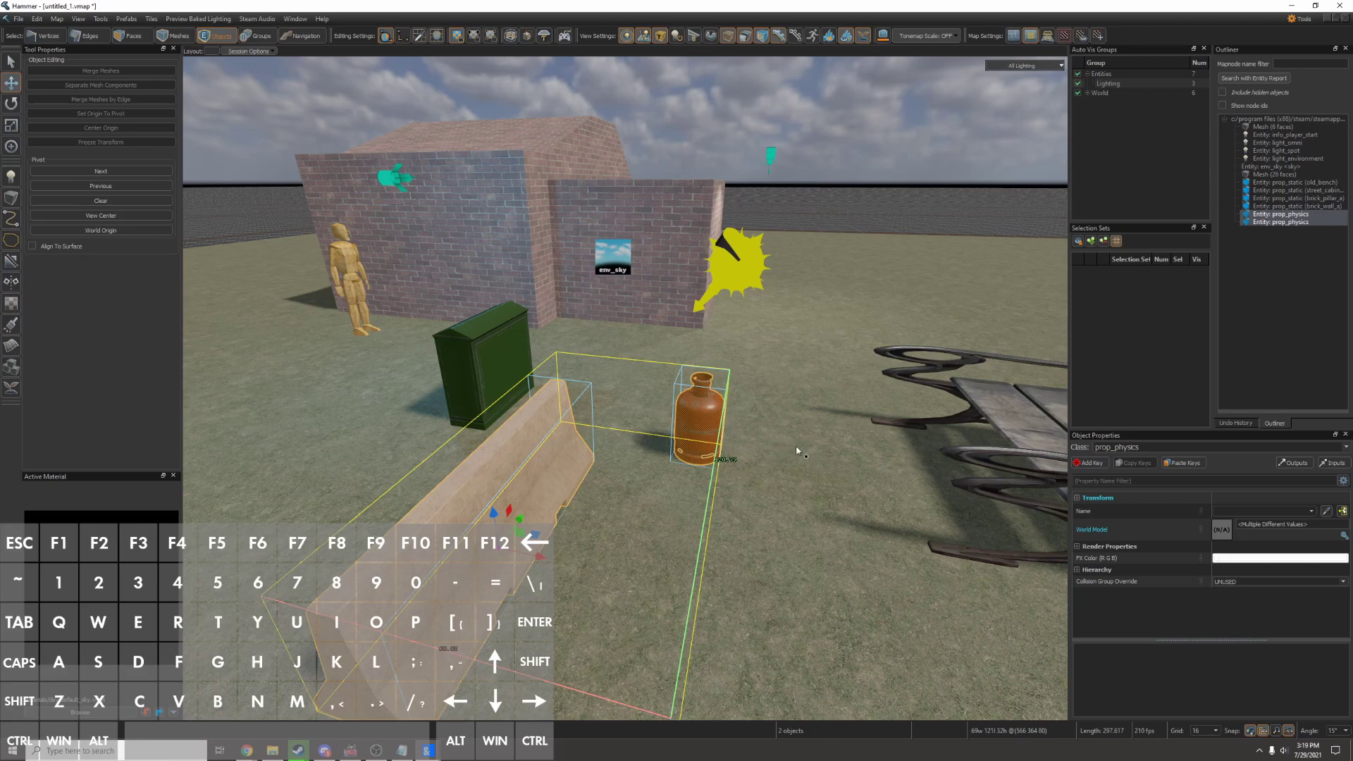
Activate the Physics Simulation tool for the gas cylinder and concrete barrier and start the simulation.
key(a)
mouse_move(797, 447)
right_down()
mouse_move(938, 458)
mouse_move(780, 453)
right_up()
key(d)
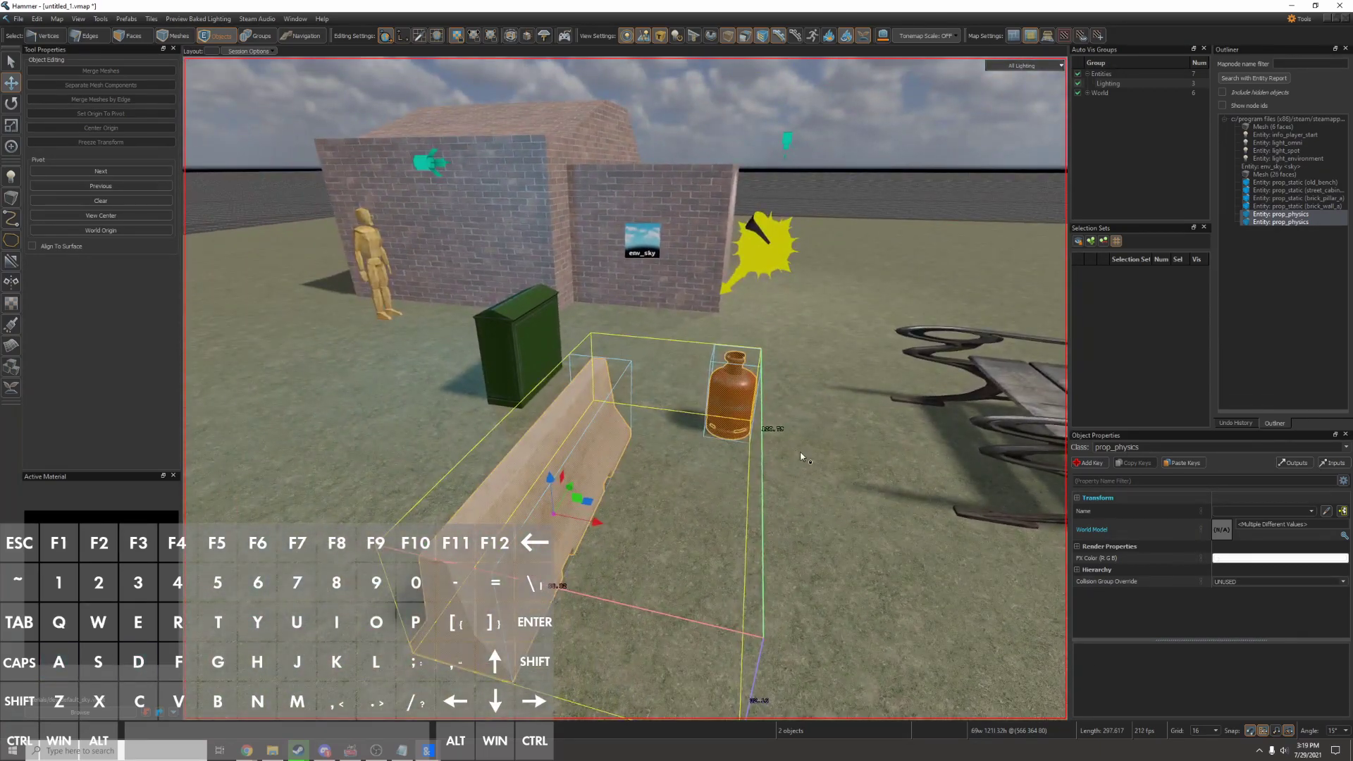
key(shift+c)
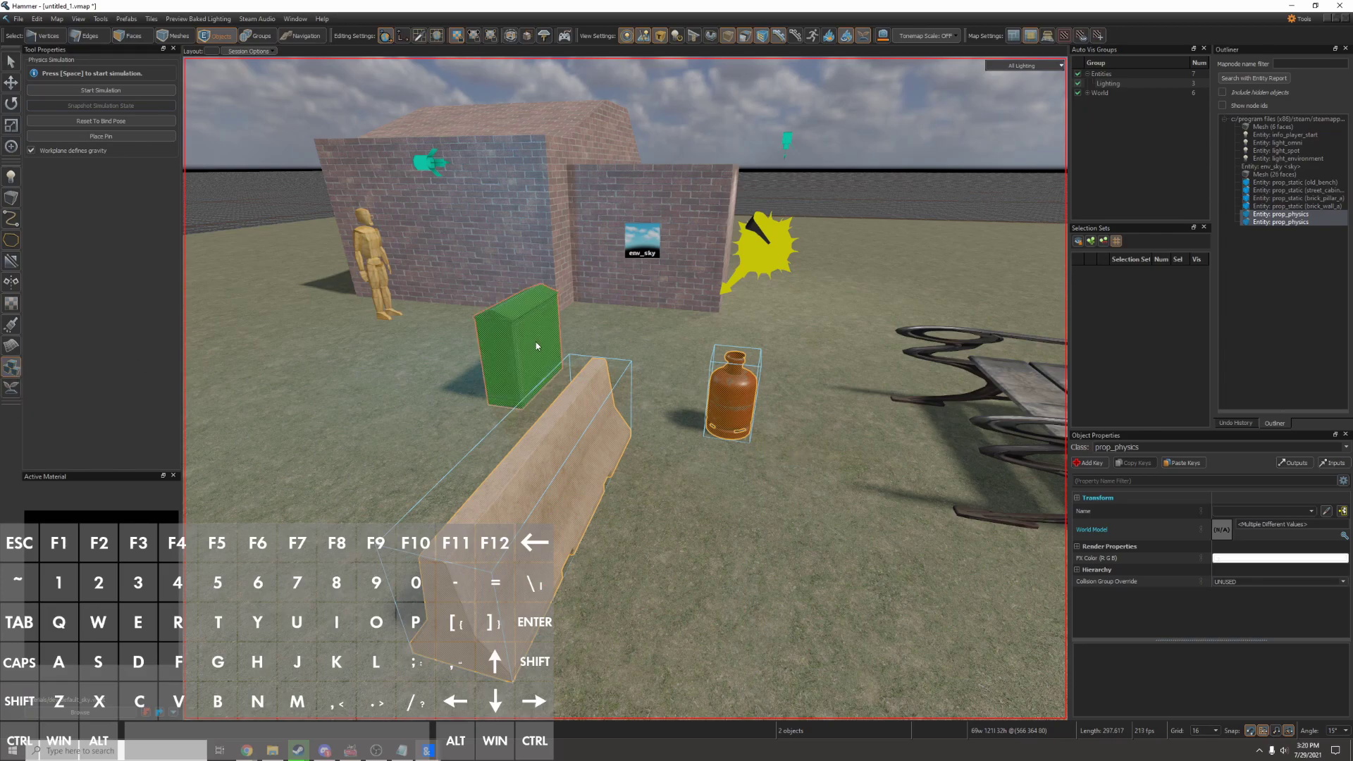
right_drag(606, 442, 704, 442)
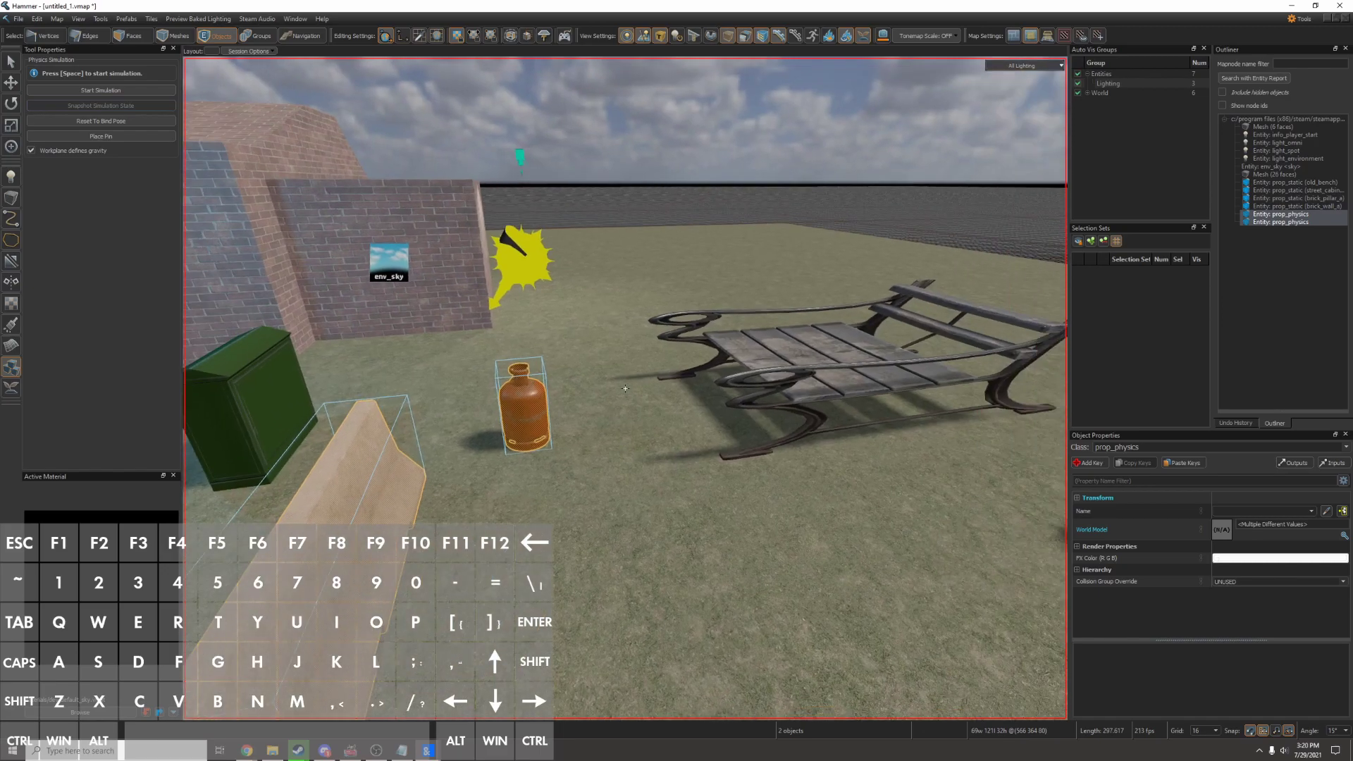
scroll(676, 394, down, 4)
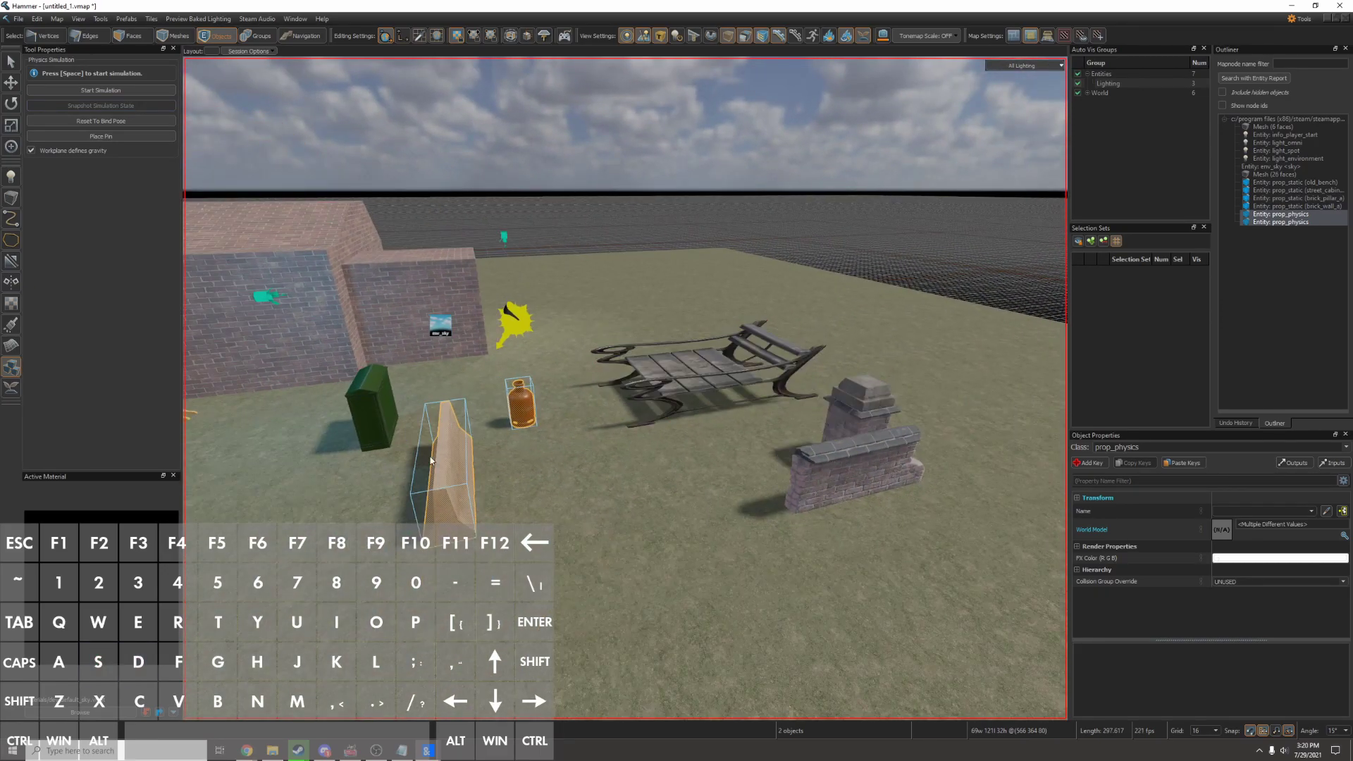
scroll(934, 459, up, 3)
right_drag(985, 547, 678, 501)
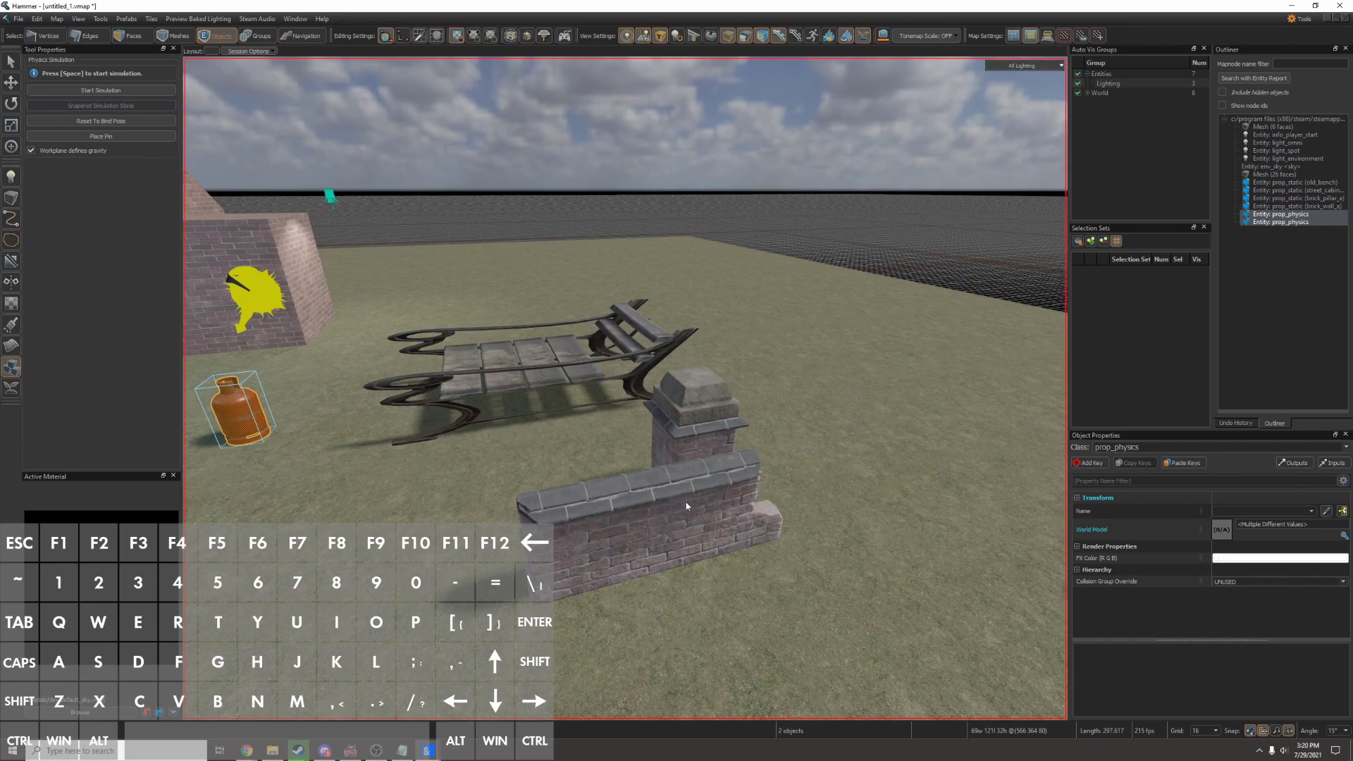
right_drag(695, 418, 743, 441)
key(space)
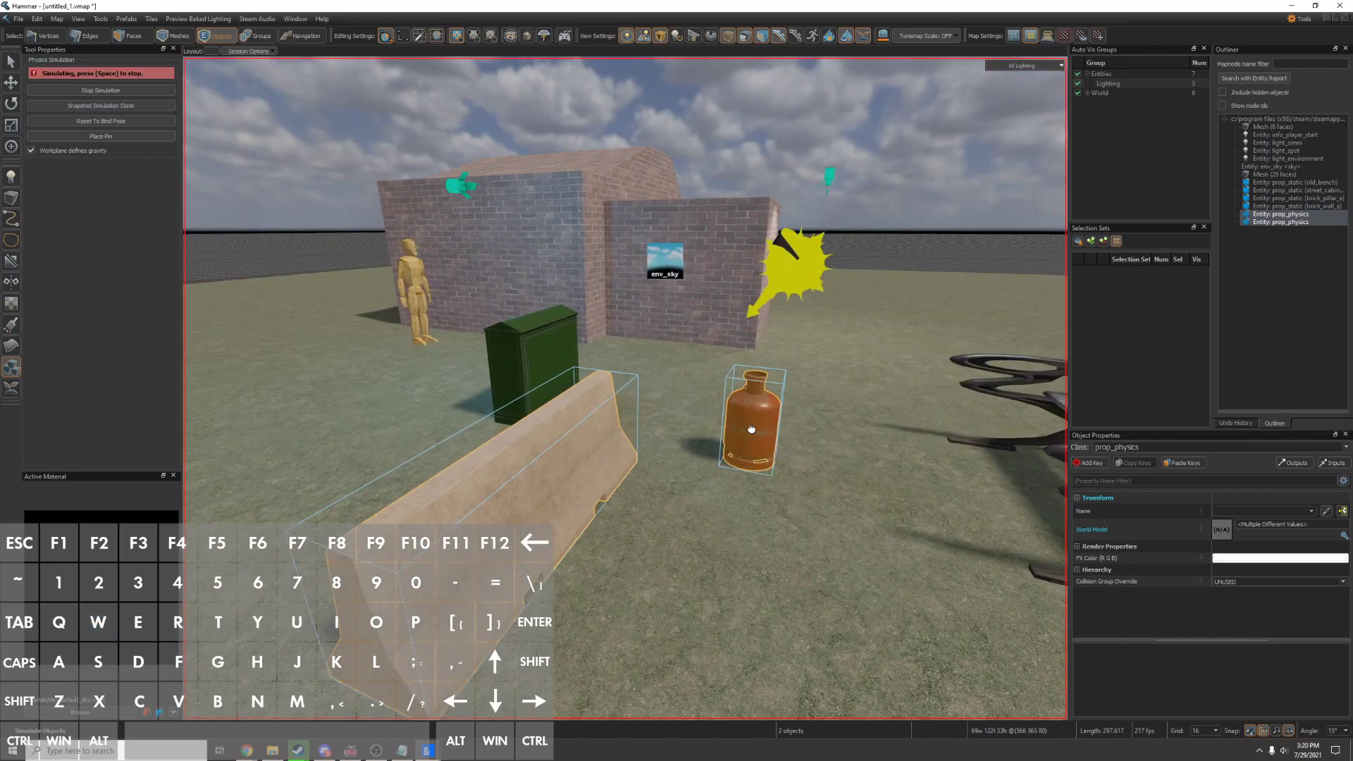
Knock over the gas cylinder and tip the bench onto its side in the running simulation, stop it, and clear the selection.
drag(751, 429, 665, 437)
drag(657, 382, 667, 343)
key(w)
right_drag(573, 484, 616, 514)
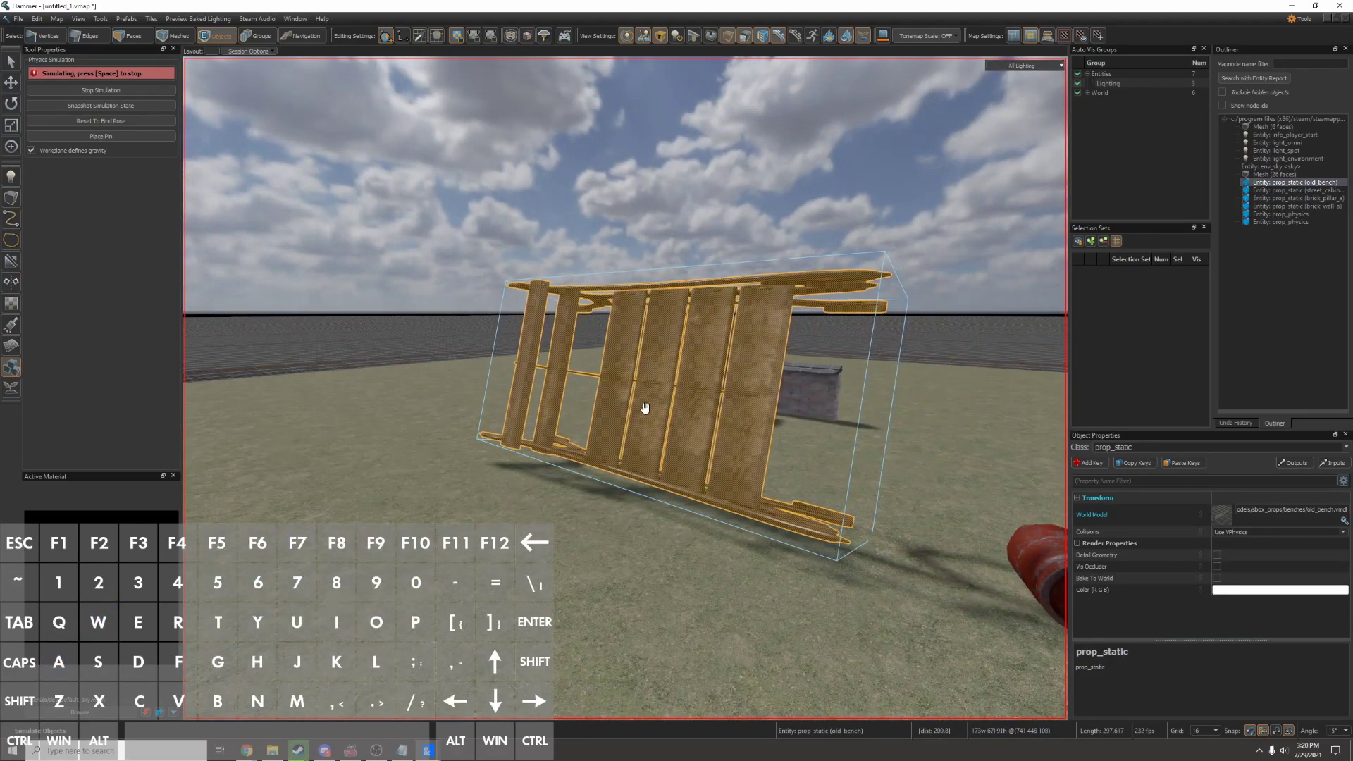
key(space)
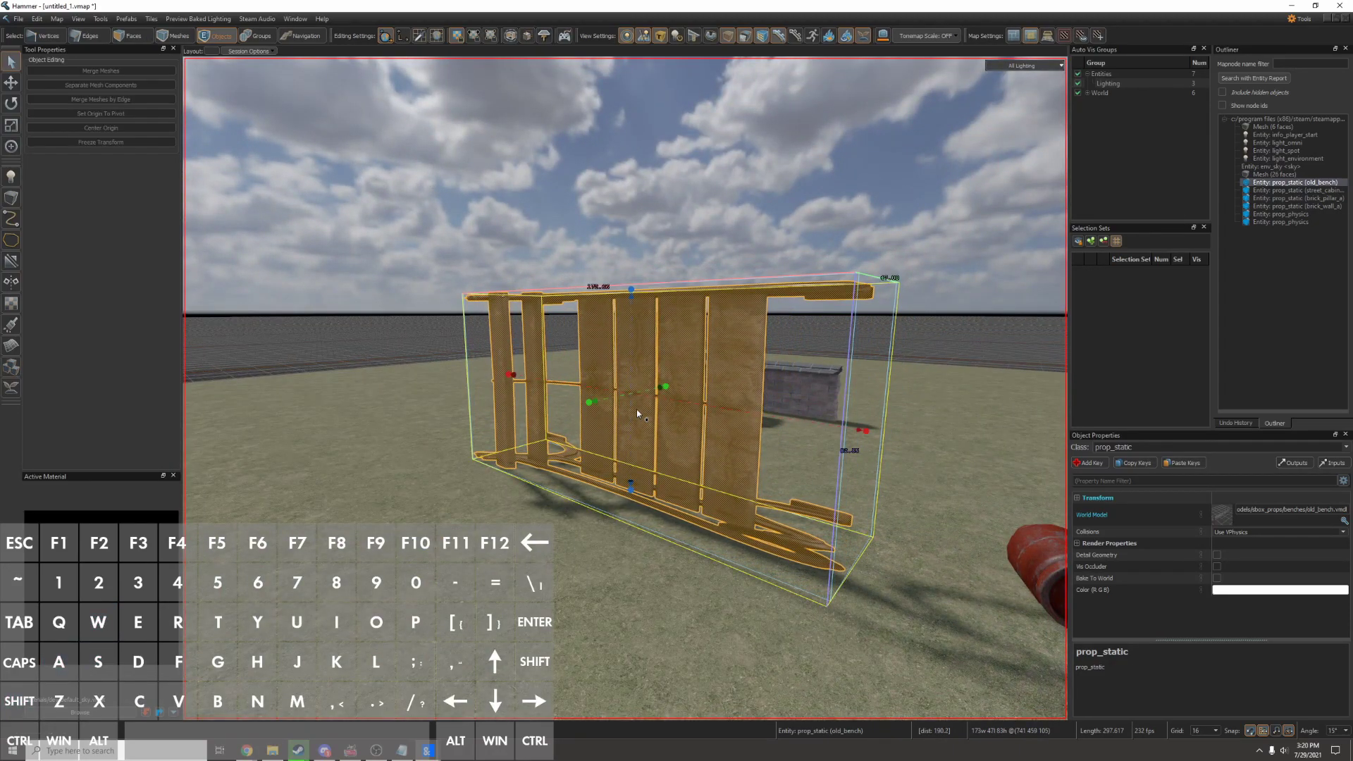
click(586, 247)
Examine the placed props from several angles and check the build presets and engine-loading options for the map.
right_drag(586, 248, 625, 388)
key(d)
key(s)
key(w)
key(a)
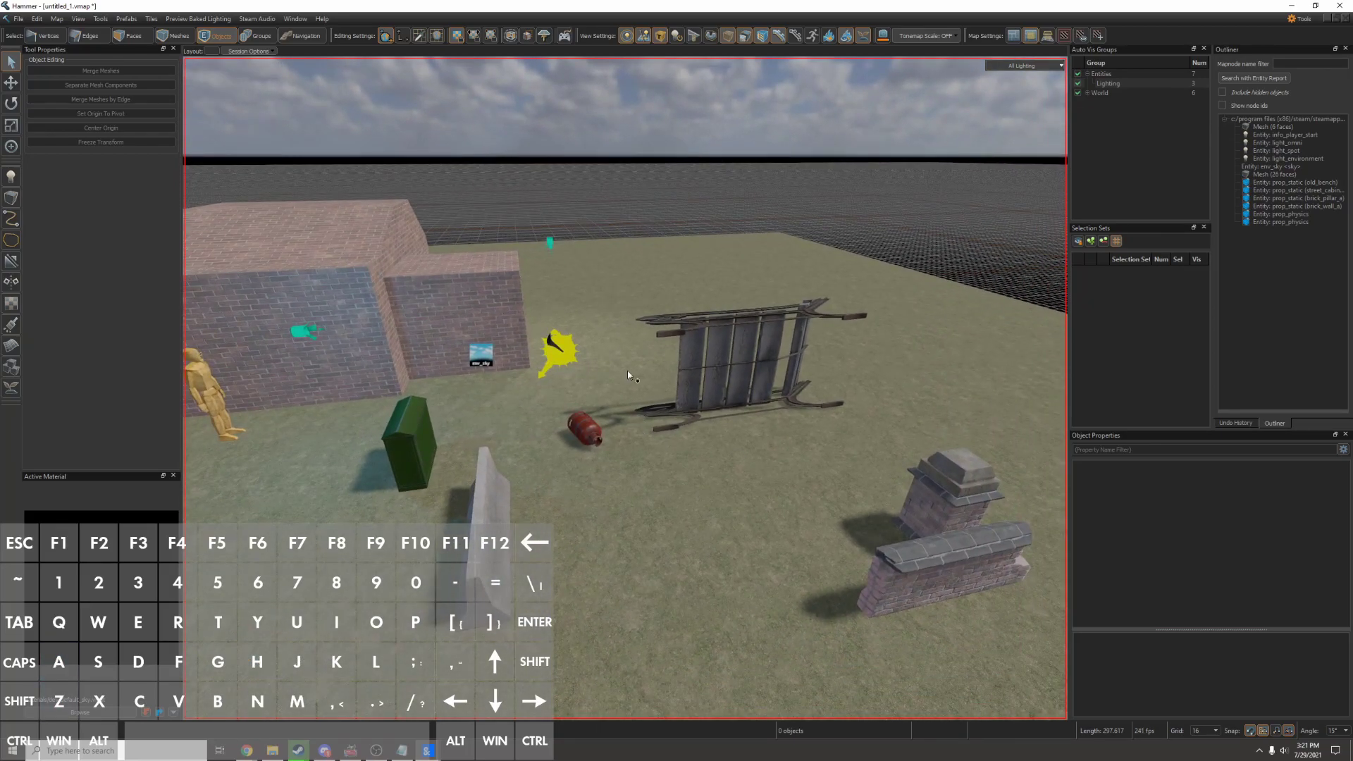
key(F9)
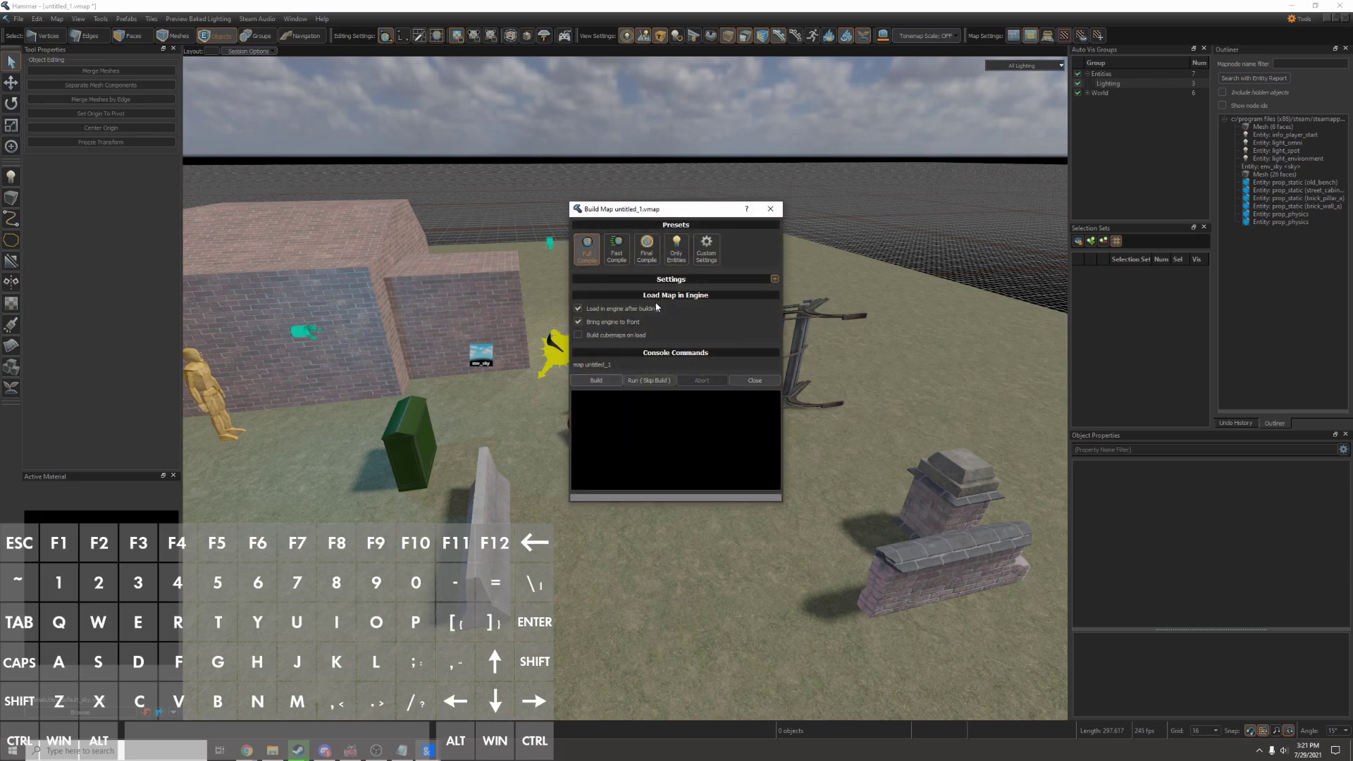
click(771, 209)
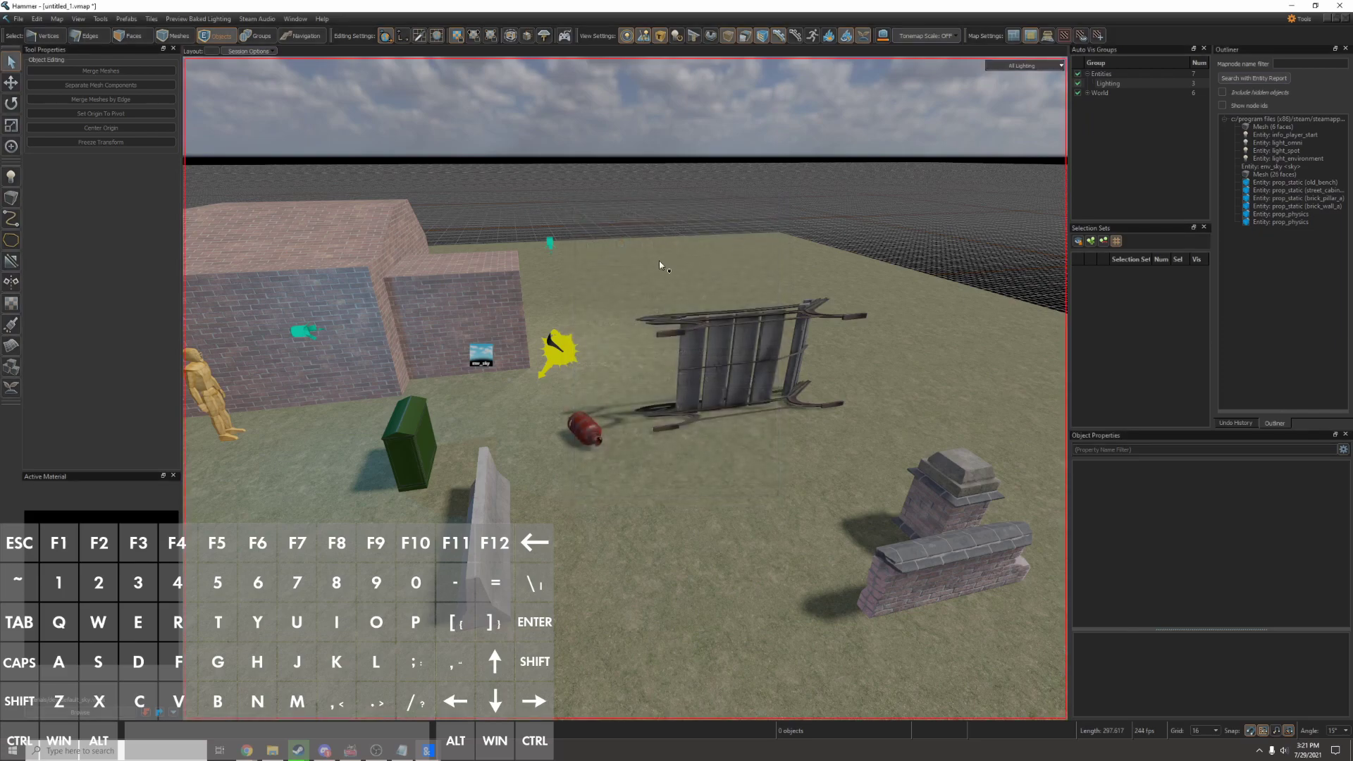
Save the map as my_cool_map in the maps folder of the whateveryouwant addon.
key(ctrl+s)
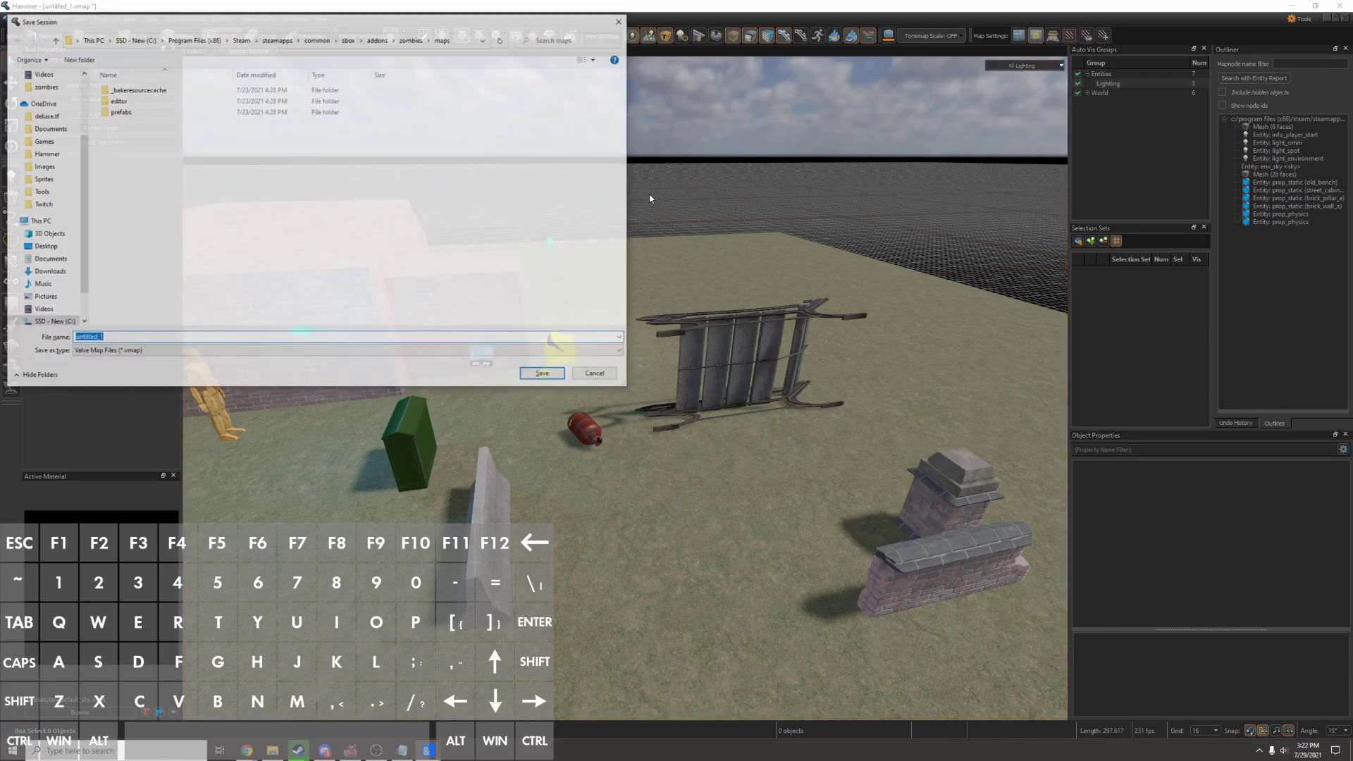
click(340, 39)
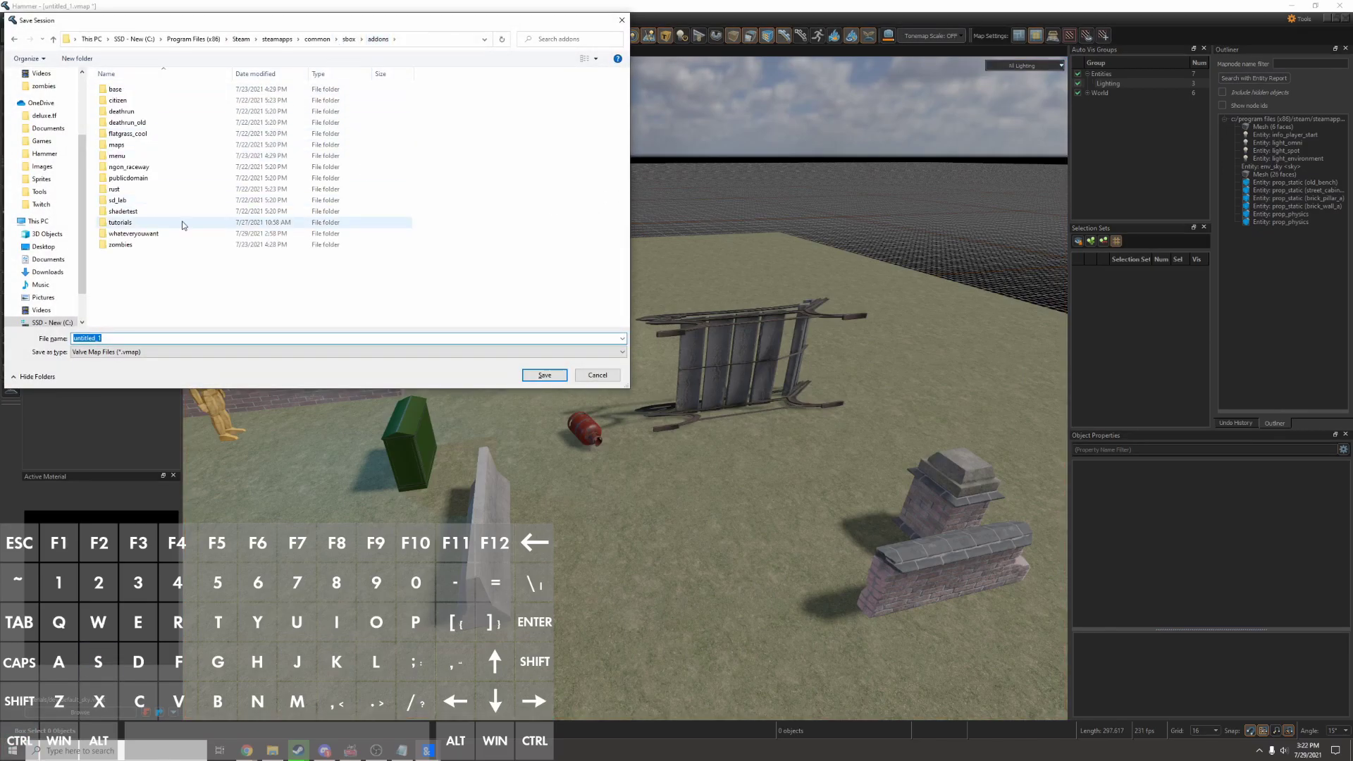
double_click(196, 235)
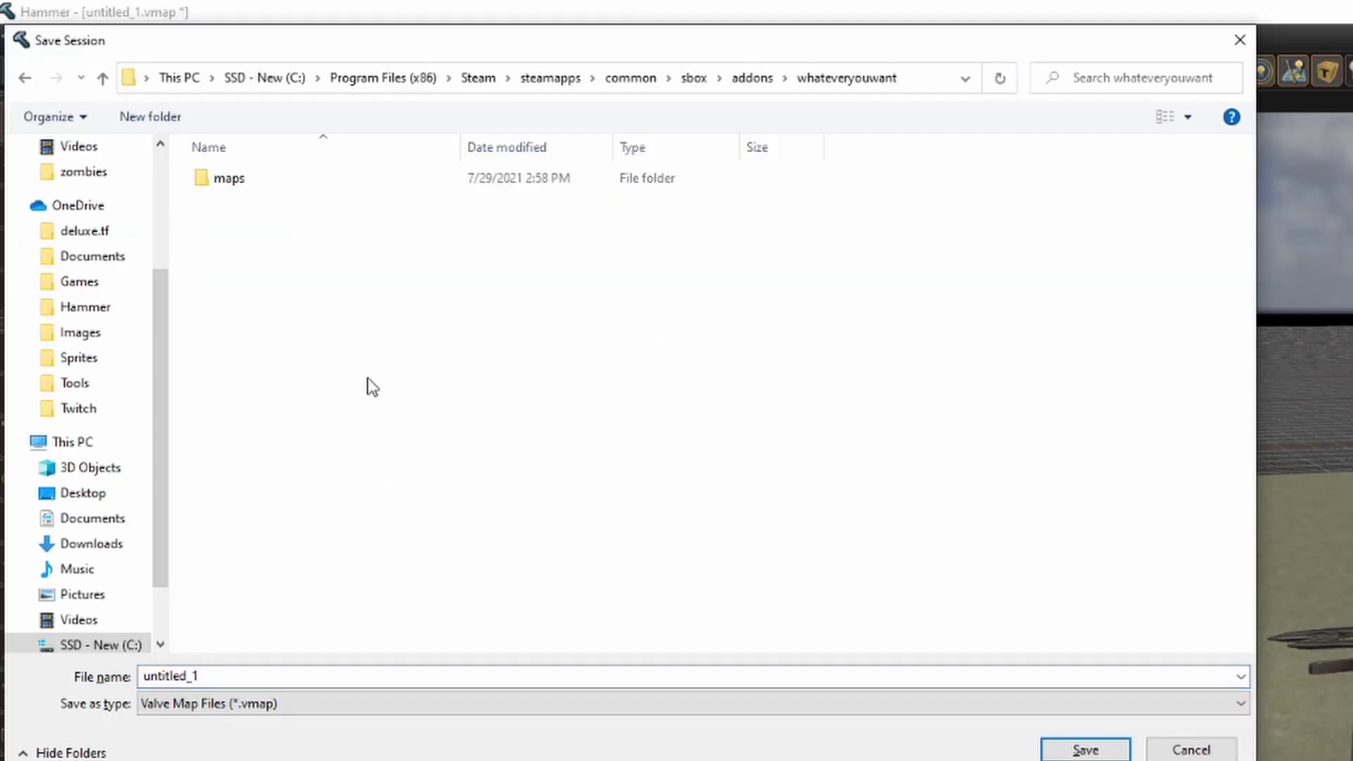
double_click(326, 181)
click(319, 676)
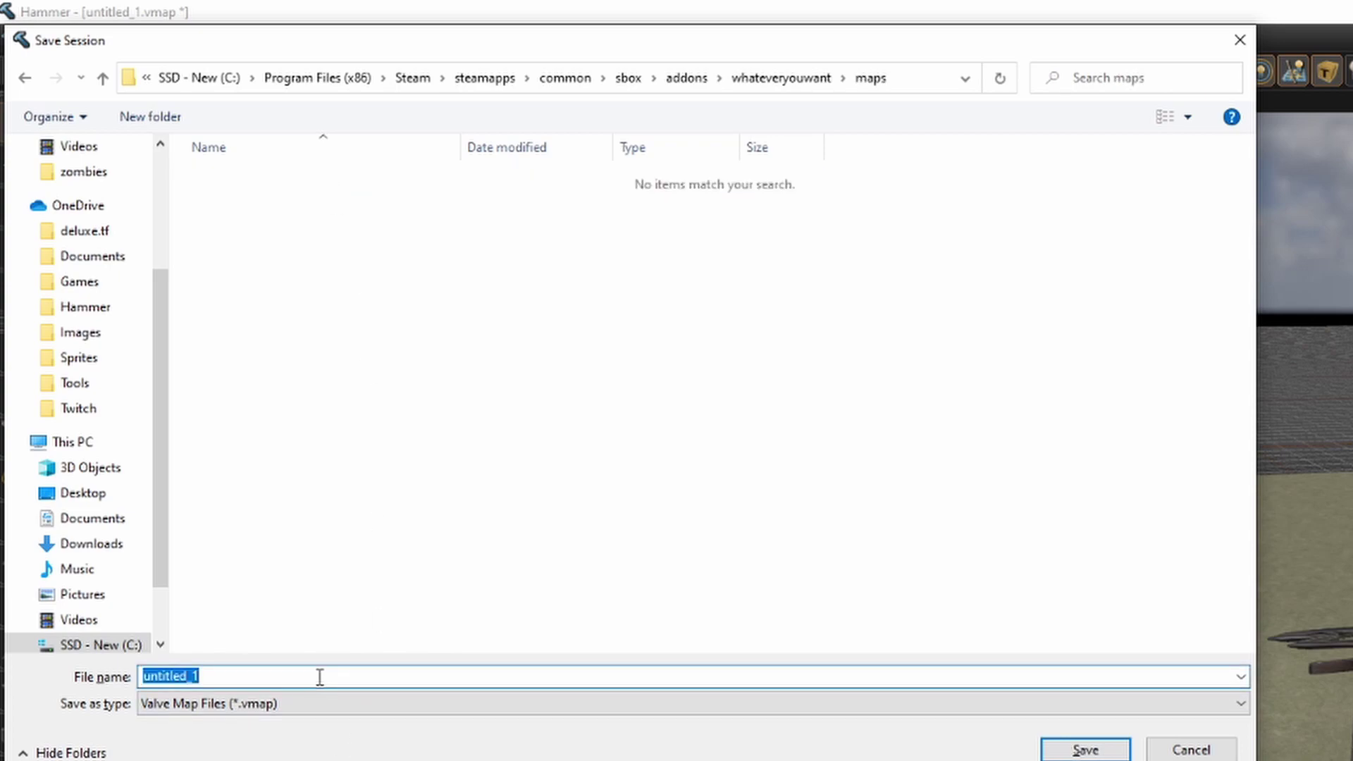
text(my_cool_)
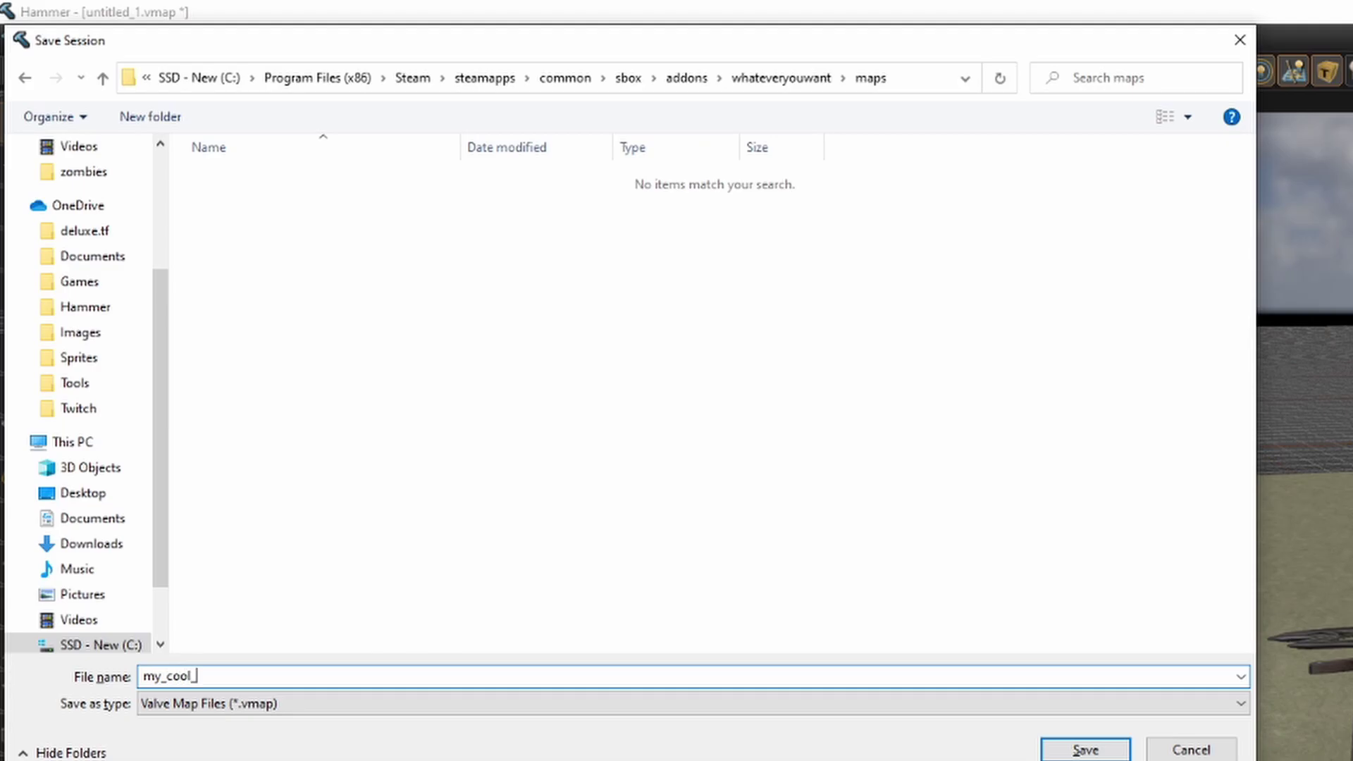
text(map)
key(Return)
Build the map with the Fast Compile preset and load it in the engine.
key(F9)
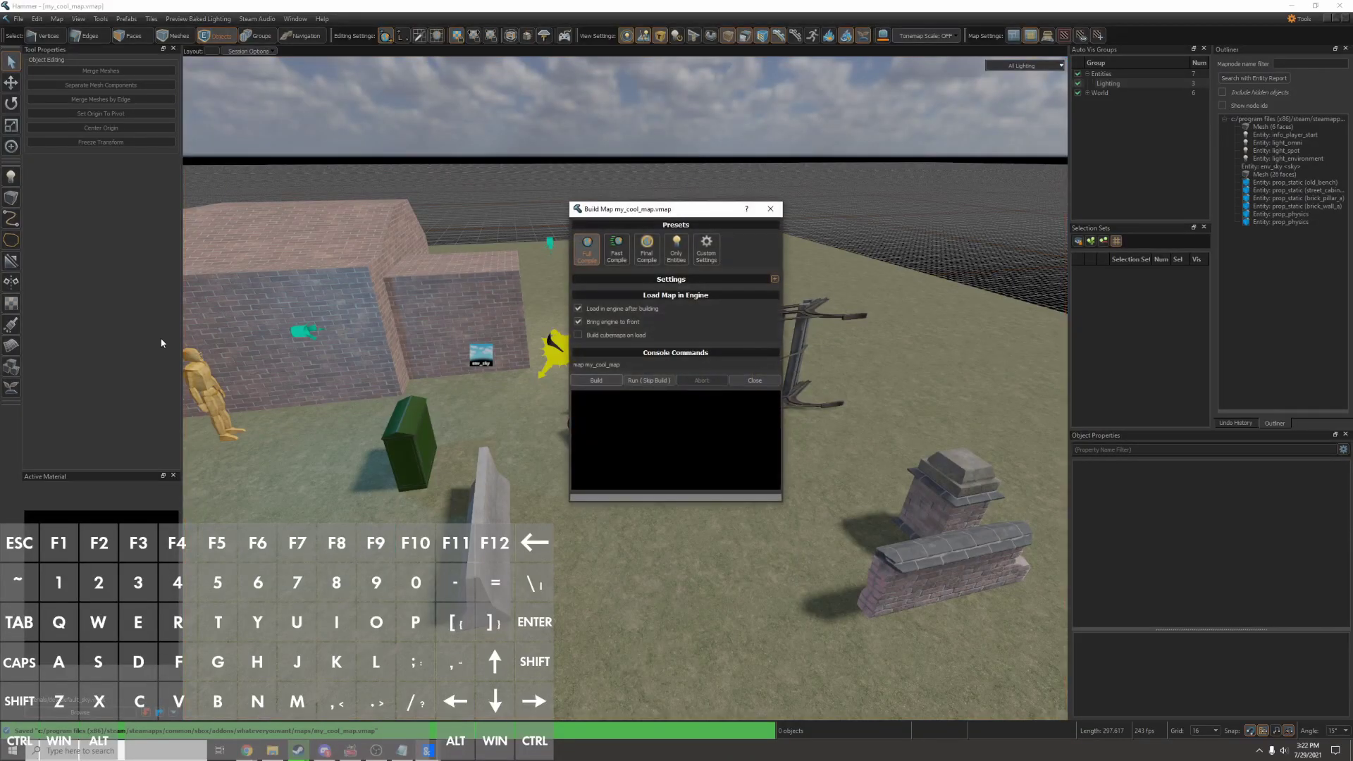
click(623, 258)
click(593, 380)
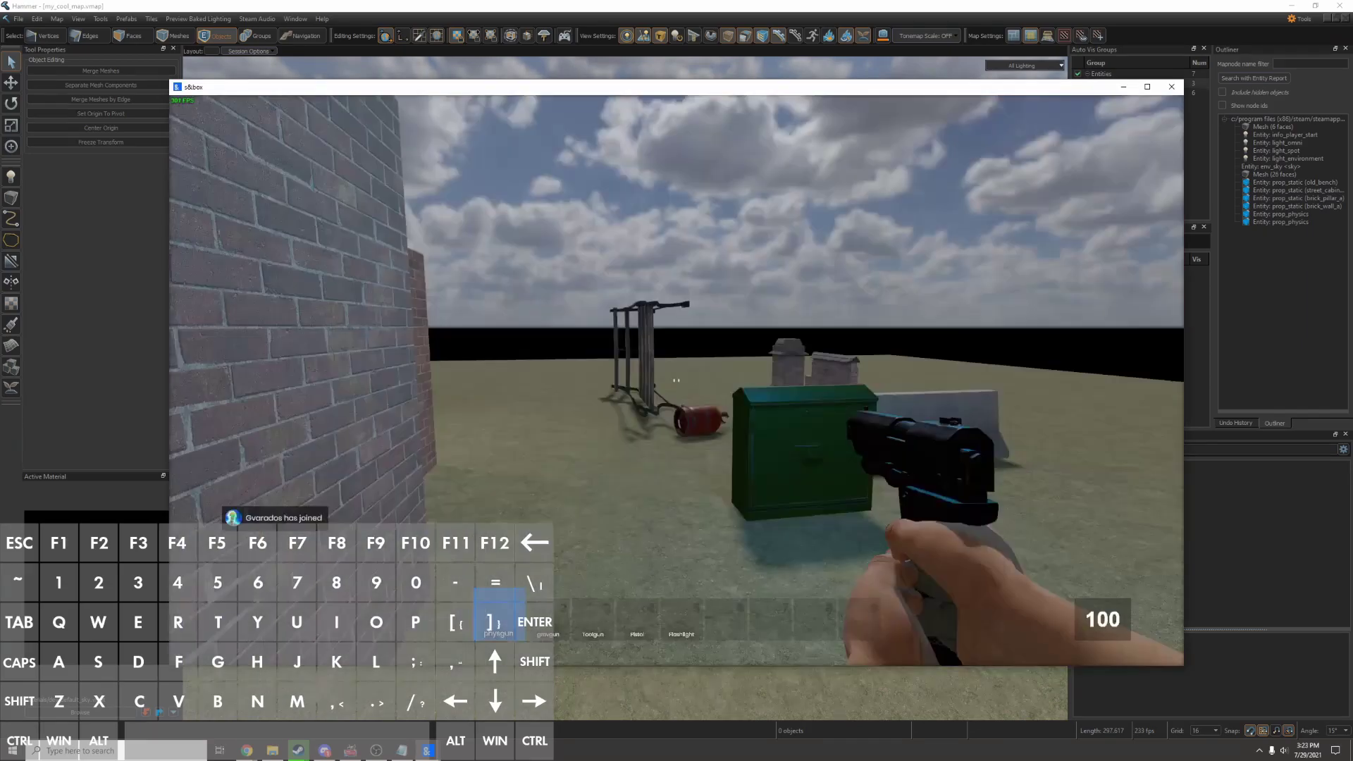
Walk to the tipped bench in the running game, move the gas cylinder with the physgun, and switch to the pistol.
key(w)
key(a)
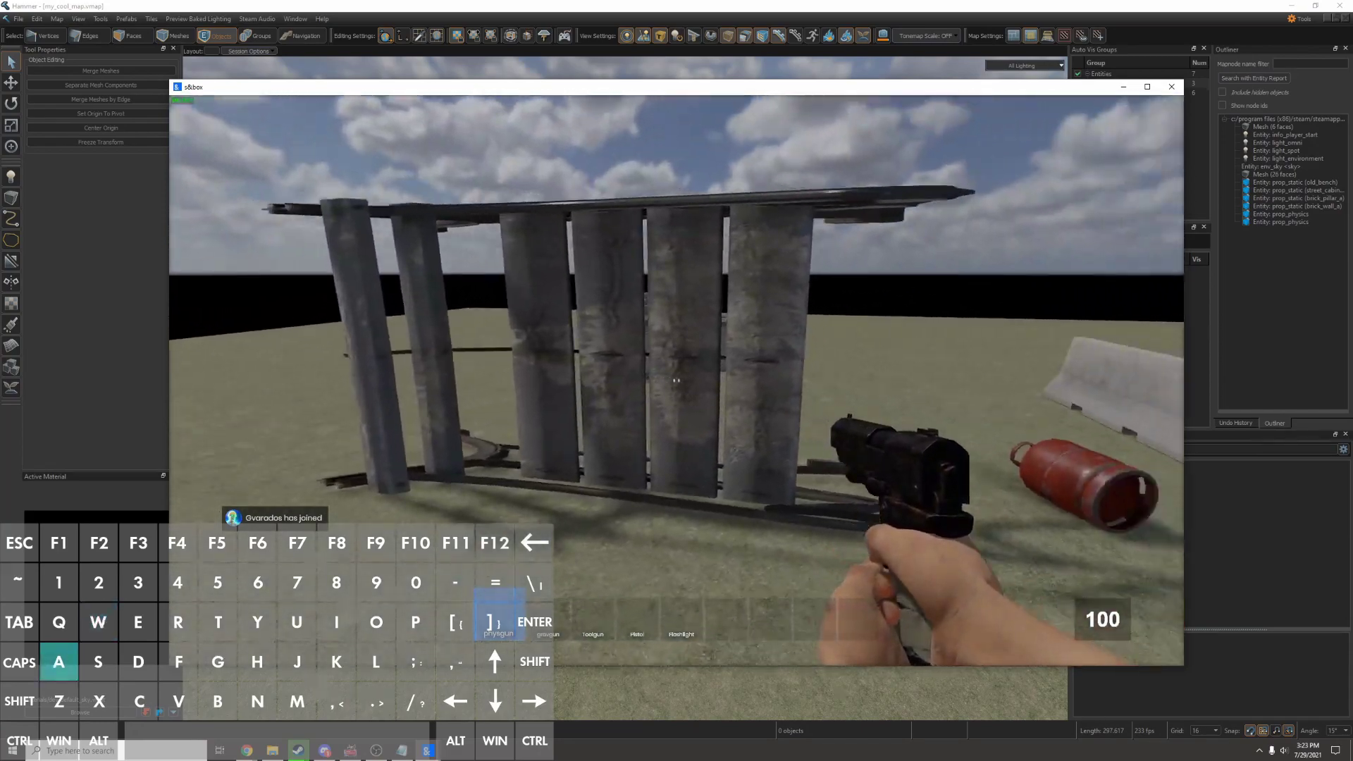
key(w)
drag(677, 380, 676, 380)
key(s)
key(4)
key(d)
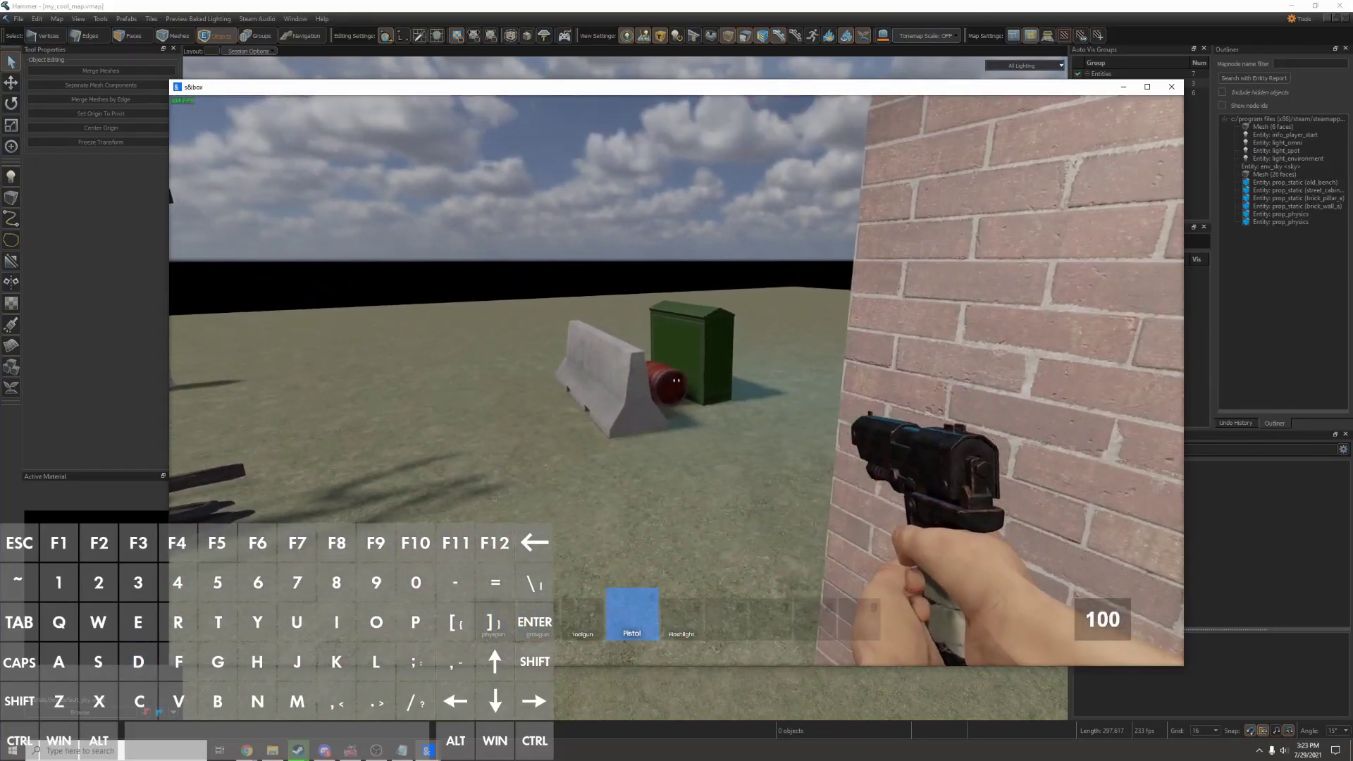
Walk around the brick building in the game and examine its walls, lighting and the nearby props.
key(w)
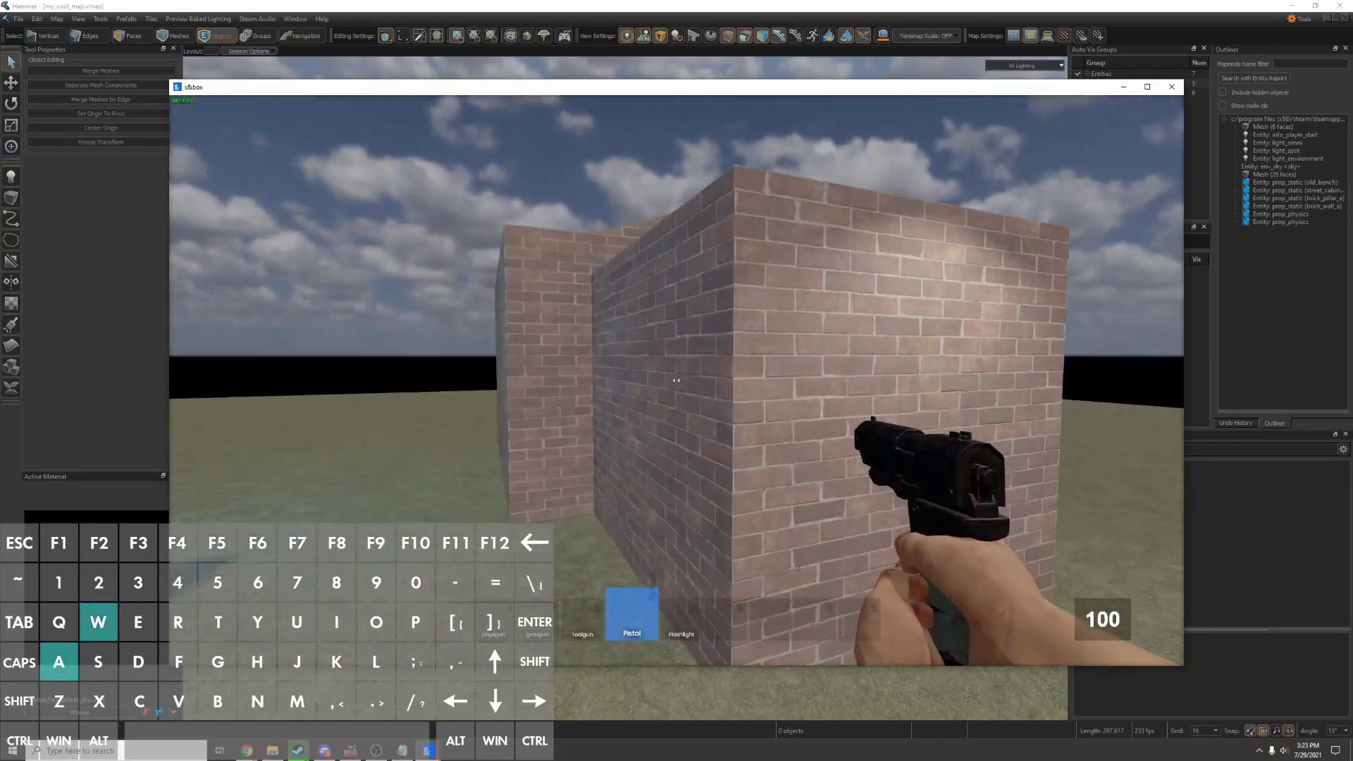
key(shift)
key(w)
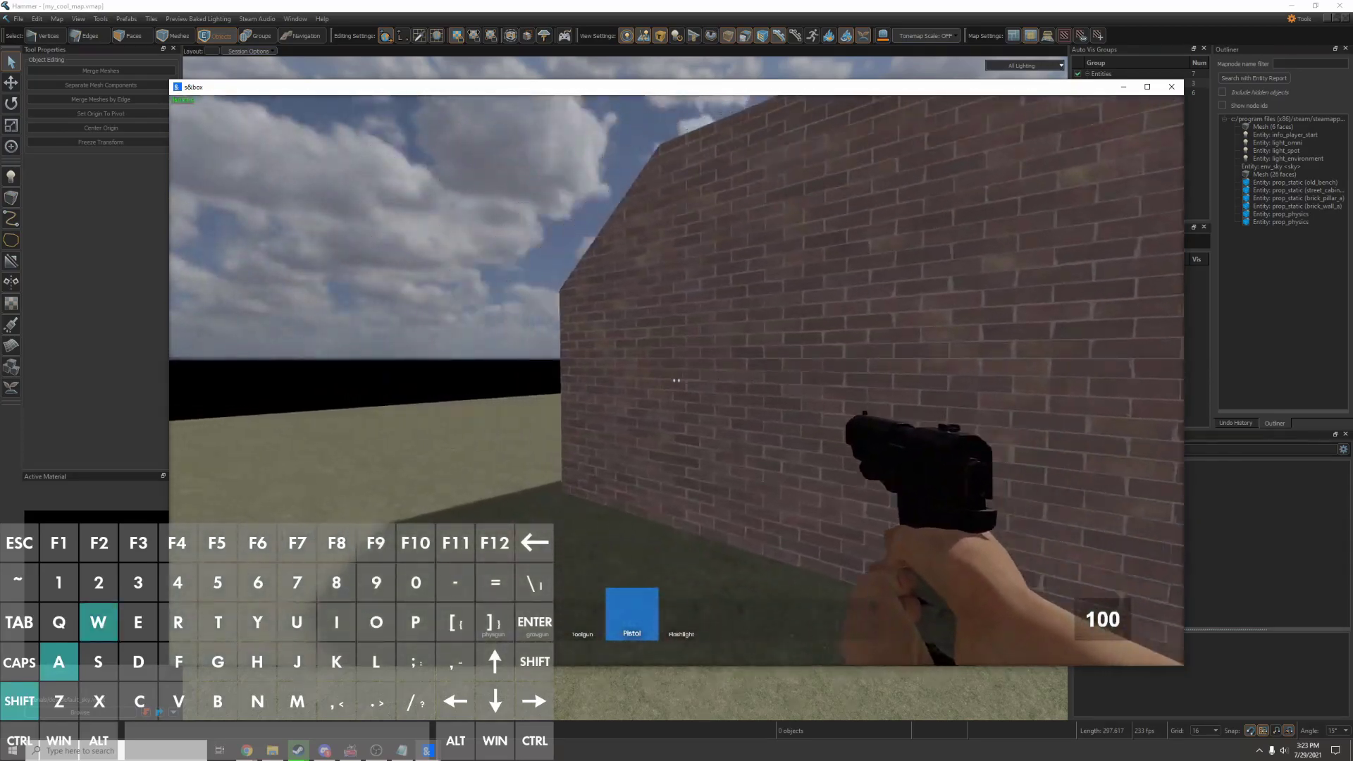
key(w)
key(shift+a)
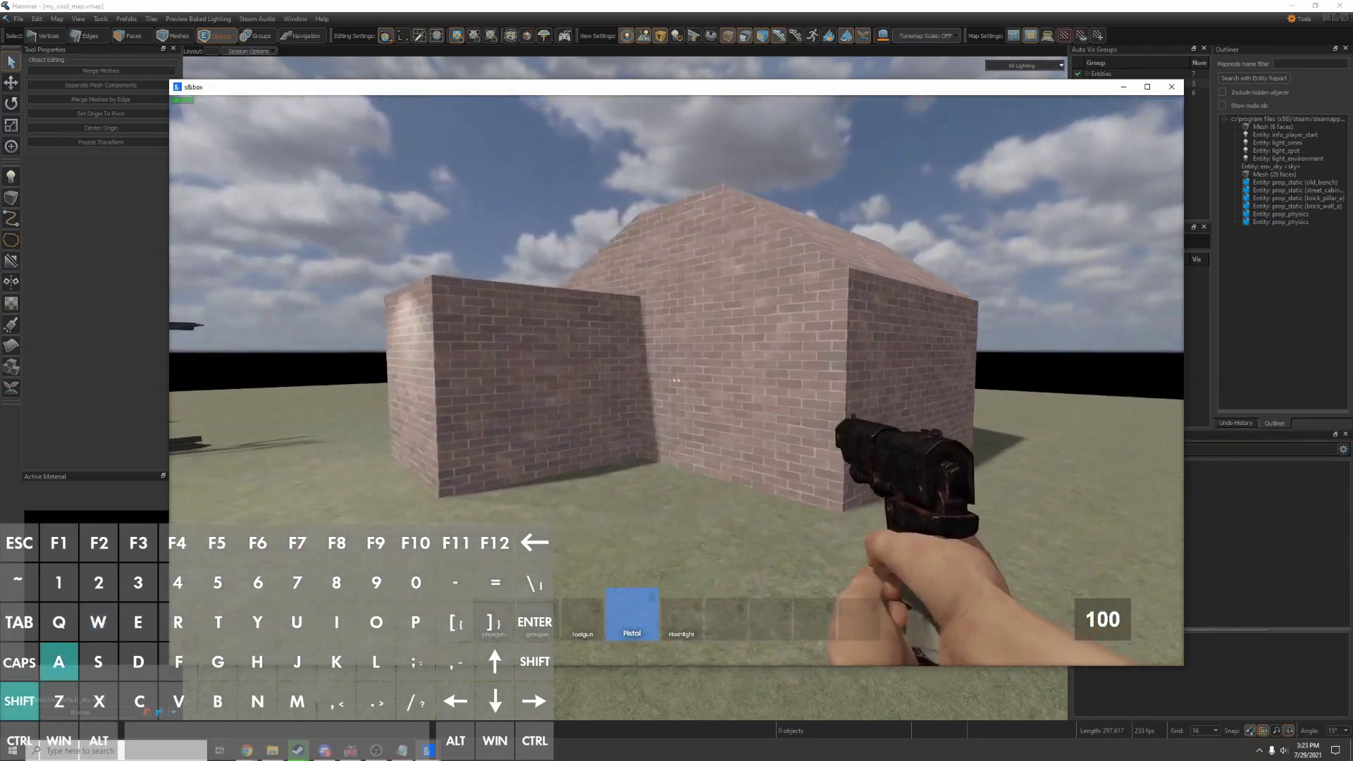
key(w)
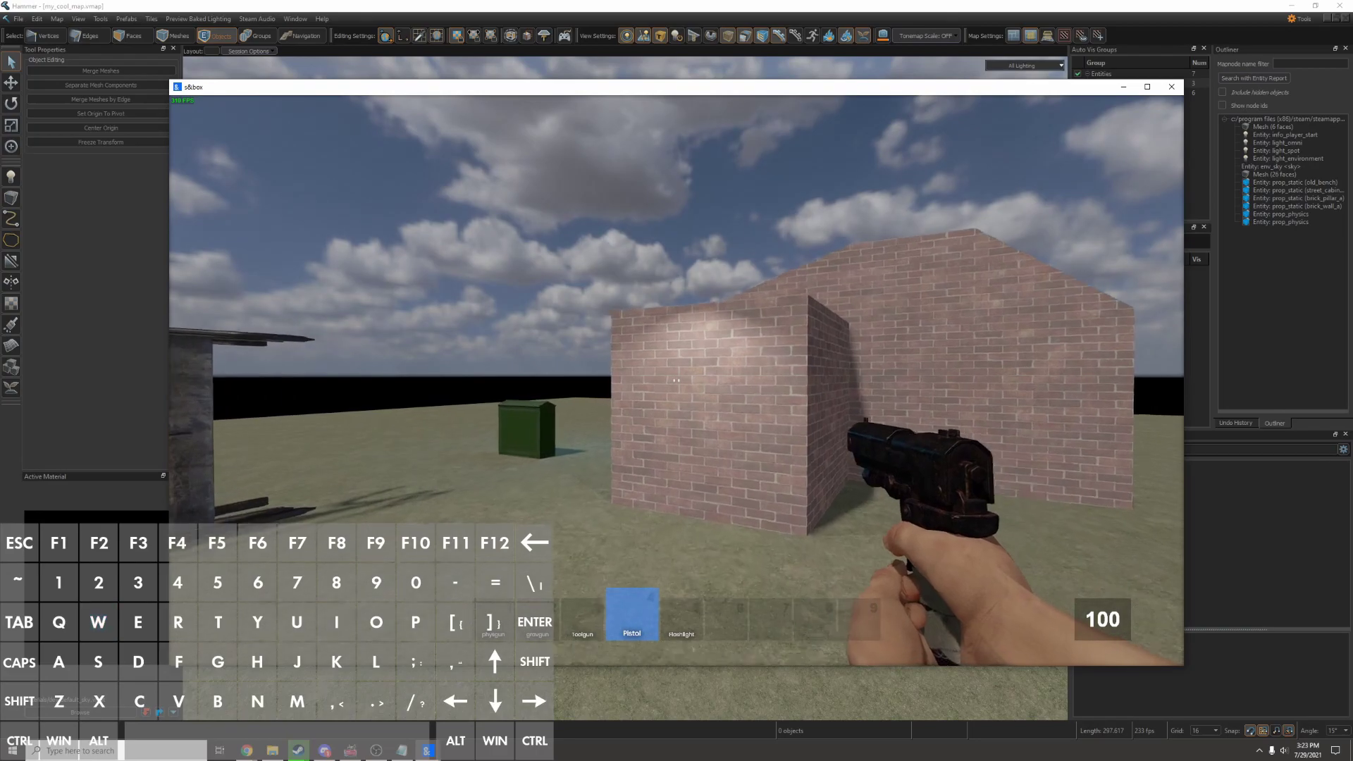
key(w)
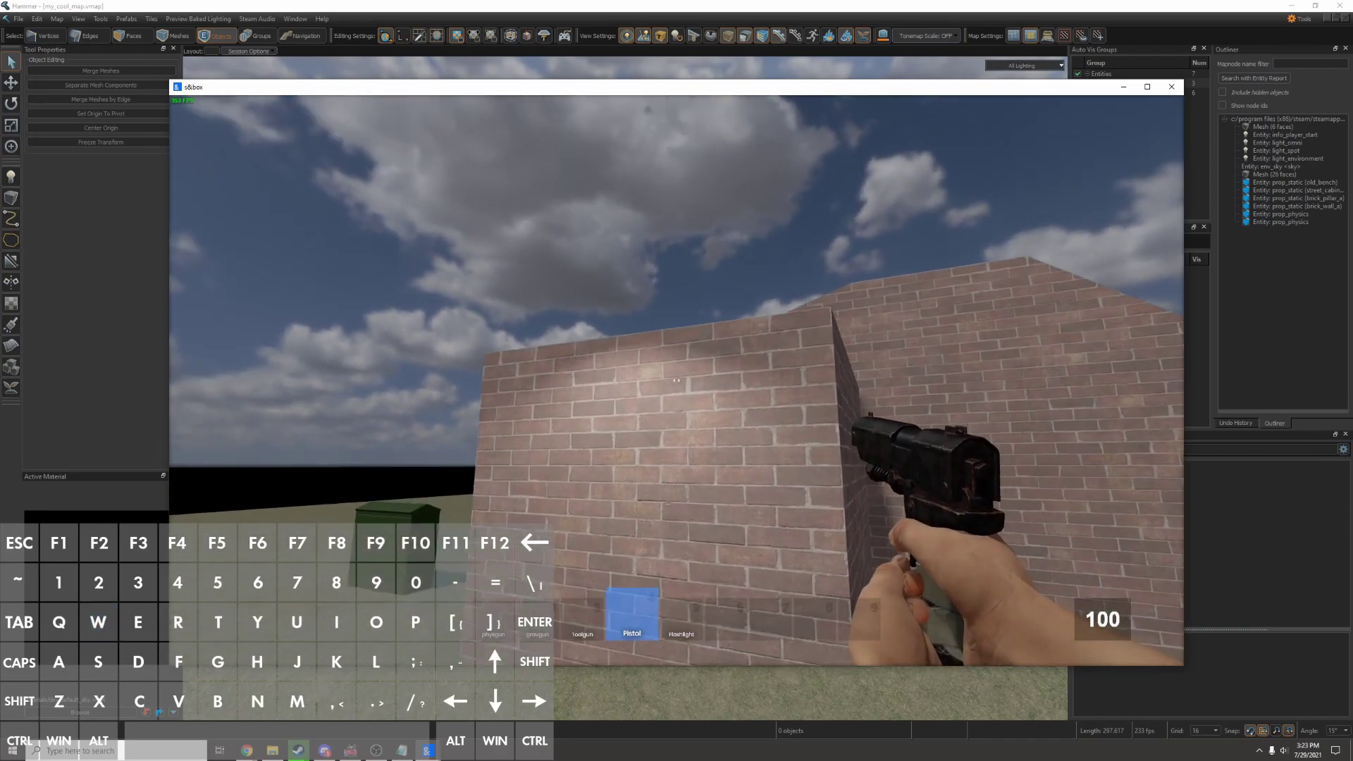
key(a)
key(w)
key(d)
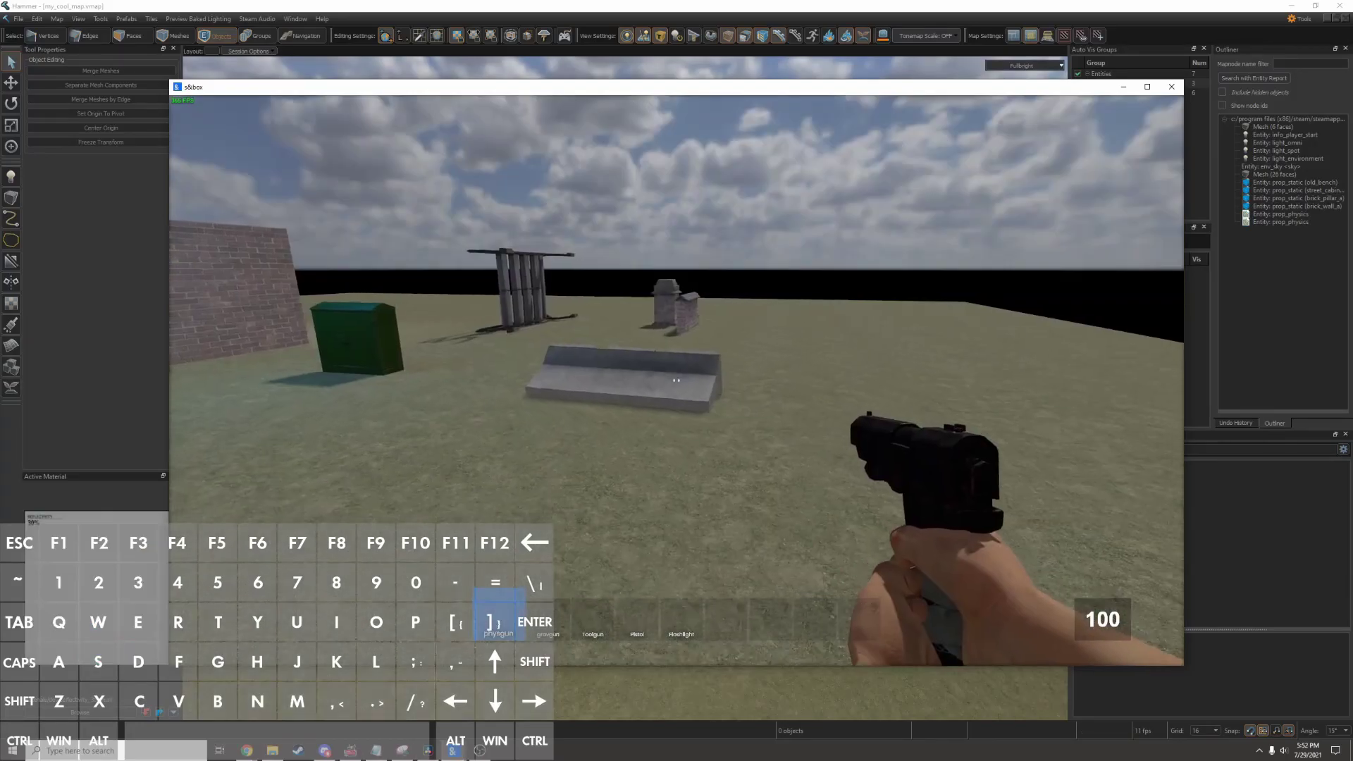
Test the concrete barrier's physics by lifting and carrying it with the physgun.
key(w)
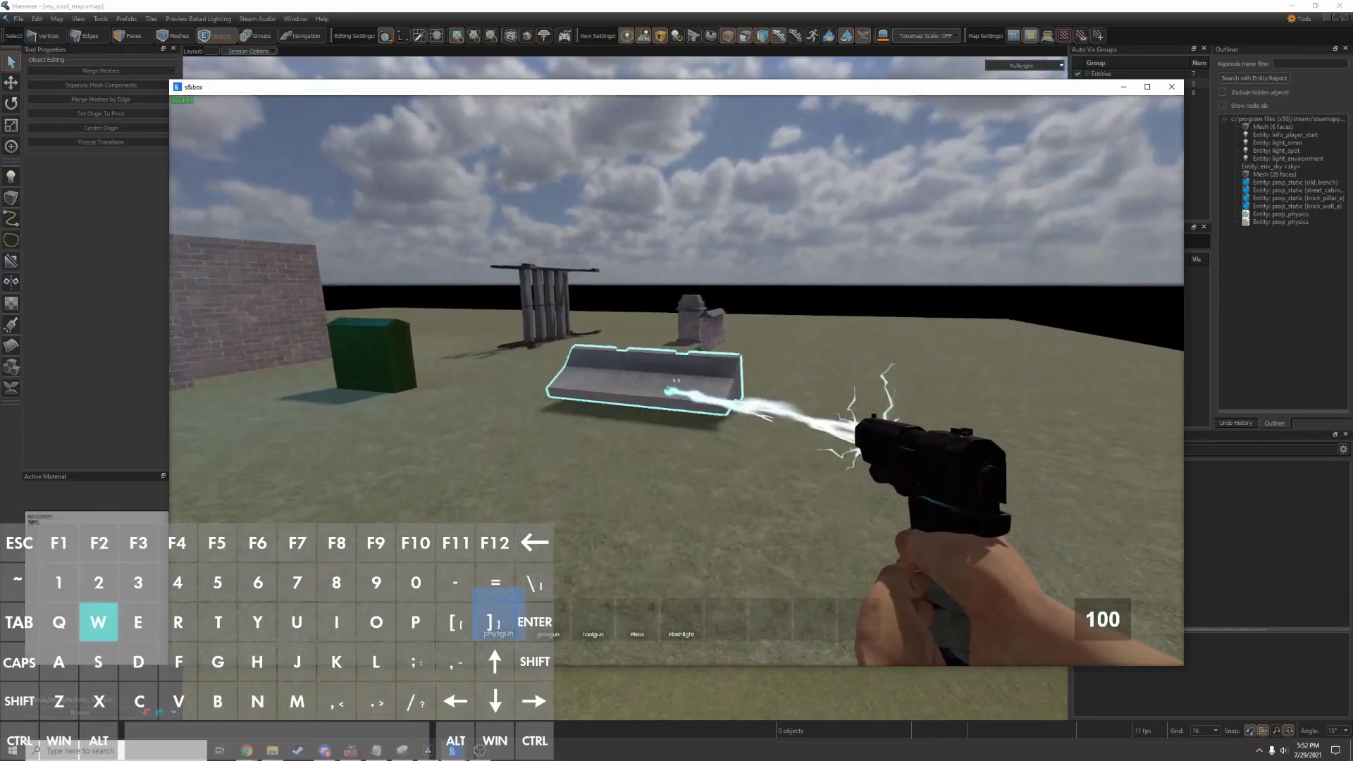
key(s)
key(a)
key(w)
key(d)
key(a)
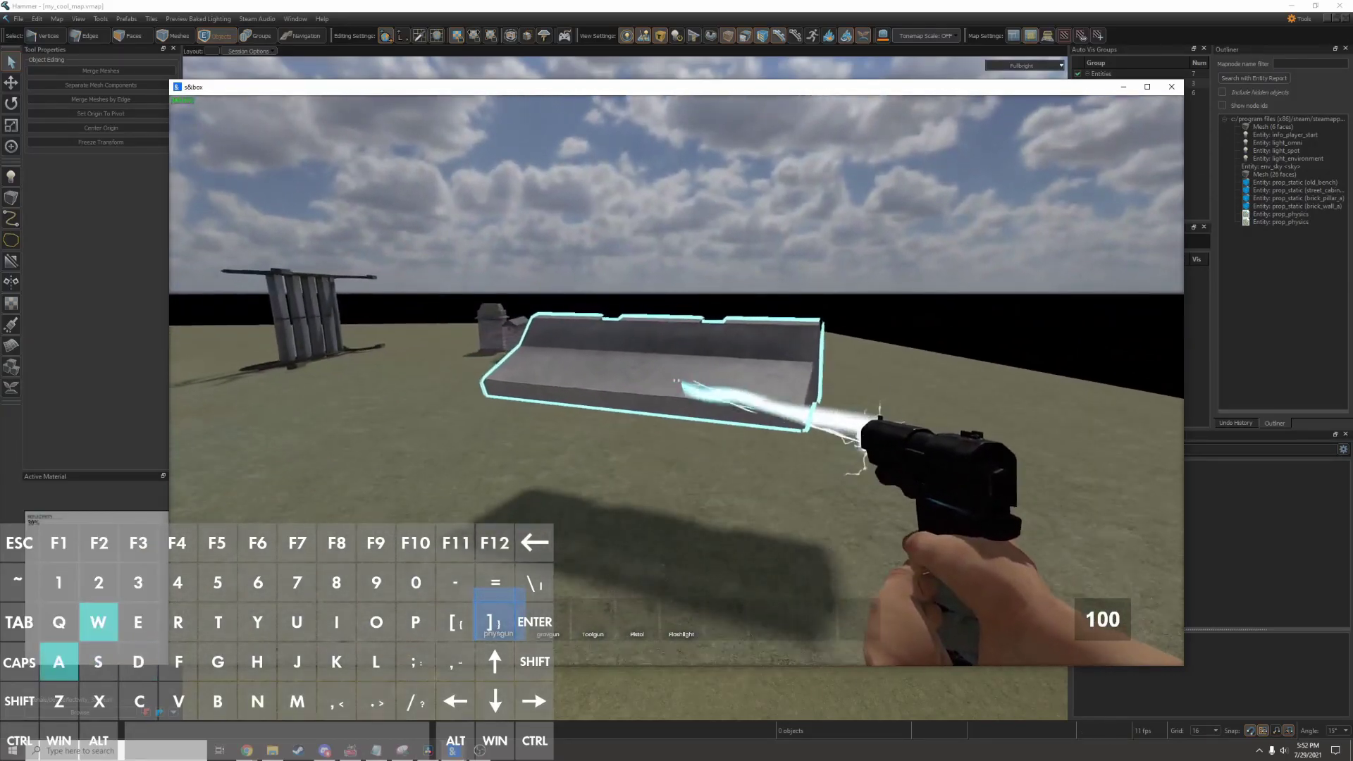
key(d)
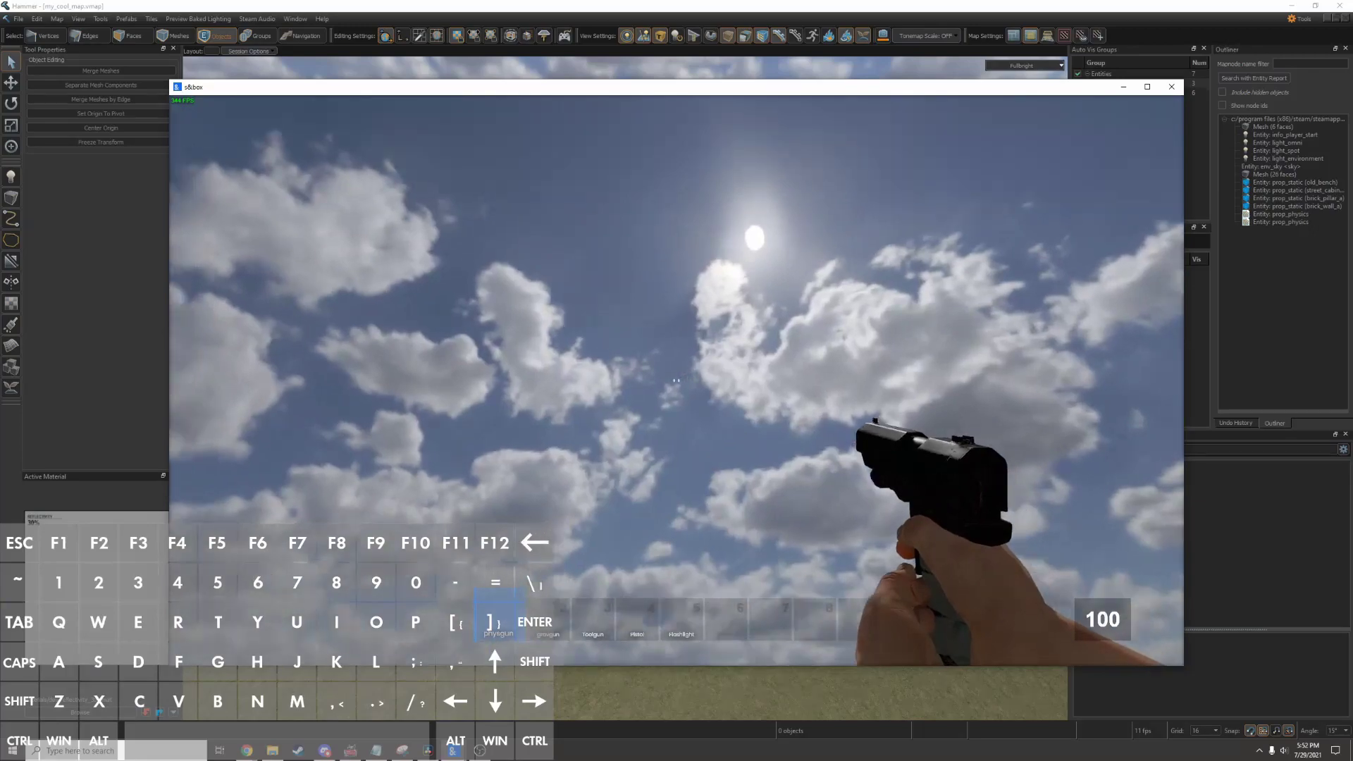
Look over the sky and the whole map in the game and approach the green street cabinet.
key(s)
key(d)
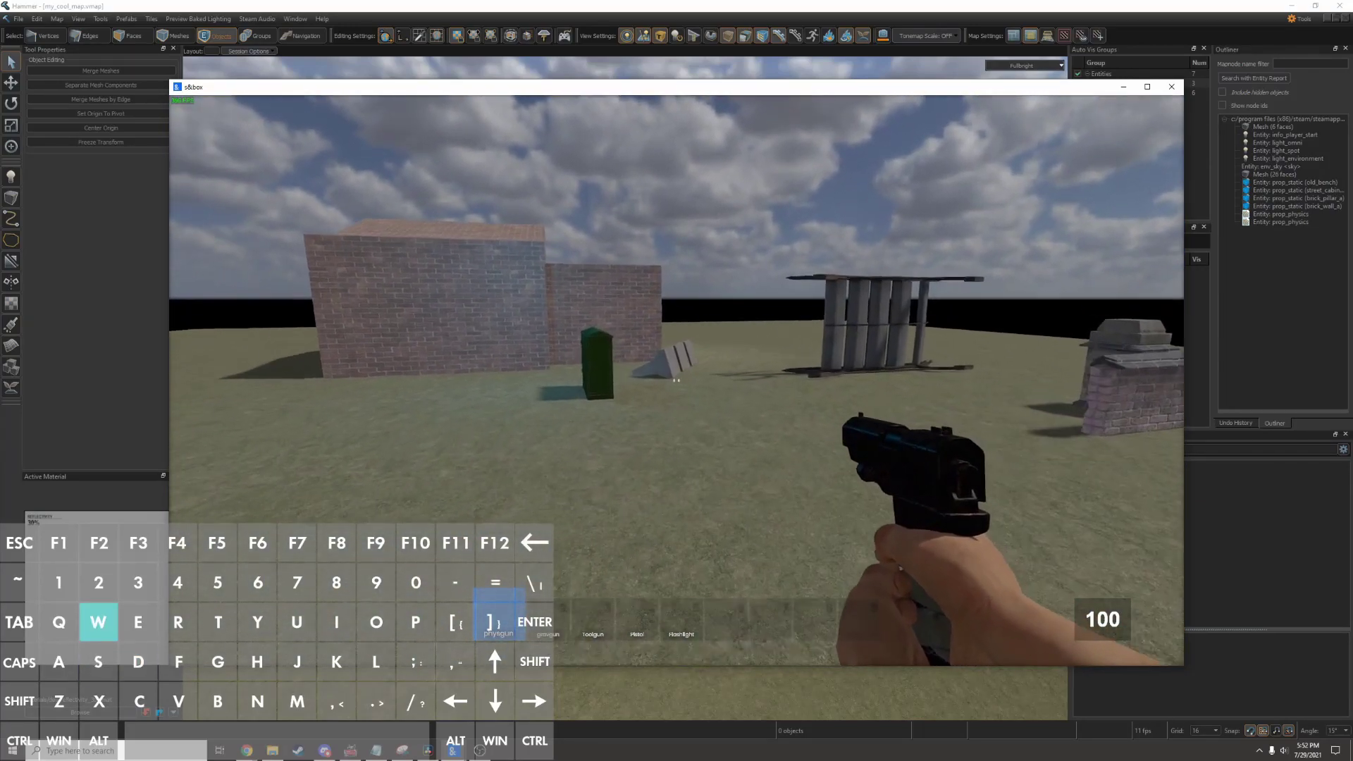
key(w)
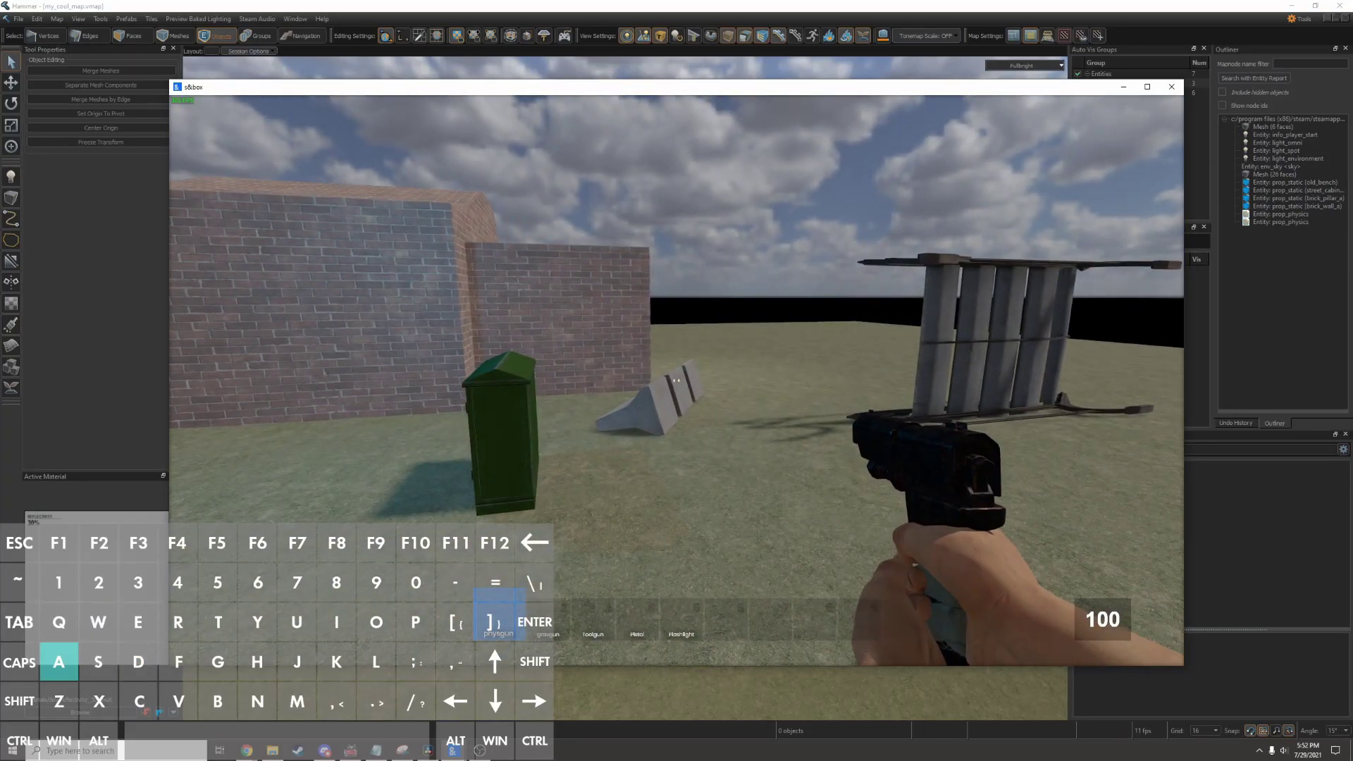
key(w)
key(d)
key(a)
key(w)
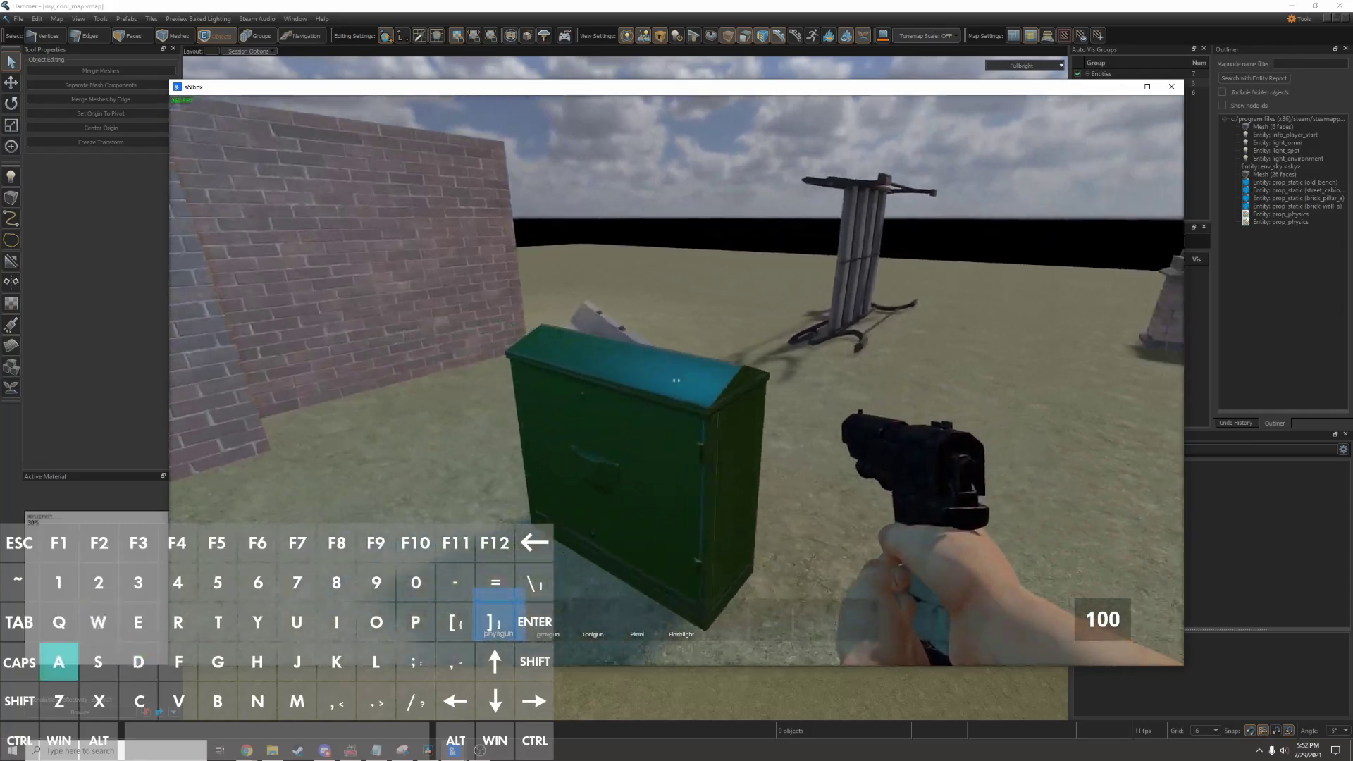
Try the physgun on the static cabinet, and pick up the concrete barrier near the building and carry it onto open grass.
click(677, 381)
key(a)
key(w)
click(676, 381)
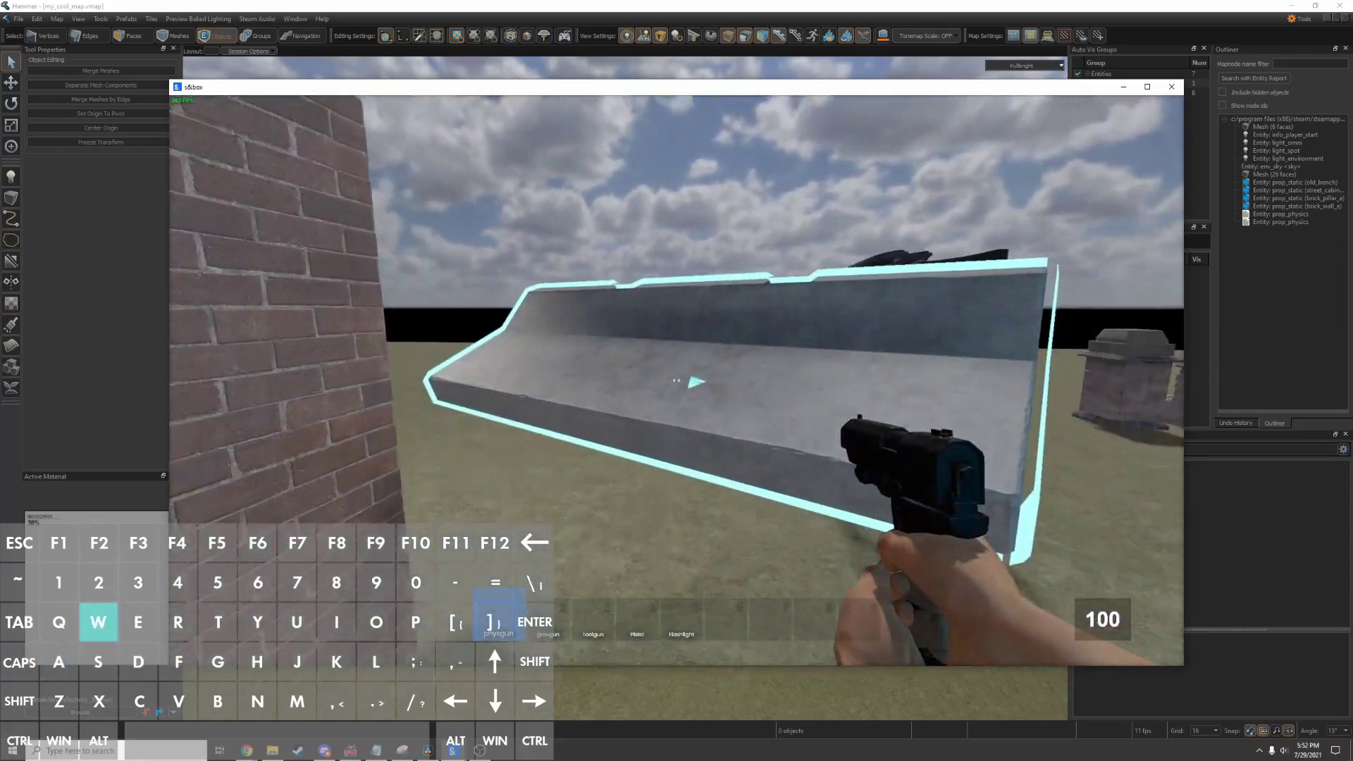
key(d)
key(d)
key(s)
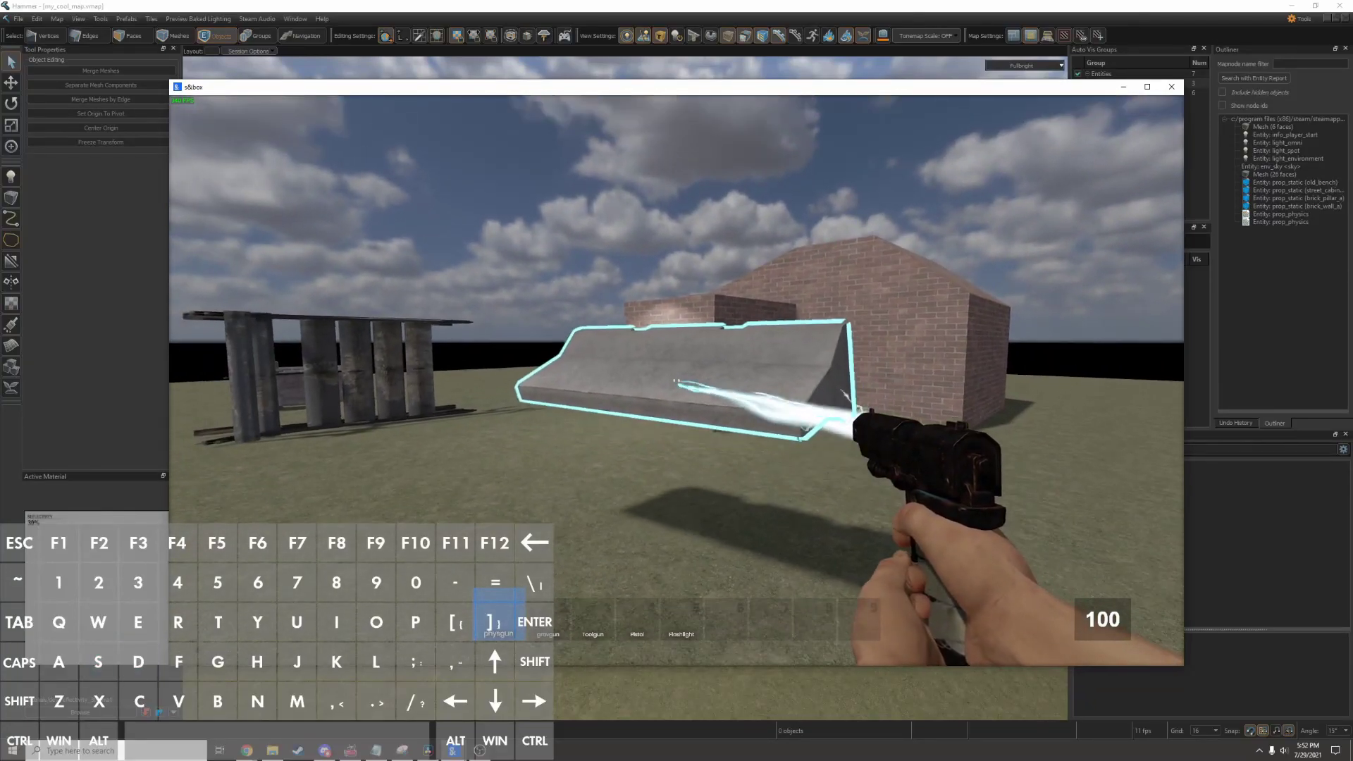
drag(677, 380, 676, 380)
key(a)
key(d)
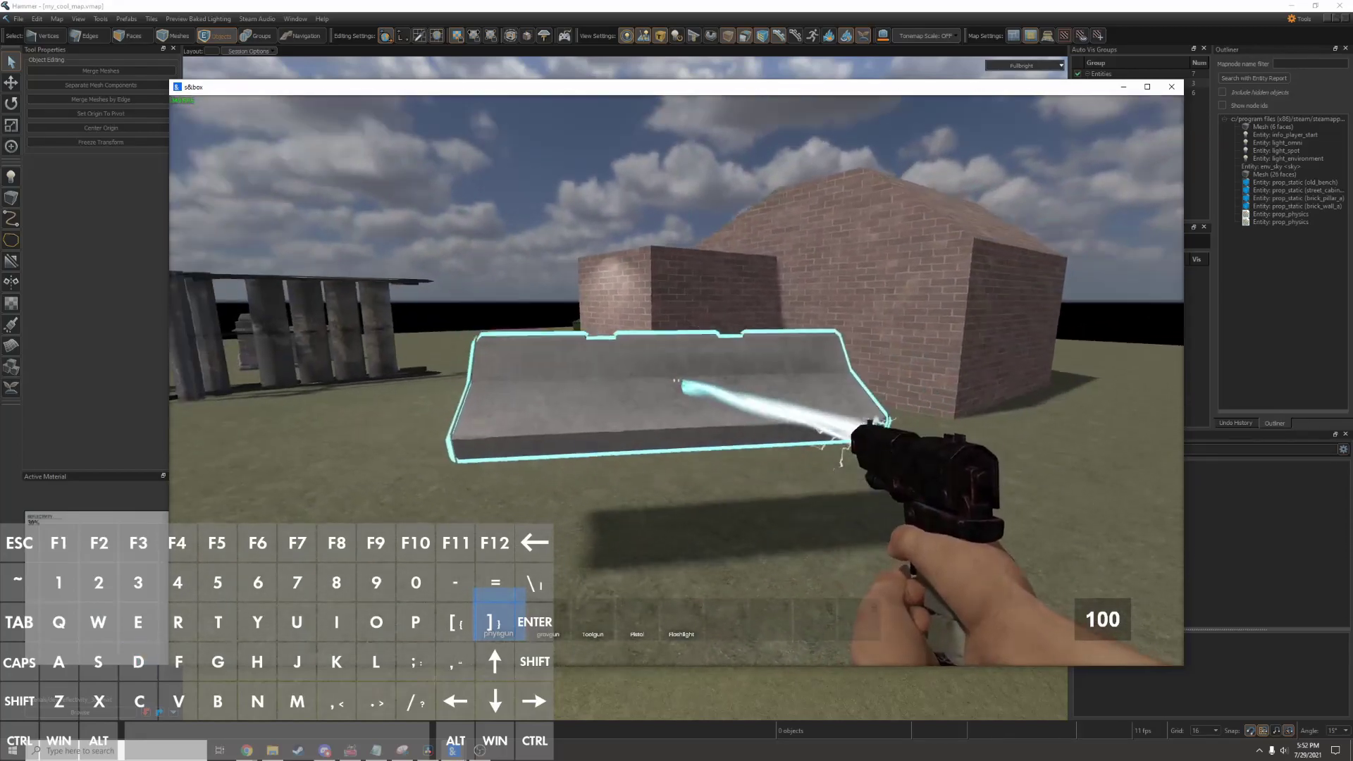
Switch back to Hammer, set Precomputed Visibility to Disabled in the map's world properties, and save the map.
key(d)
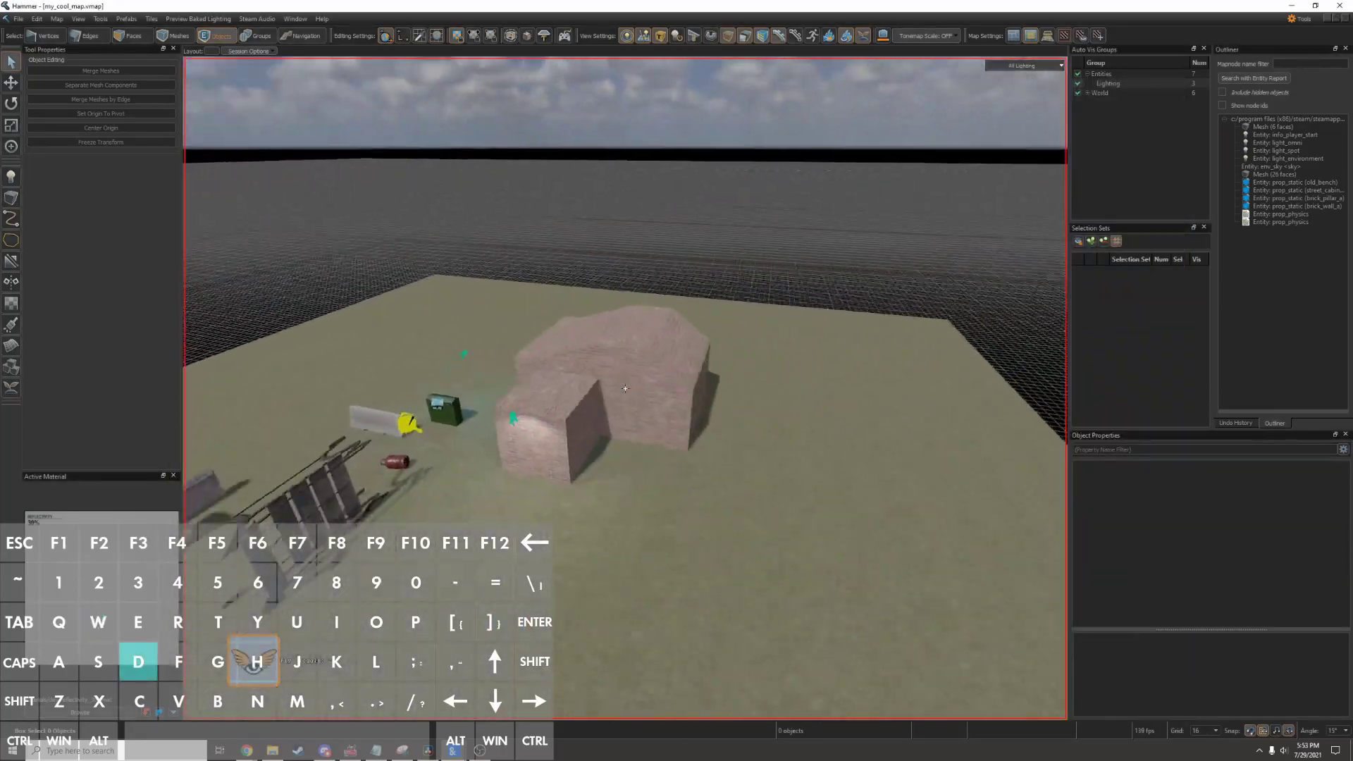
key(a)
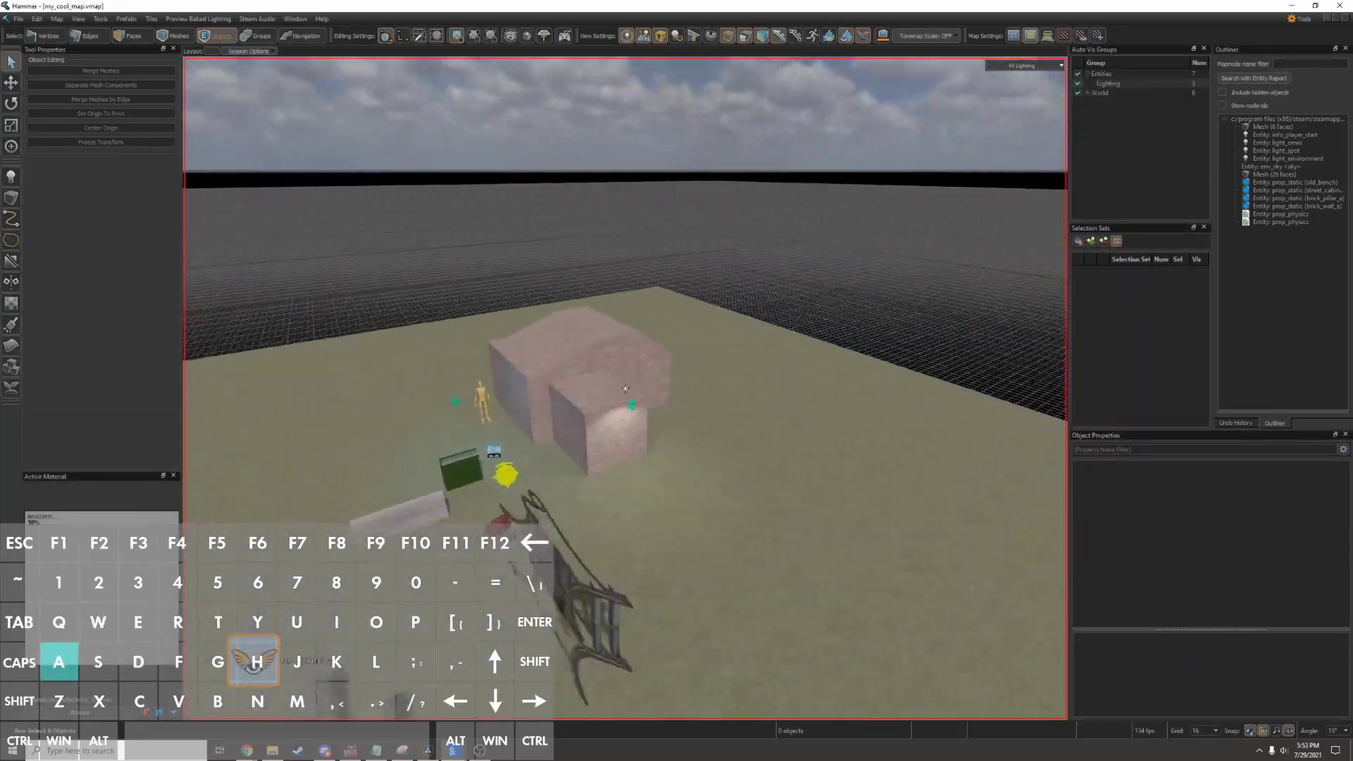
key(z)
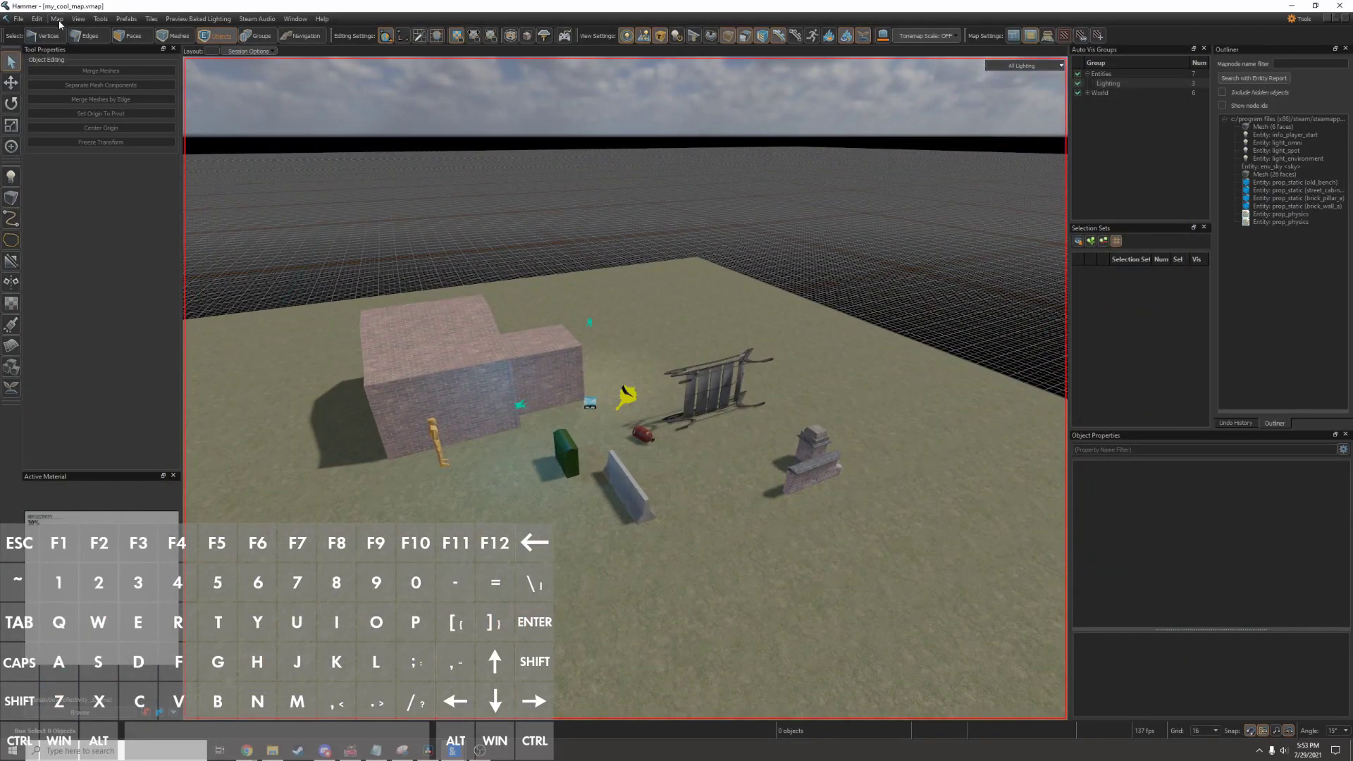
click(57, 19)
click(173, 122)
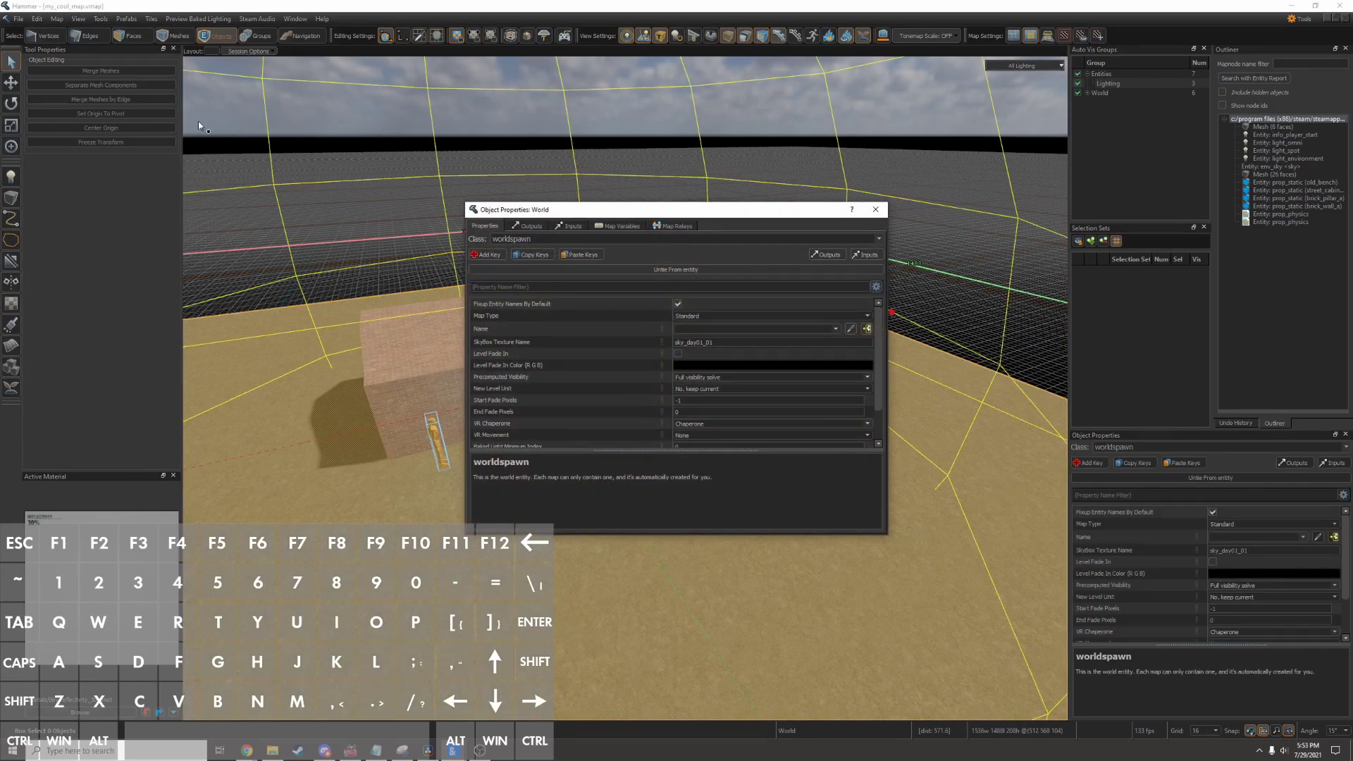
click(683, 379)
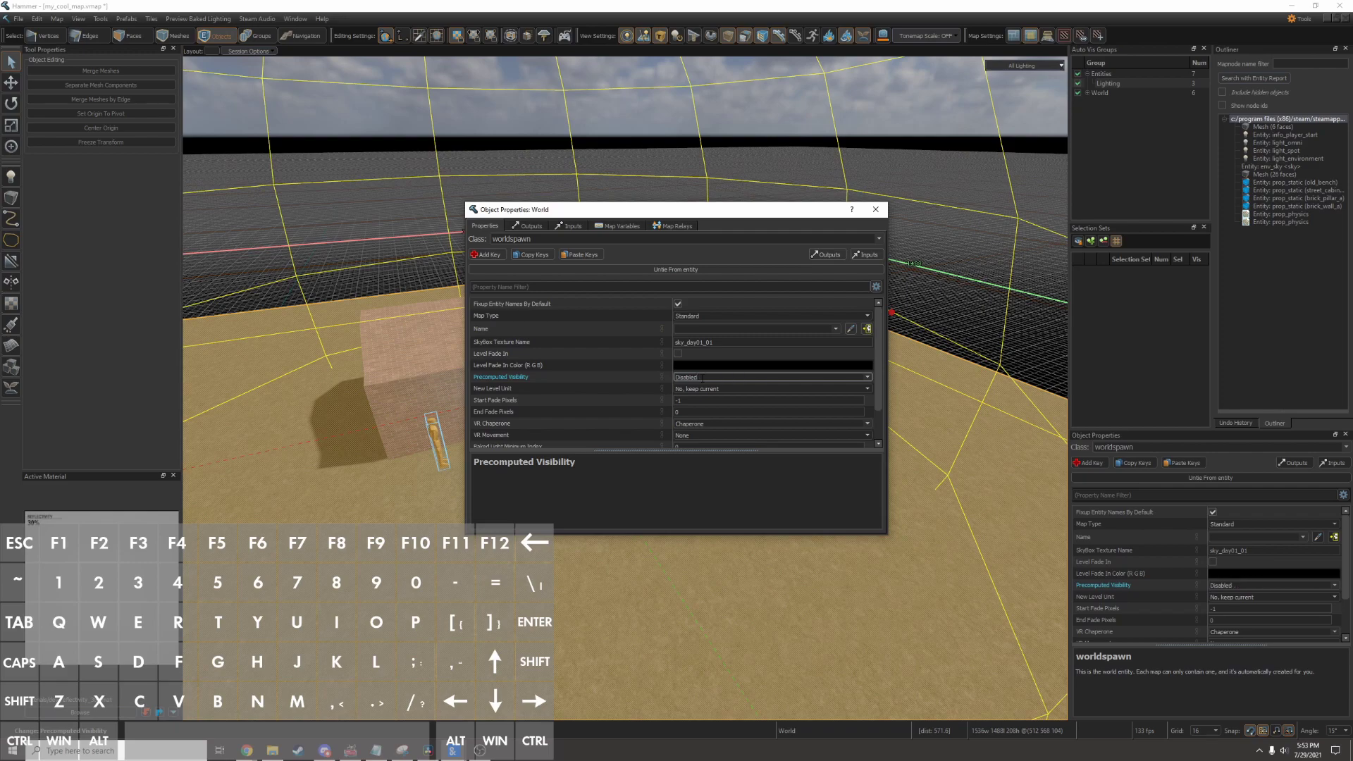
click(876, 210)
key(ctrl+s)
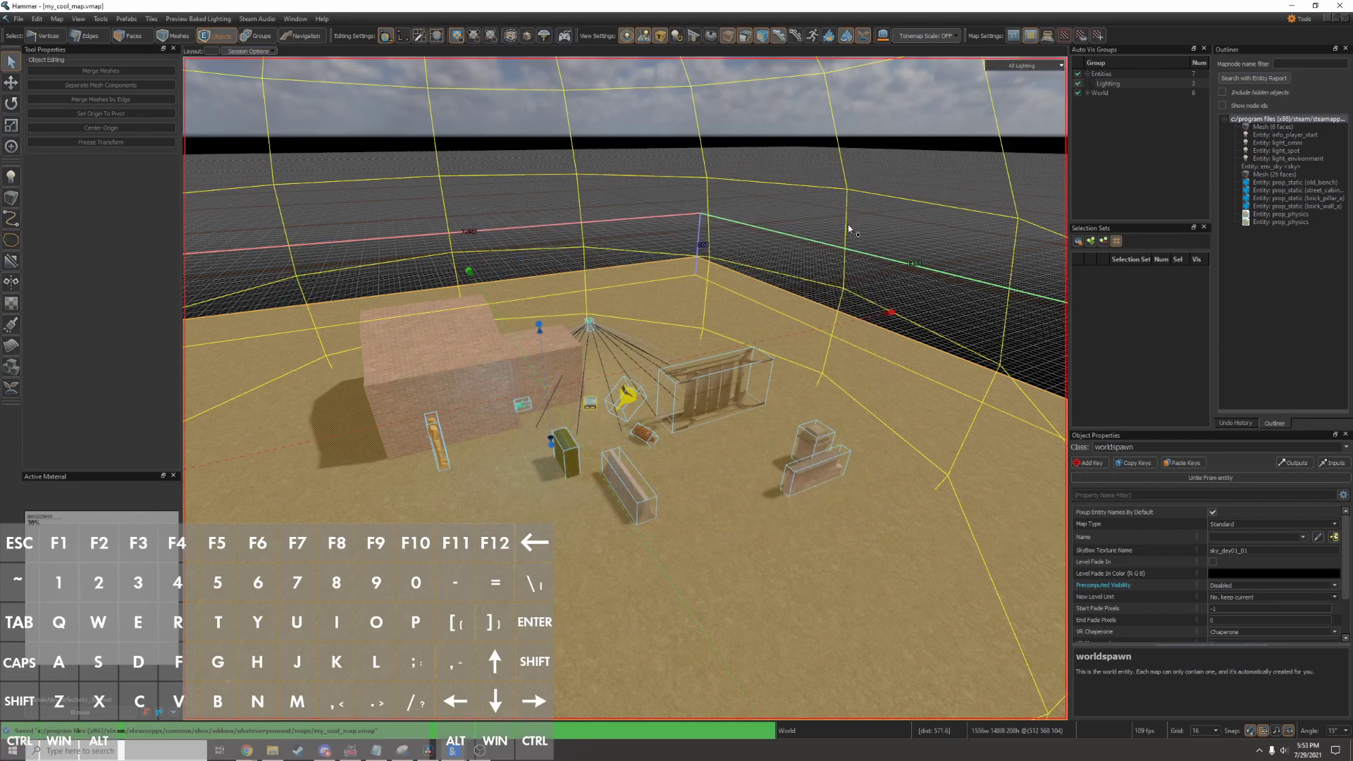
Clear the selection and build the map with Build vis enabled in the expanded build settings.
click(848, 225)
key(F9)
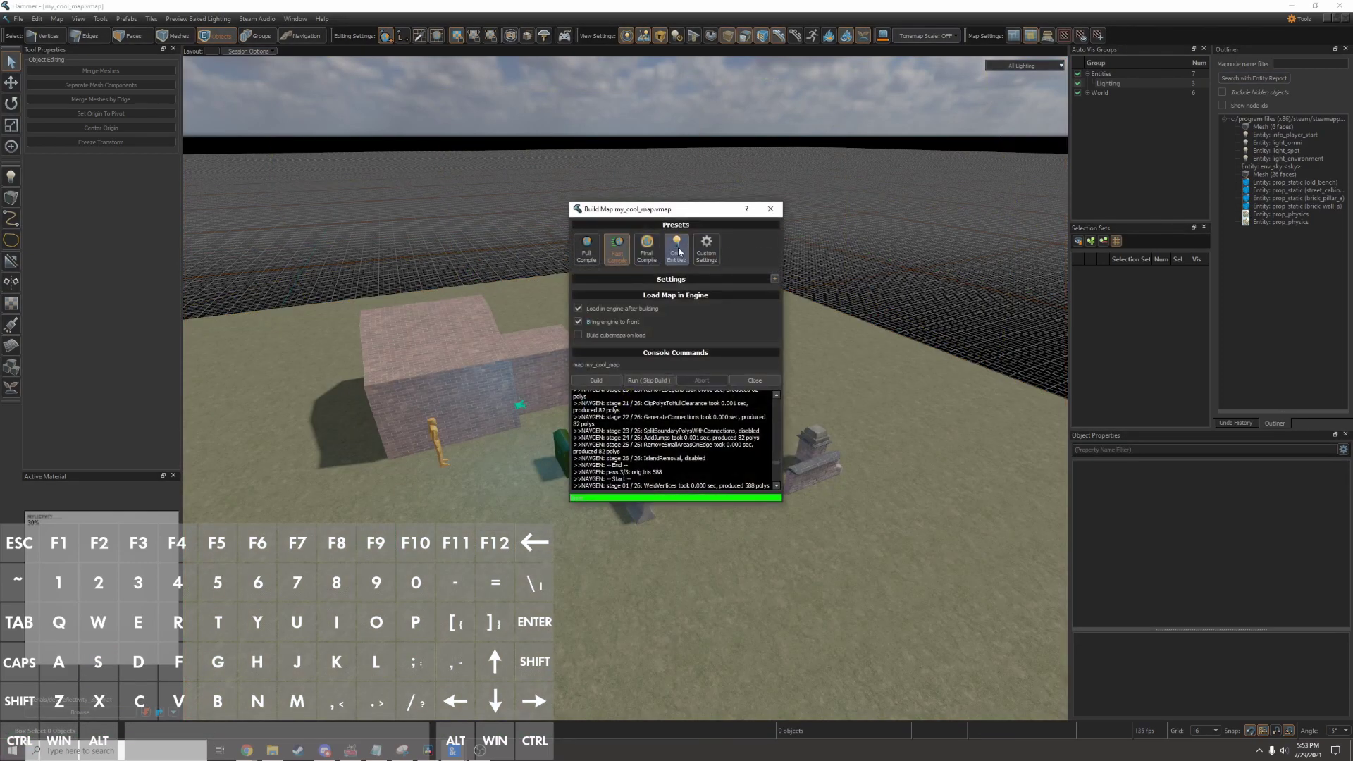
click(775, 280)
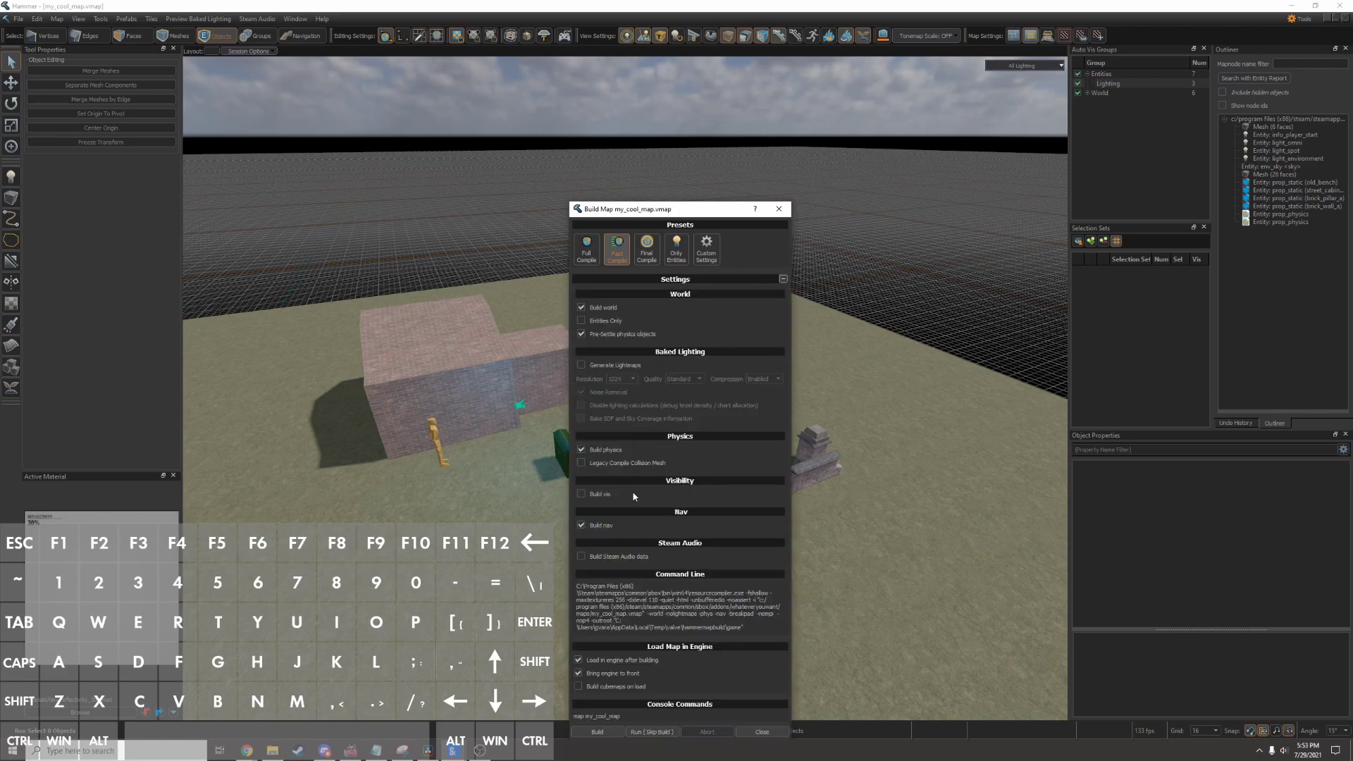
click(581, 494)
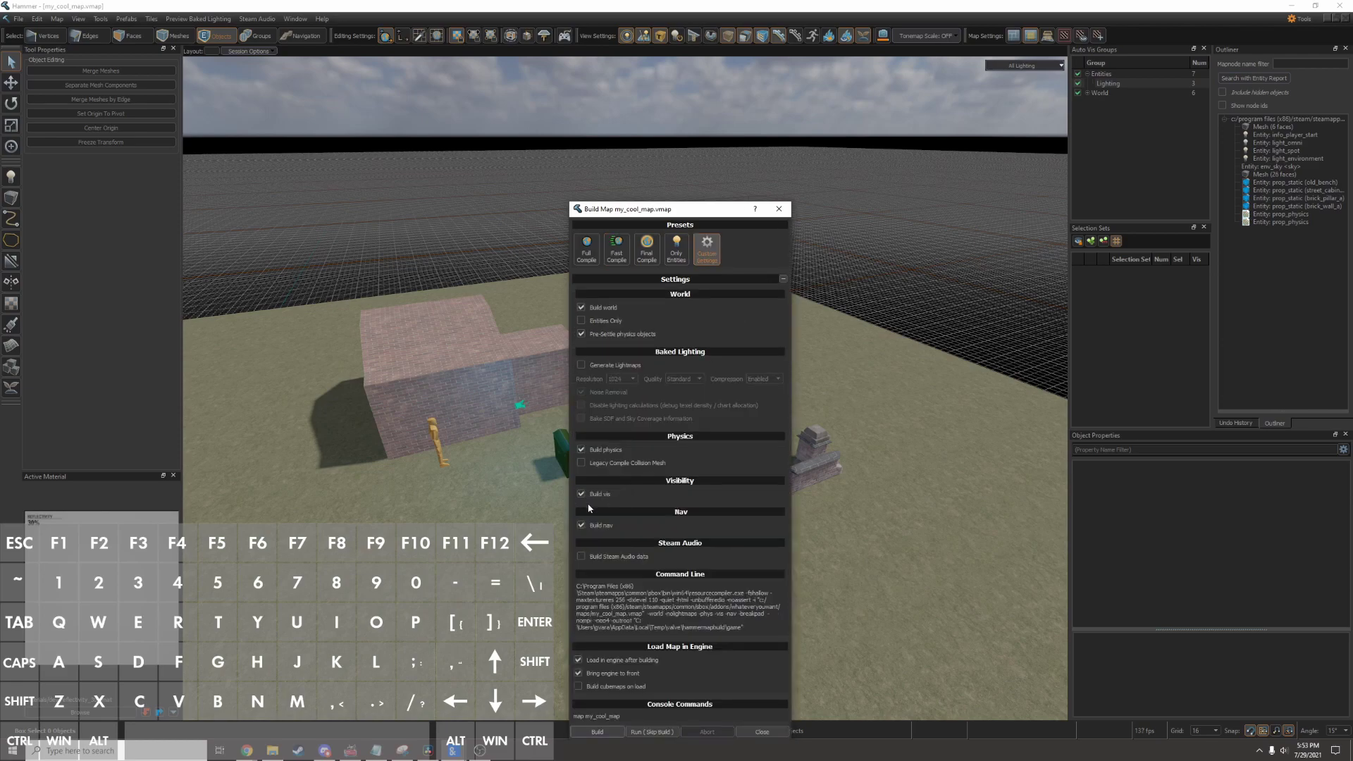
click(599, 733)
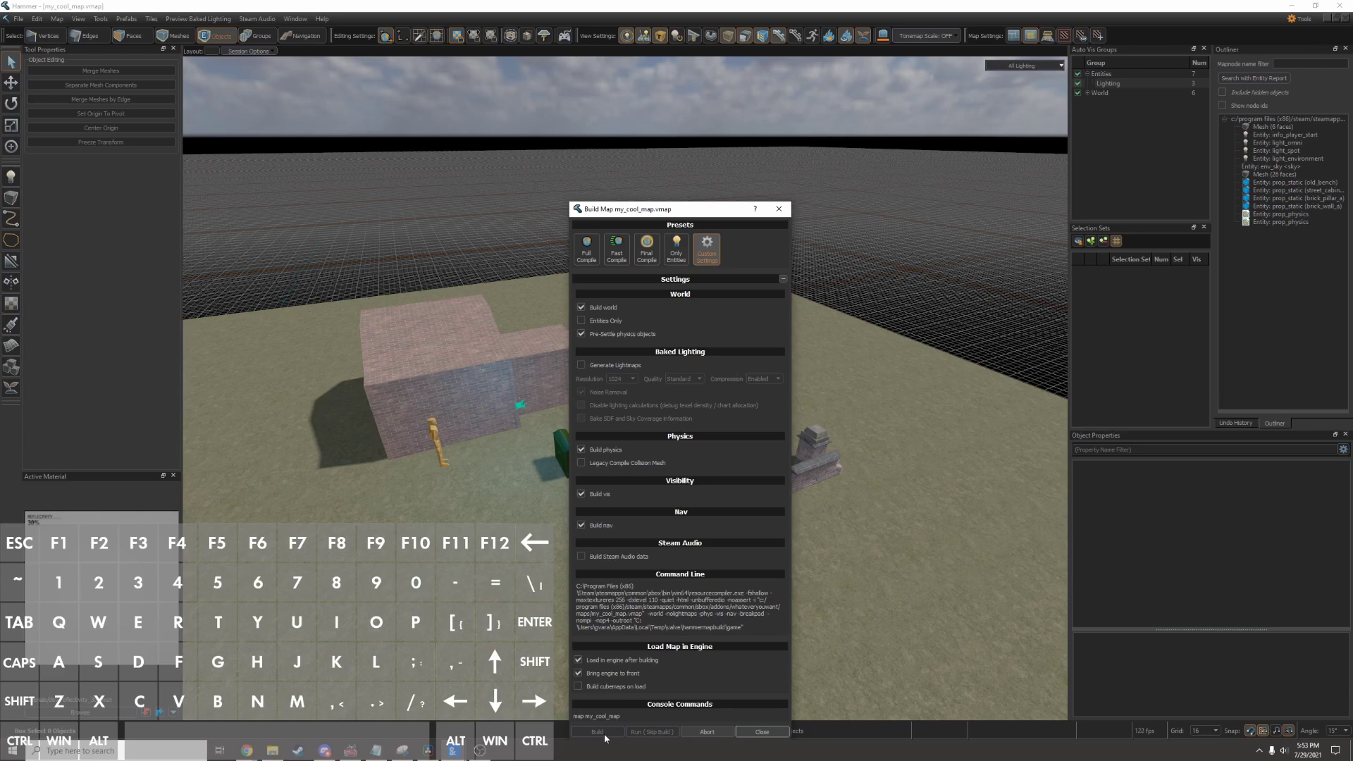
Fly around the compiled map in the game to inspect the brick building and props from several sides.
key(a)
key(s)
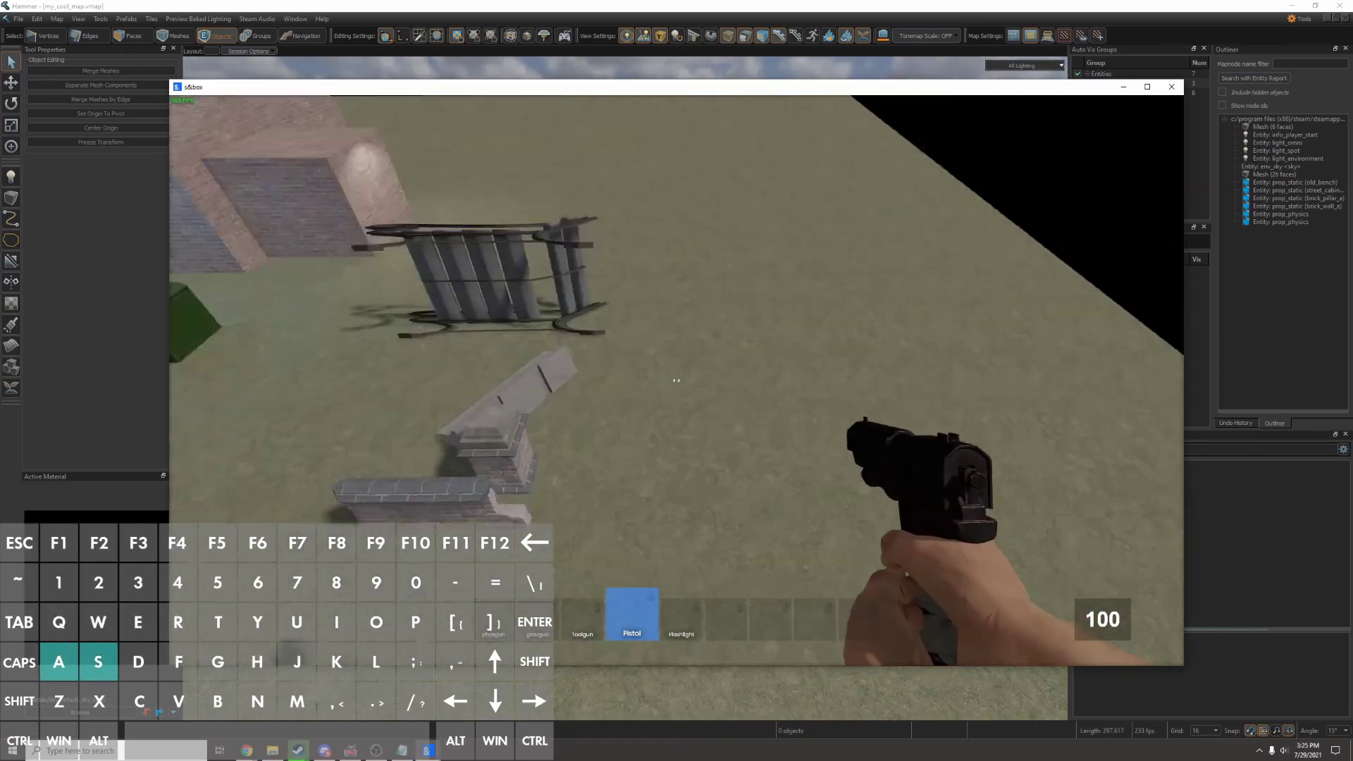
key(d)
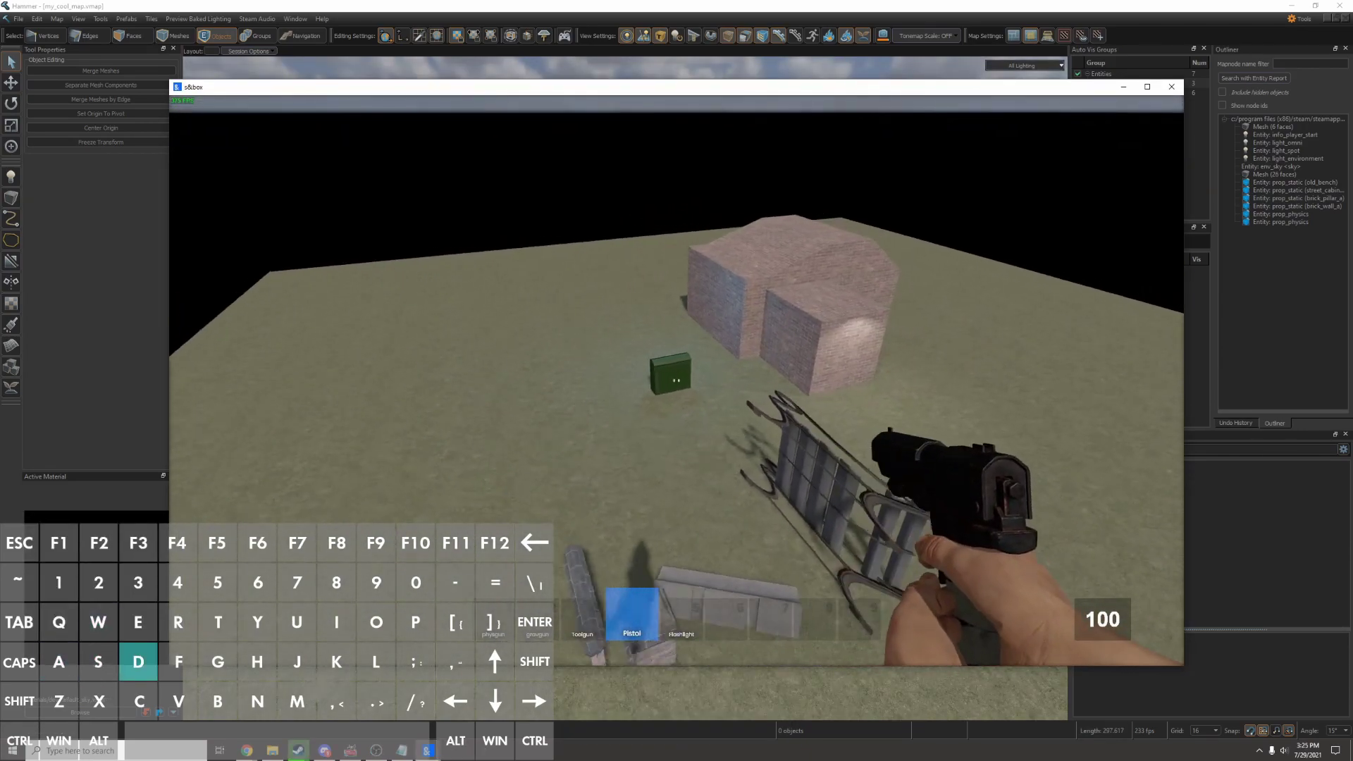
key(d)
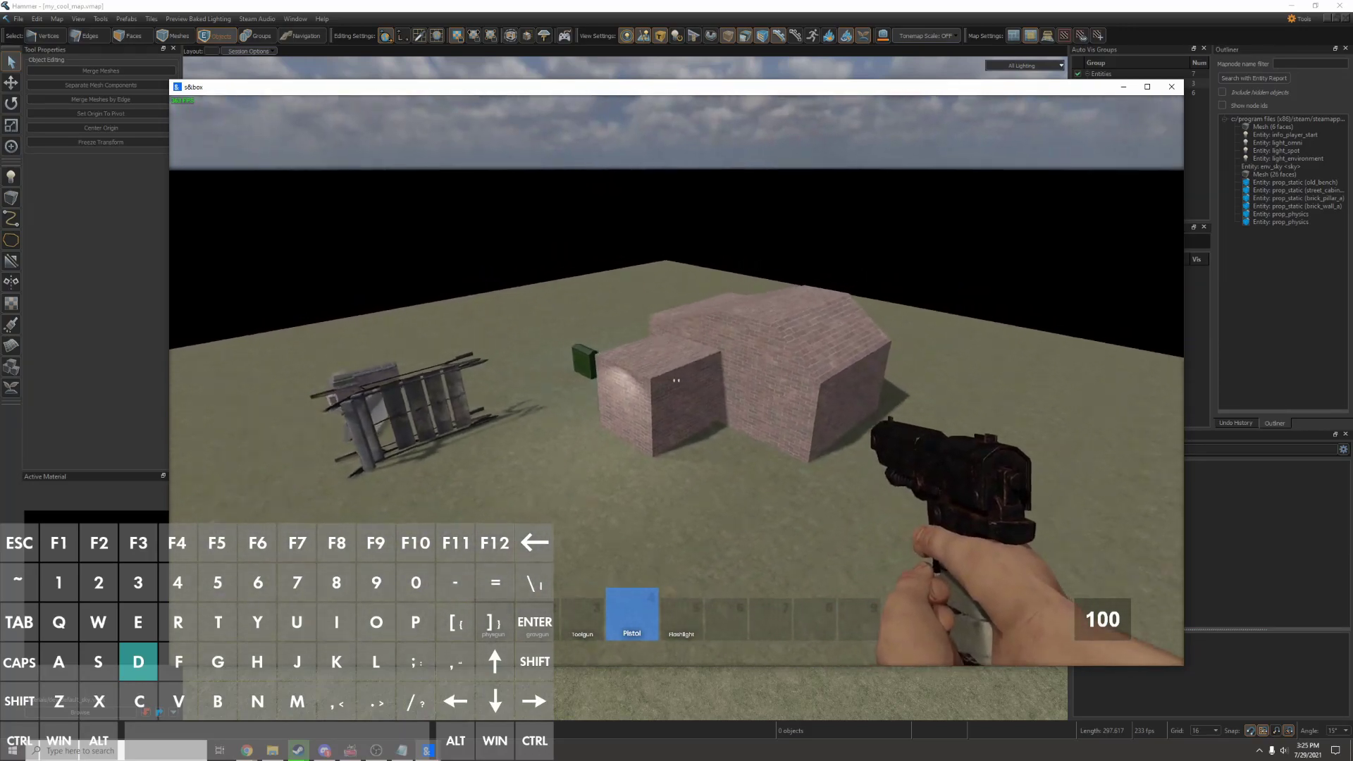
key(w)
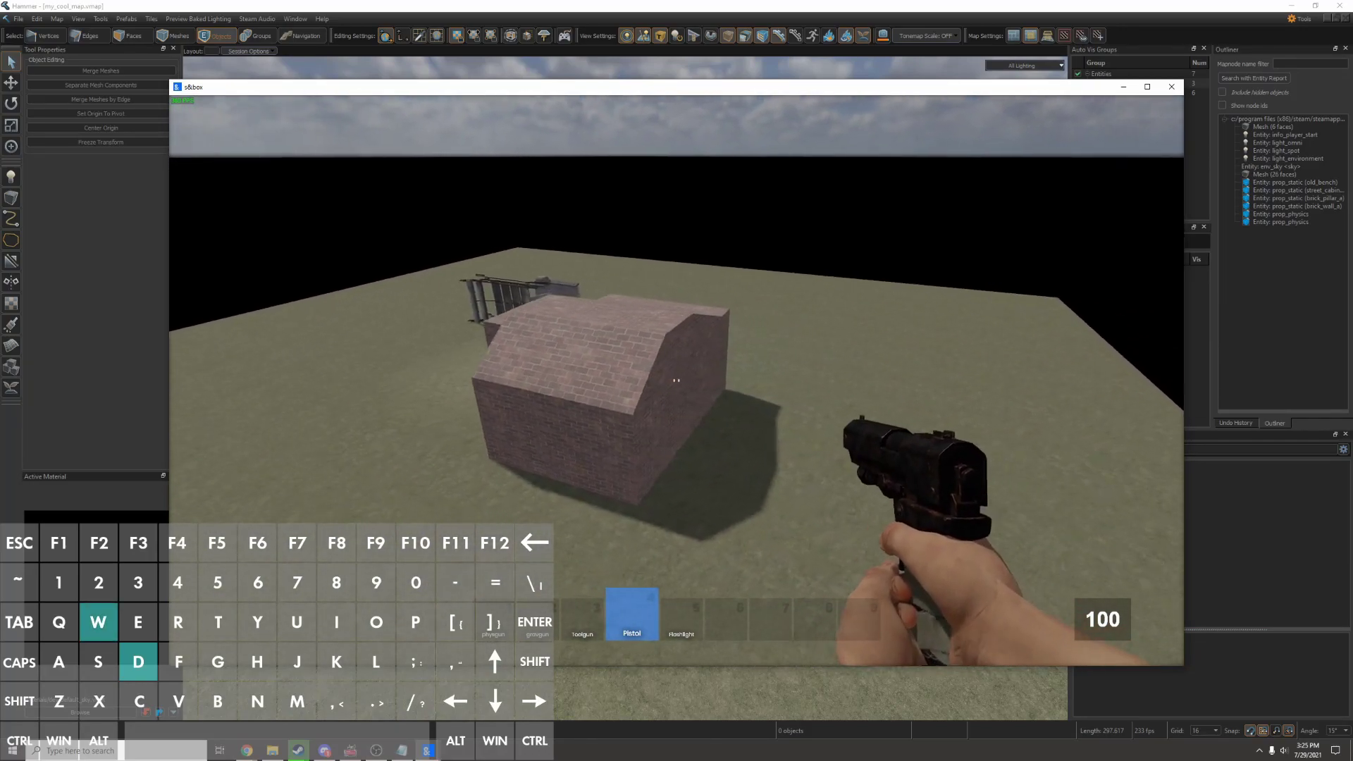
key(a)
key(w)
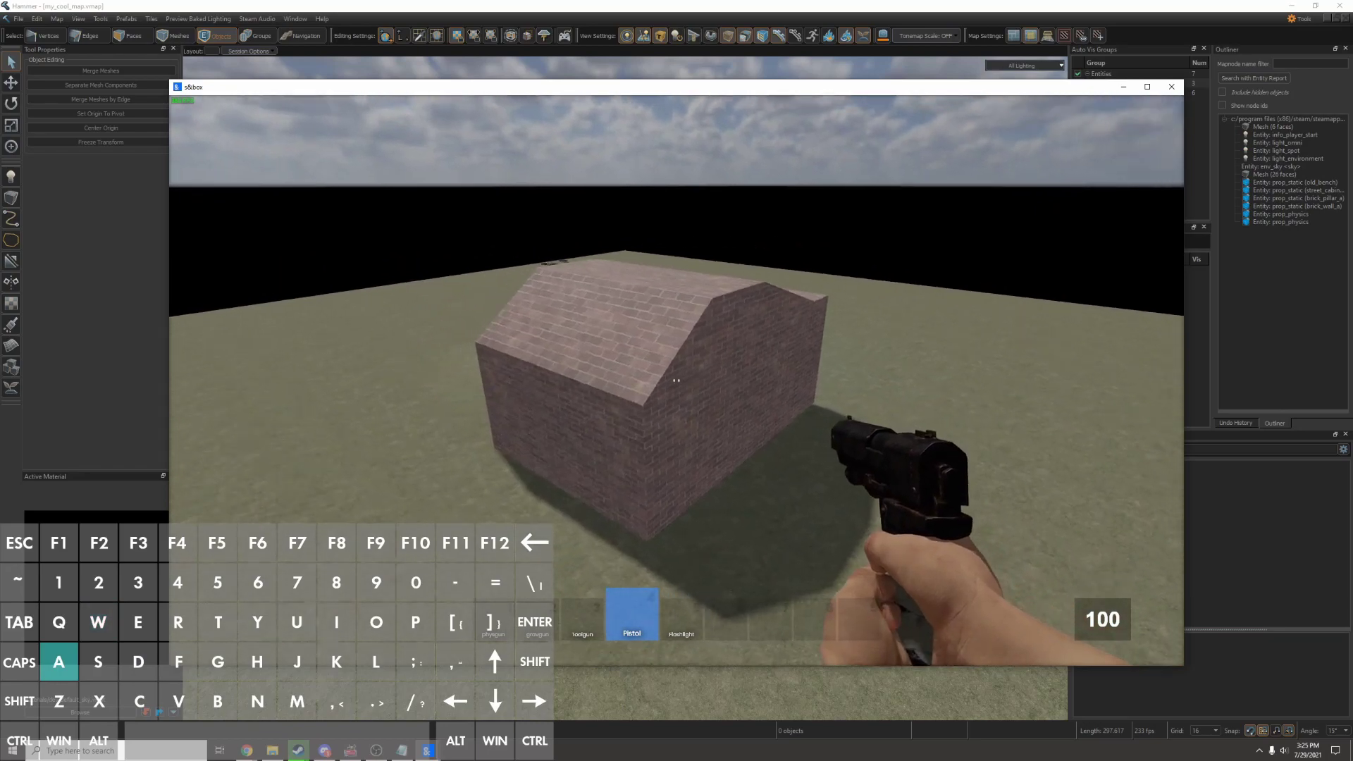
Equip the Toolgun in Box Shooter mode, shoot a wooden crate beside the brick building, and view both from behind.
scroll(677, 381, up, 1)
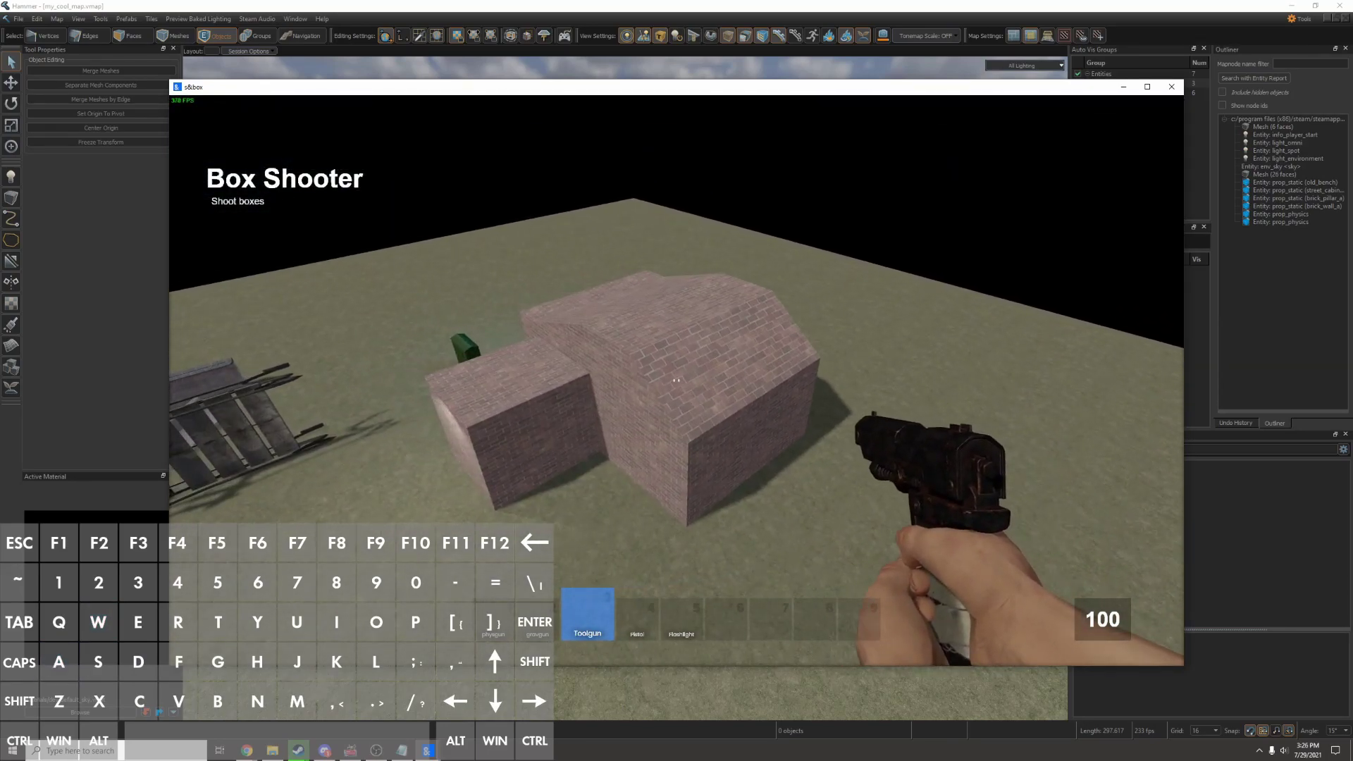
click(677, 381)
key(a)
key(w)
key(d)
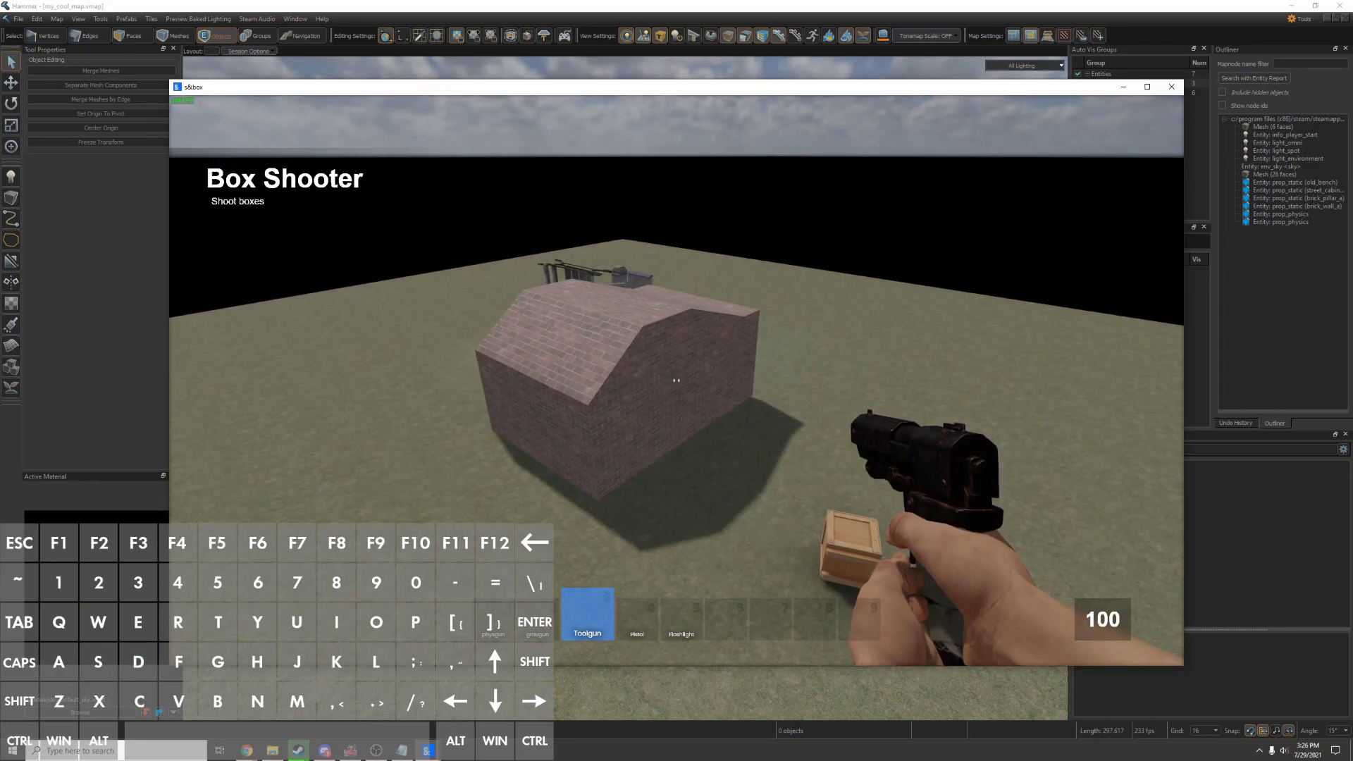
key(w)
key(d)
key(a)
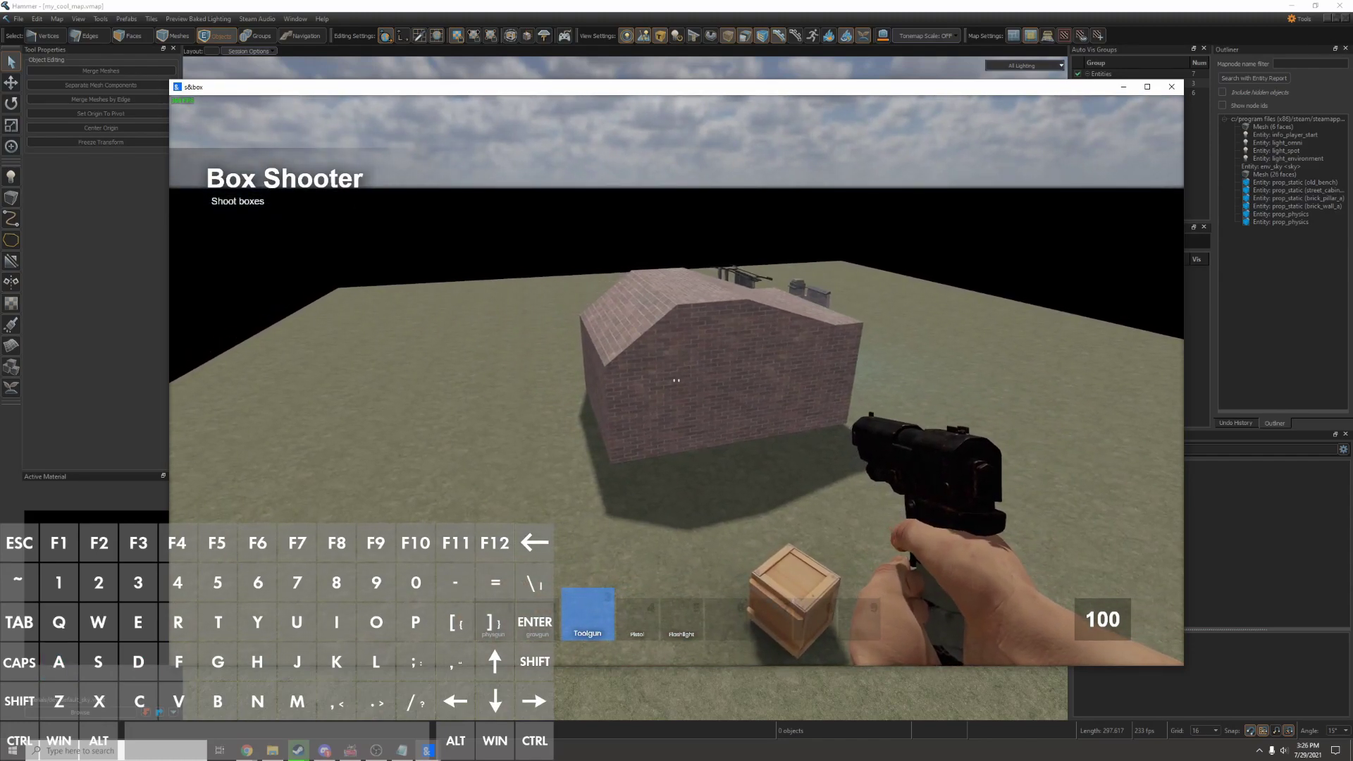
key(s)
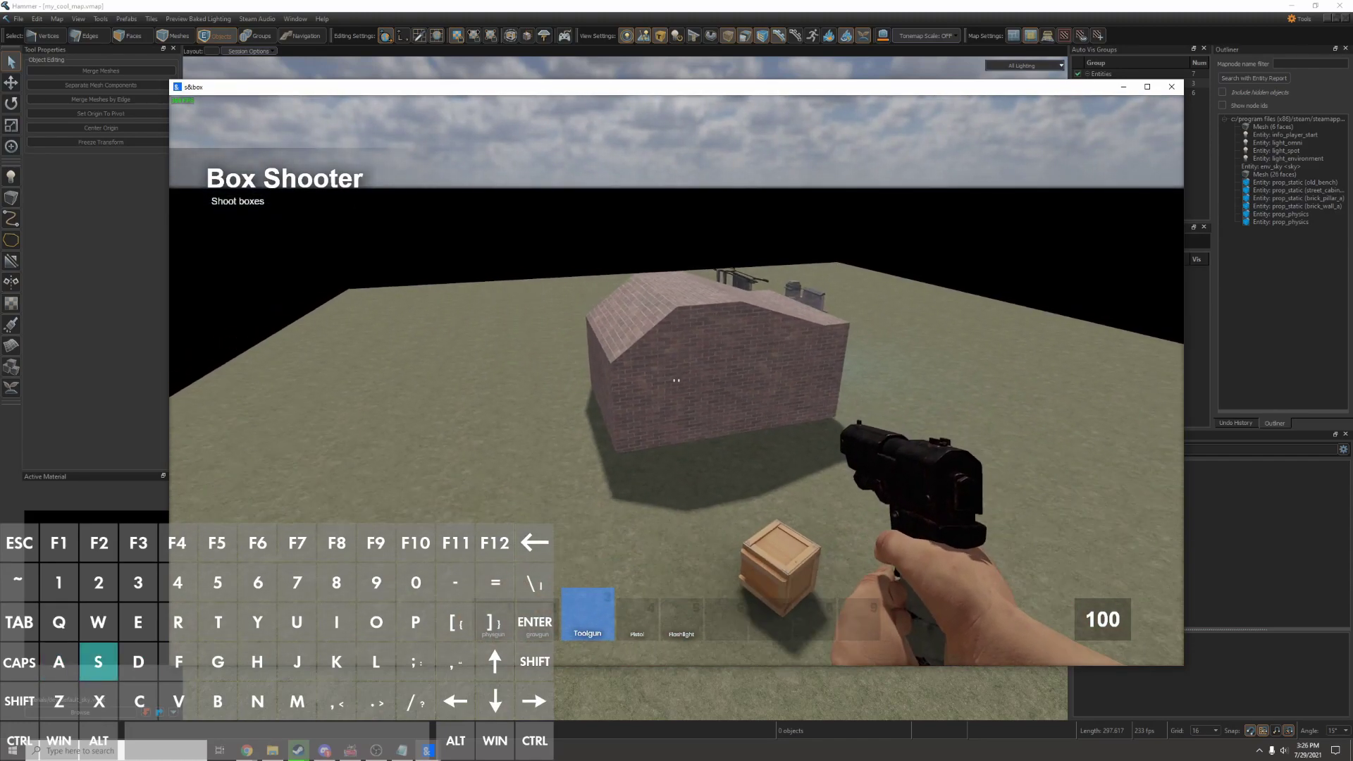
Leave the game view and browse in File Explorer to the maps folder of the whateveryouwant addon.
key(Escape)
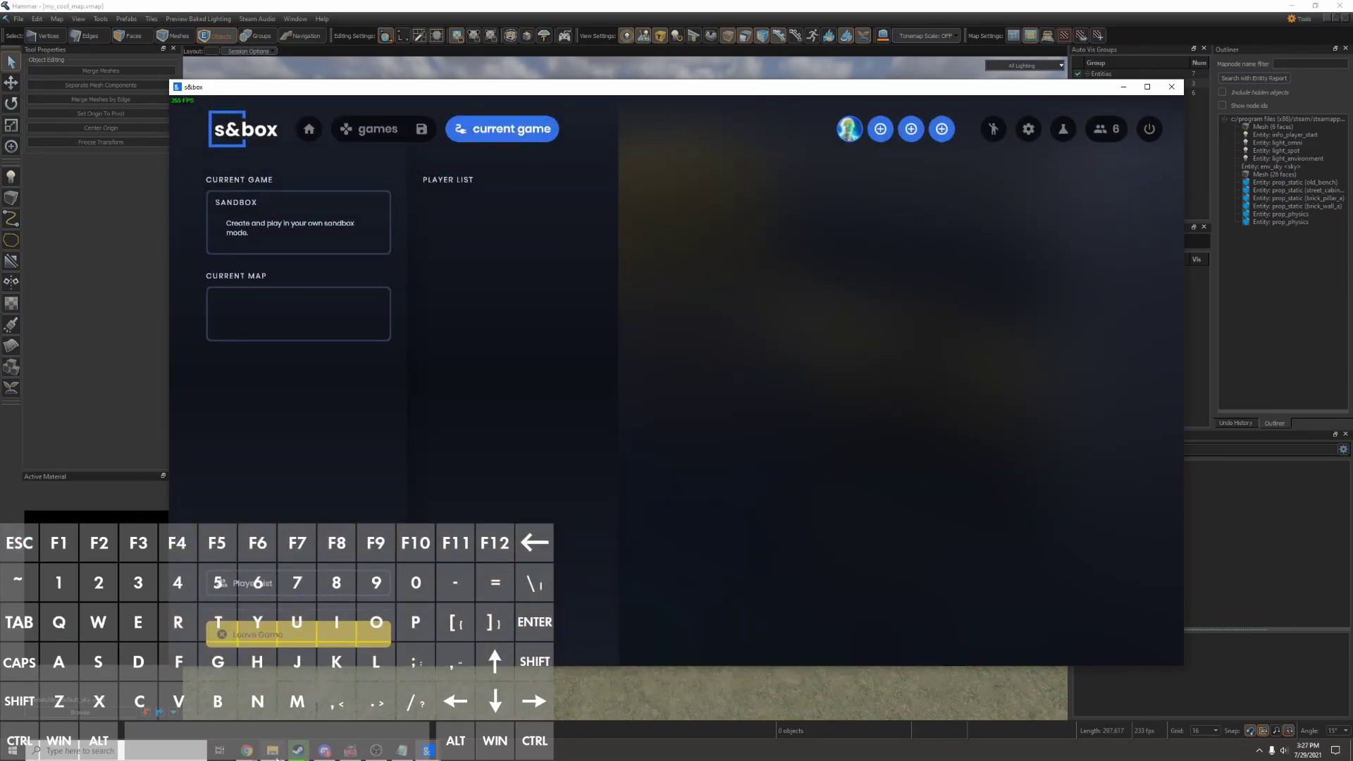
click(272, 750)
double_click(646, 279)
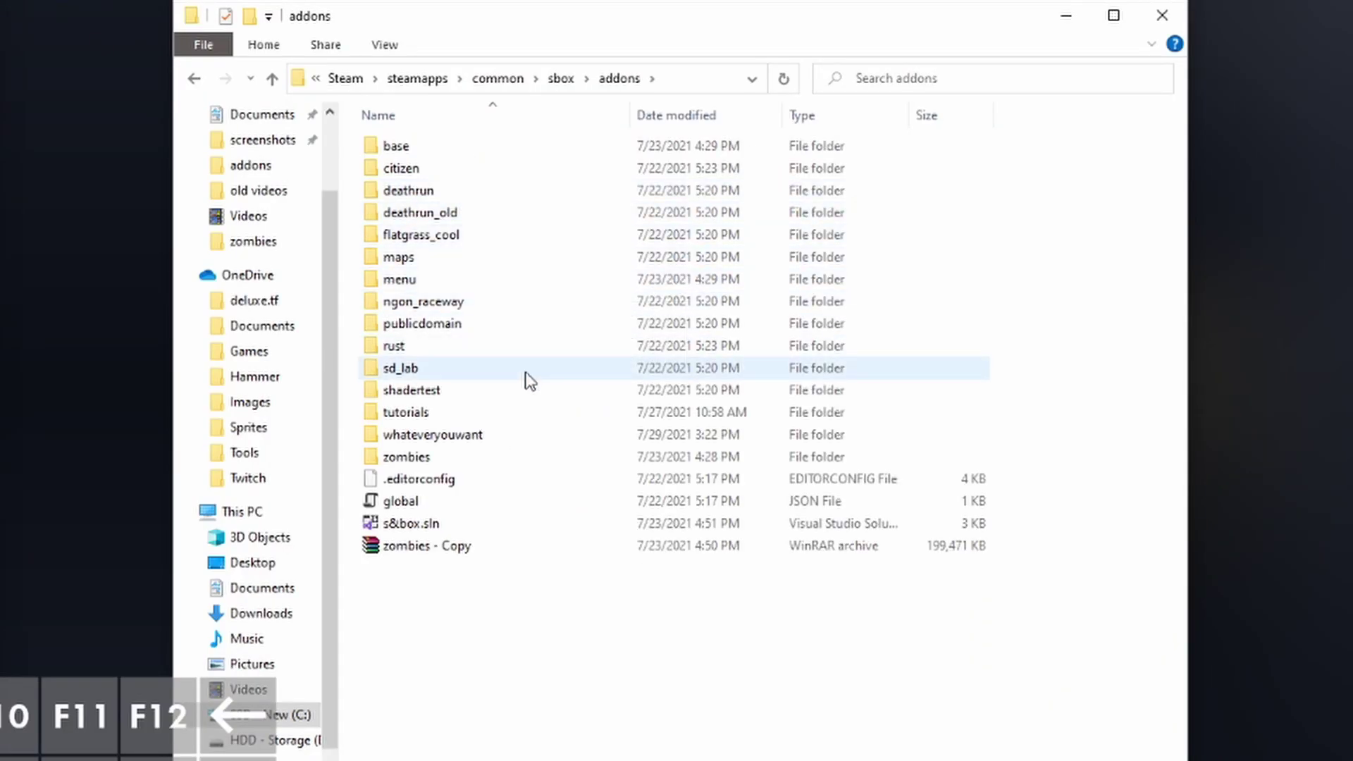
double_click(515, 436)
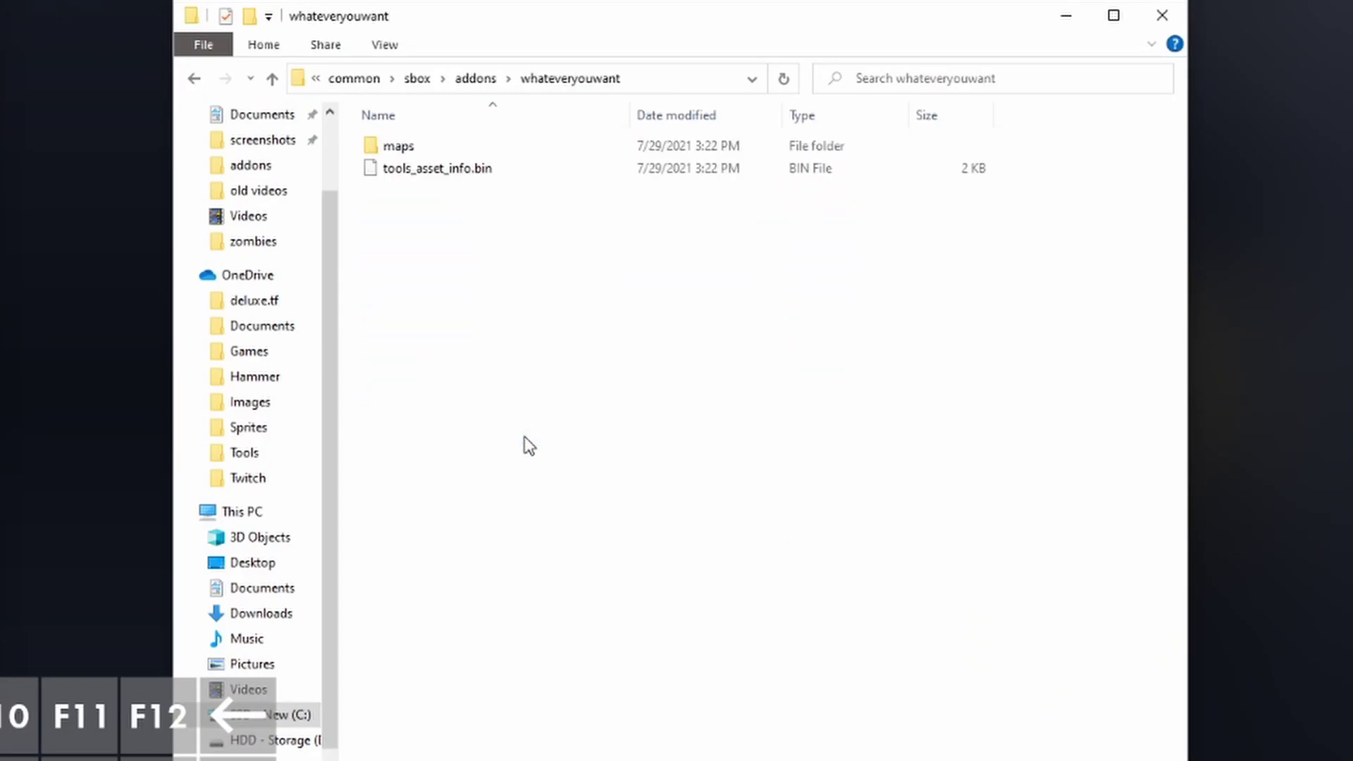
double_click(506, 150)
Archive the my_cool_map Valve Pack File as my_cool_map.zip in ZIP format.
click(541, 200)
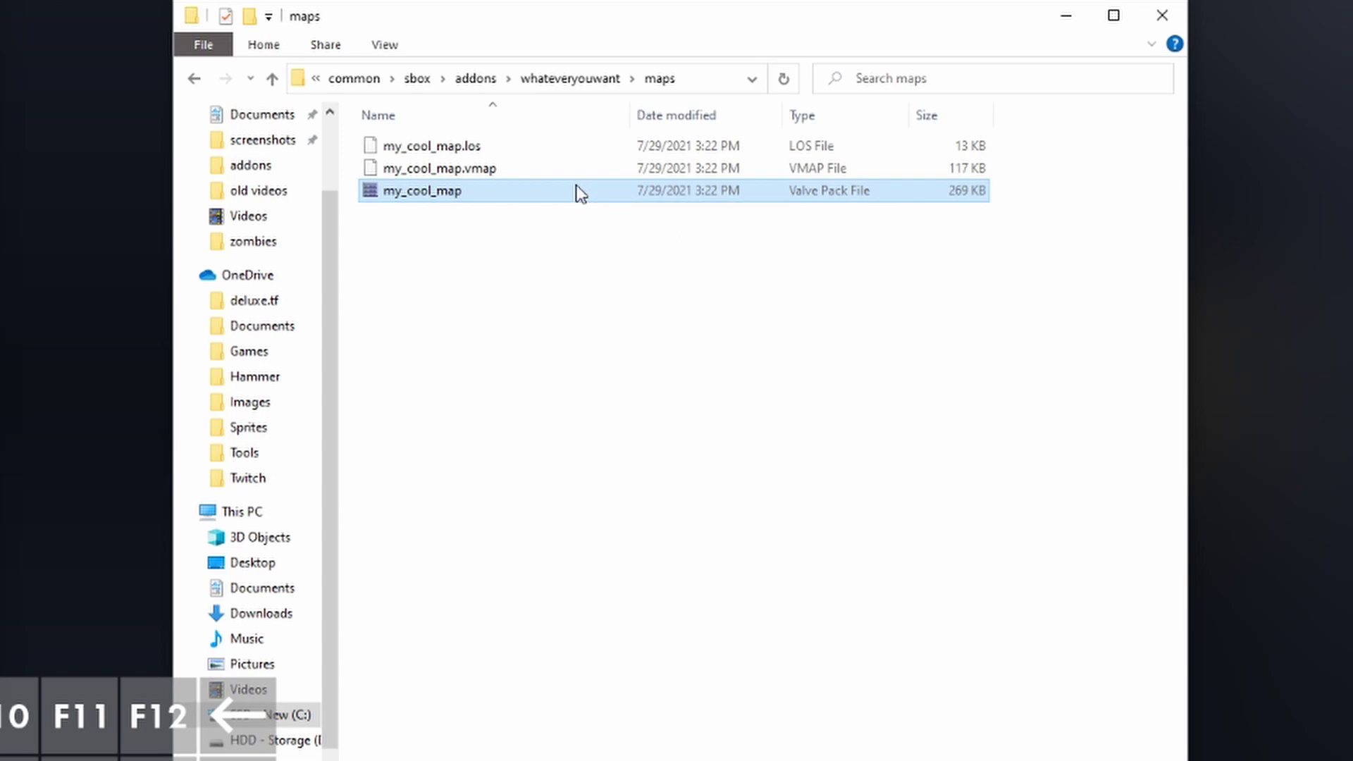
right_click(578, 188)
click(728, 403)
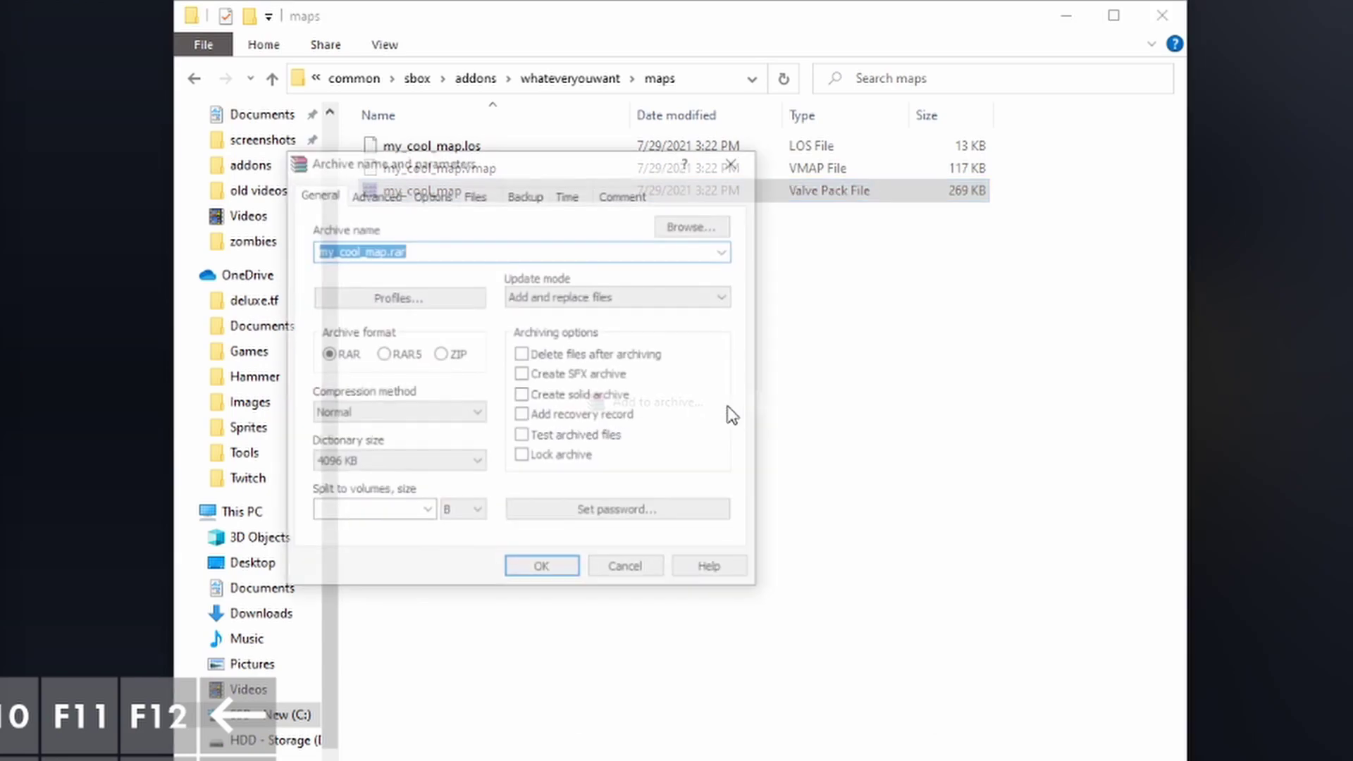
click(440, 354)
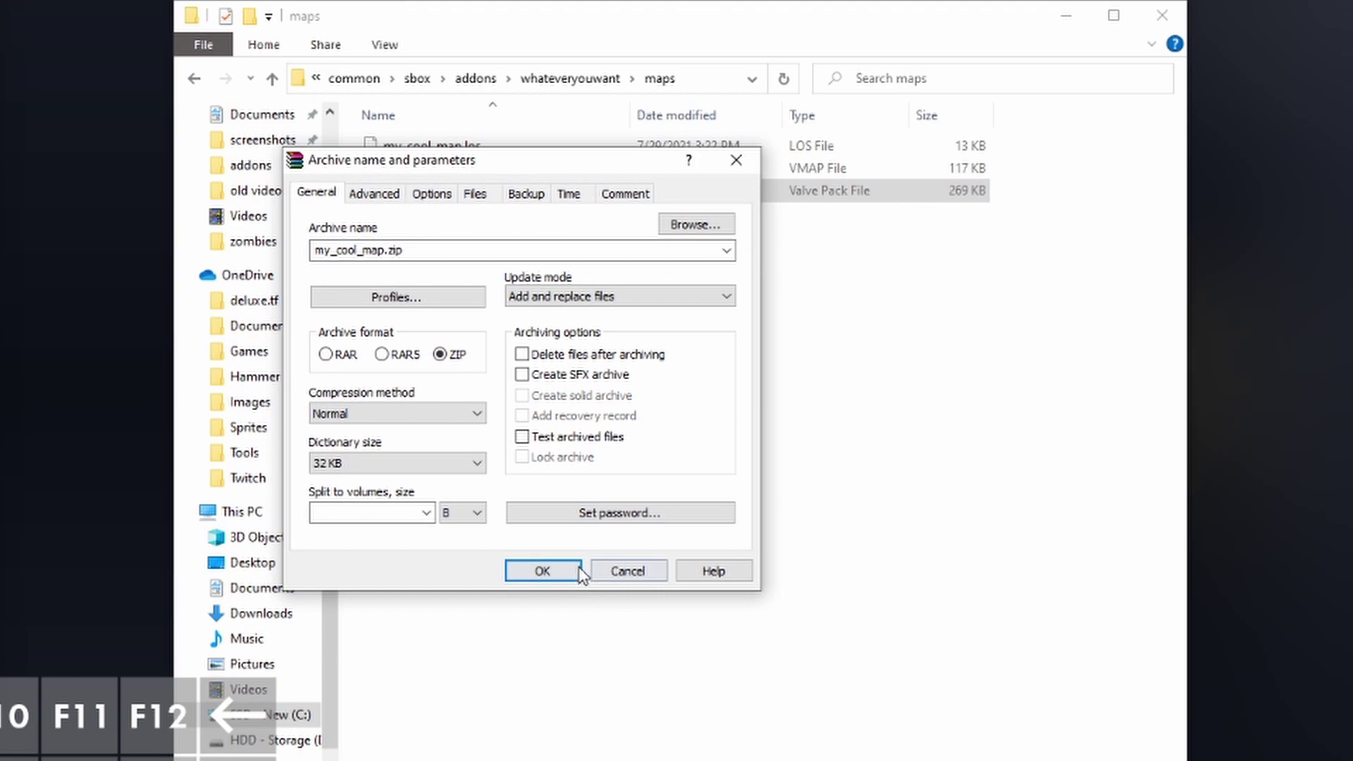
click(543, 571)
click(543, 215)
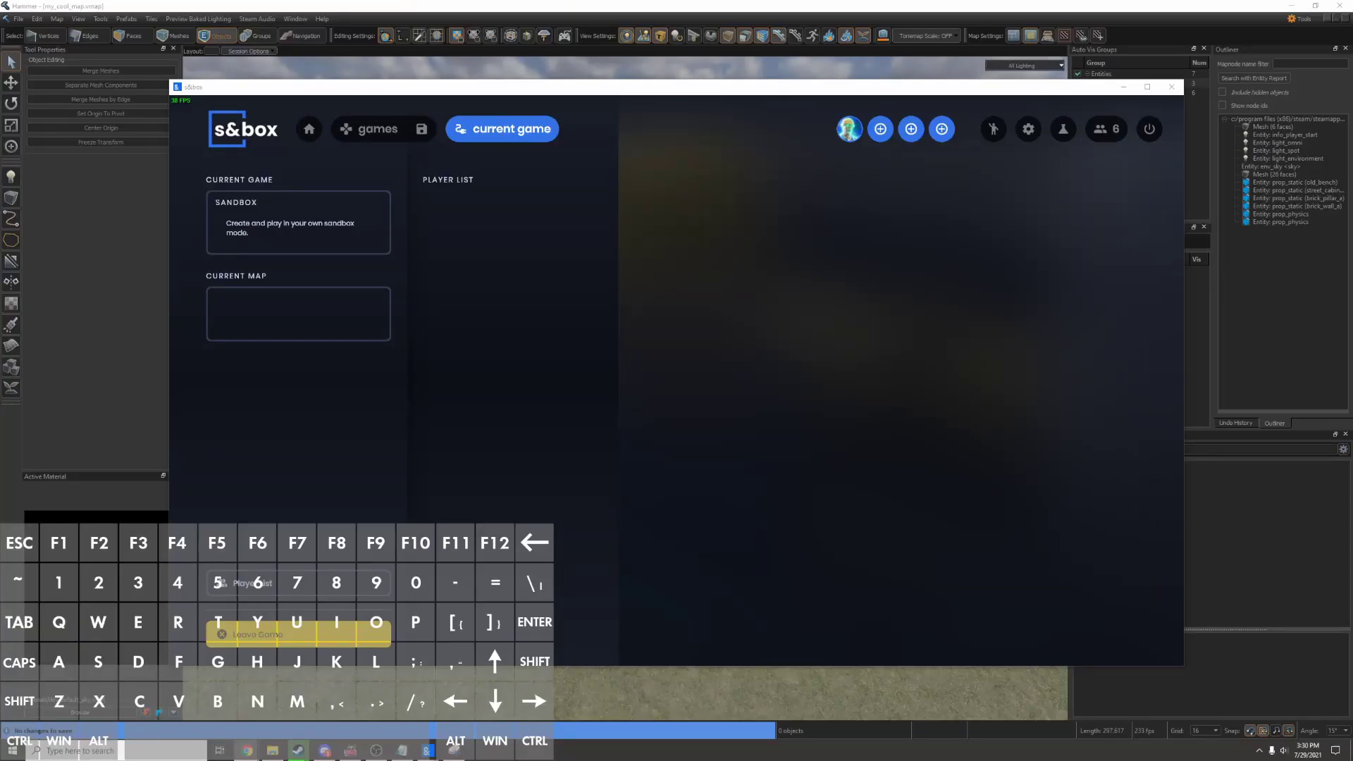
Switch to the s&box dev site in the browser, open the first organization, and start adding new content.
drag(0, 656, 734, 0)
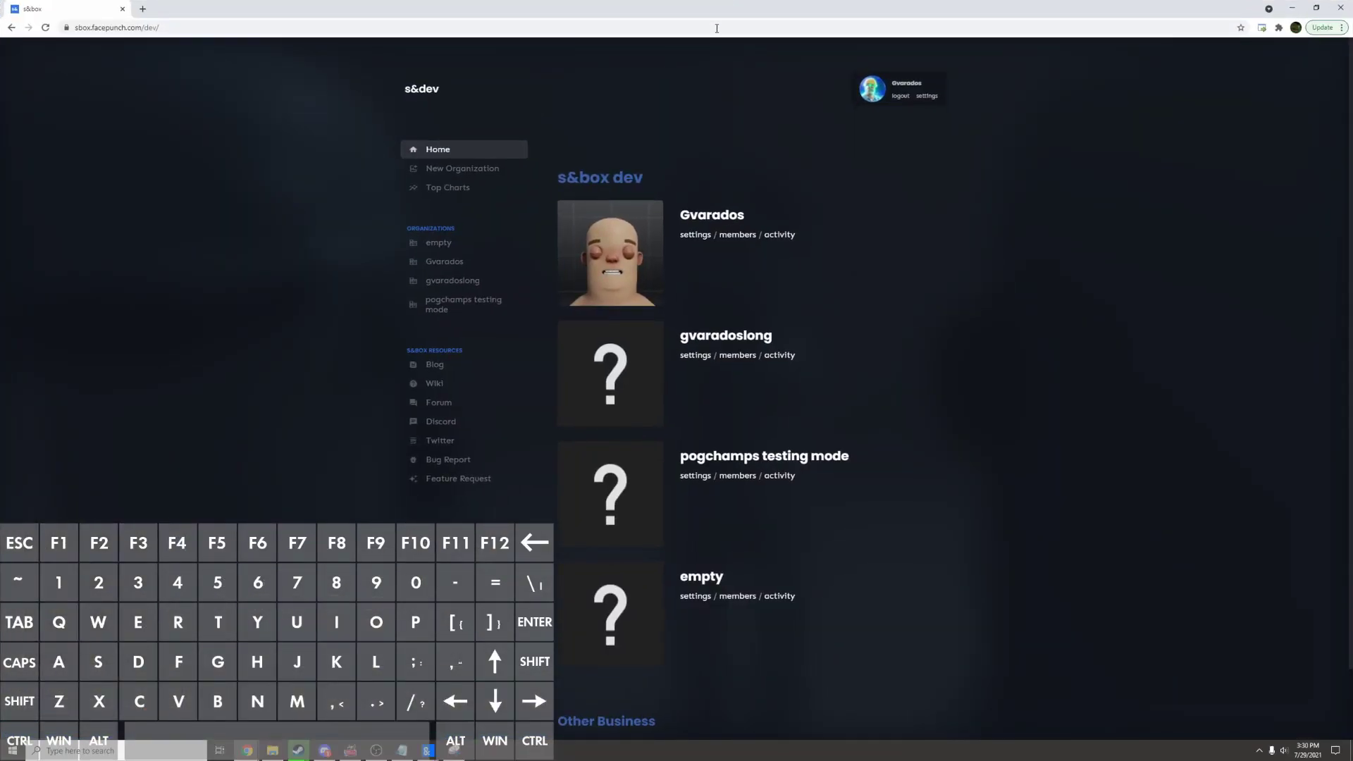
click(207, 31)
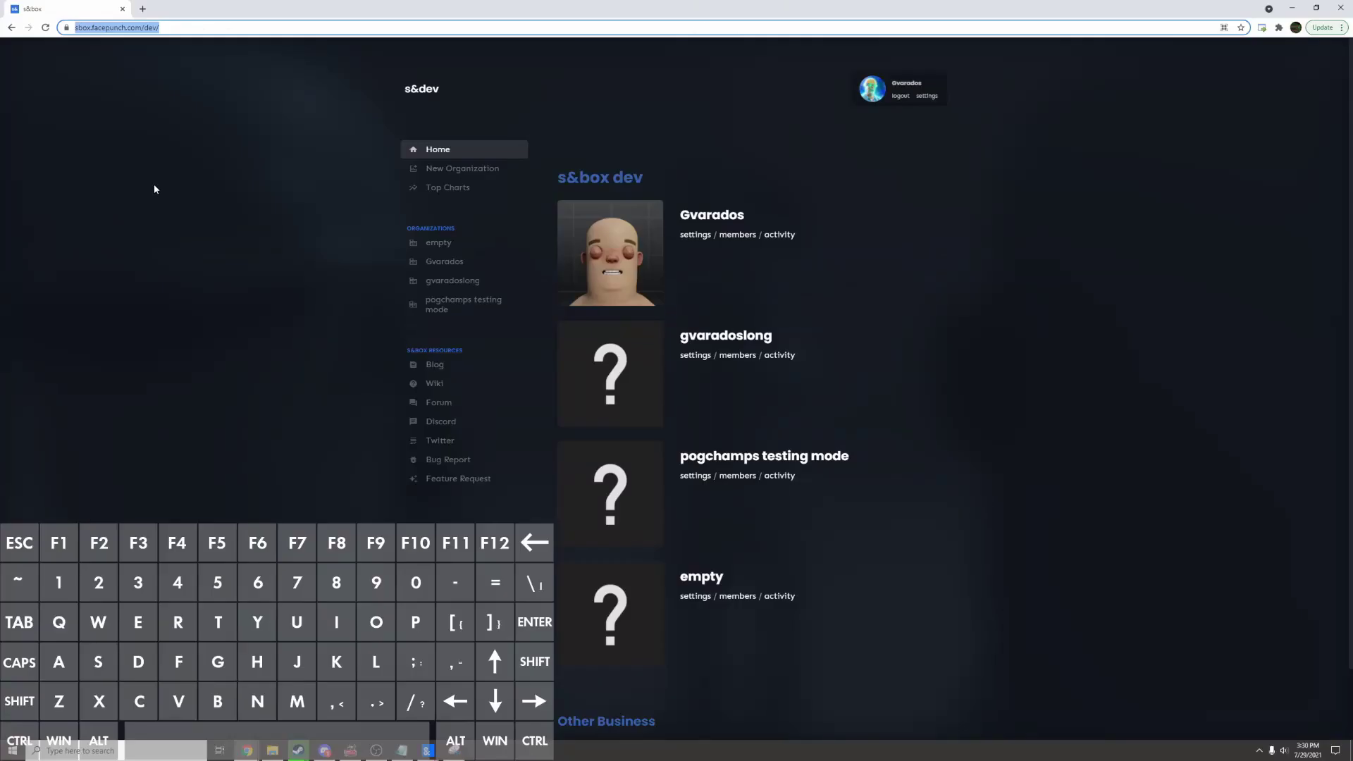
click(155, 185)
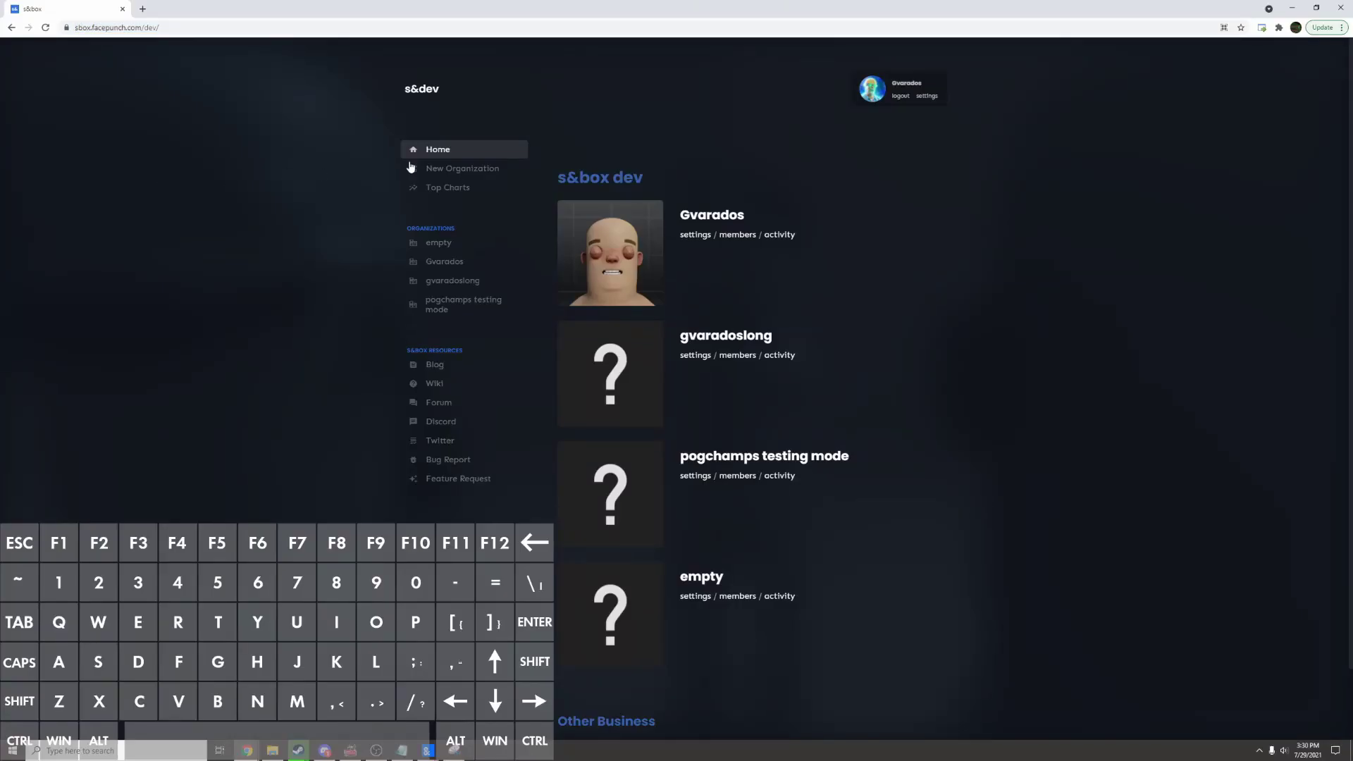
click(617, 251)
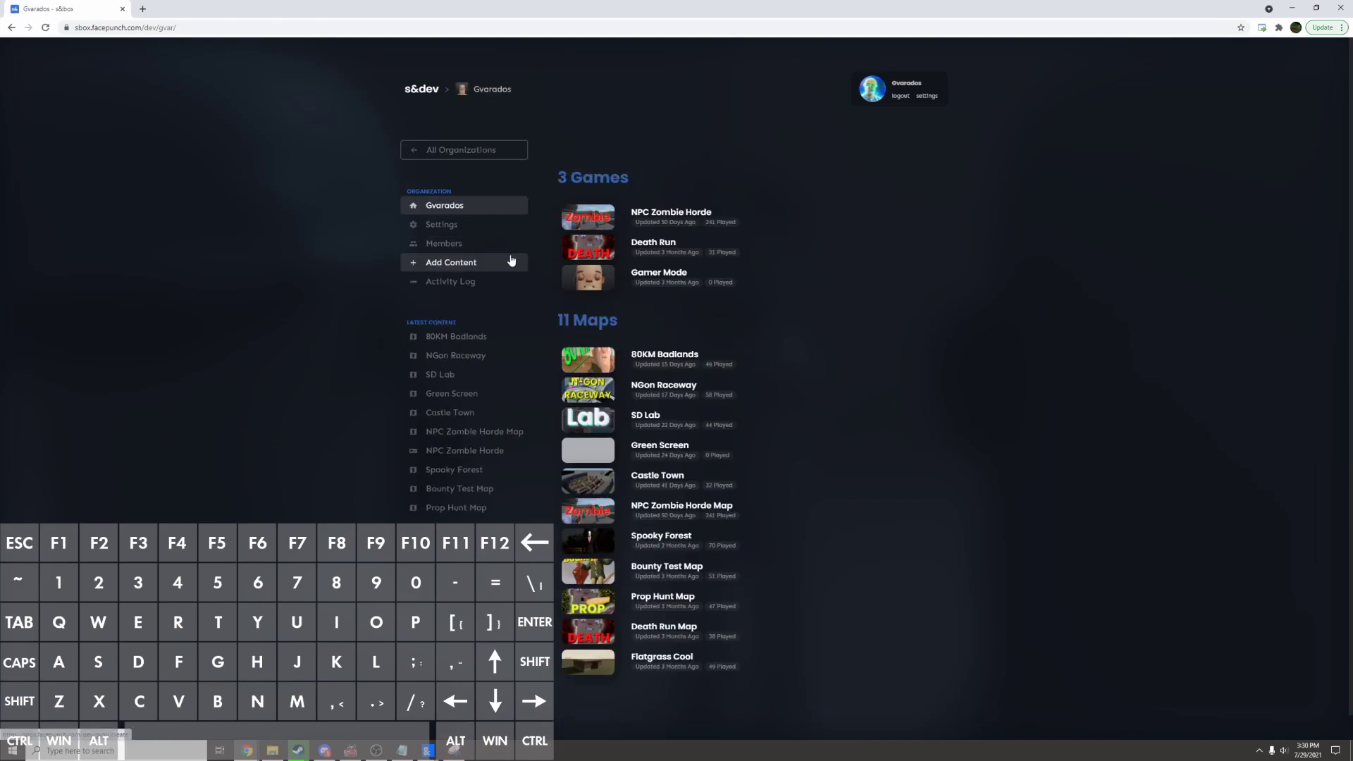
click(505, 263)
Set the new content's type to Map, and switch to Hammer to check the map's file name.
click(698, 255)
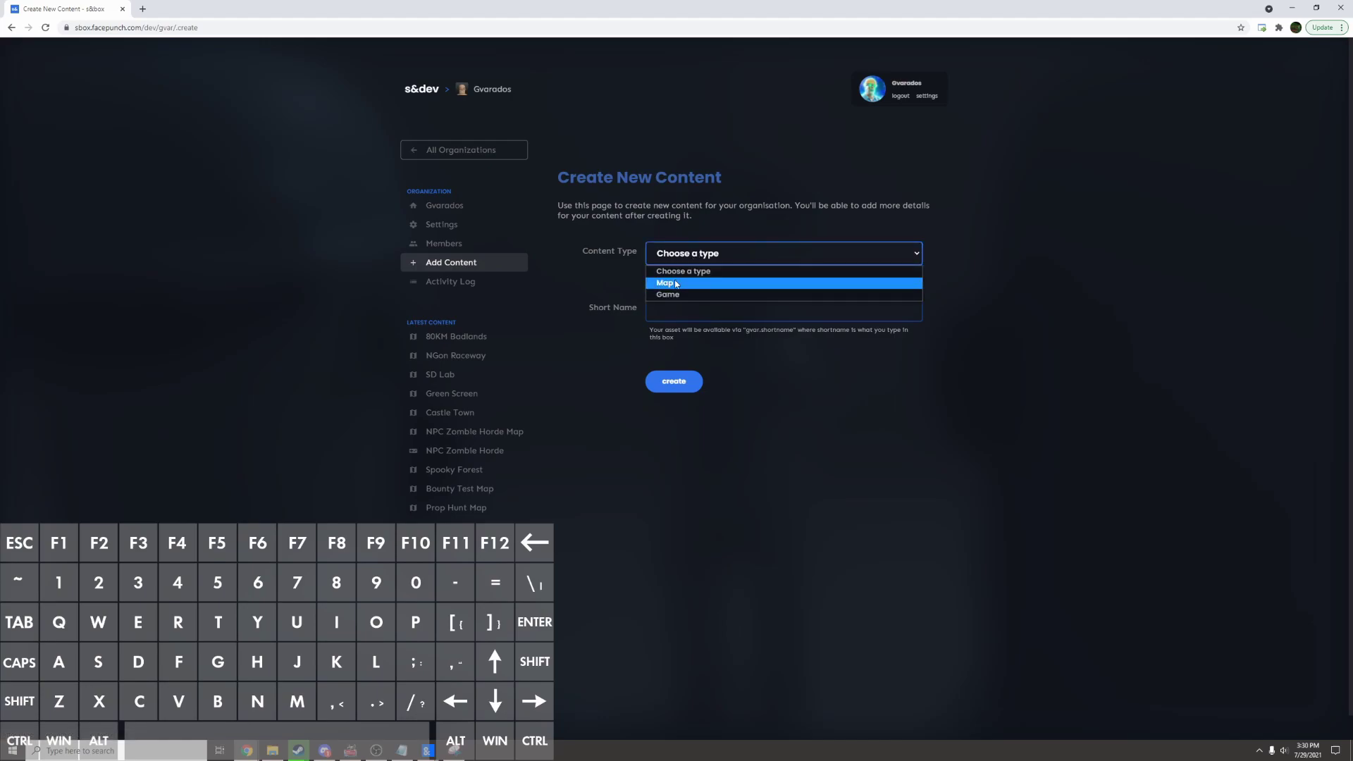
click(681, 278)
click(707, 310)
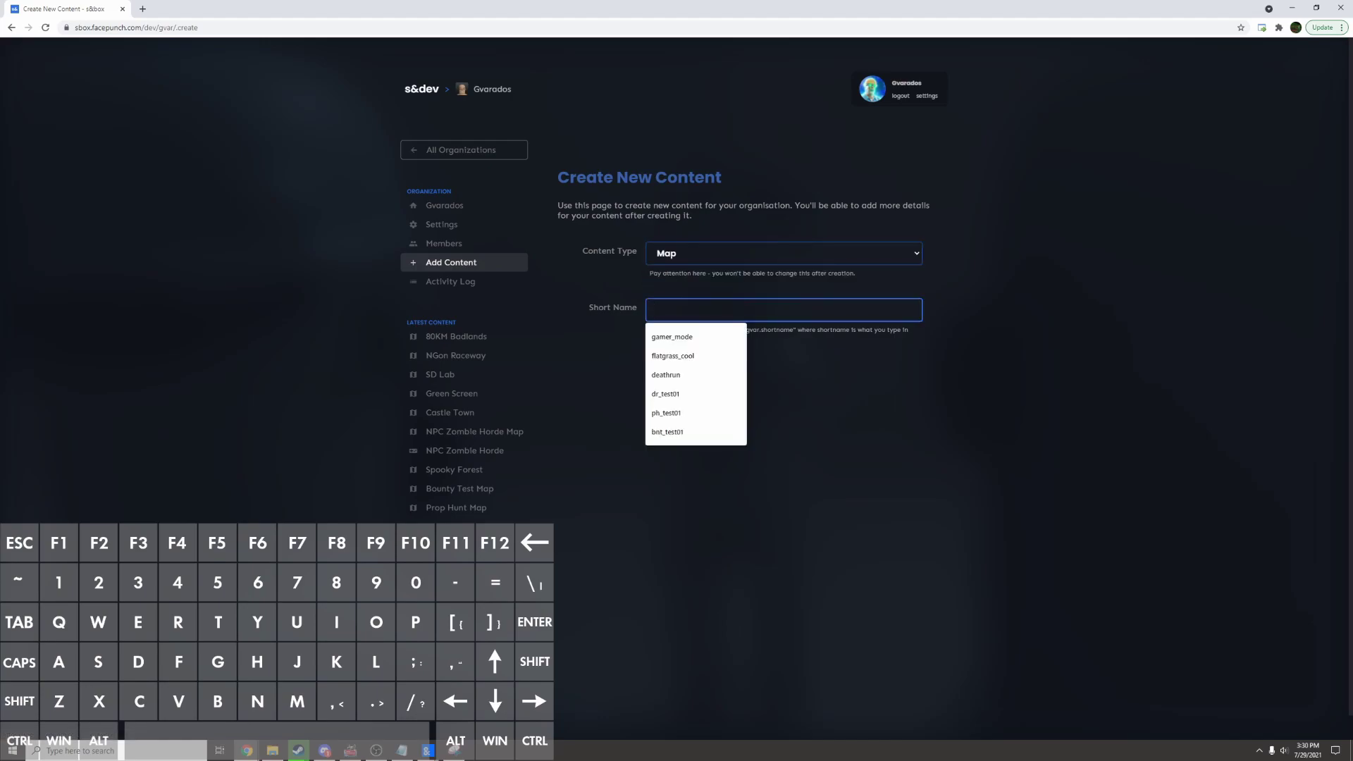
mouse_move(454, 749)
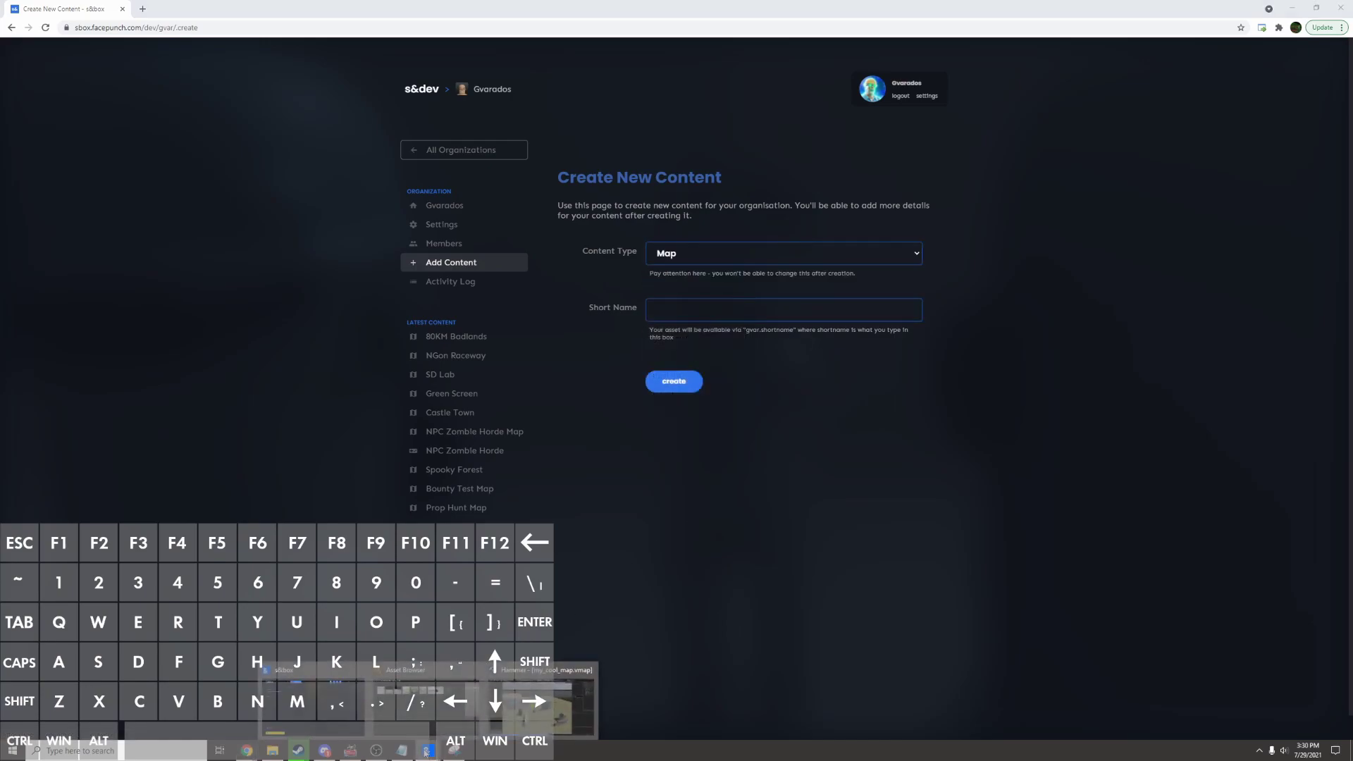
click(543, 705)
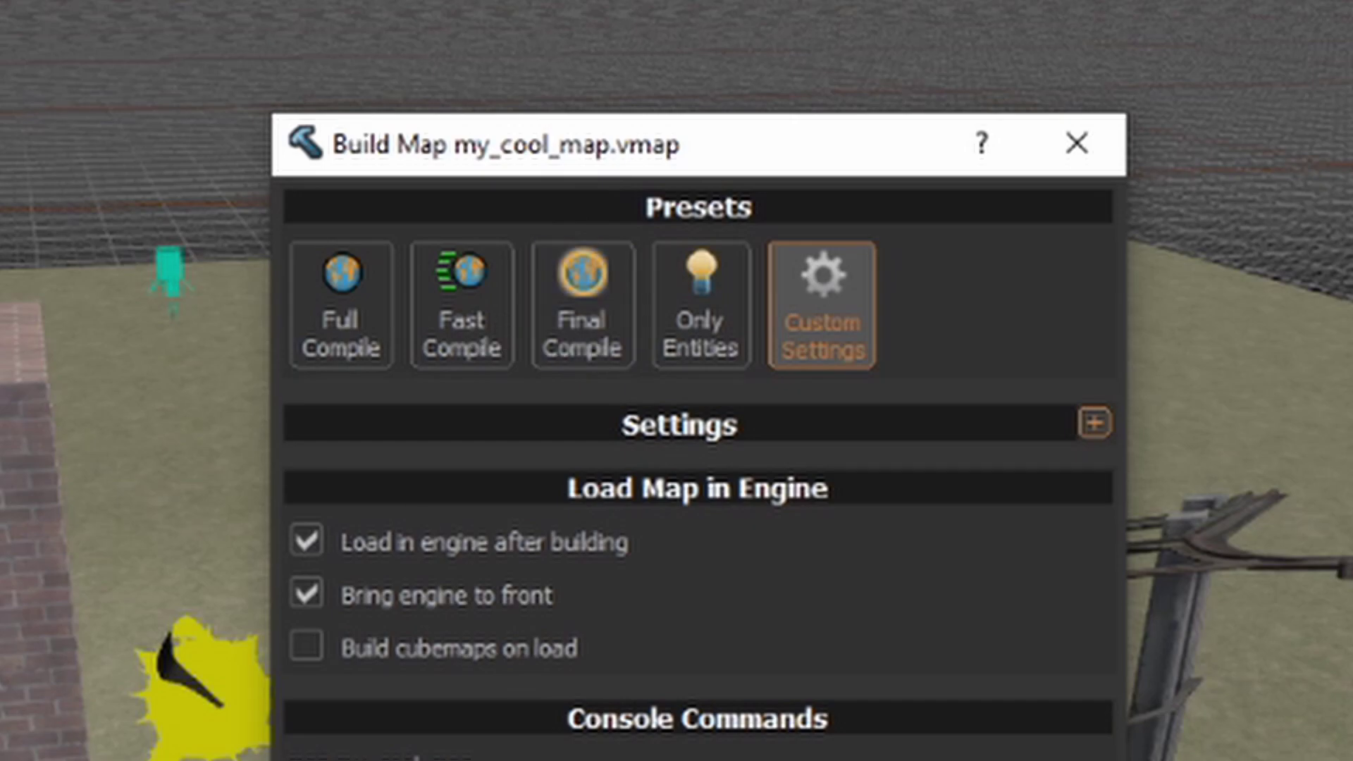
Back in the browser, enter the short name my_cool_map and create the map content.
click(742, 311)
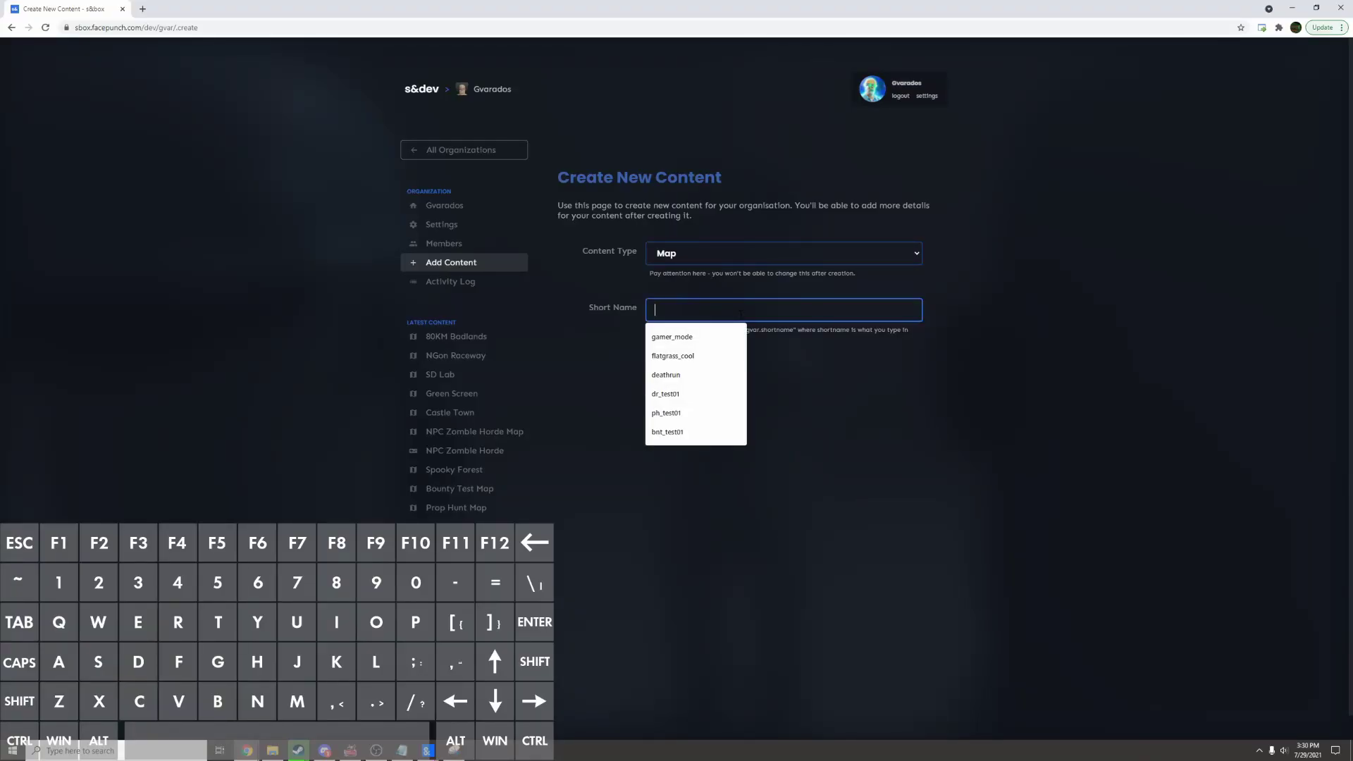
text(my_co)
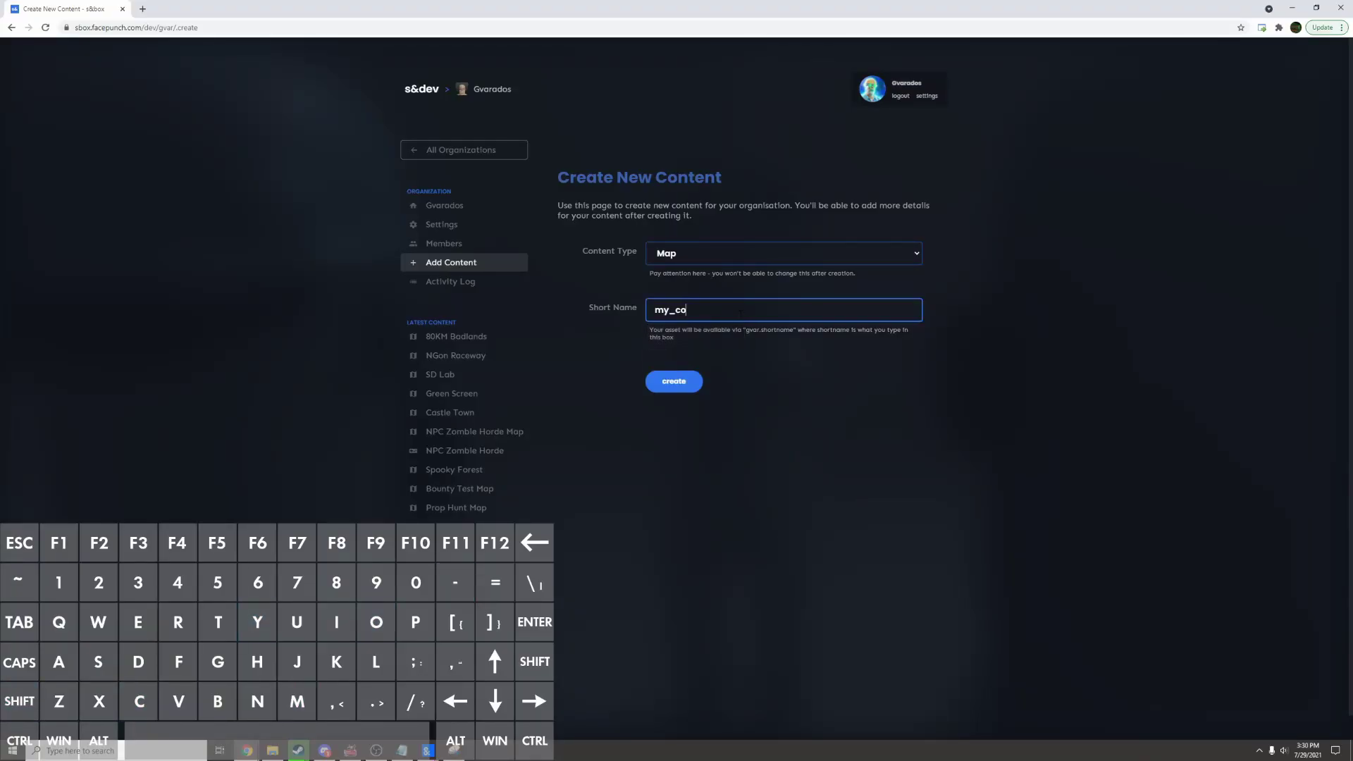
text(ol_map)
click(673, 387)
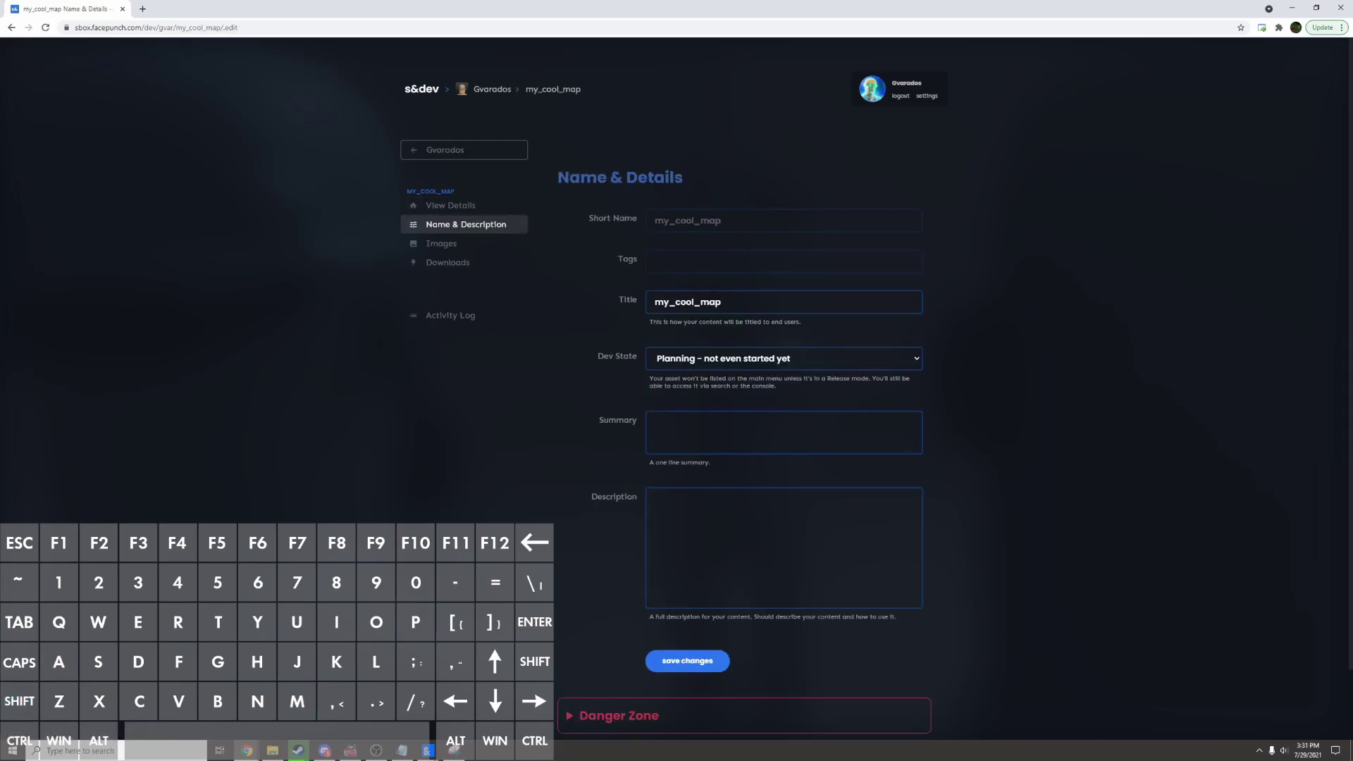
Change the content's title to "My Cool Map" and enter "dwa" as its summary.
drag(753, 306, 643, 302)
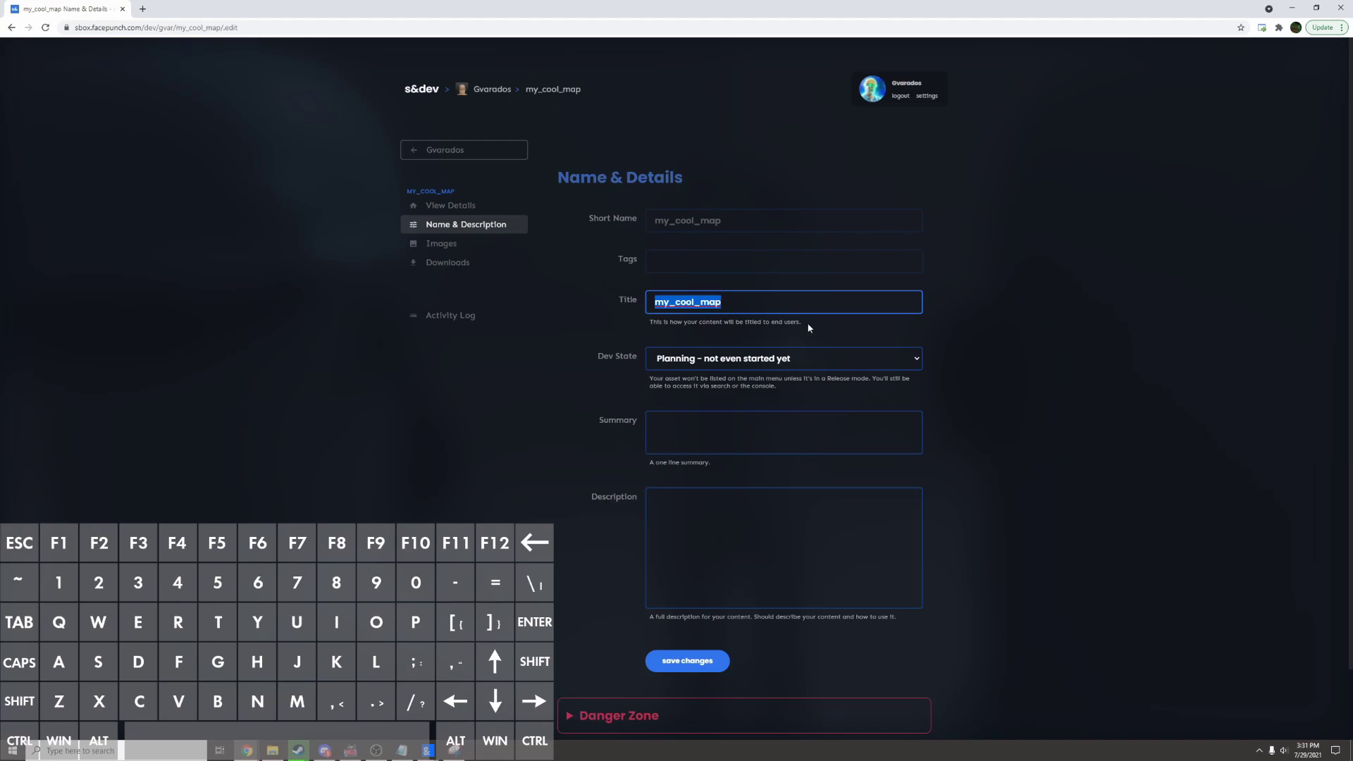
text(My Cool)
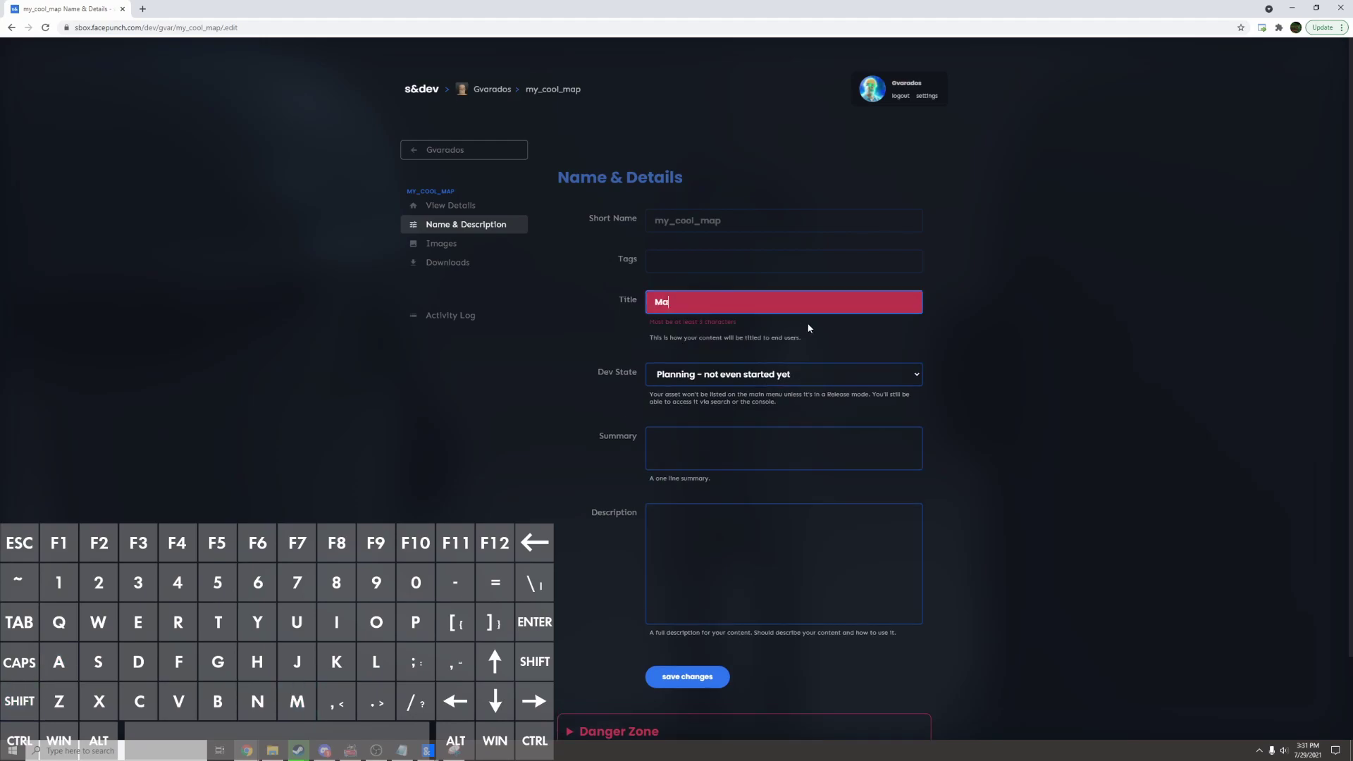
text( Map)
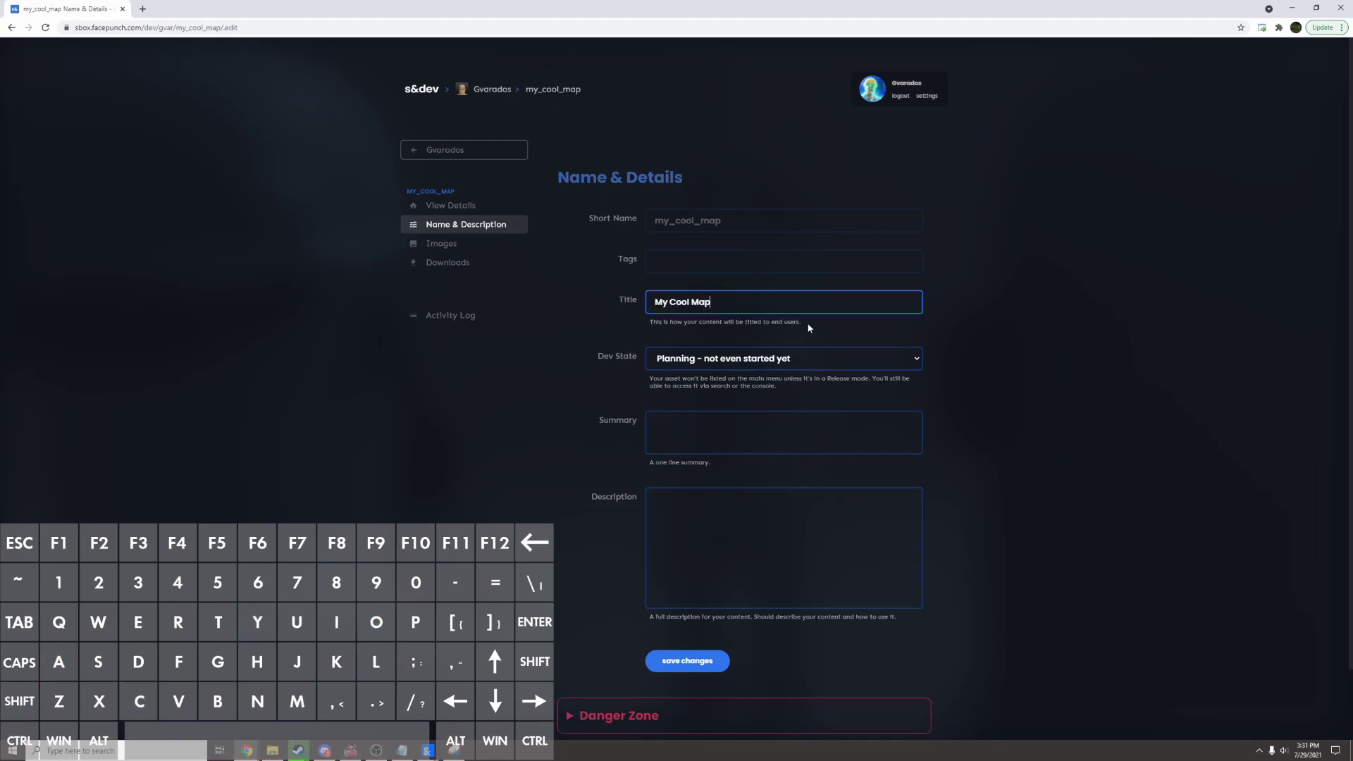
click(782, 432)
text(dwa)
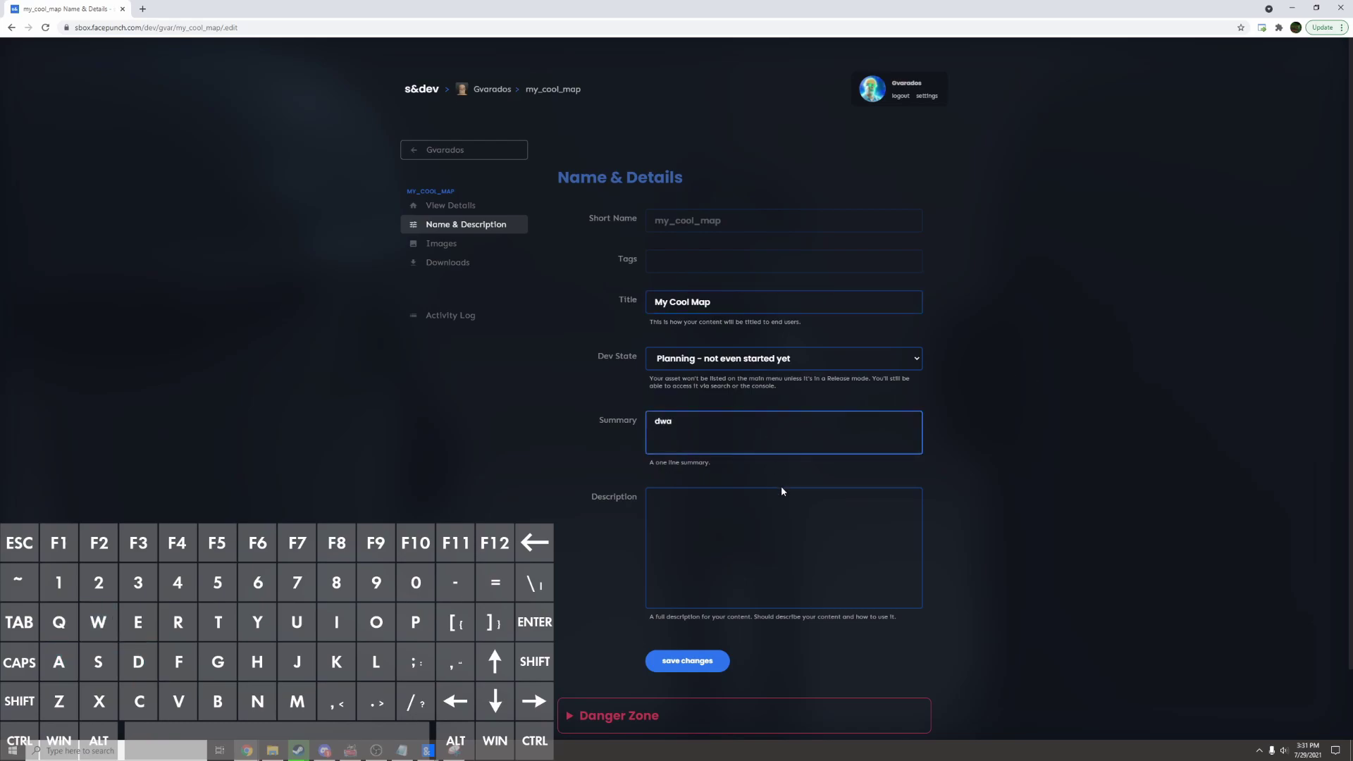
Set the Dev State to "Developing - don't look I'm shy" and save the changes.
click(765, 358)
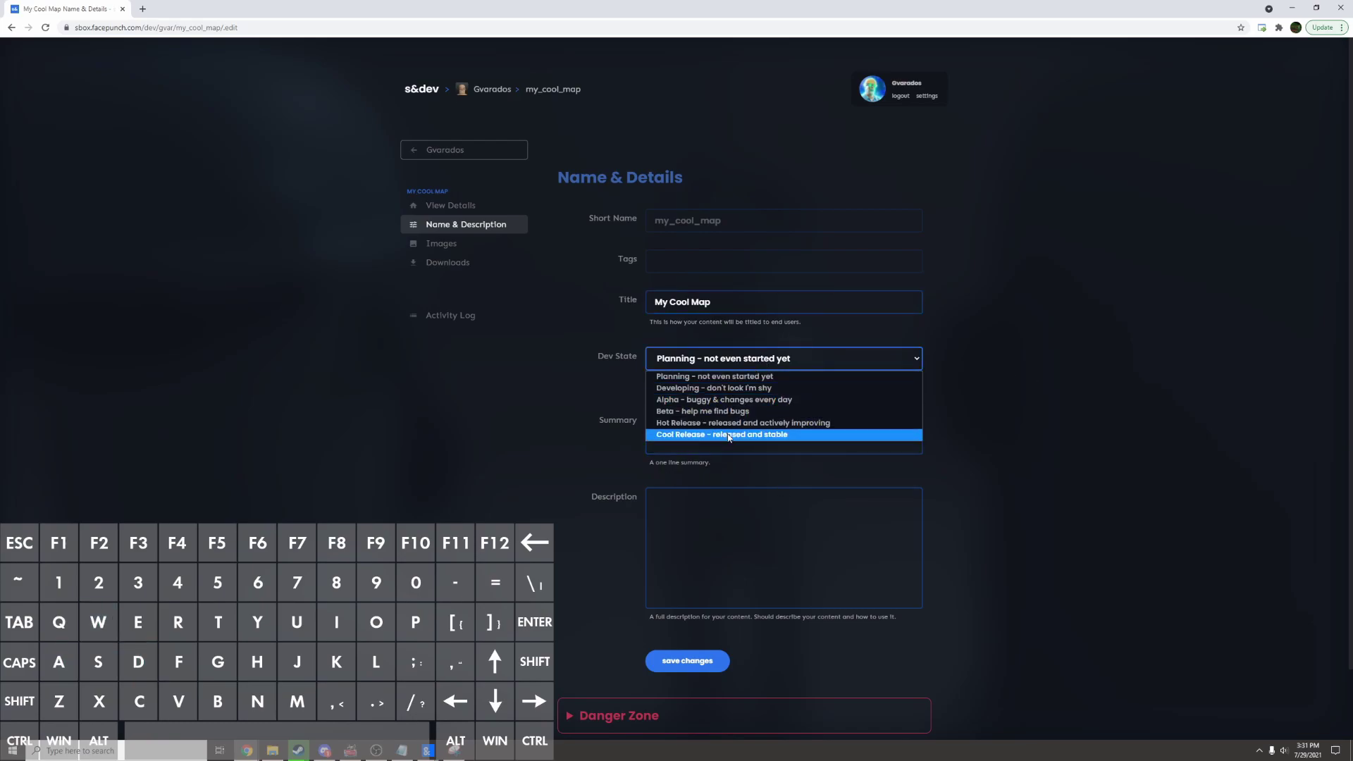
click(714, 388)
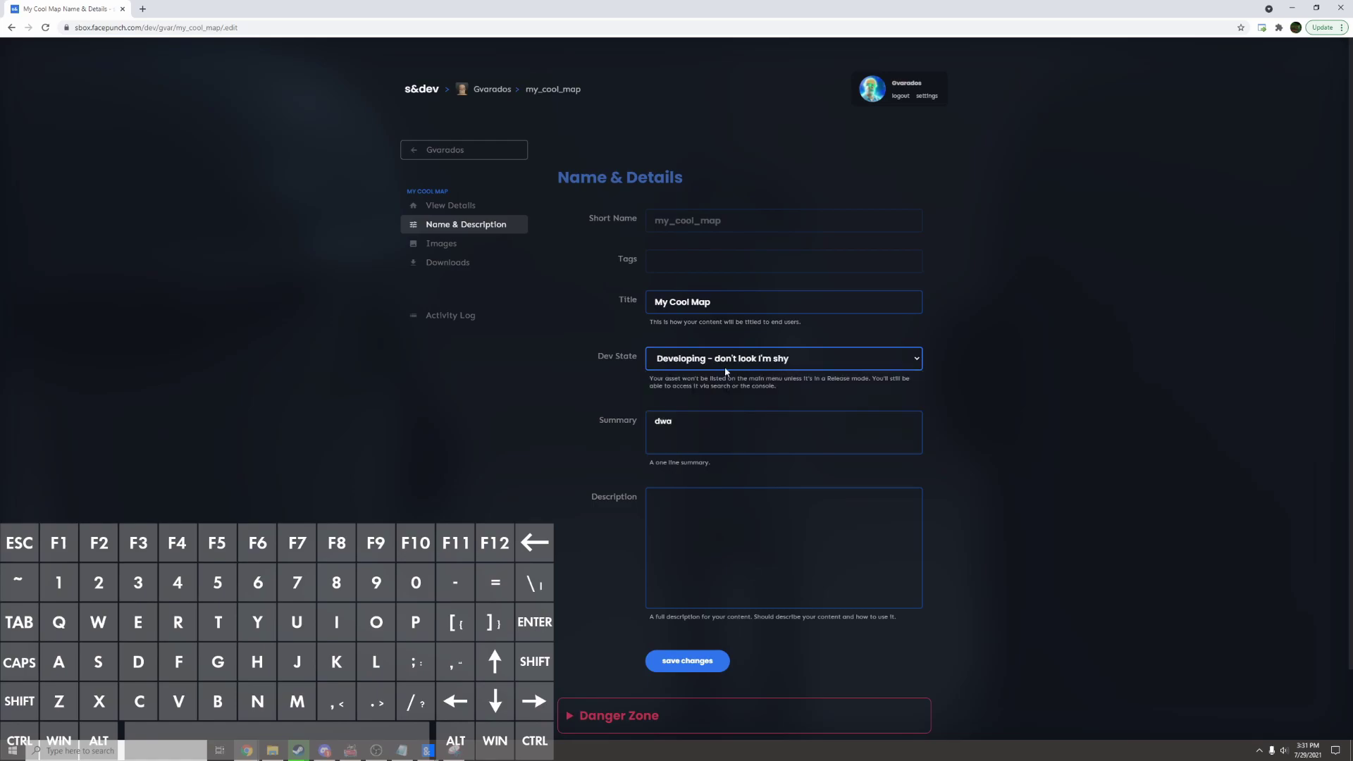
click(713, 662)
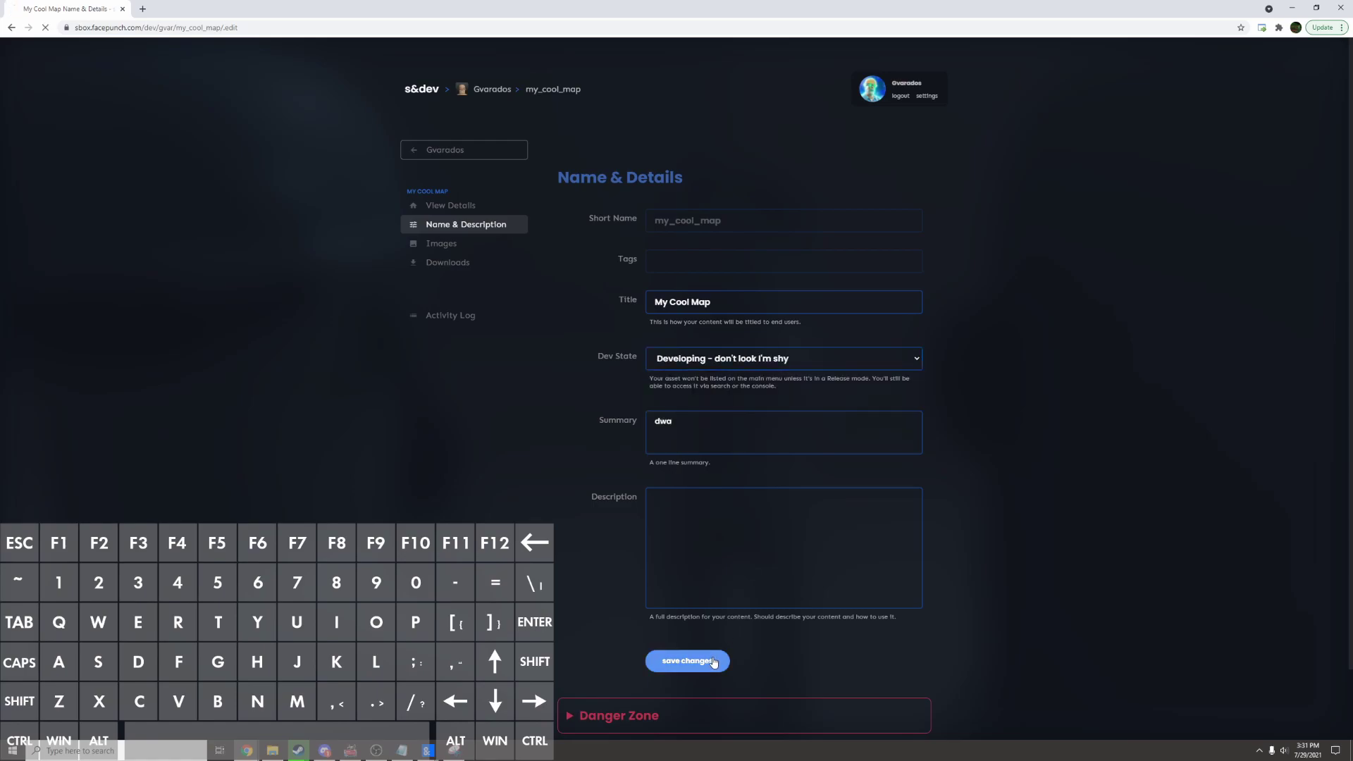
Review the Dev State options, and switch the map's download type to Zip File Upload.
click(781, 361)
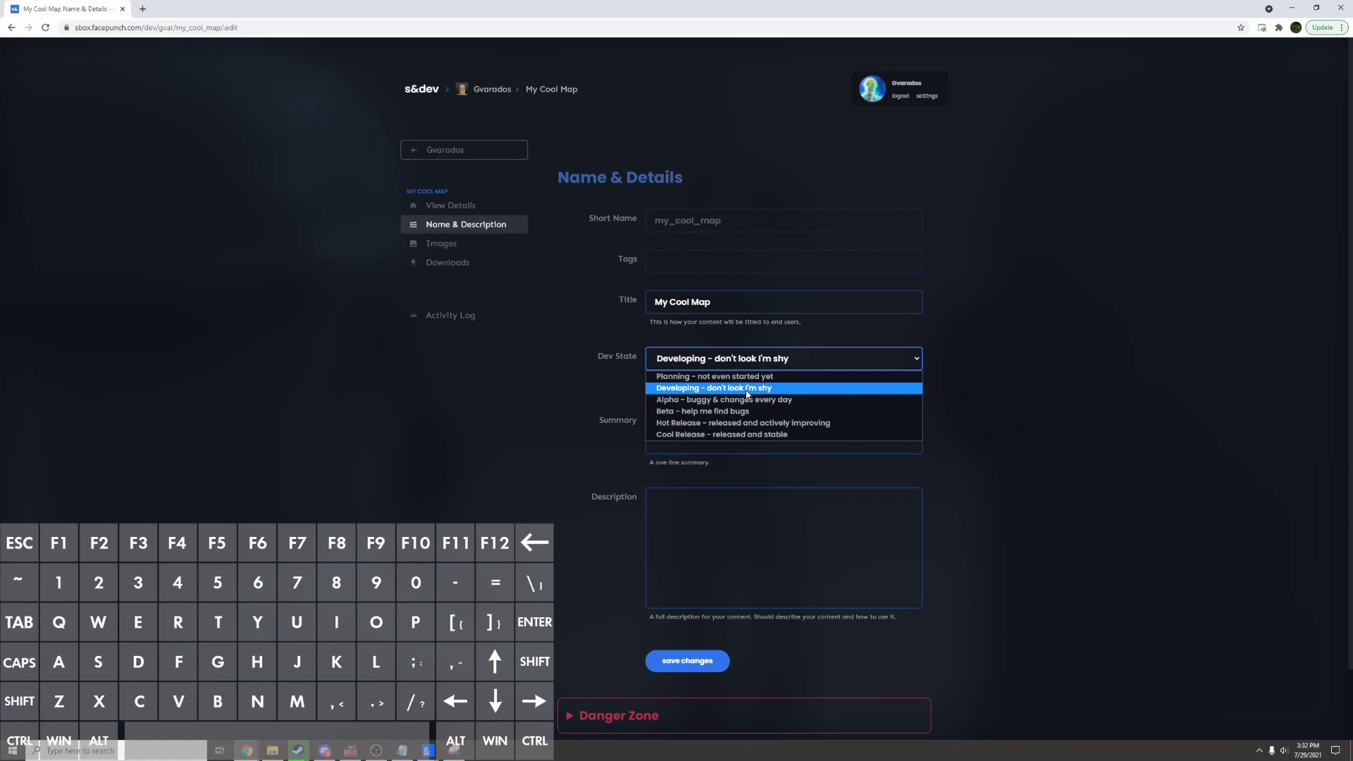
click(539, 320)
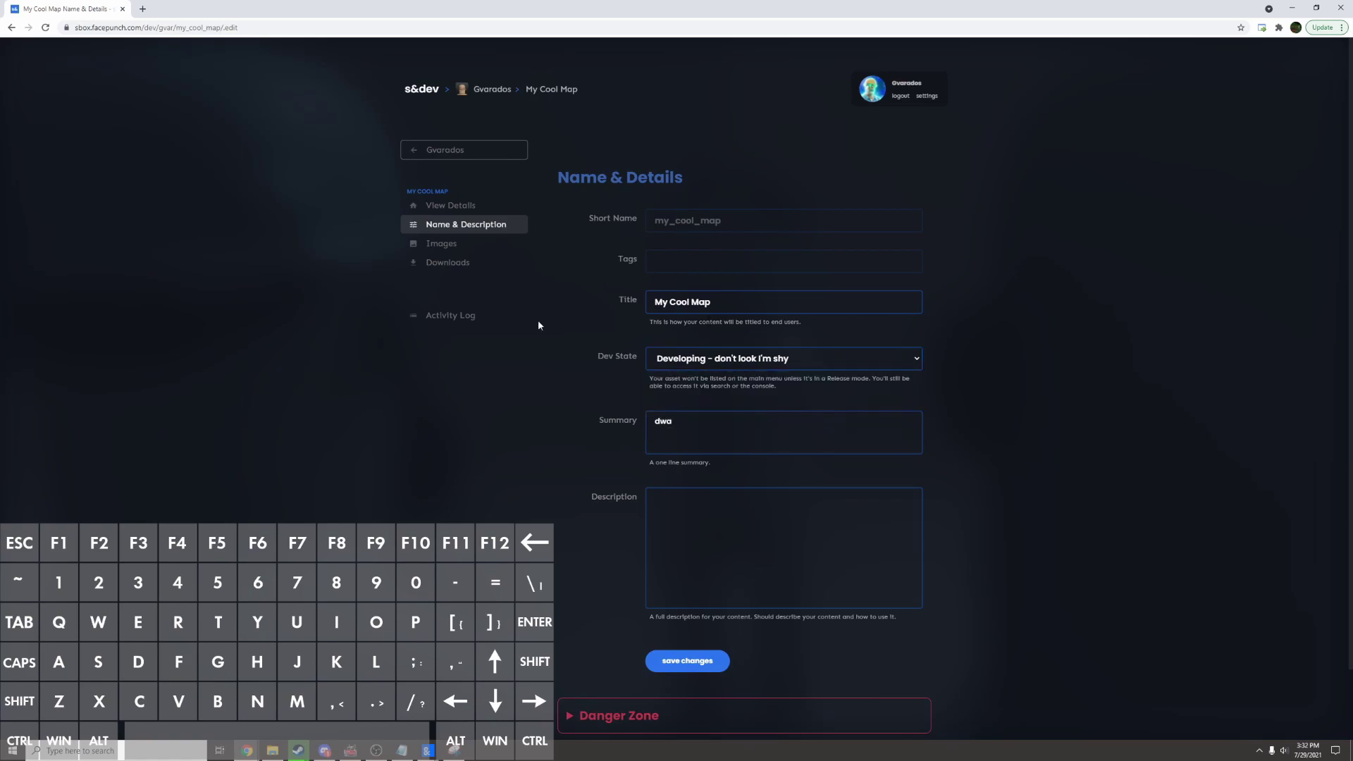
click(488, 265)
click(683, 268)
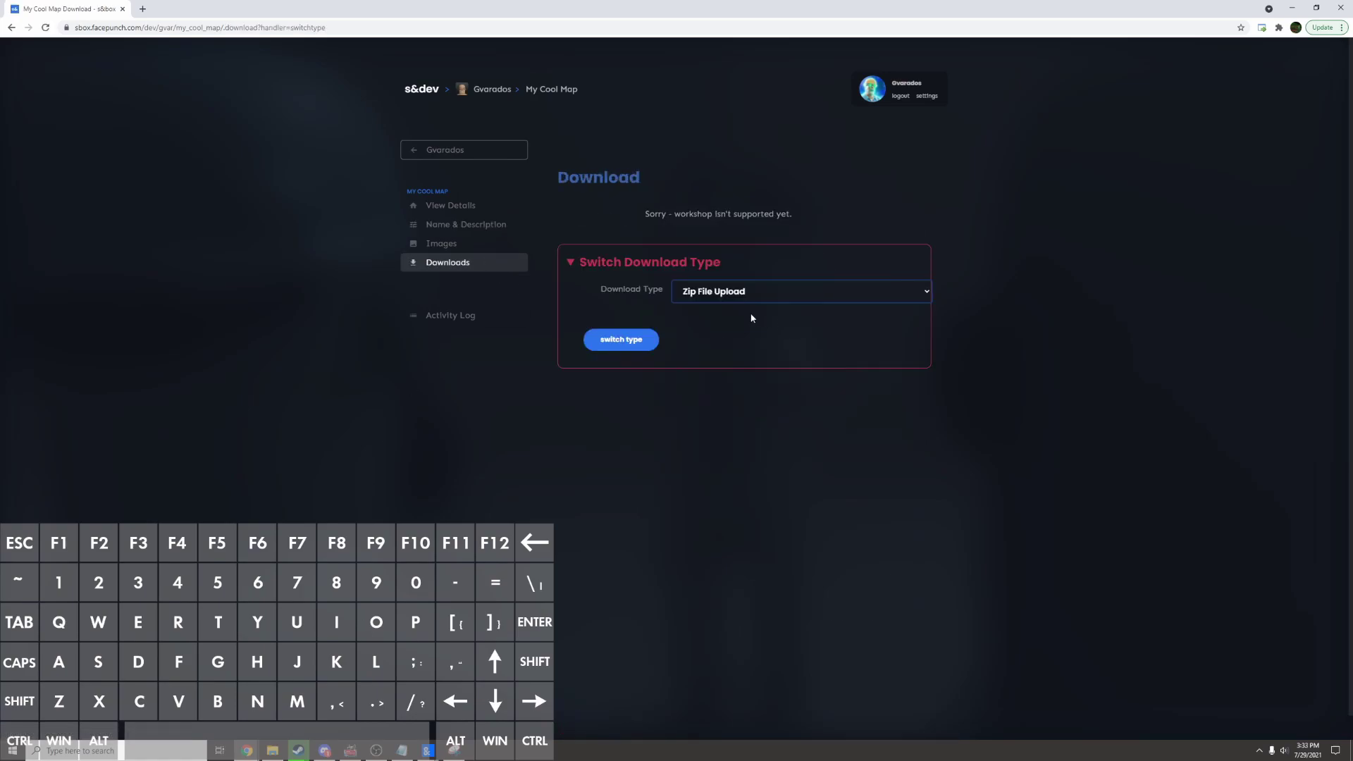
click(622, 344)
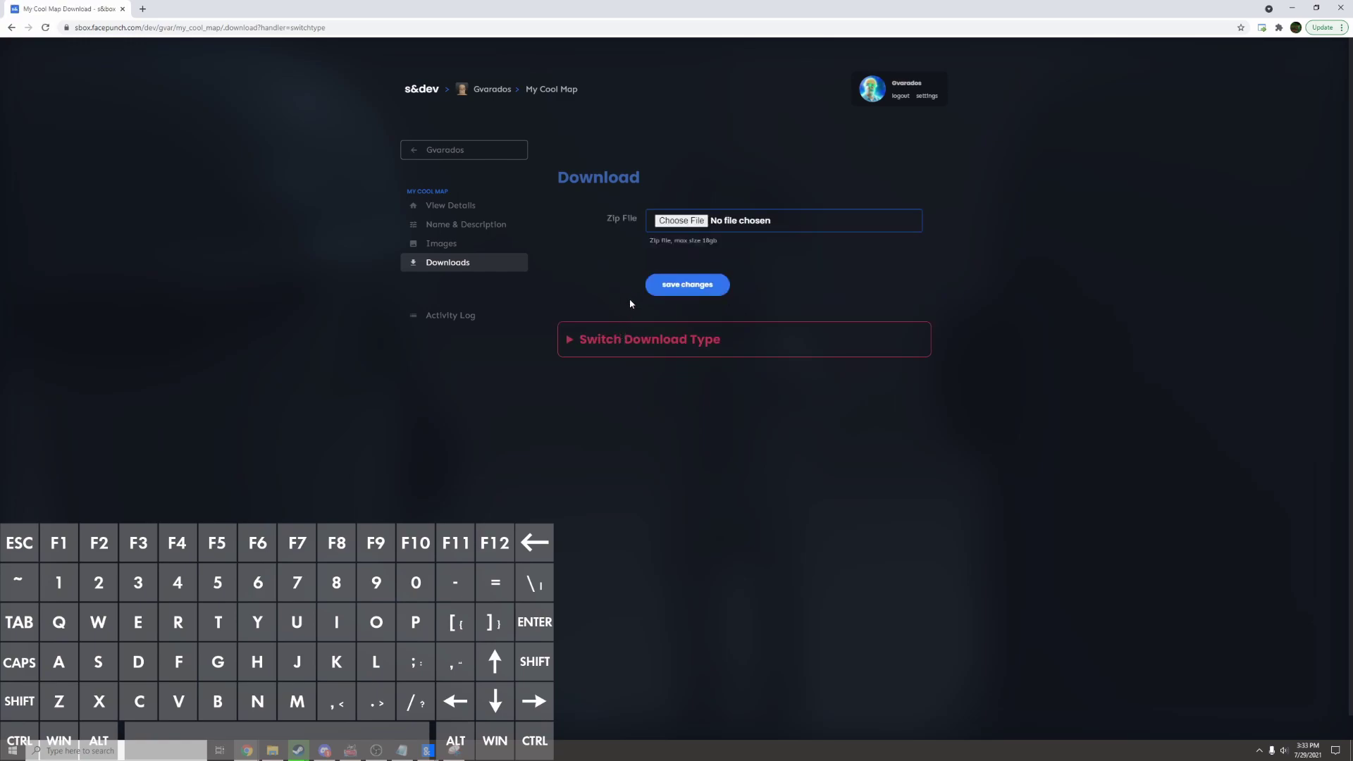
Add my_cool_map.zip from the addon's maps folder as the download's zip file and save the changes.
click(271, 748)
click(973, 315)
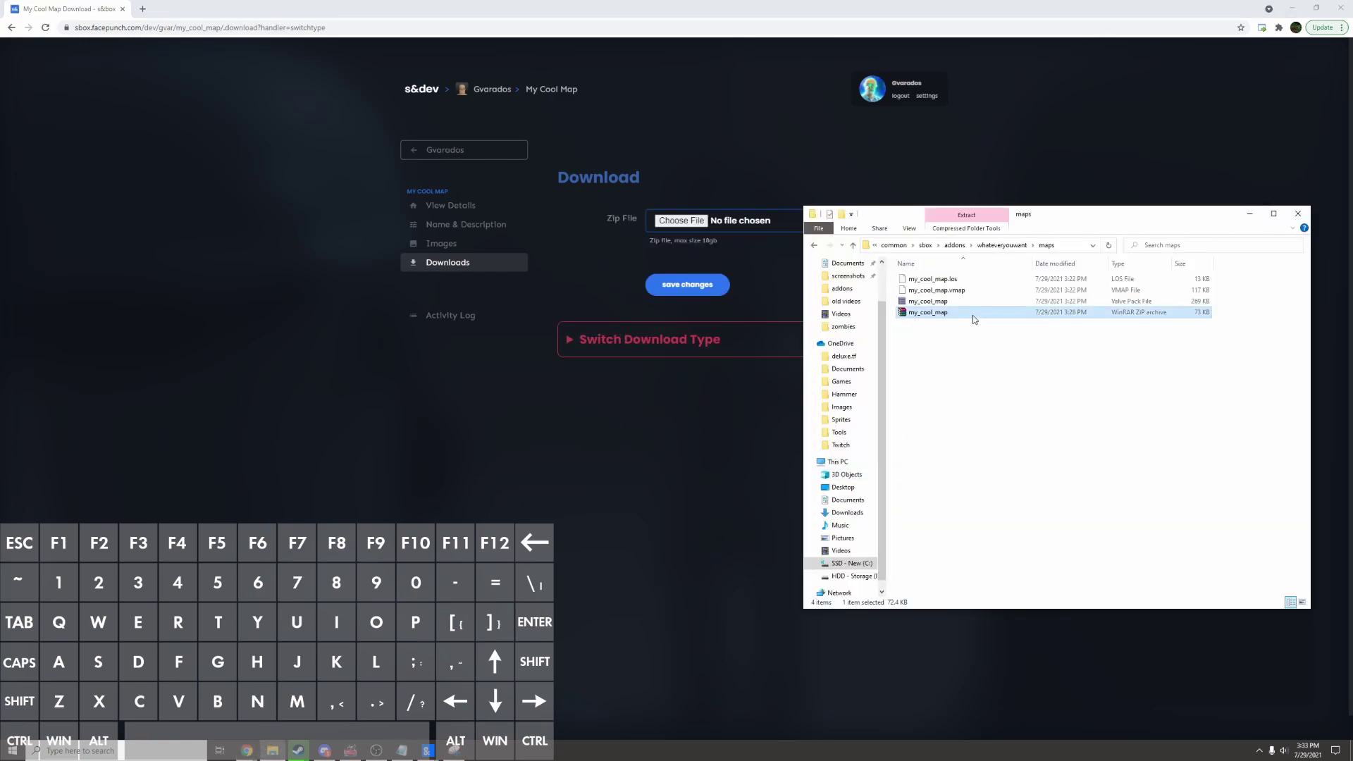
drag(948, 311, 690, 220)
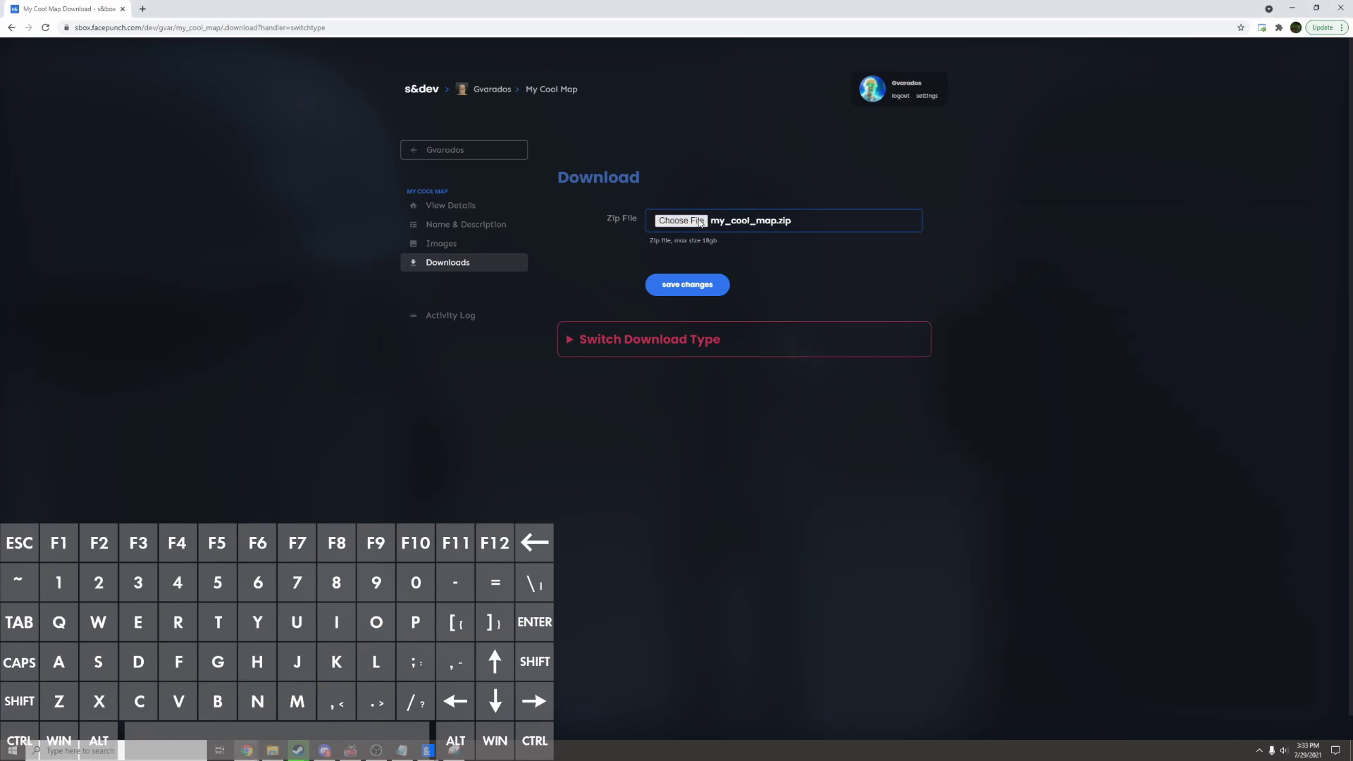
click(691, 287)
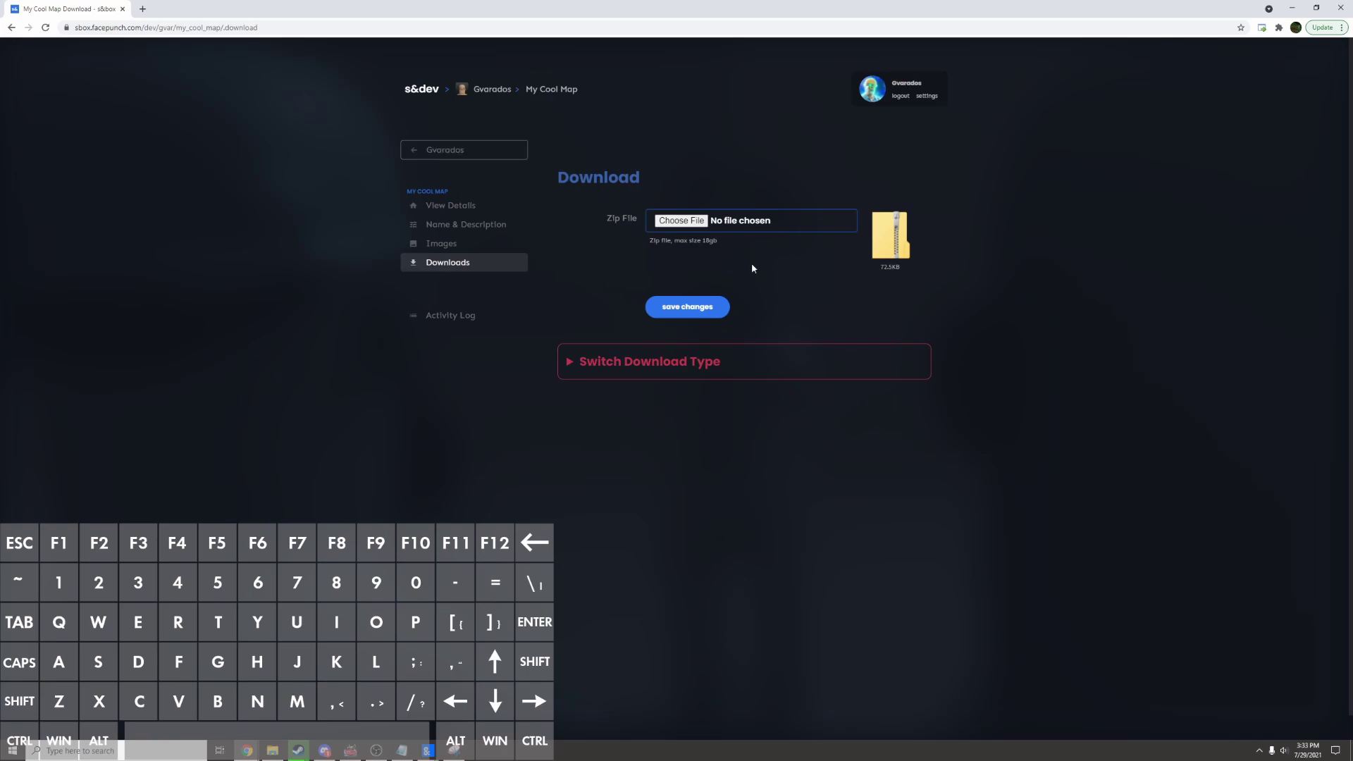
Switch to s&box, start creating a new Sandbox game and open the map selection.
click(427, 750)
click(463, 251)
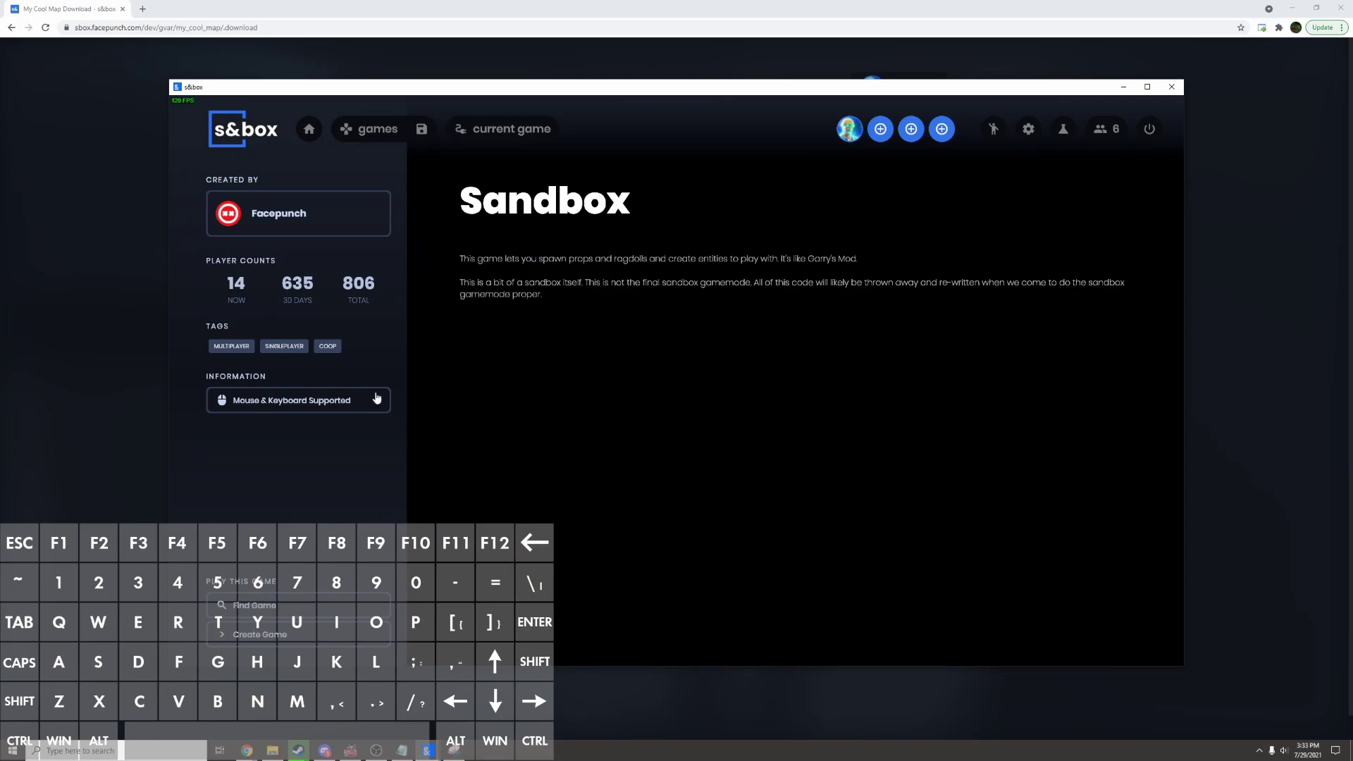
click(335, 640)
click(587, 296)
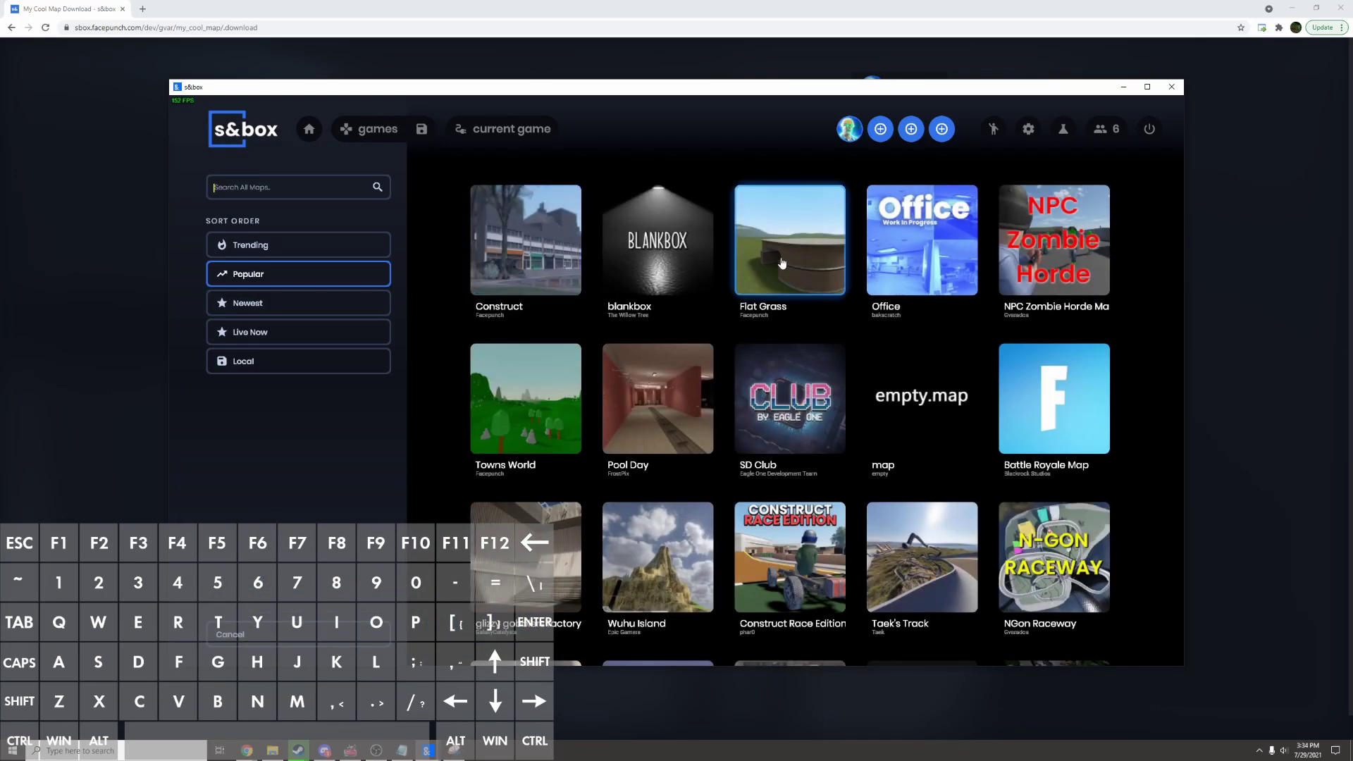
Search the available maps for "my" to find My Cool Map.
text(map)
key(BackSpace)
key(BackSpace)
text(y)
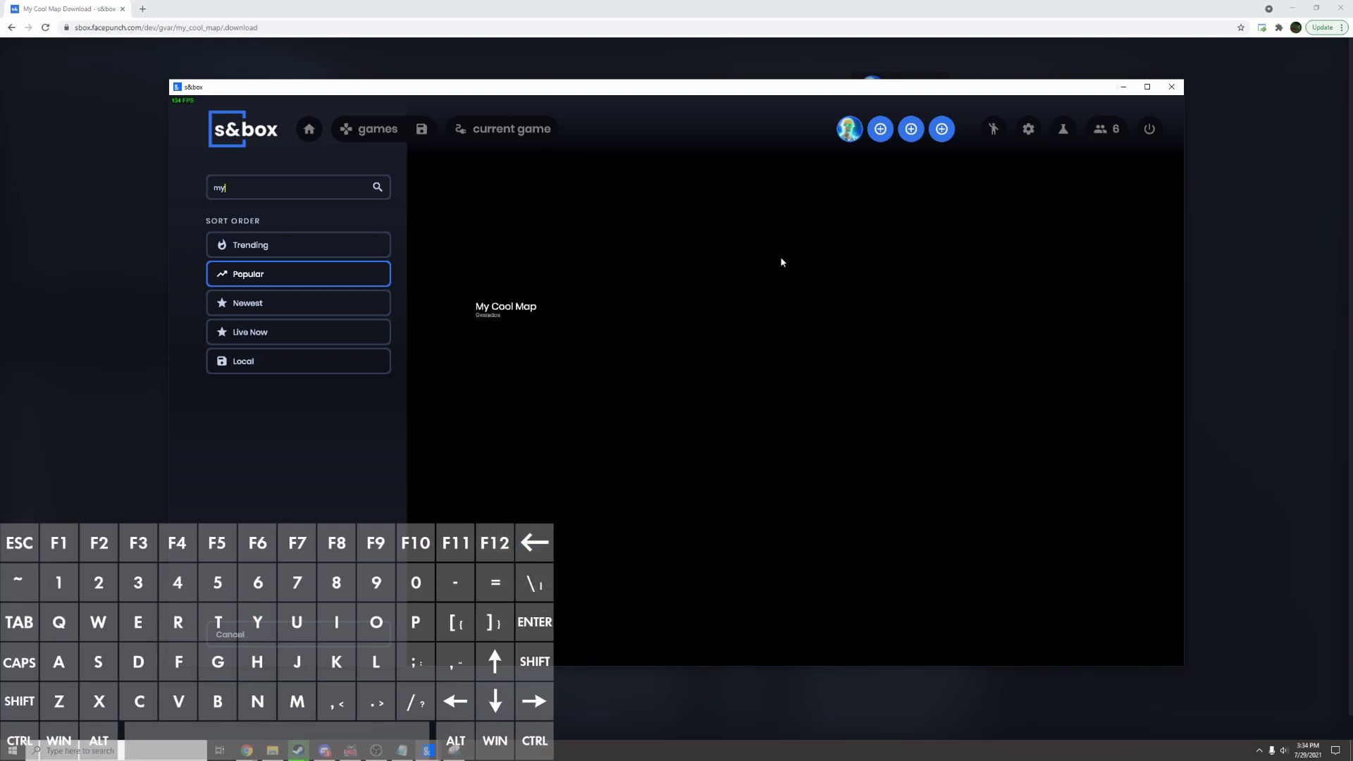
click(528, 242)
click(565, 293)
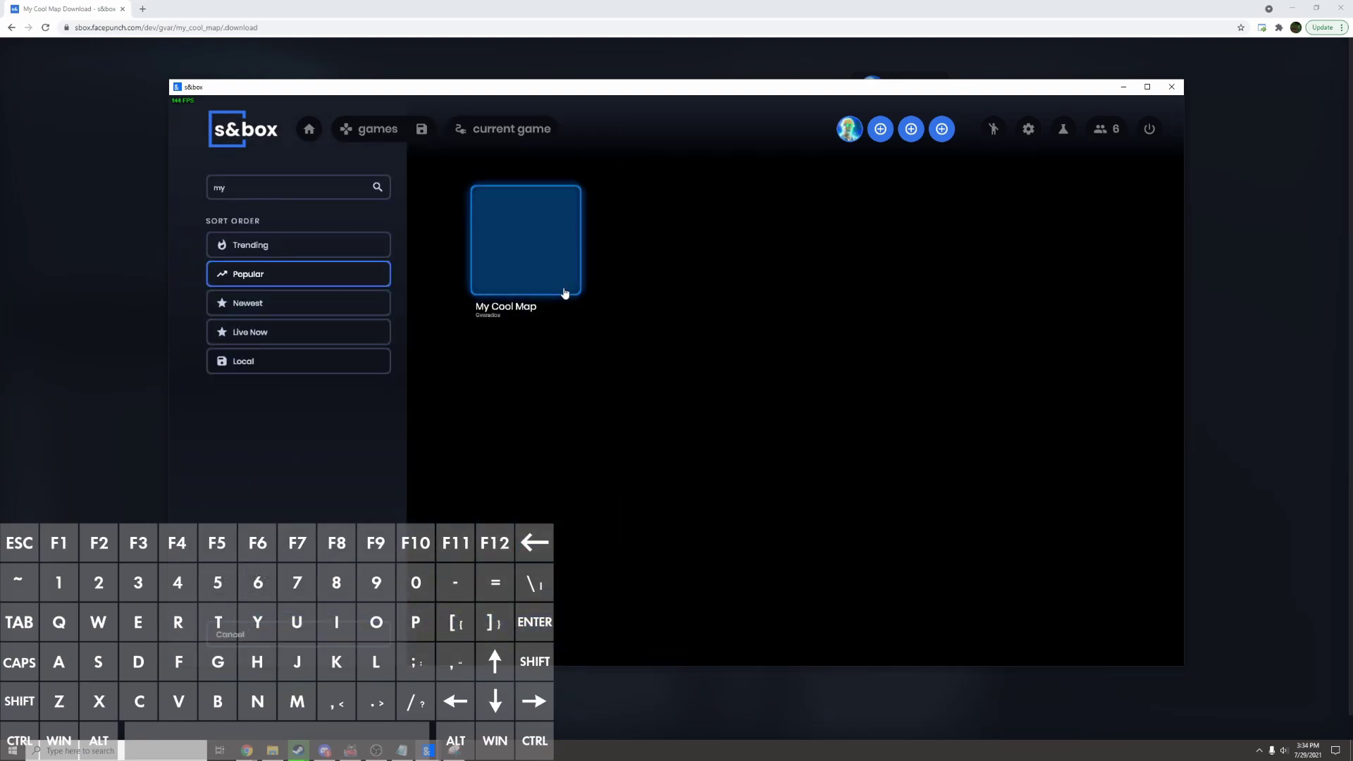
Clear the map search and sort the maps by Newest.
double_click(304, 189)
key(BackSpace)
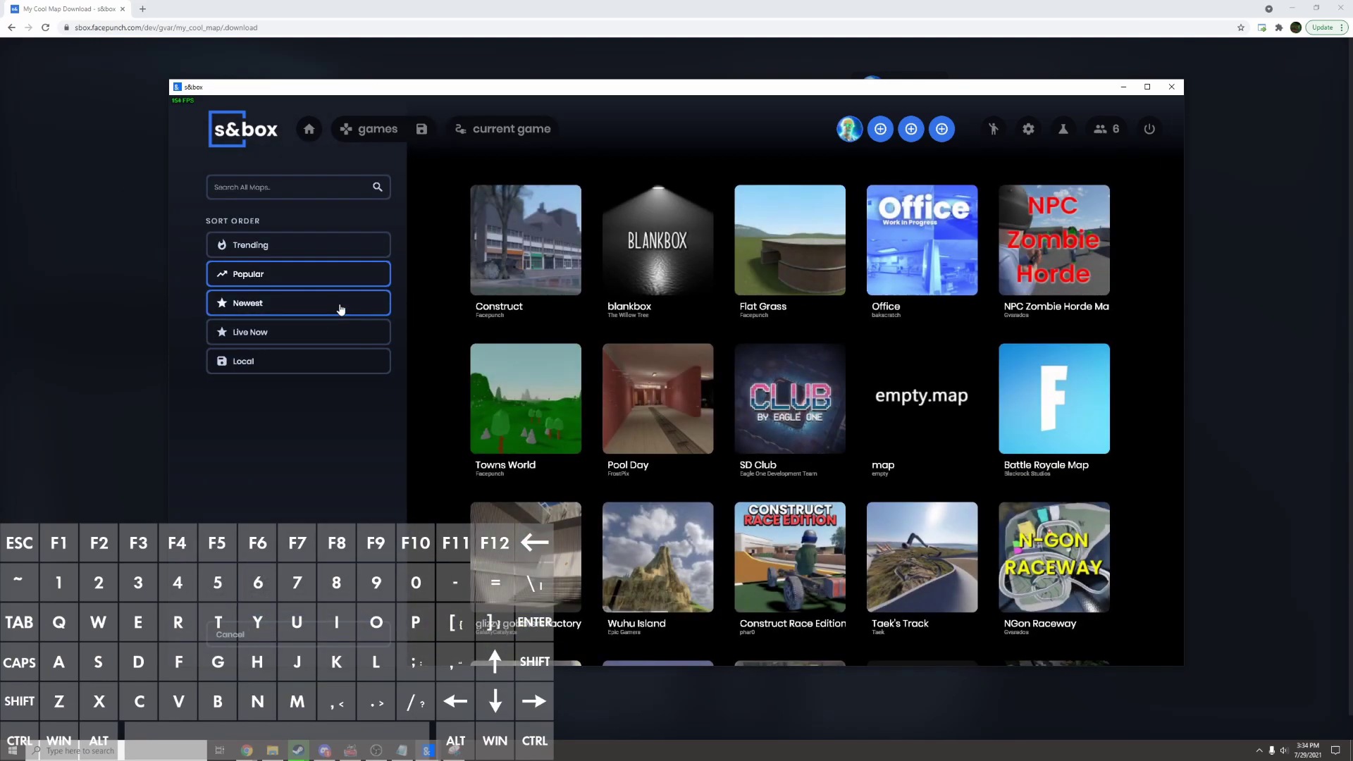
click(341, 309)
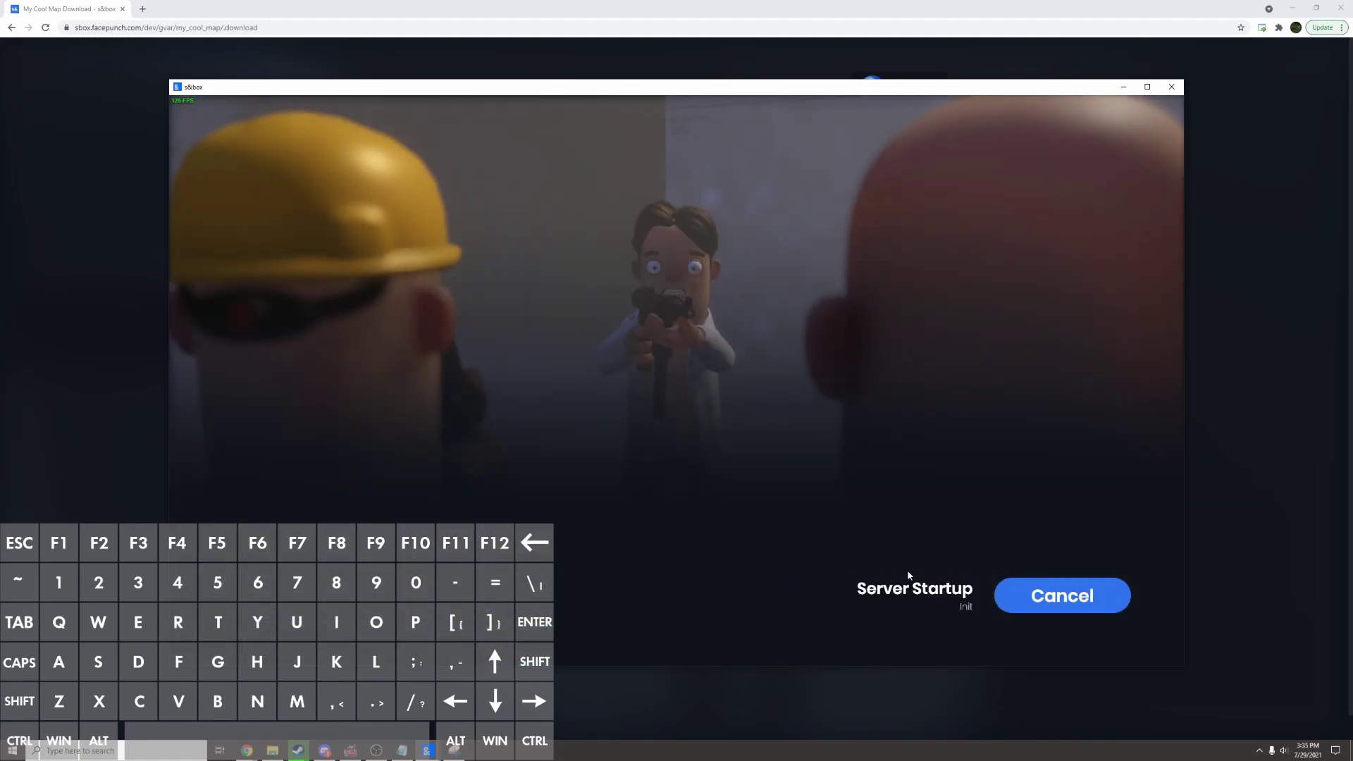
Close the developer console and walk around the brick building on the published map in-game.
key(s)
key(a)
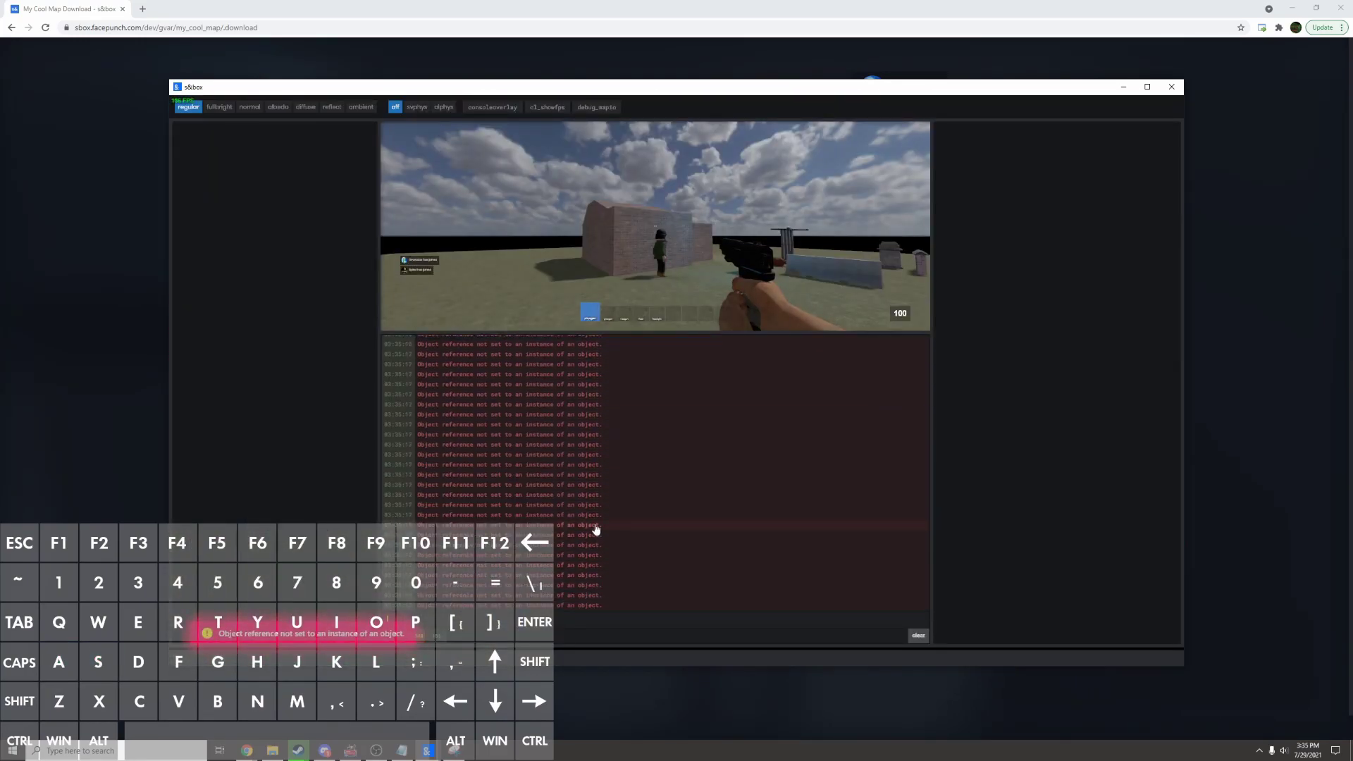
key(grave)
key(w)
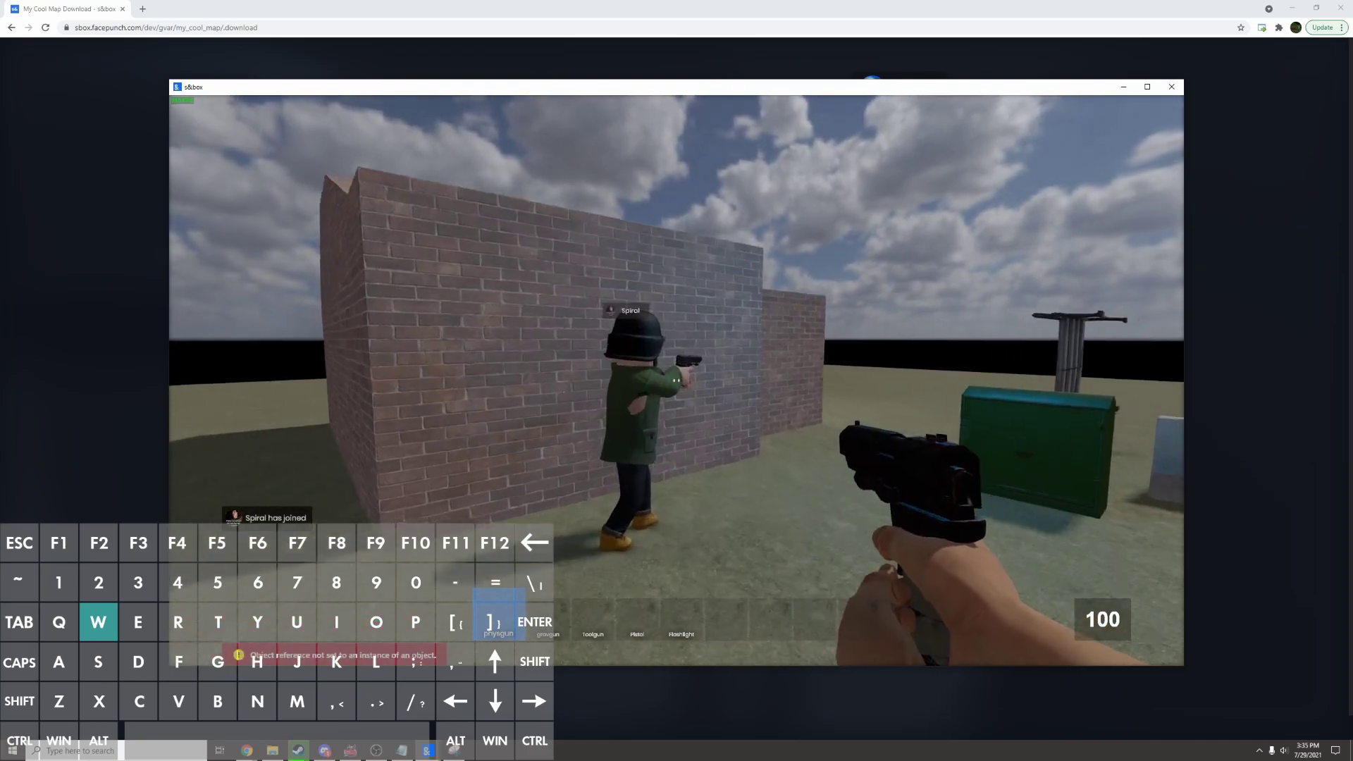
key(d)
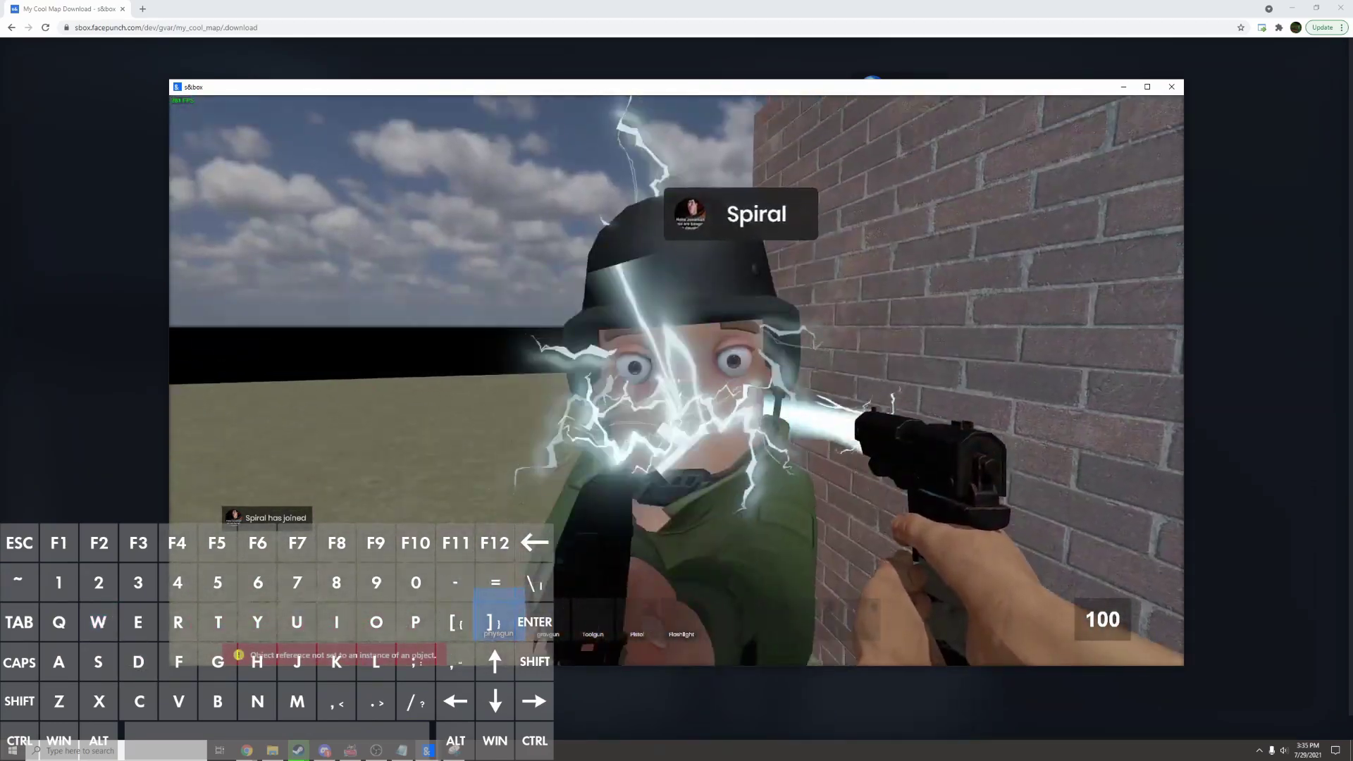
key(s)
Send the chat message "nice map" in the game.
key(Return)
text(nice map)
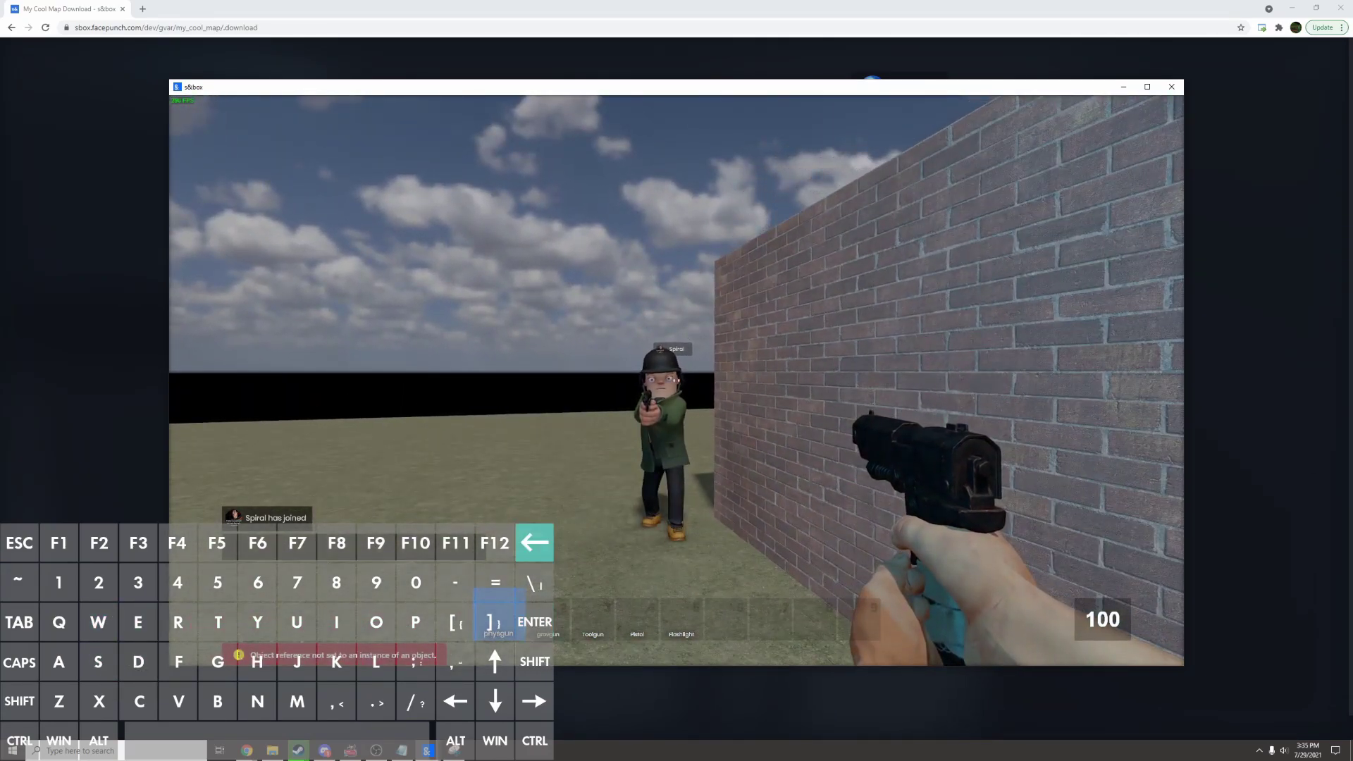
key(Return)
Change to the third-person view and walk around the props on the map.
key(v)
key(s)
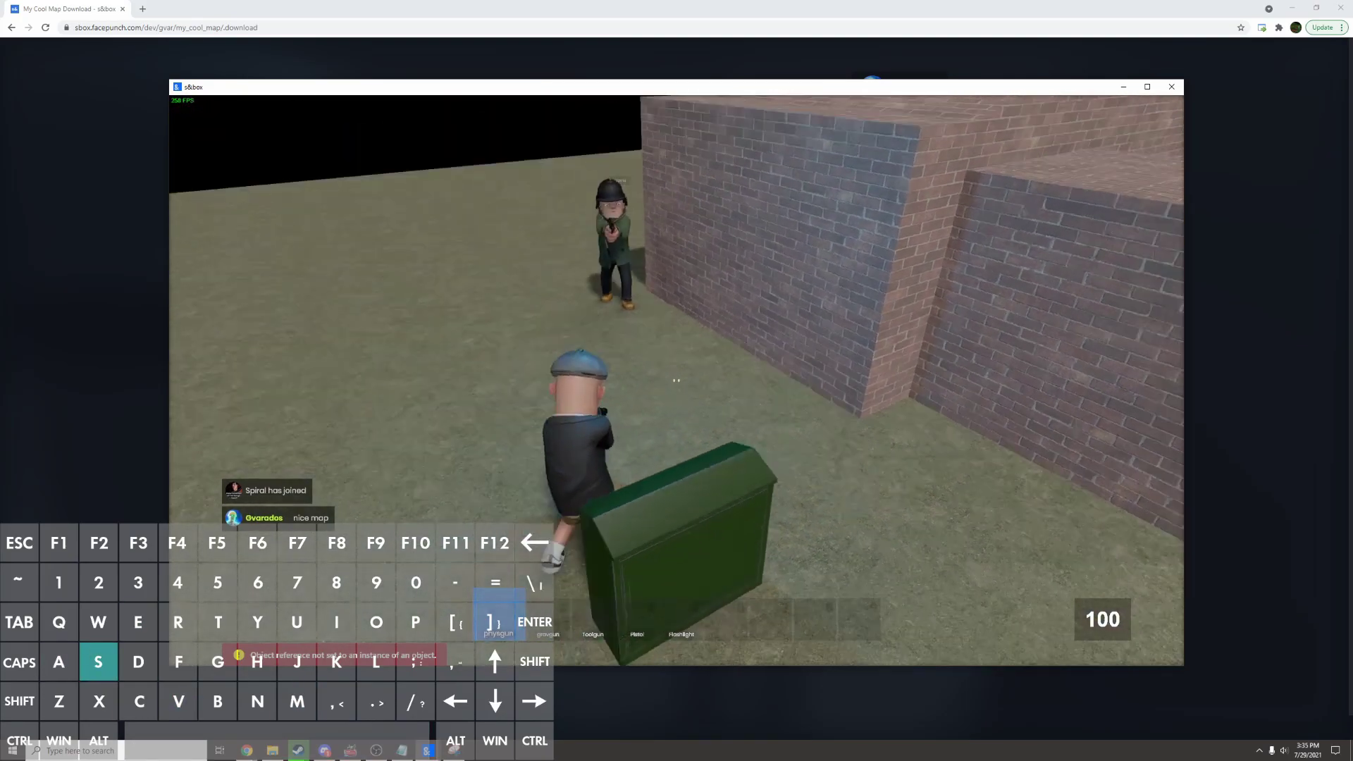
key(d)
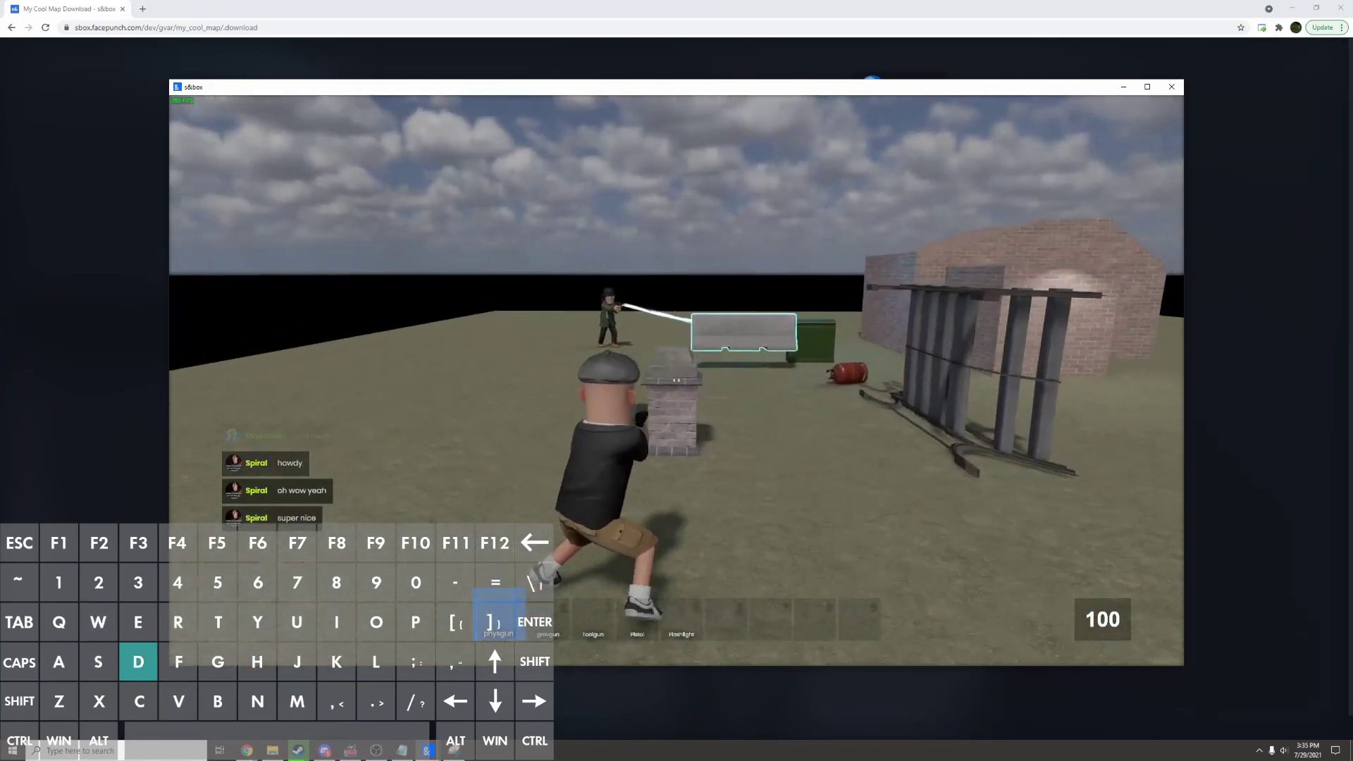
key(a)
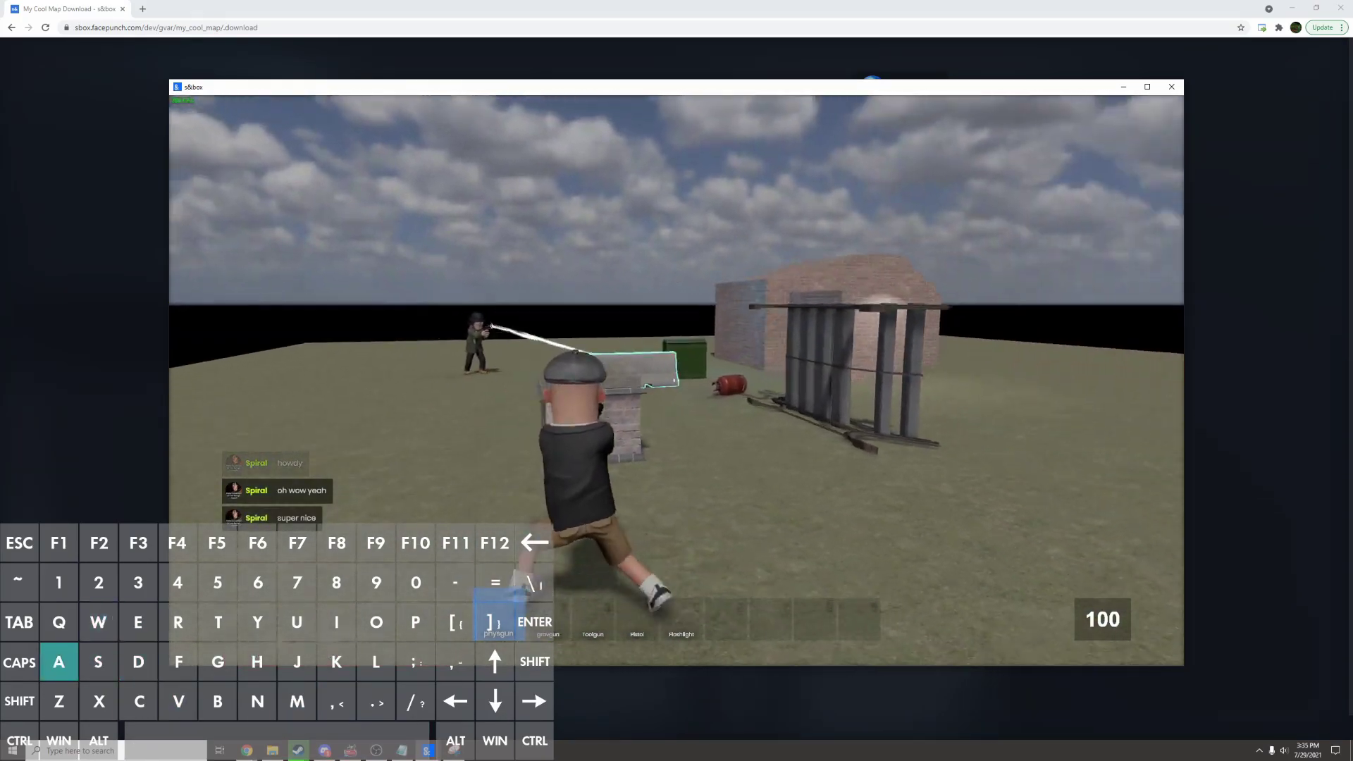